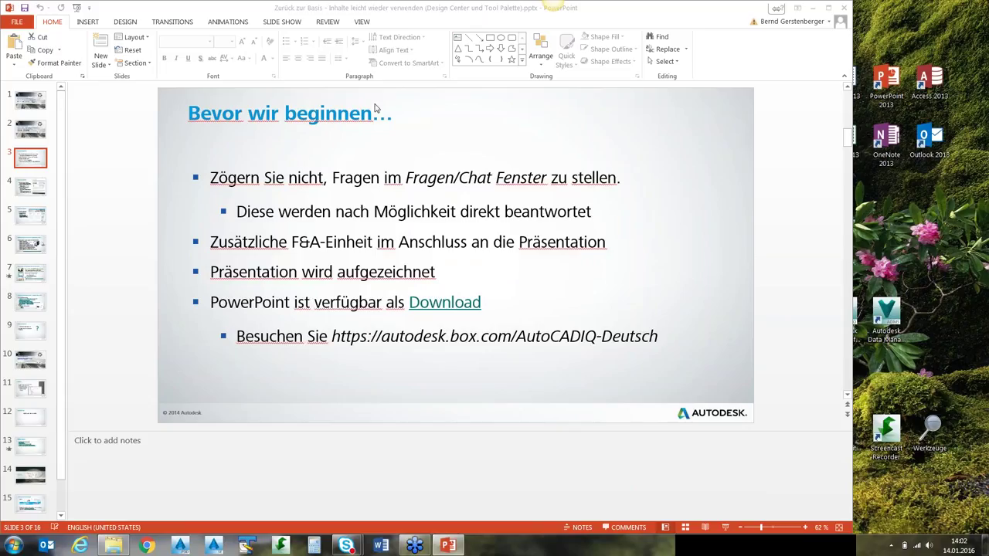
Step: Bring the PowerPoint window forward and select slide 4, 'Bevor wir beginnen…'
click(102, 222)
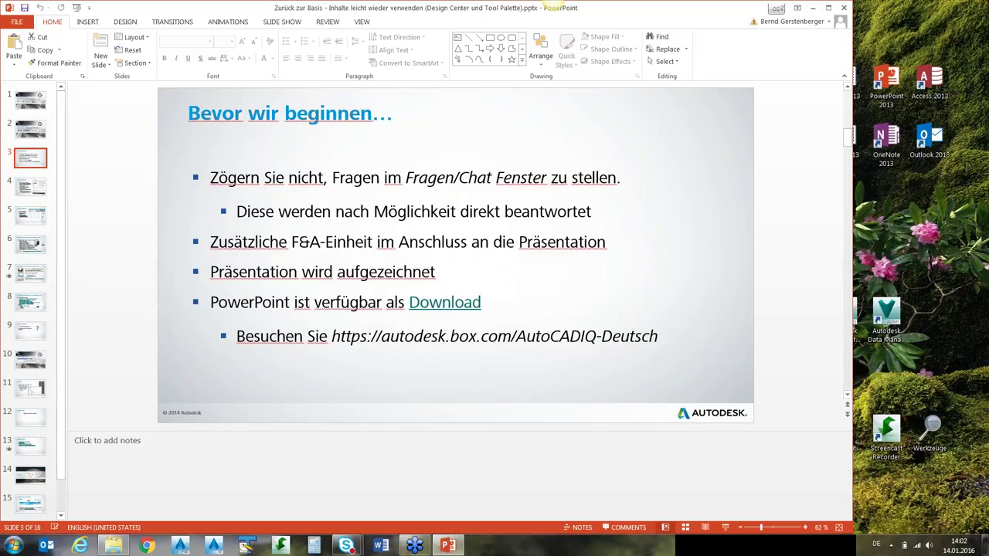
click(23, 161)
click(37, 189)
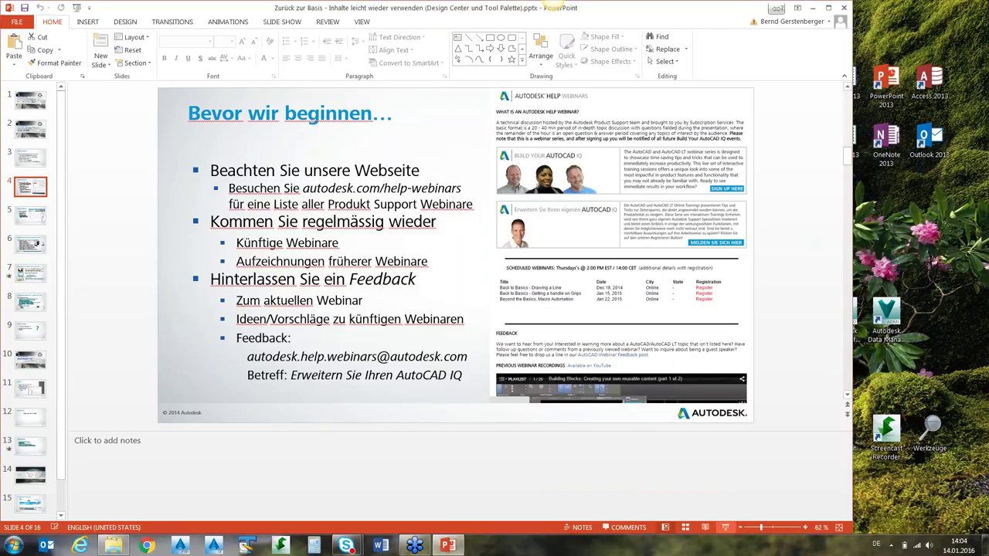
Step: Start the slide show from slide 4 and advance to the Autodesk Community slide
click(725, 528)
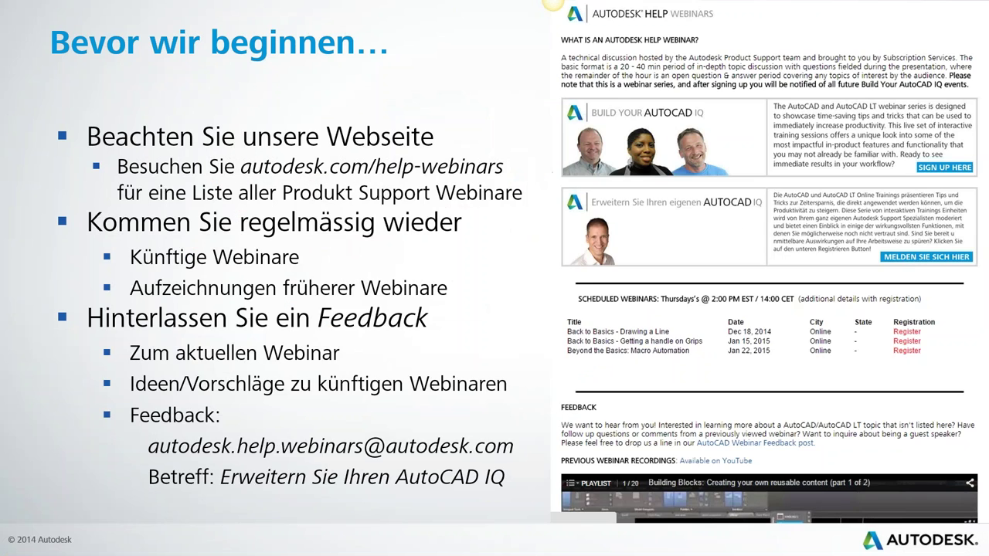
key(Right)
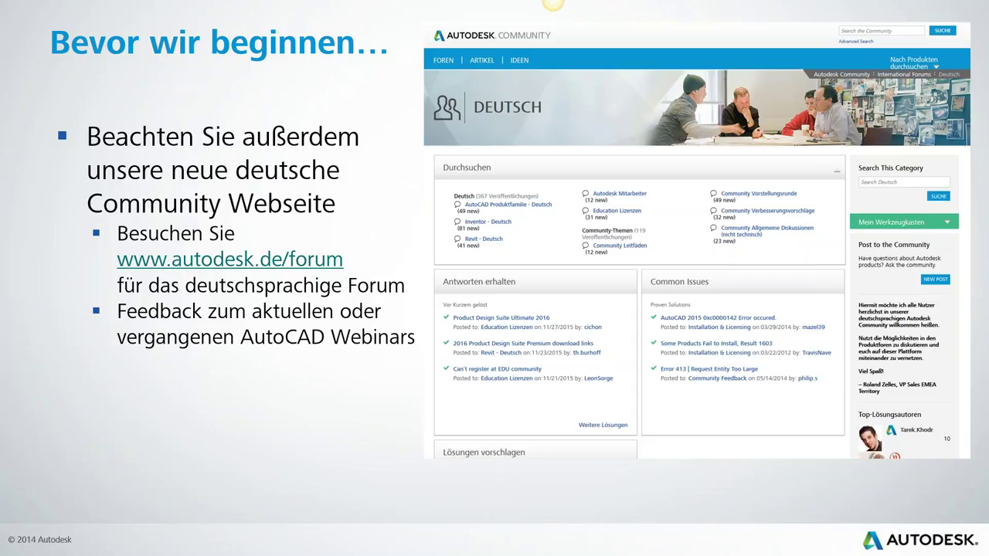
Step: Advance to the welcome slide listing AutoCAD IQ webinars 13–22 and the YouTube channel
click(106, 265)
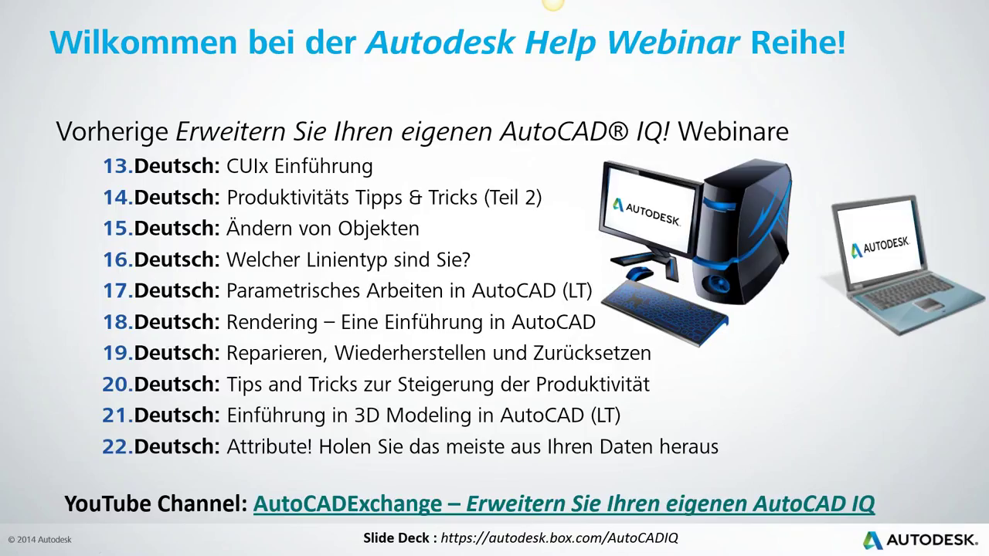
Step: Move on to the AutoCAD Beta Program slide with its 'Warum sollten Sie mitmachen?' bullets
key(Escape)
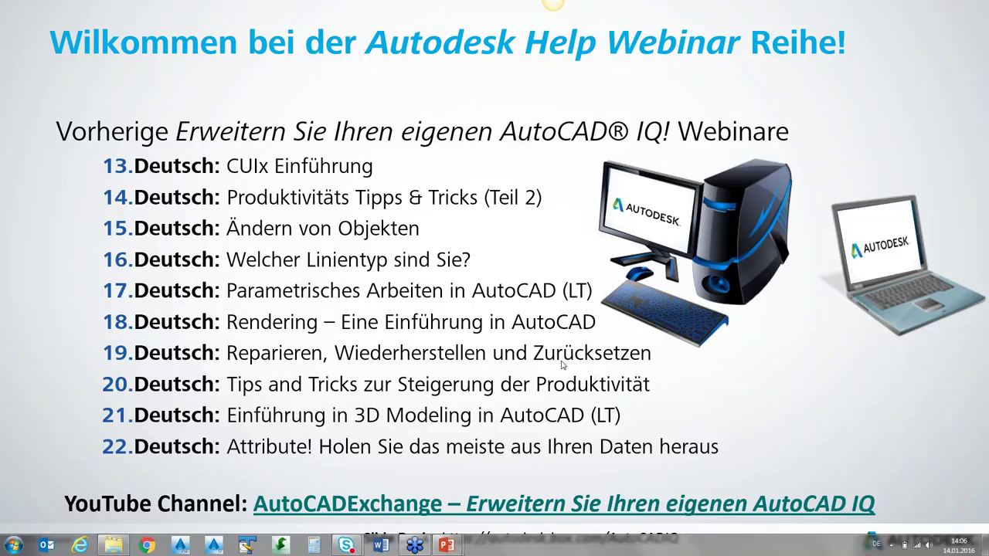
click(456, 403)
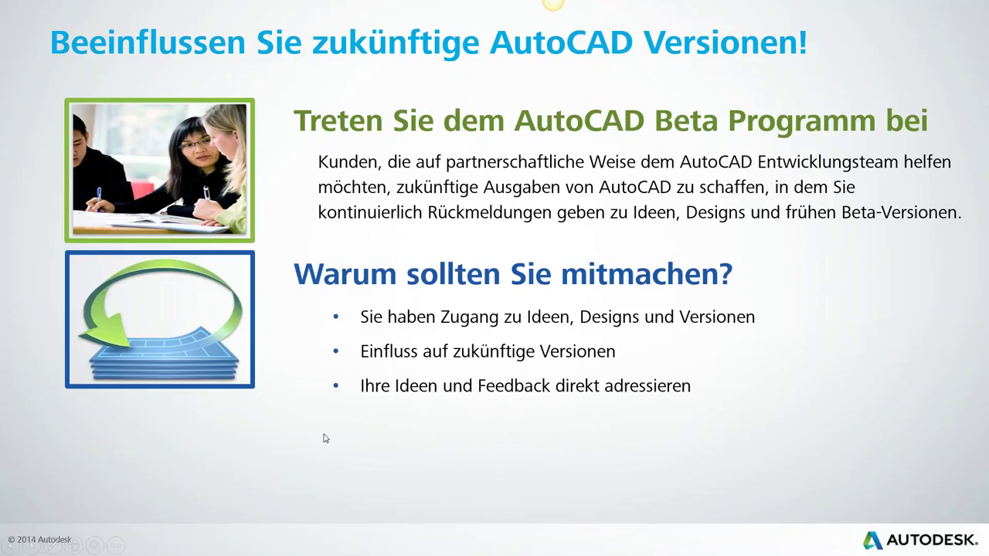
Step: Reveal how to join the beta and continue to the Design Center and tool palette Agenda slide
click(326, 438)
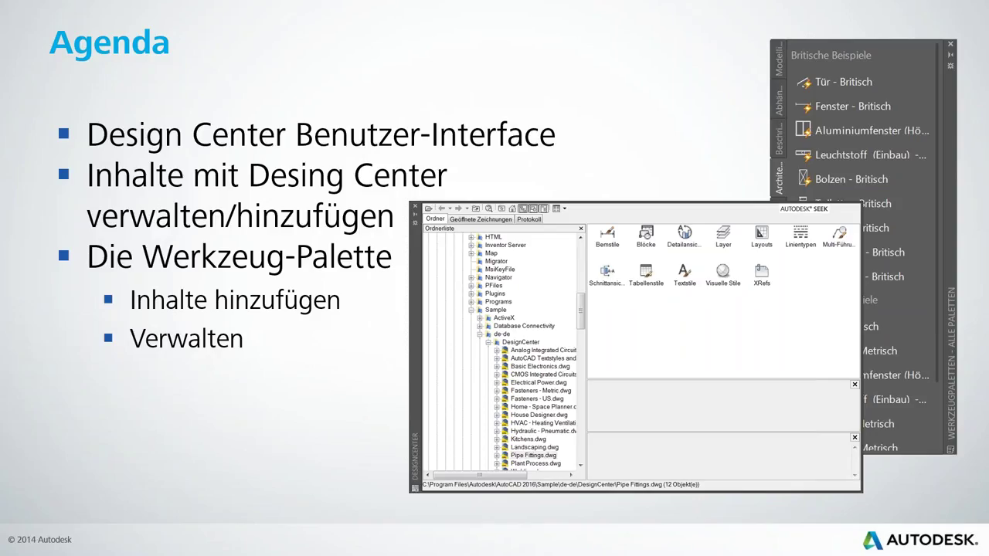
Step: Advance to the Demonstration slide, then end the slide show to return to AutoCAD
click(570, 82)
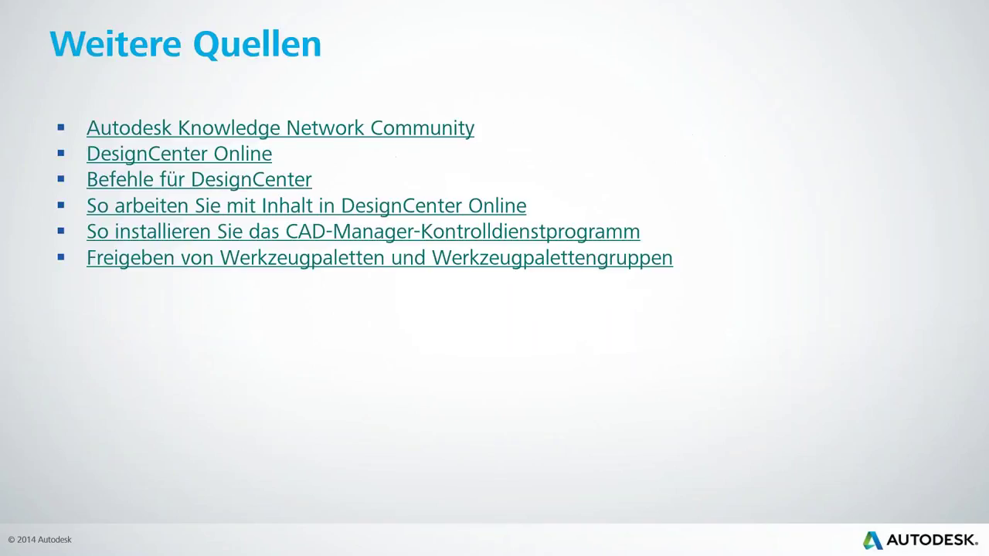
key(Escape)
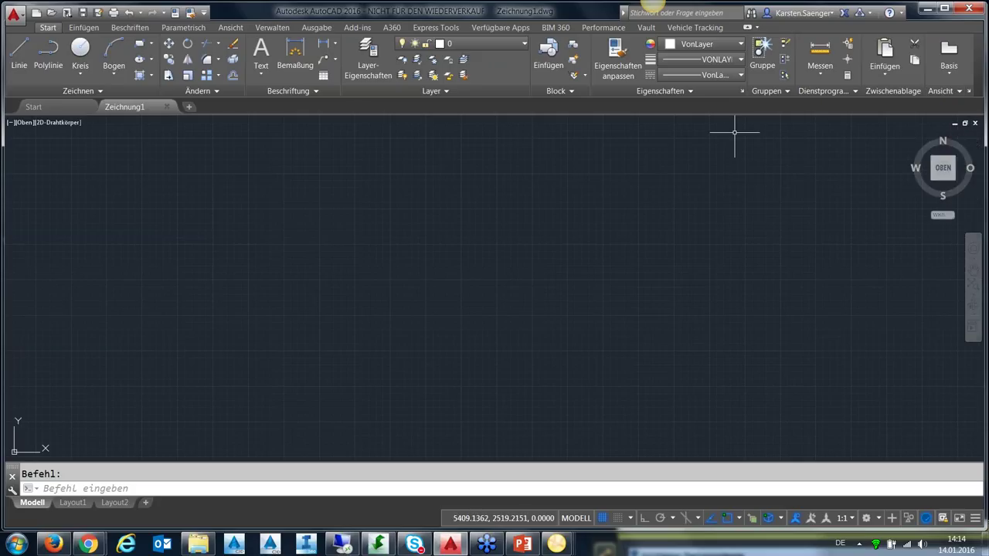
Step: Switch the ribbon to the Einfügen tab with its Block, Referenz and Inhalt tools
click(934, 91)
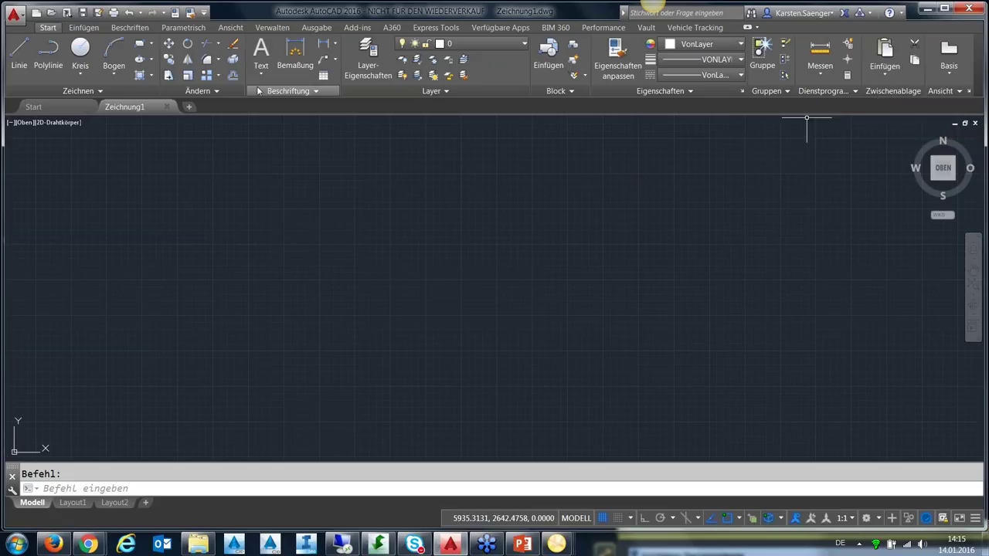
click(229, 28)
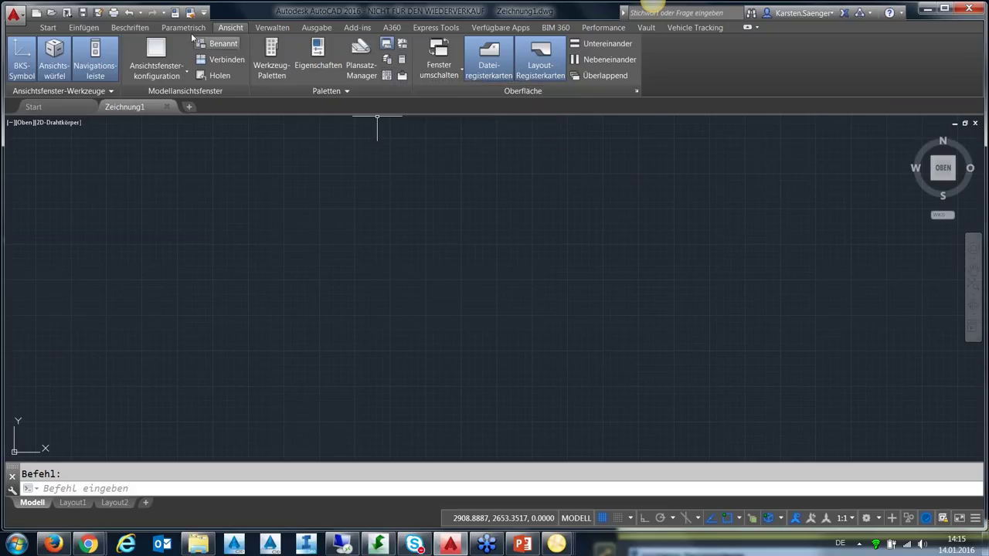
click(82, 27)
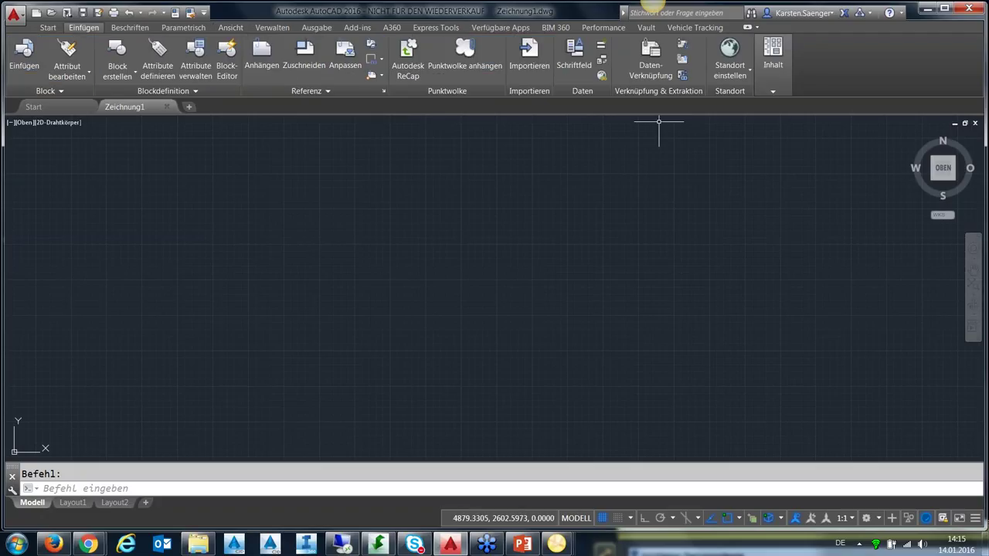
click(774, 51)
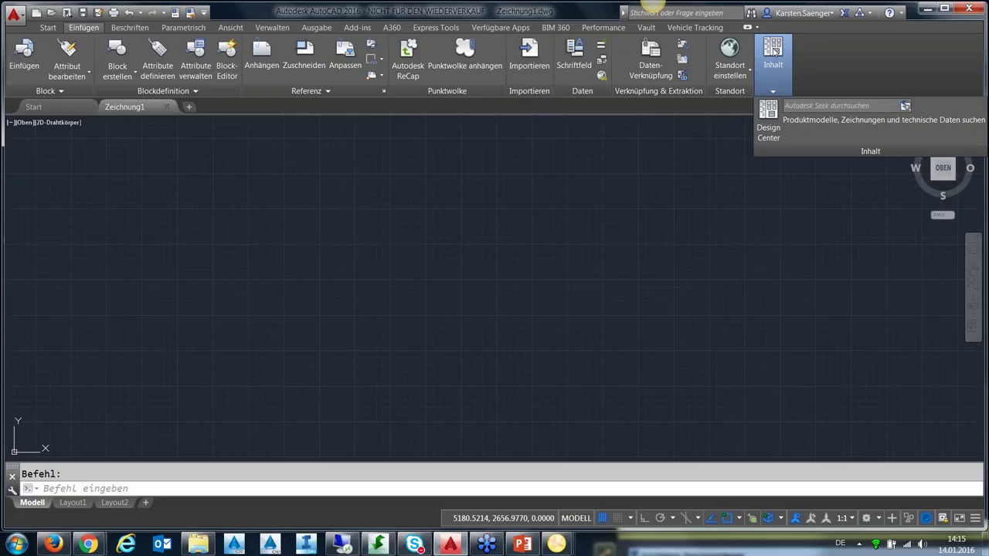
click(287, 489)
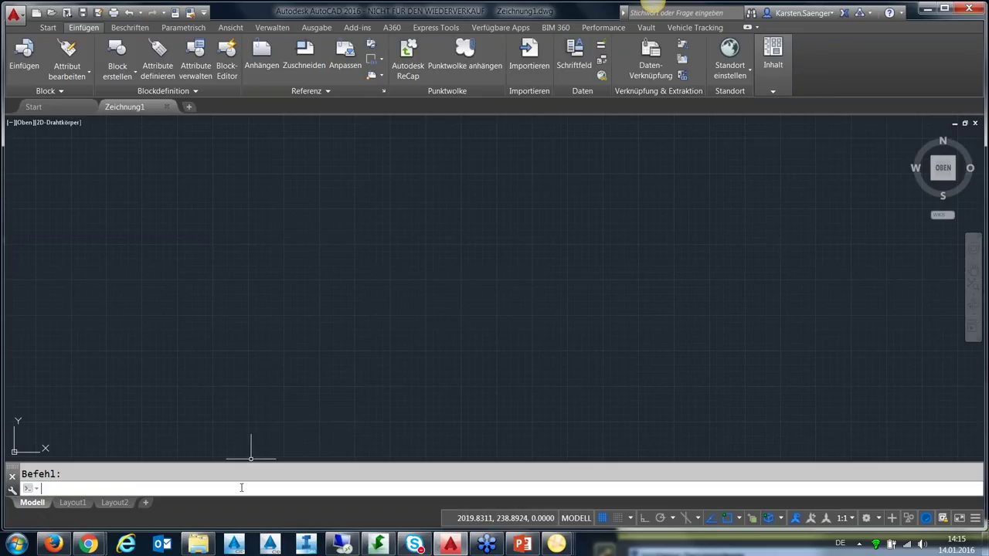
Step: Open DesignCenter with the DC alias and drag it off the drawing's left edge
text(dc)
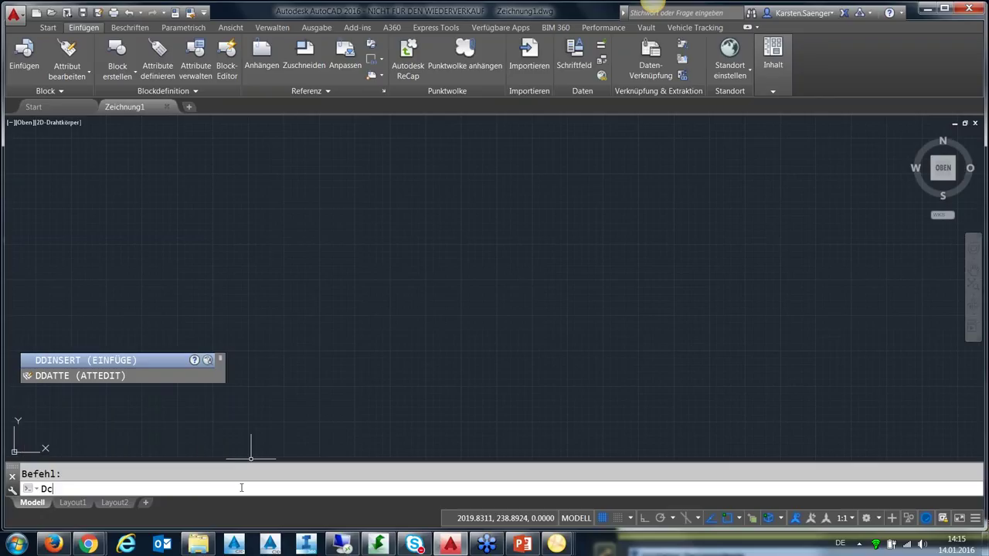
key(Return)
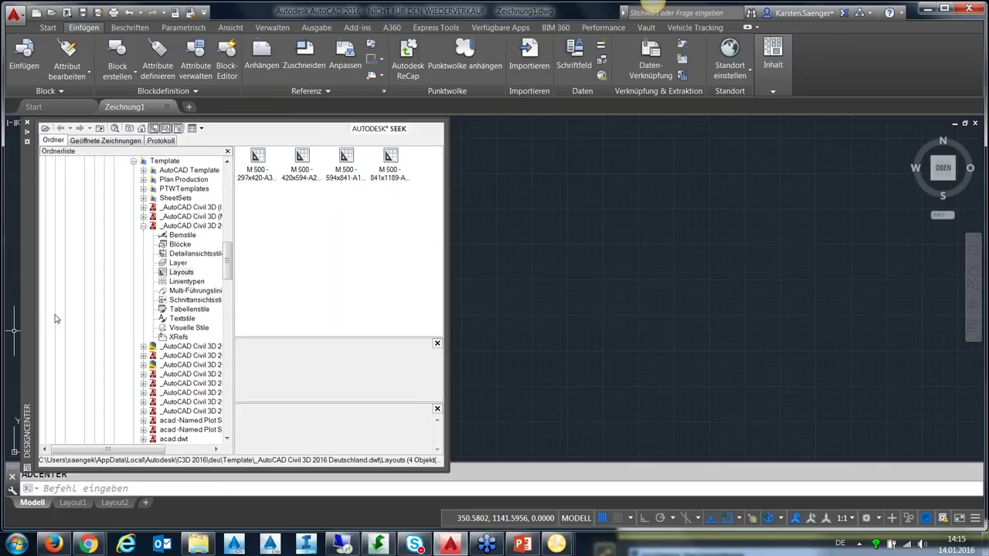
drag(54, 318, 235, 315)
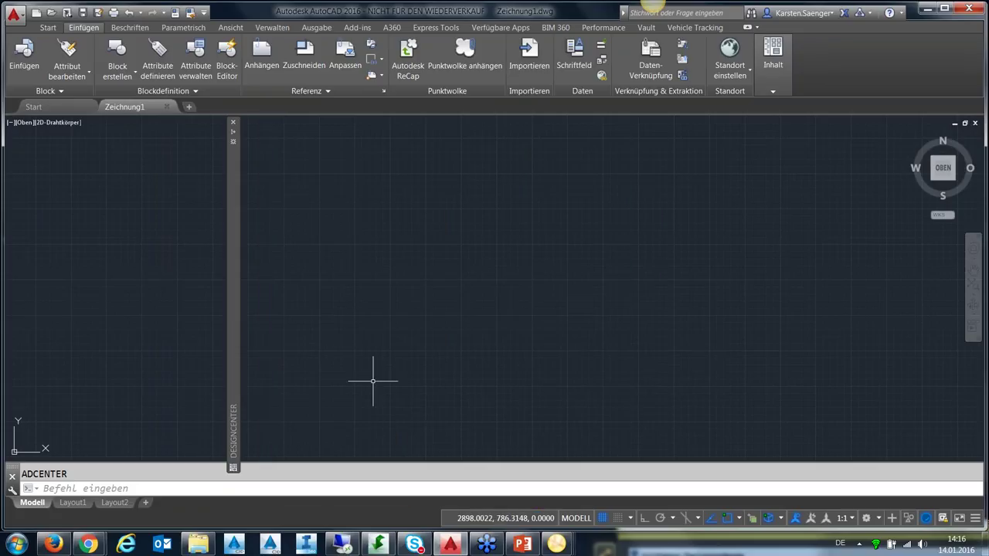
Step: Turn off auto-hide for the DesignCenter palette and nudge it into position
mouse_move(233, 293)
right_click(233, 361)
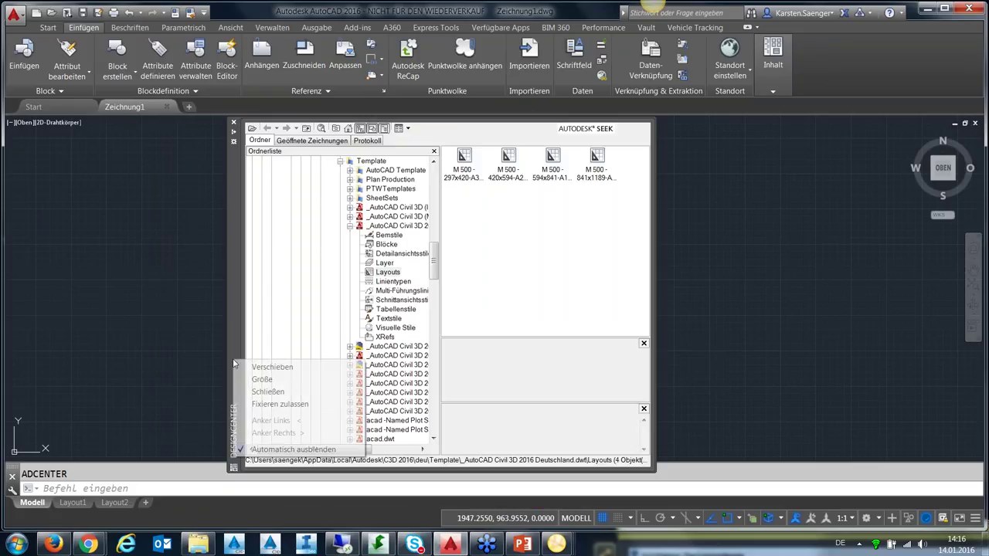
click(245, 403)
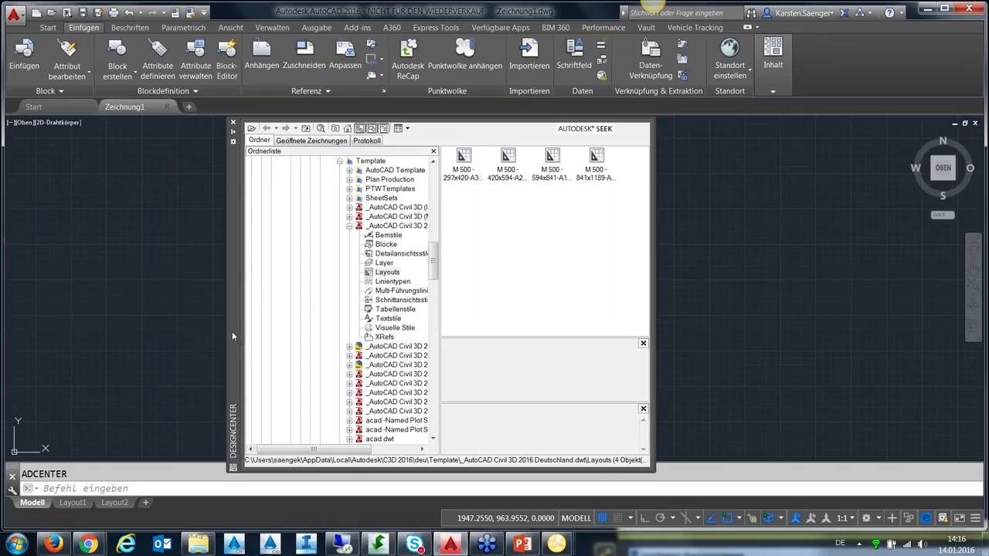
drag(231, 331, 227, 330)
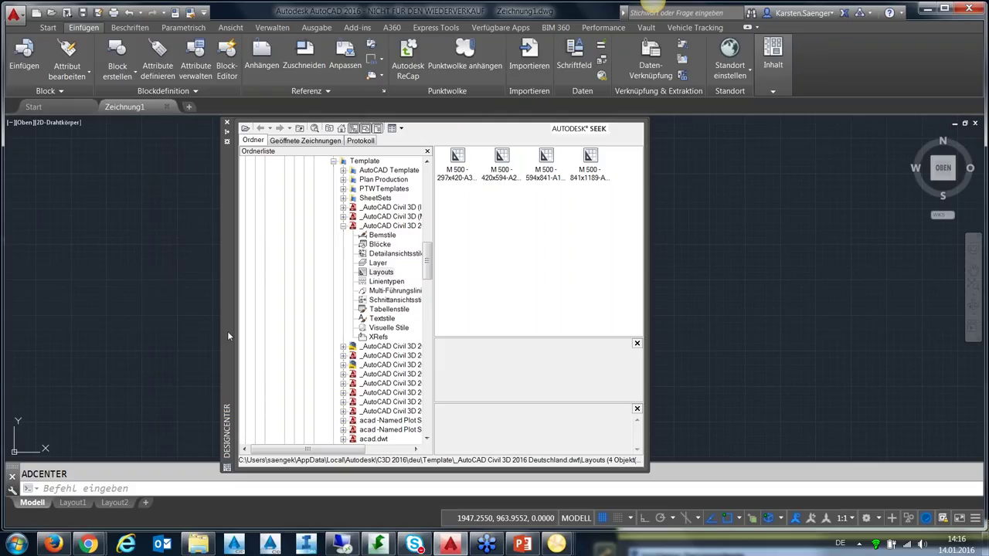
right_click(228, 433)
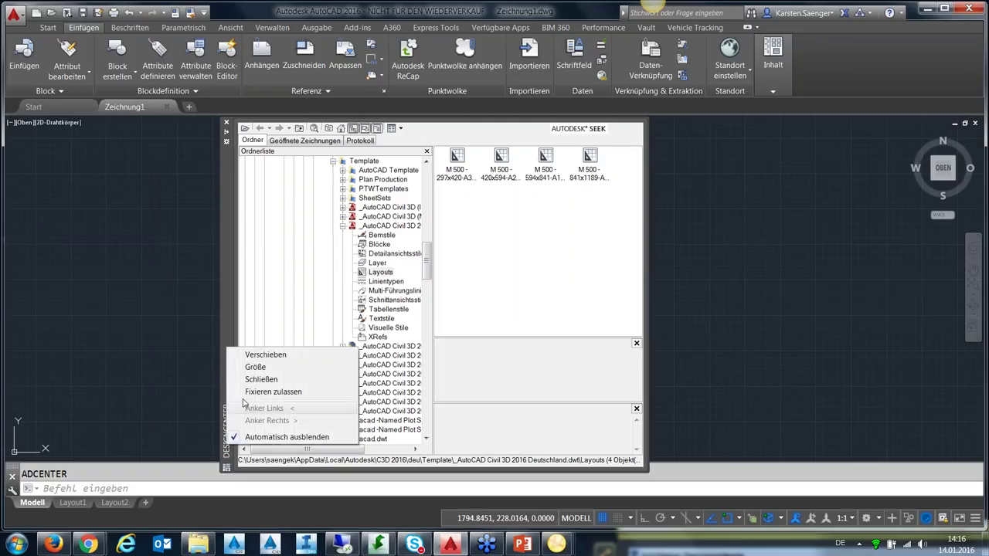
click(226, 327)
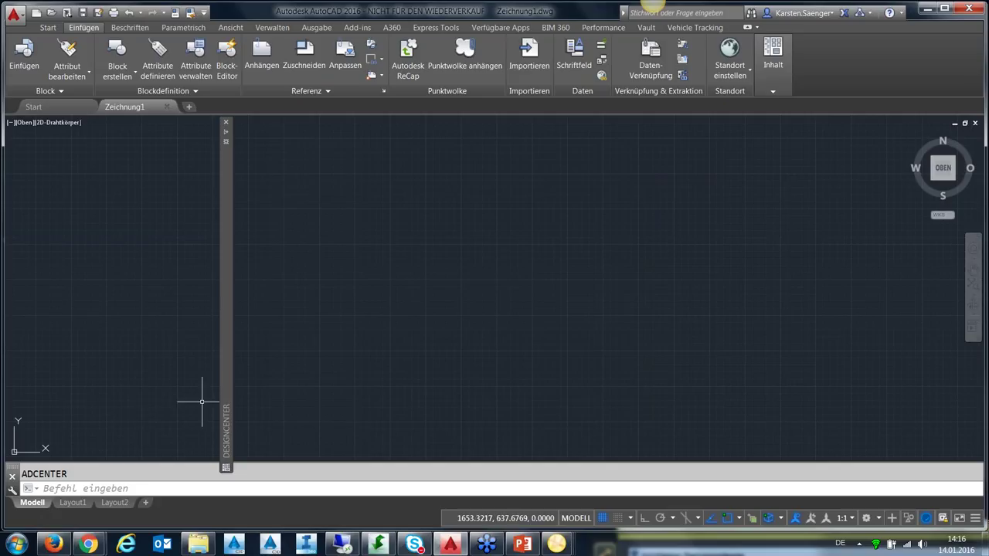
mouse_move(226, 418)
right_click(228, 394)
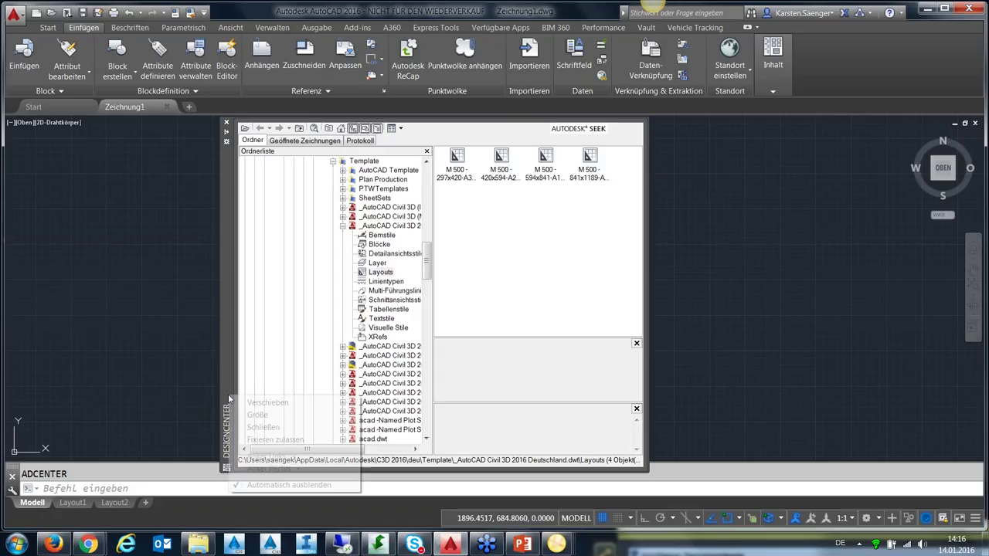
click(289, 486)
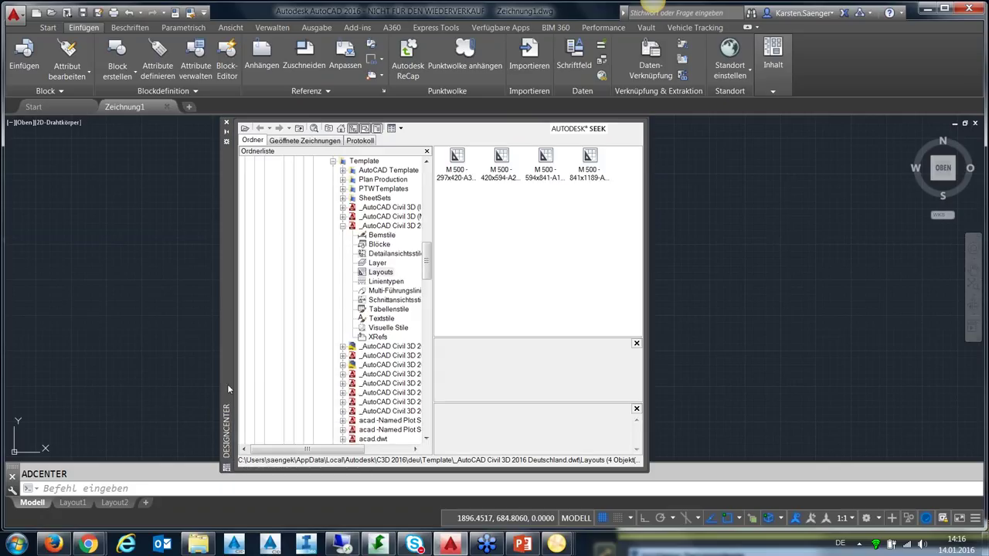
drag(228, 389, 193, 385)
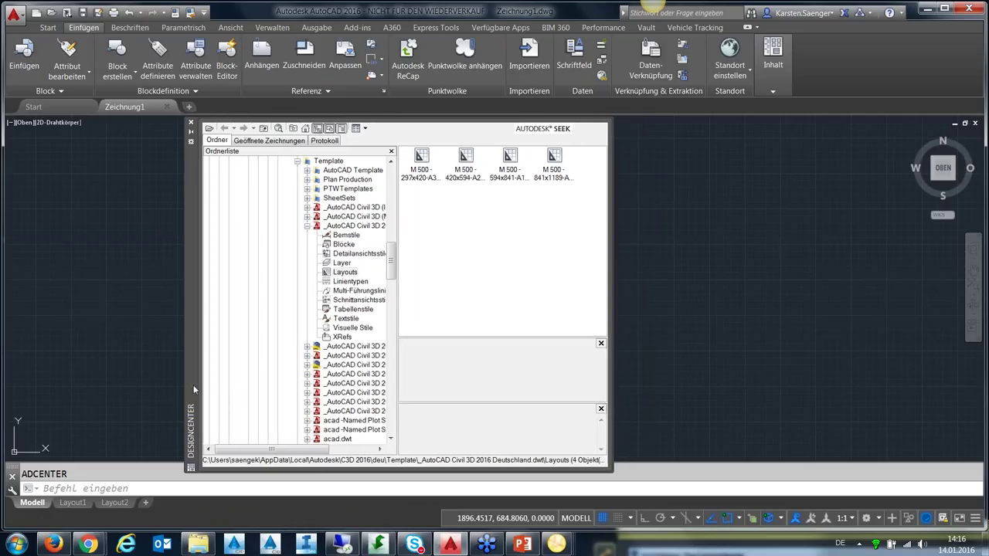
Step: Enable 'Fixieren zulassen' and drag DesignCenter to the left edge to dock it
right_click(194, 371)
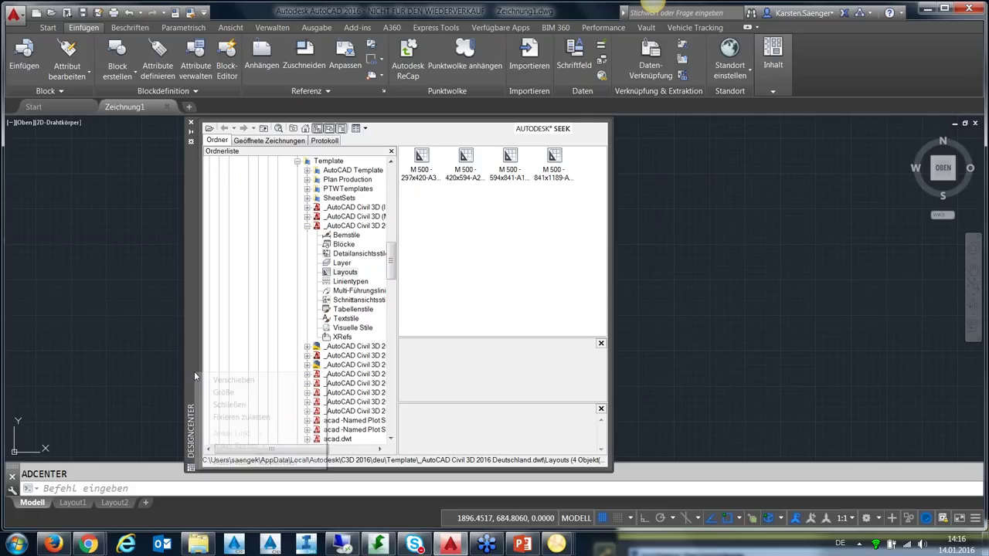
click(207, 419)
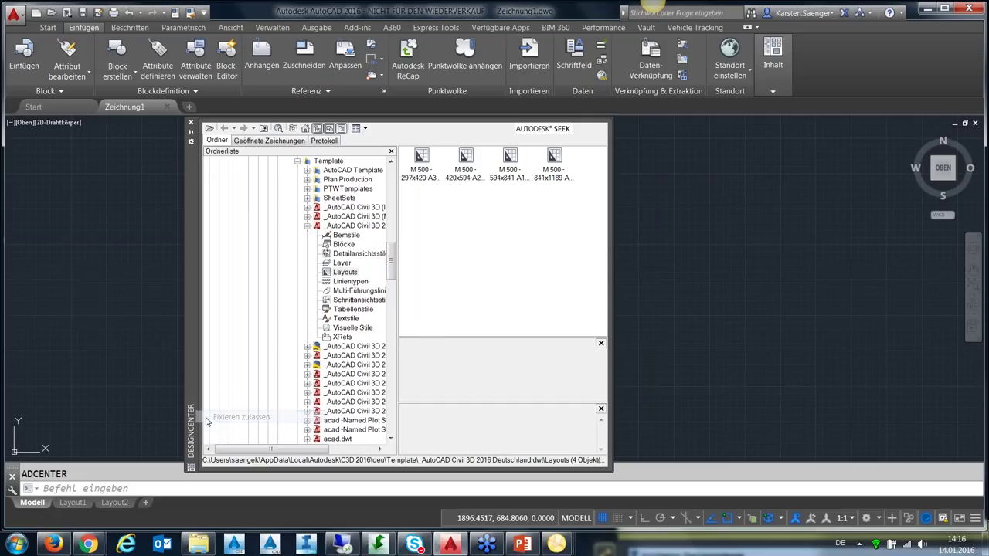
right_click(192, 384)
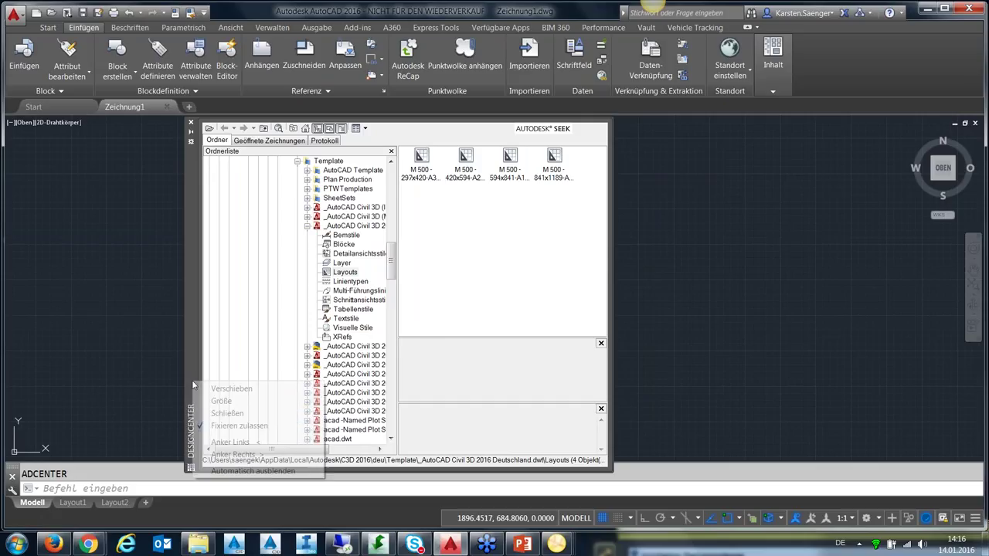
click(193, 371)
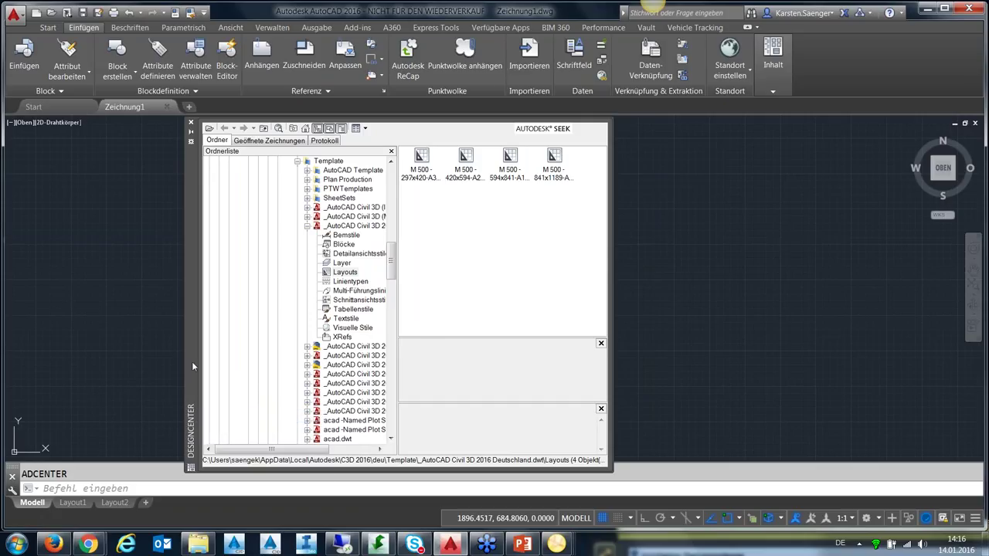
drag(191, 362, 17, 358)
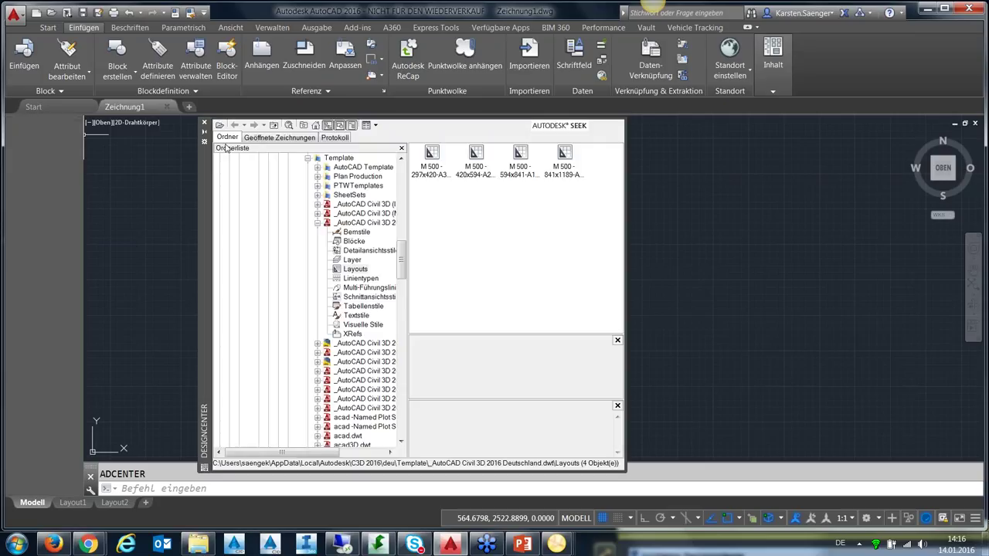
Step: Uncheck 'Fixieren zulassen' and float DesignCenter over the middle of the drawing
right_click(205, 232)
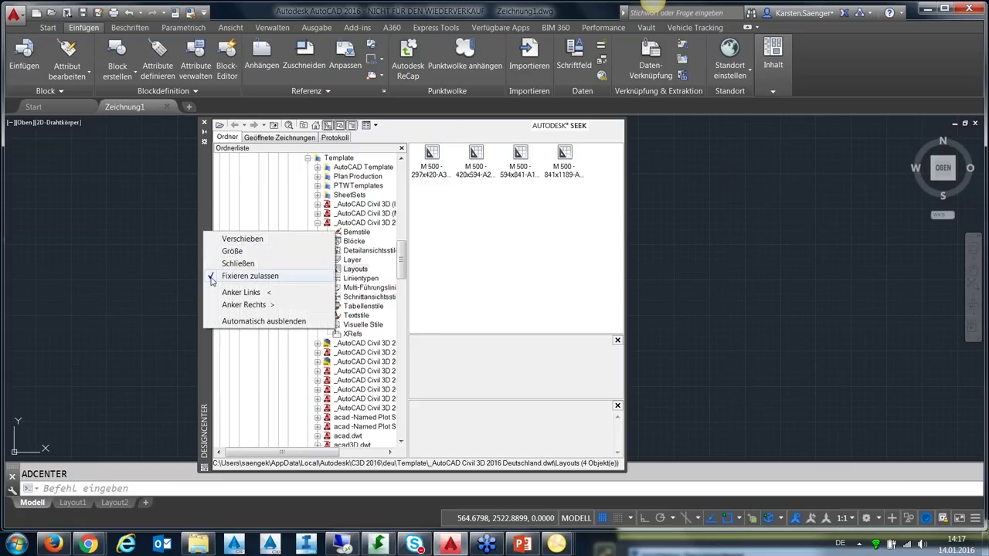
click(211, 280)
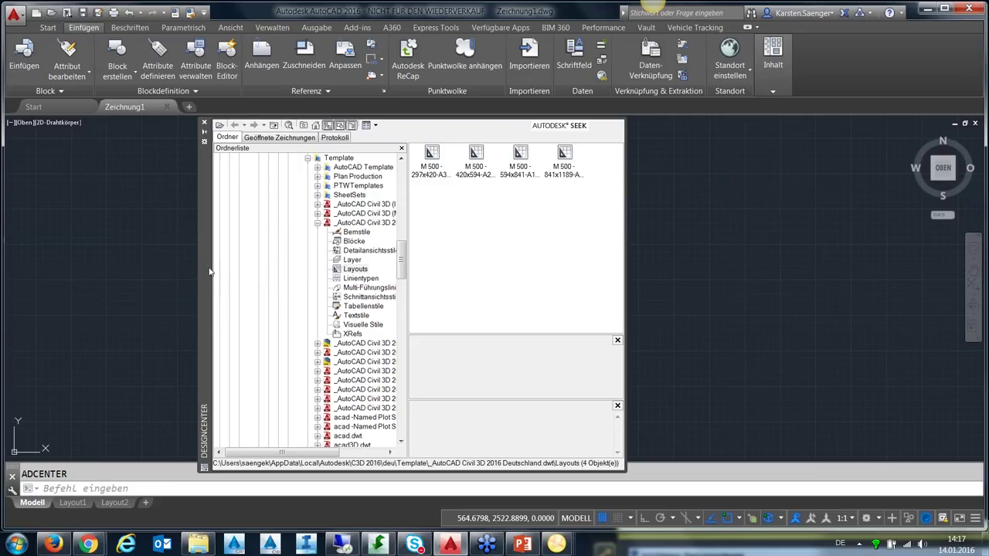
mouse_move(209, 271)
mouse_down()
mouse_move(420, 327)
mouse_move(458, 226)
mouse_move(401, 237)
mouse_move(377, 204)
mouse_move(111, 281)
mouse_move(56, 265)
mouse_move(395, 284)
mouse_move(432, 260)
mouse_up()
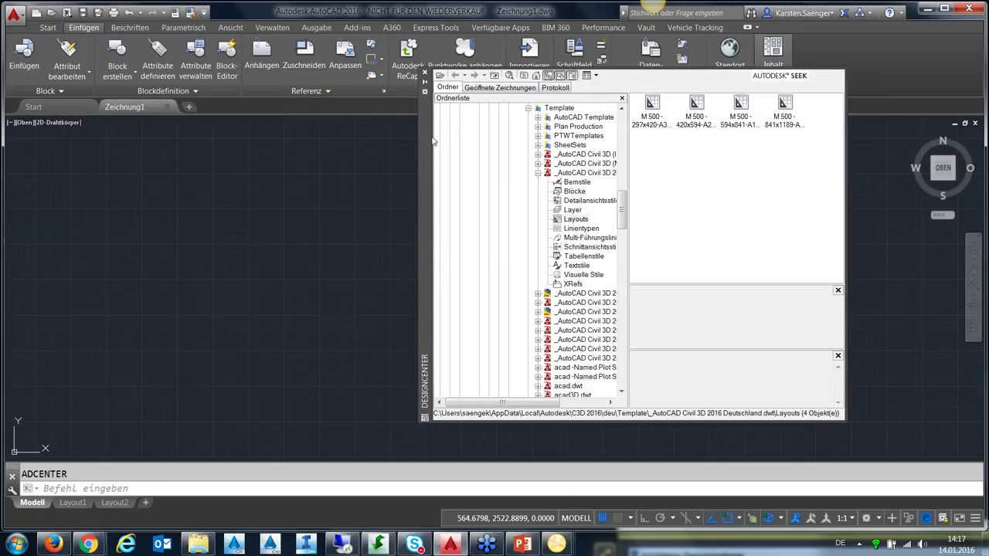
drag(434, 141, 366, 191)
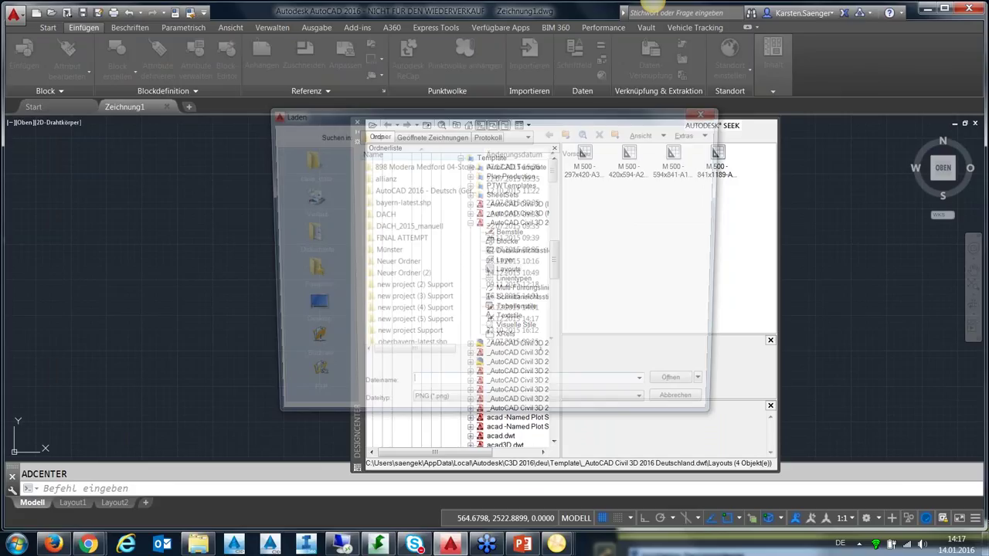
Step: Review the loadable file types, leave PNG selected, and cancel the Load dialog without loading
click(464, 415)
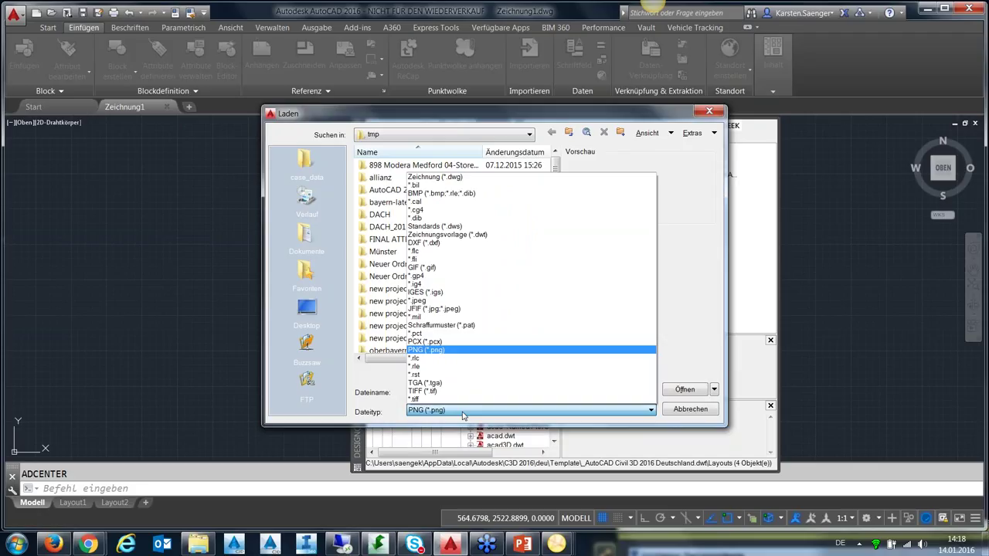
click(691, 298)
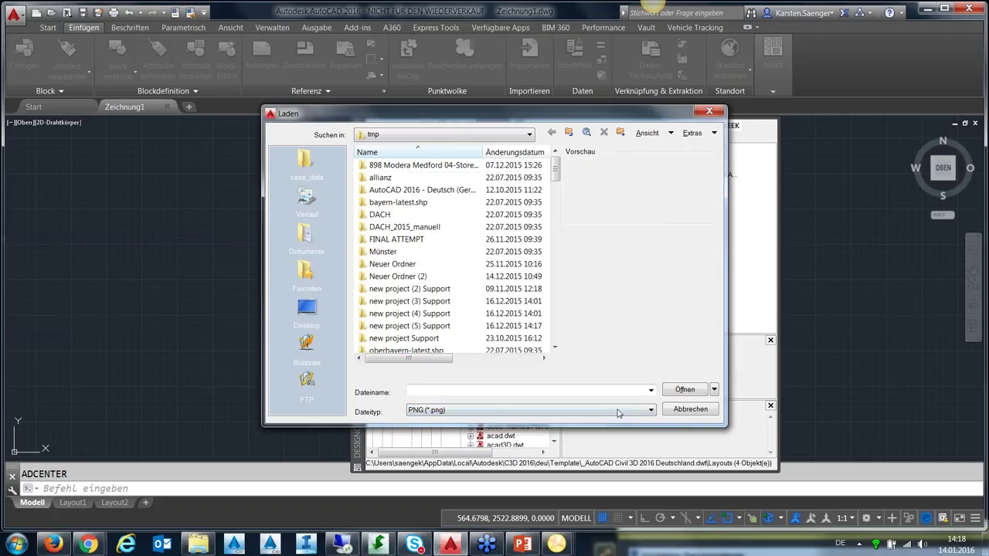
click(684, 414)
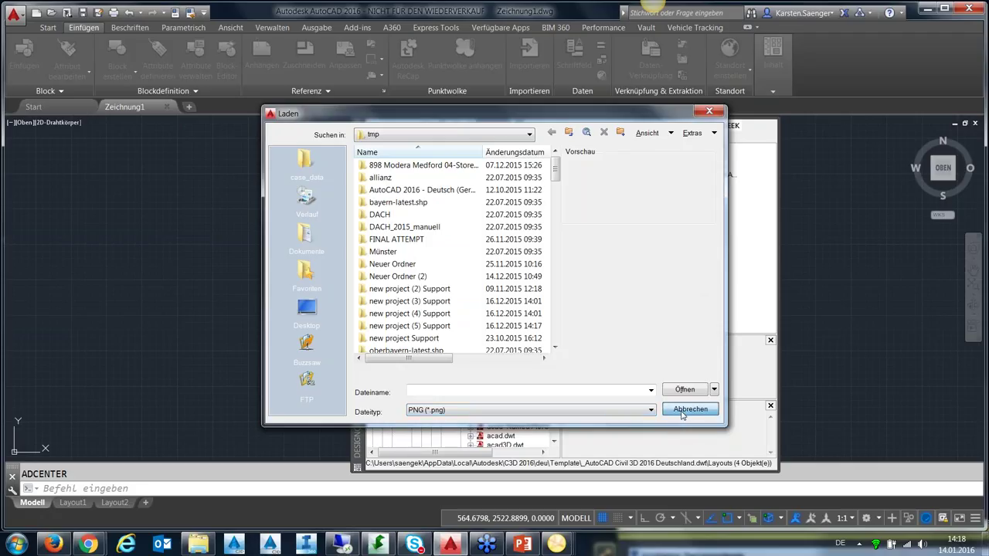
click(683, 414)
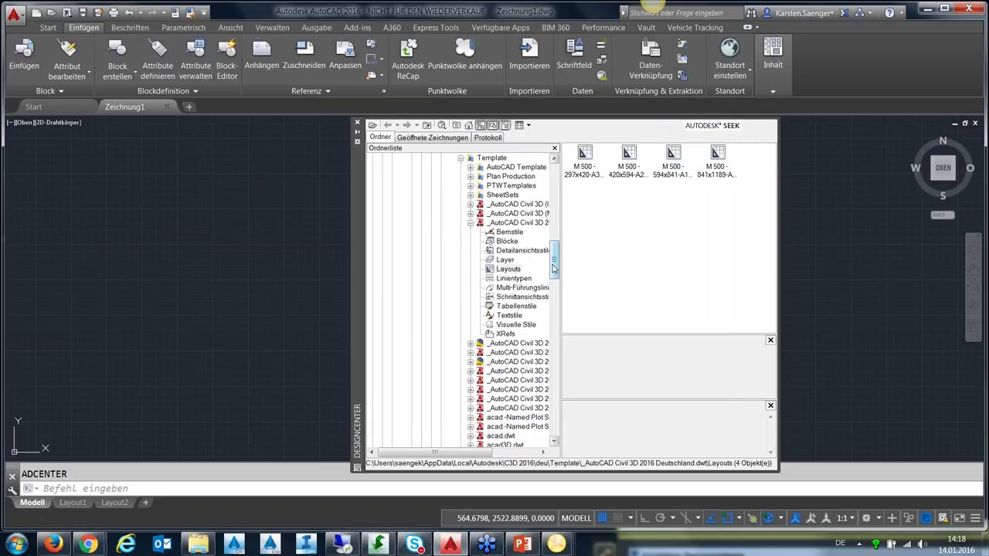
Step: Shift the DesignCenter palette left, browse from the user folder up to C:\, and open Search
drag(553, 268, 561, 185)
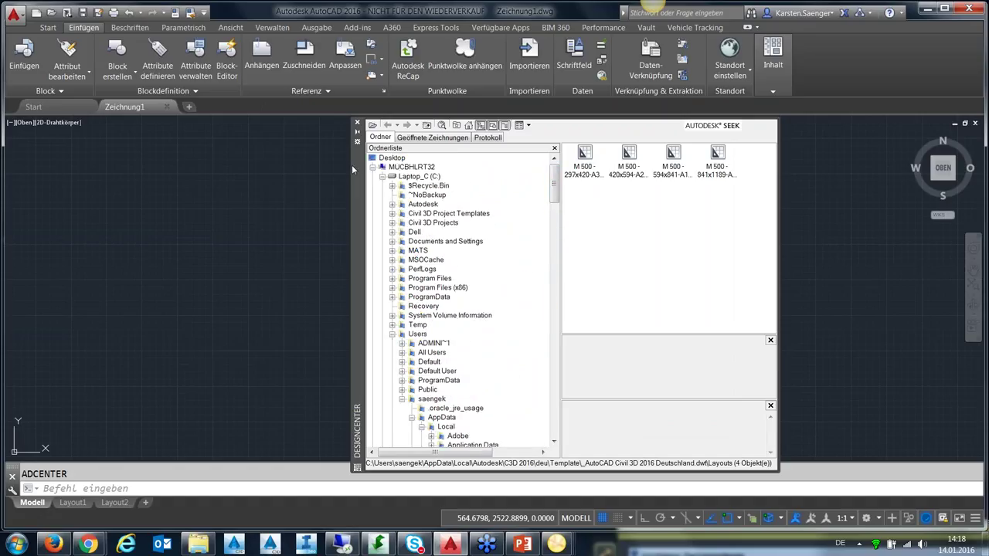
drag(352, 169, 305, 174)
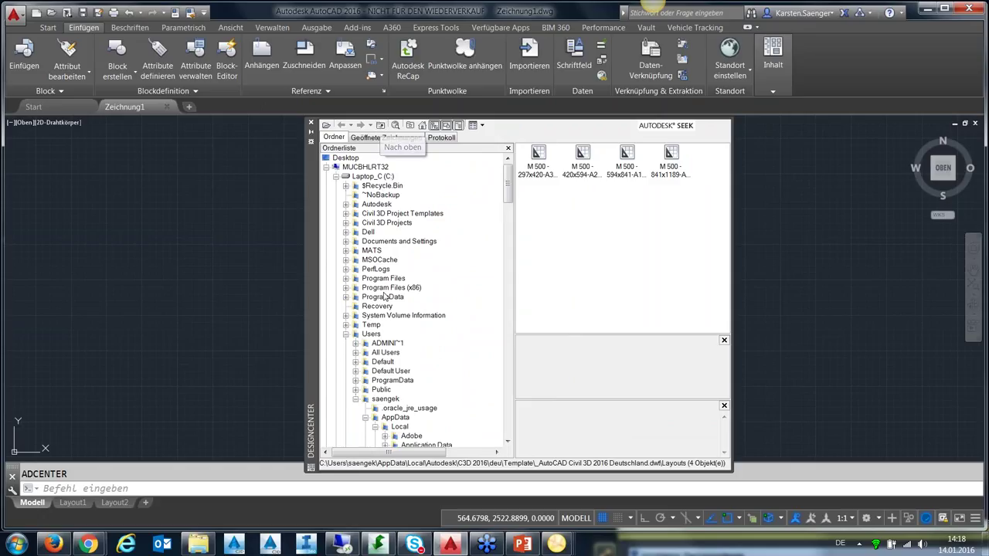
click(374, 401)
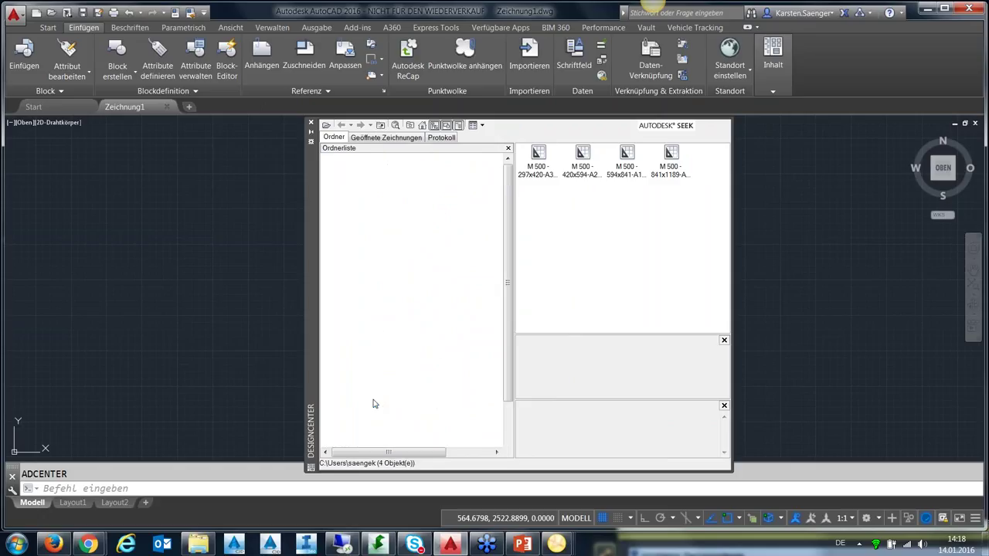
click(382, 126)
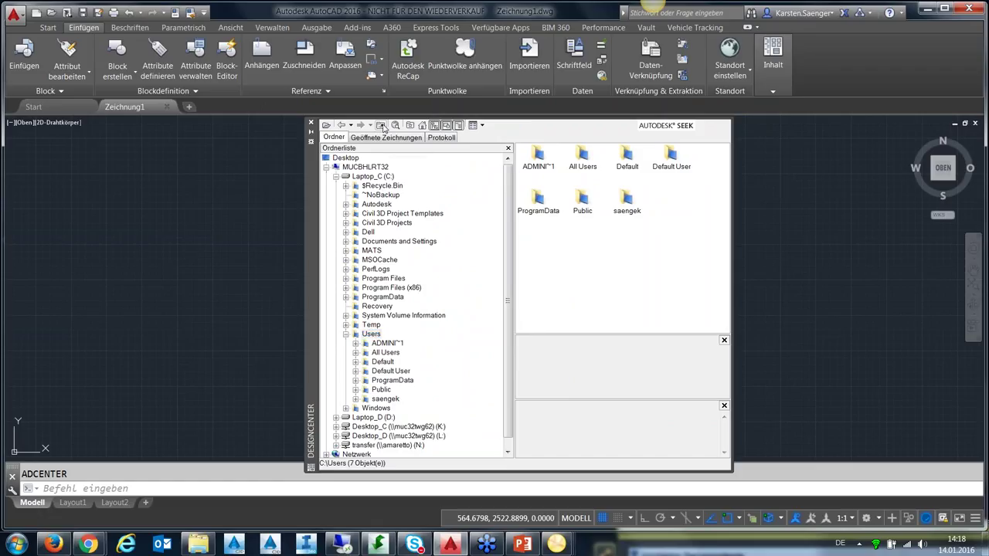
click(382, 126)
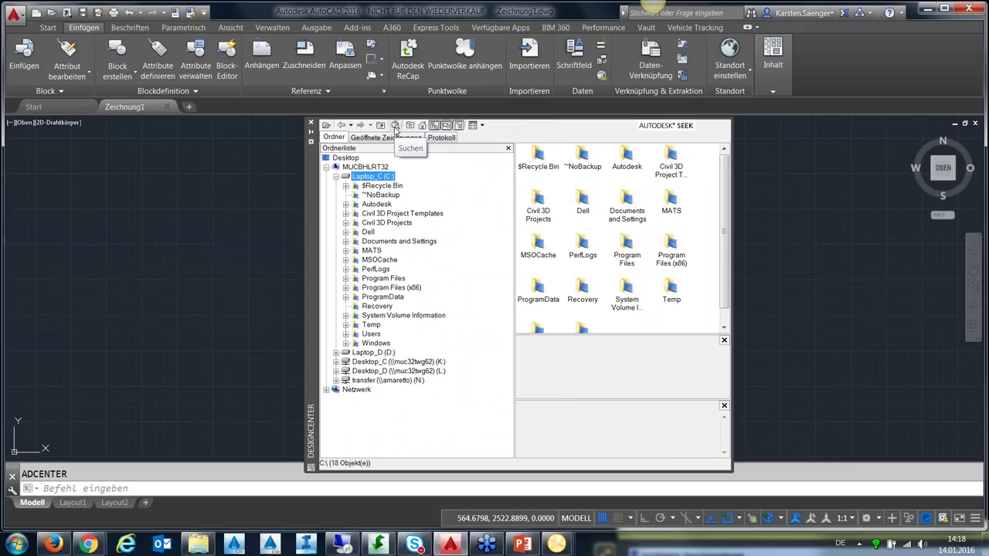
click(395, 126)
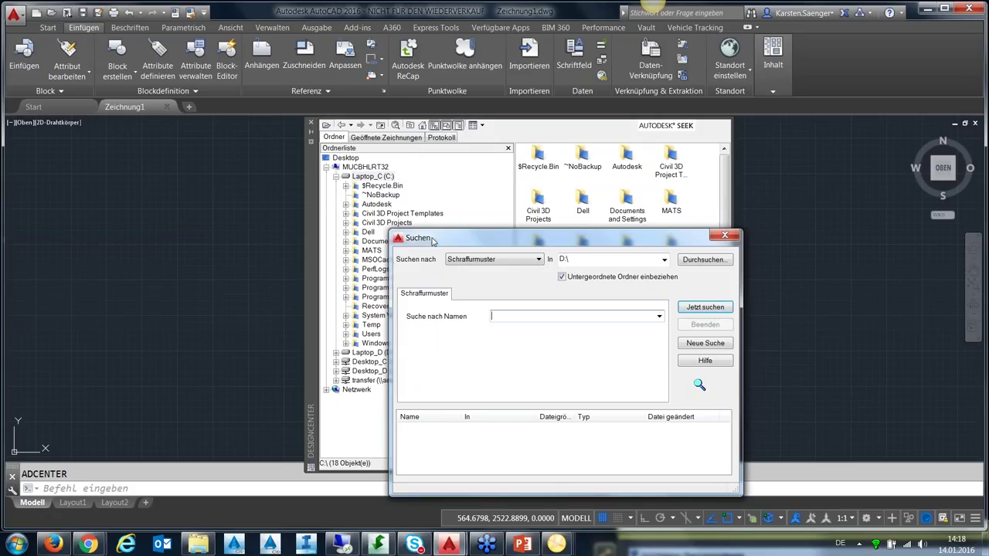
Step: Check the searchable content types, reposition the Search dialog, then close it
drag(432, 242, 173, 153)
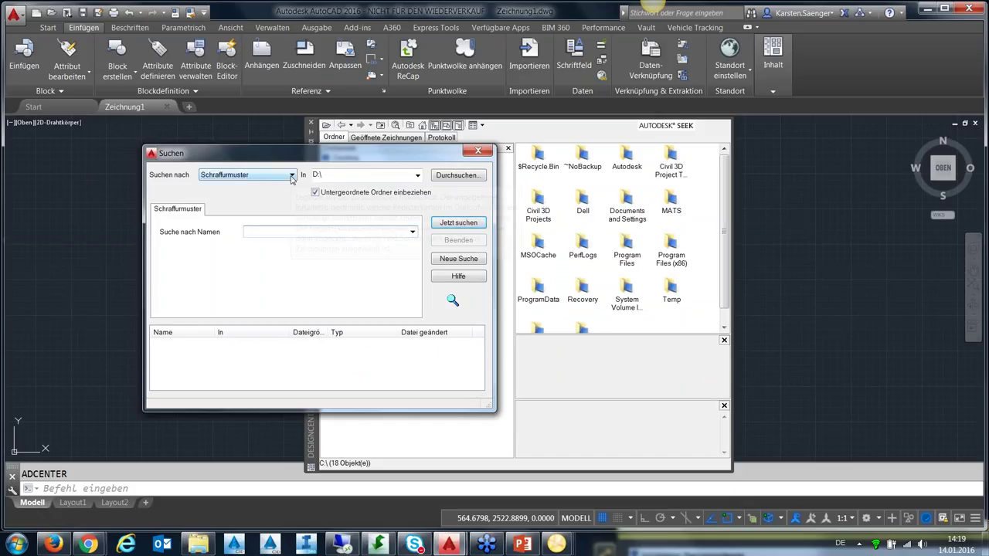
click(292, 177)
click(292, 177)
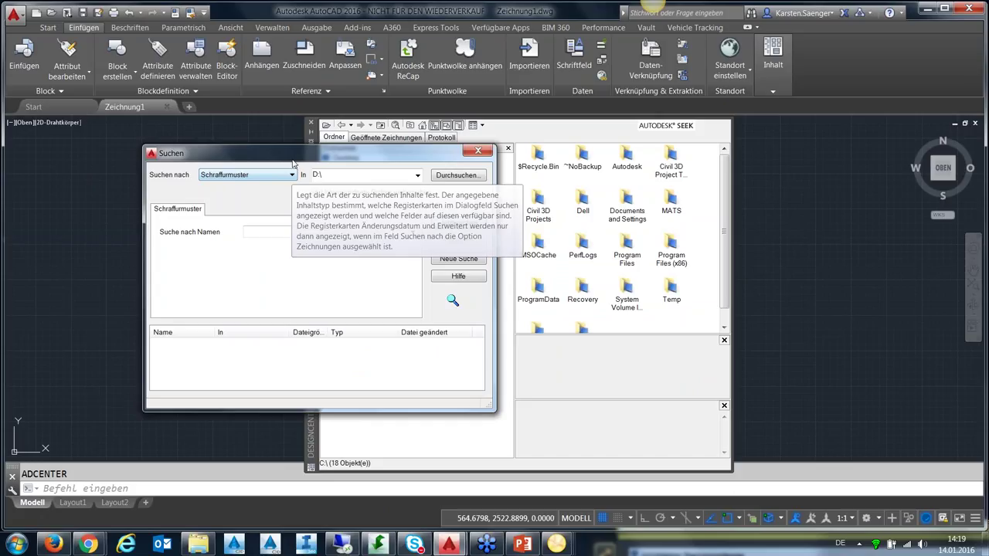
drag(293, 156, 237, 171)
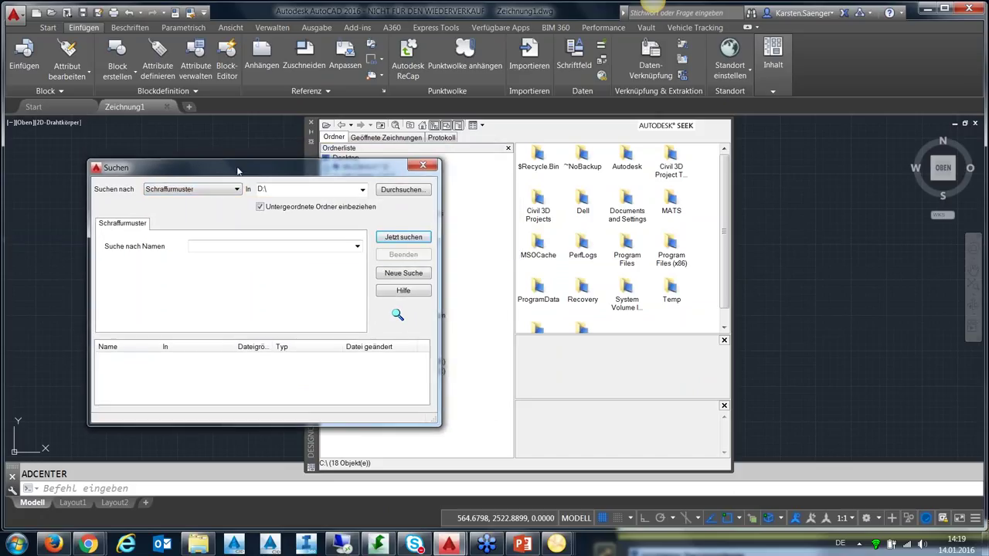
mouse_move(263, 170)
mouse_down()
mouse_move(251, 150)
mouse_move(234, 160)
mouse_up()
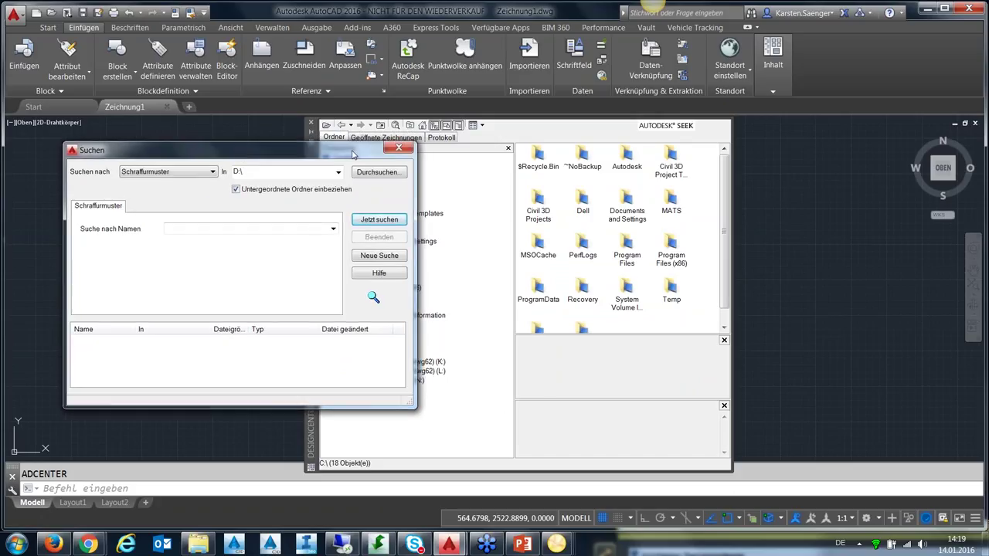
drag(354, 155, 343, 170)
click(387, 164)
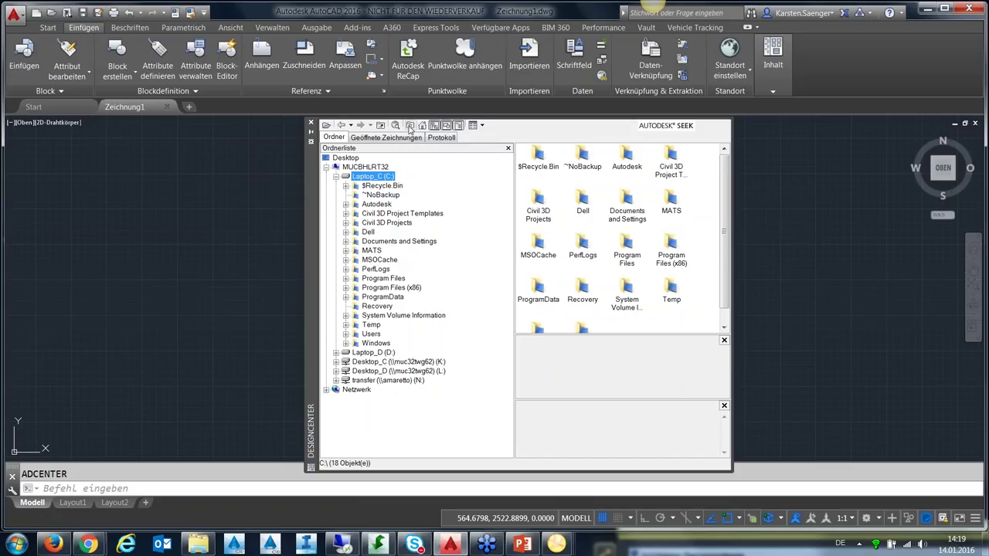
Step: Jump to DesignCenter Favorites, select a folder, and dismiss its context menu unused
click(411, 126)
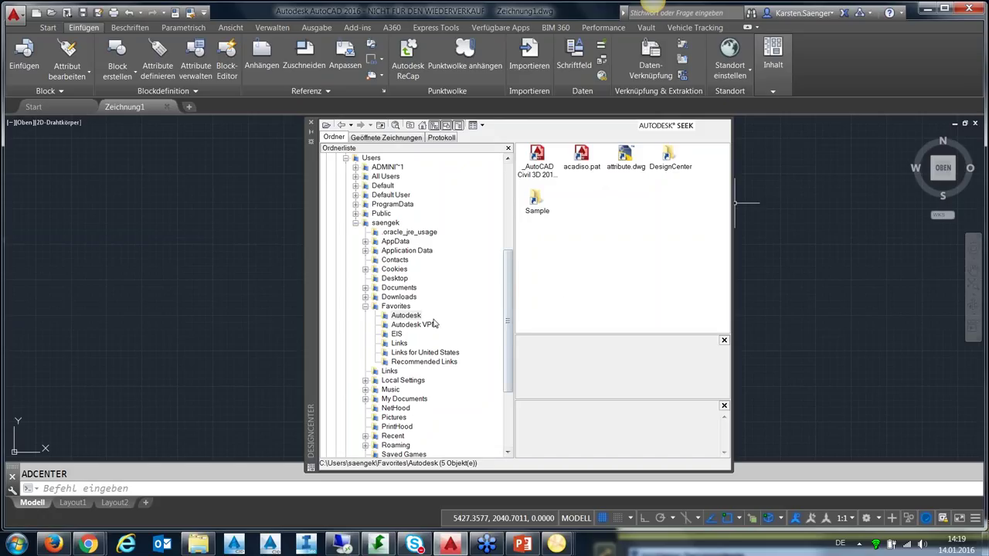
click(395, 279)
right_click(395, 281)
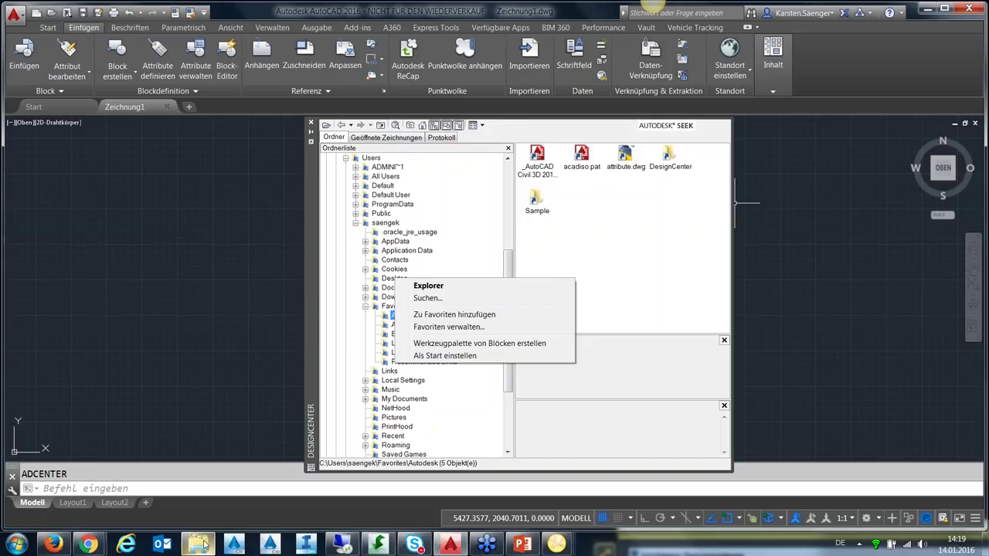
mouse_move(198, 544)
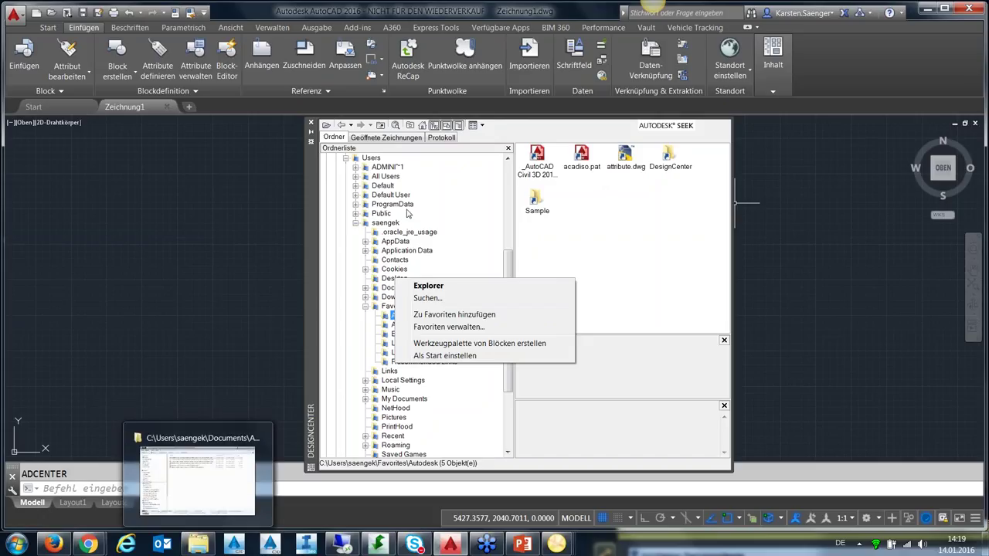
click(384, 236)
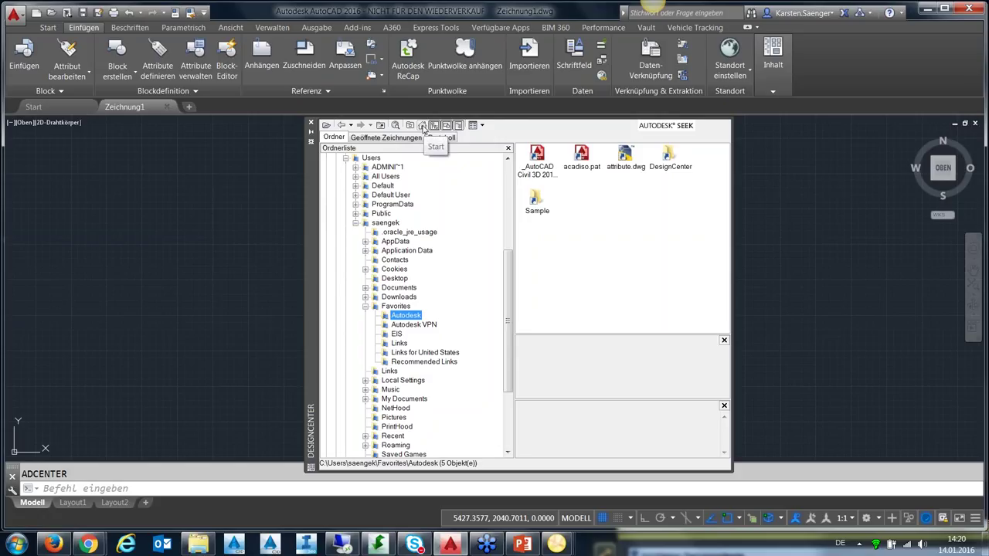
Step: Set the C:\Users home folder as DesignCenter's start location and verify it lists 24 items
click(422, 126)
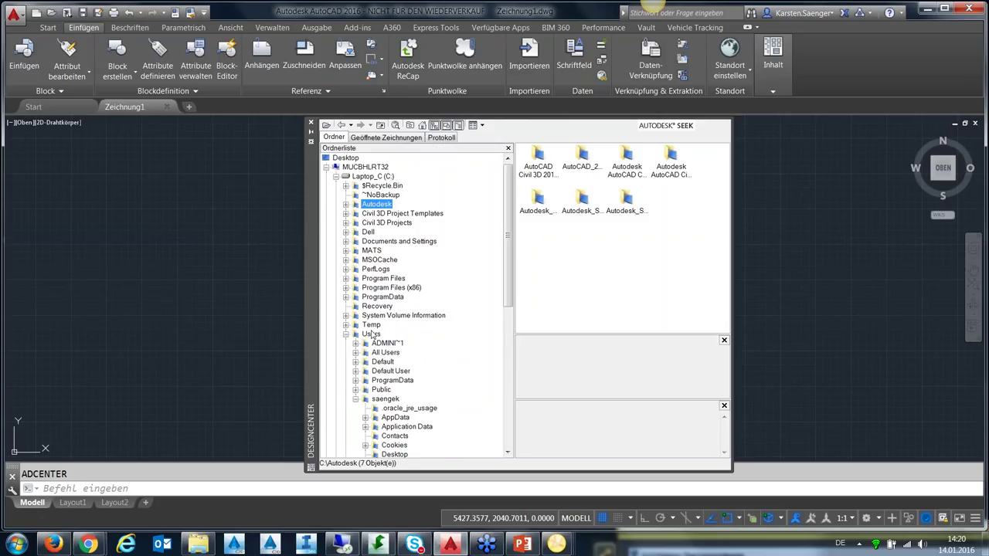
click(391, 400)
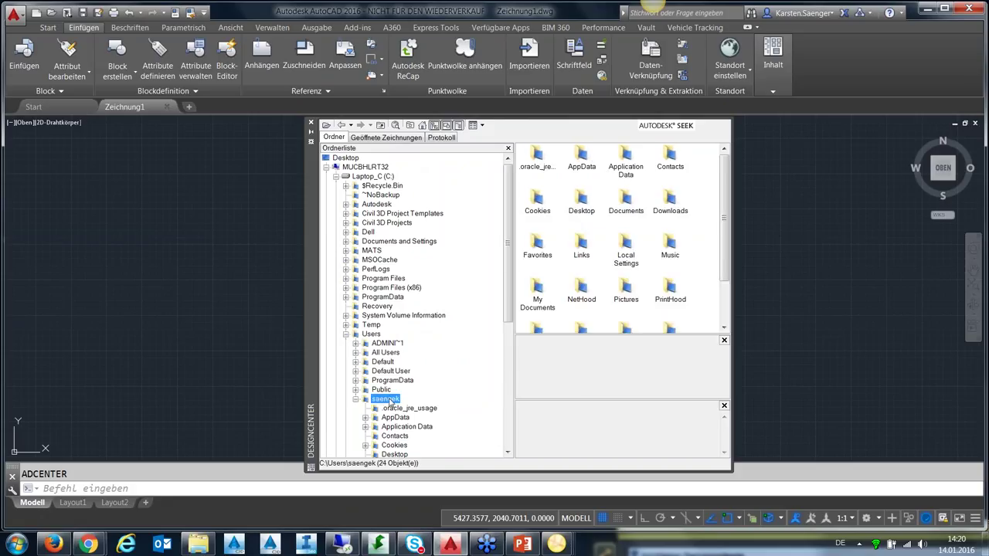
right_click(391, 400)
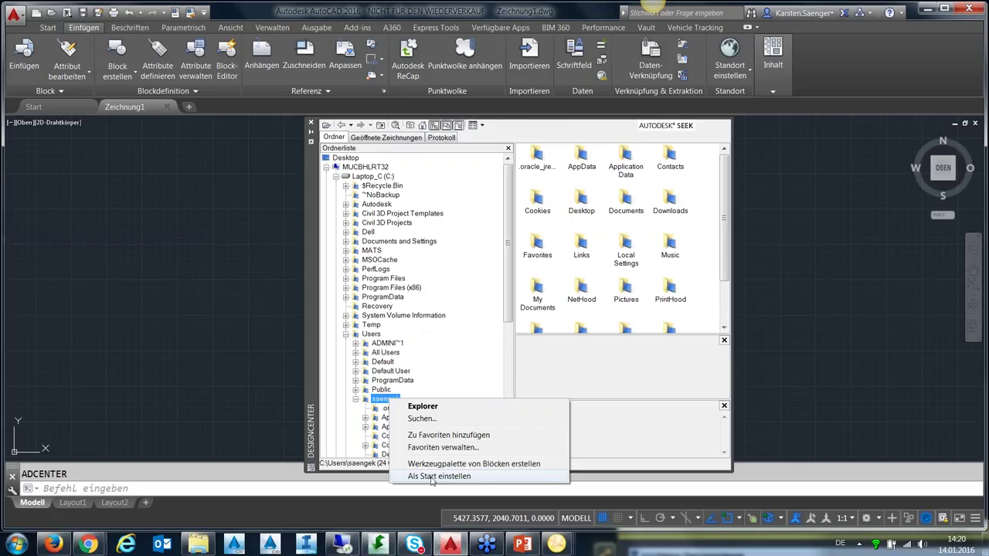
click(431, 478)
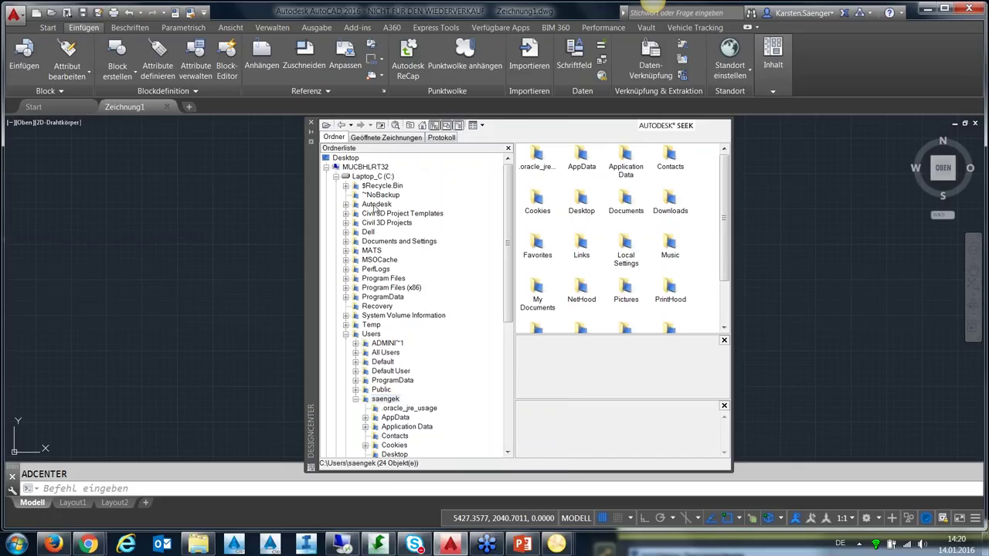
click(376, 204)
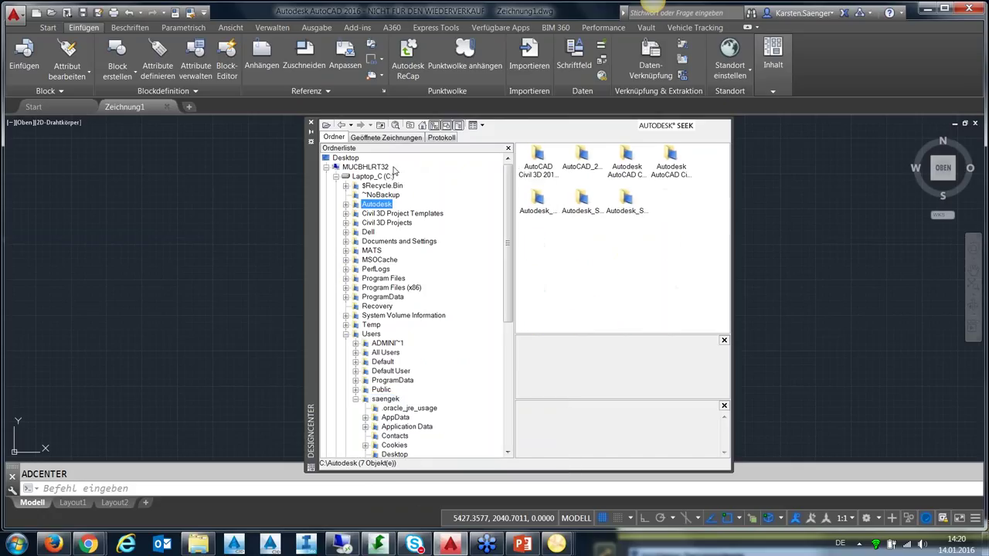
click(423, 126)
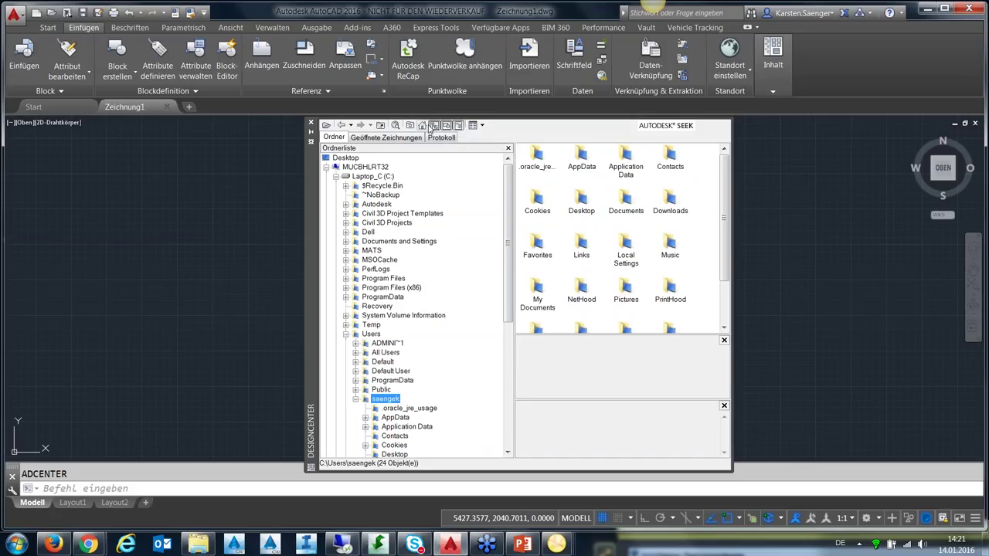
Step: Toggle the tree and preview panes off and on, then stretch the palette taller and wider
click(435, 126)
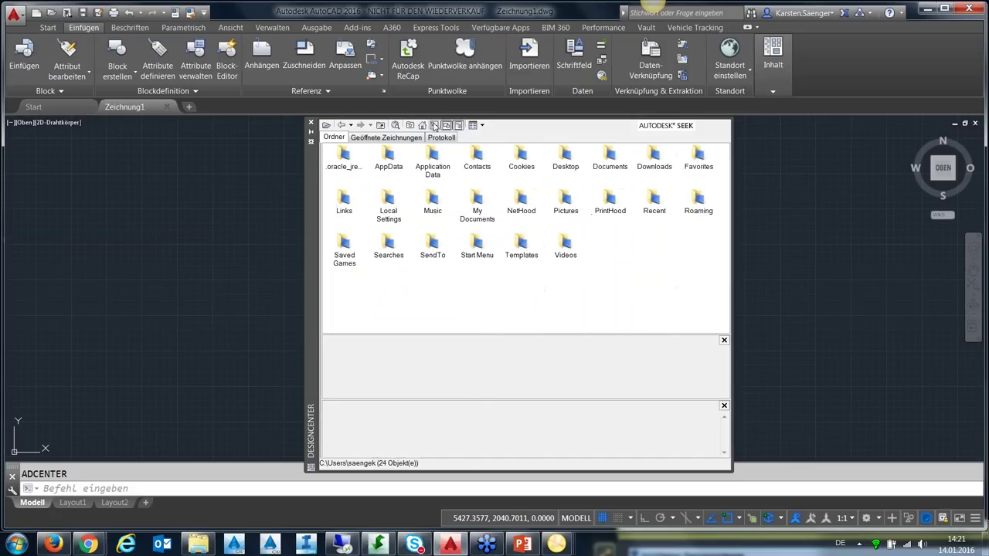
click(435, 125)
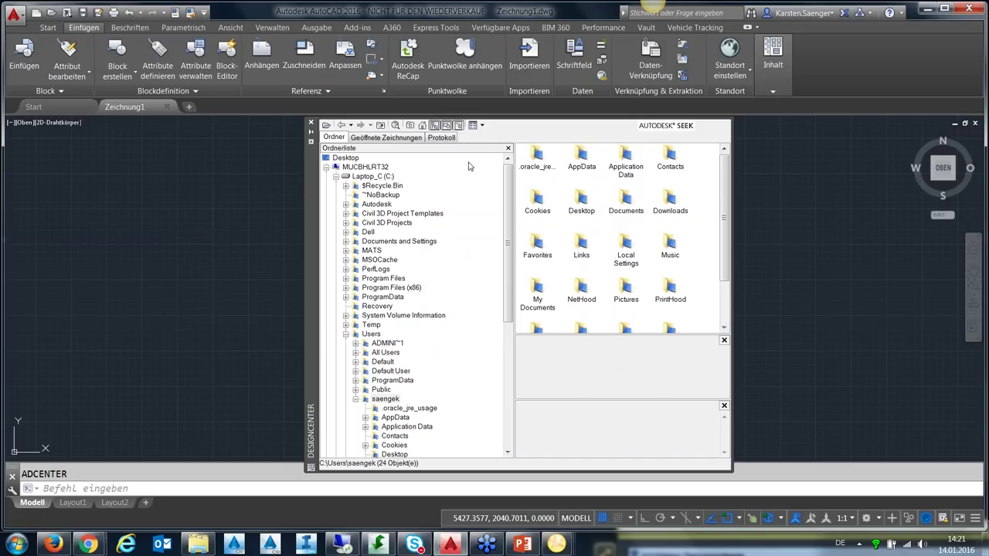
click(449, 126)
click(448, 126)
drag(440, 114, 444, 69)
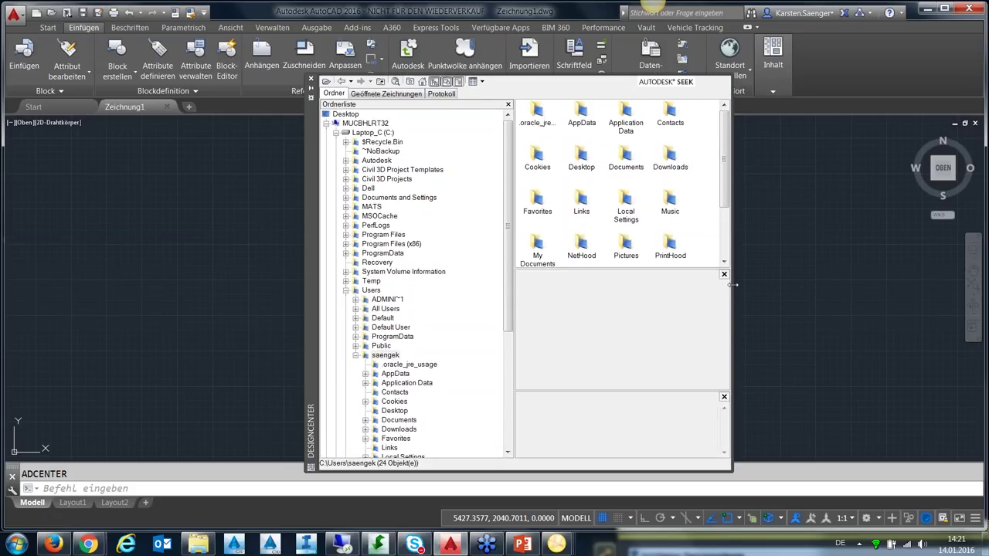
drag(733, 286, 786, 286)
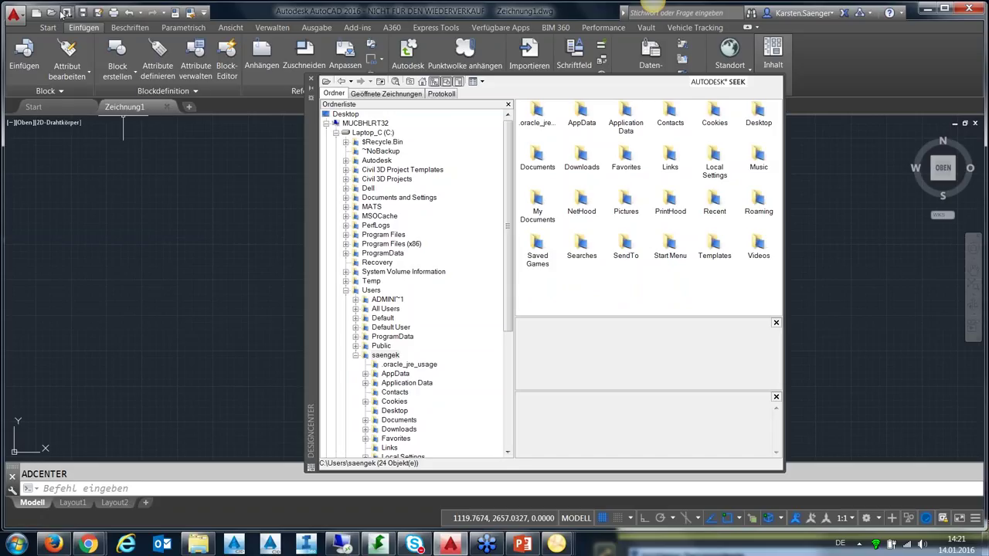
Step: Enter Title 'test webinar' and Subject 'webinar' in the Drawing Properties Summary tab
click(15, 14)
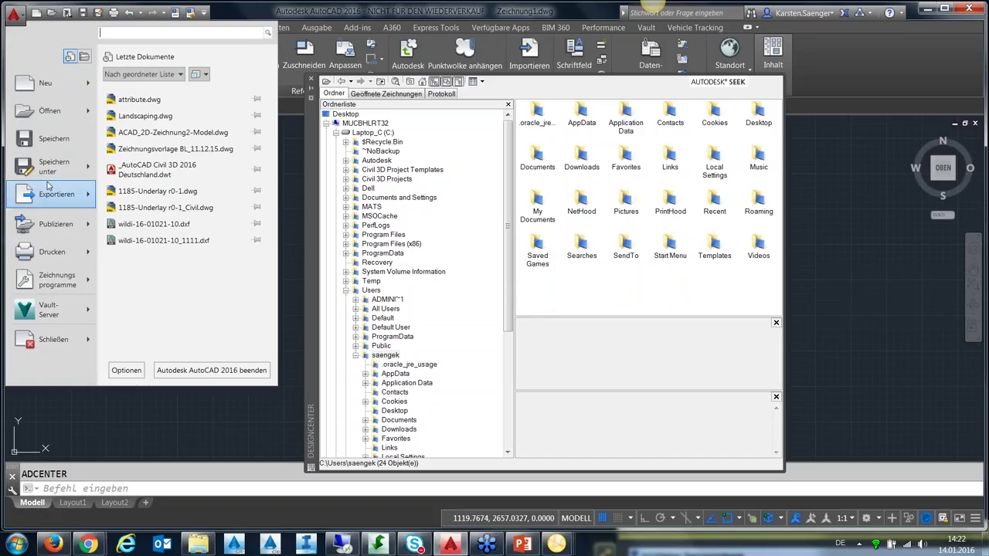
mouse_move(57, 280)
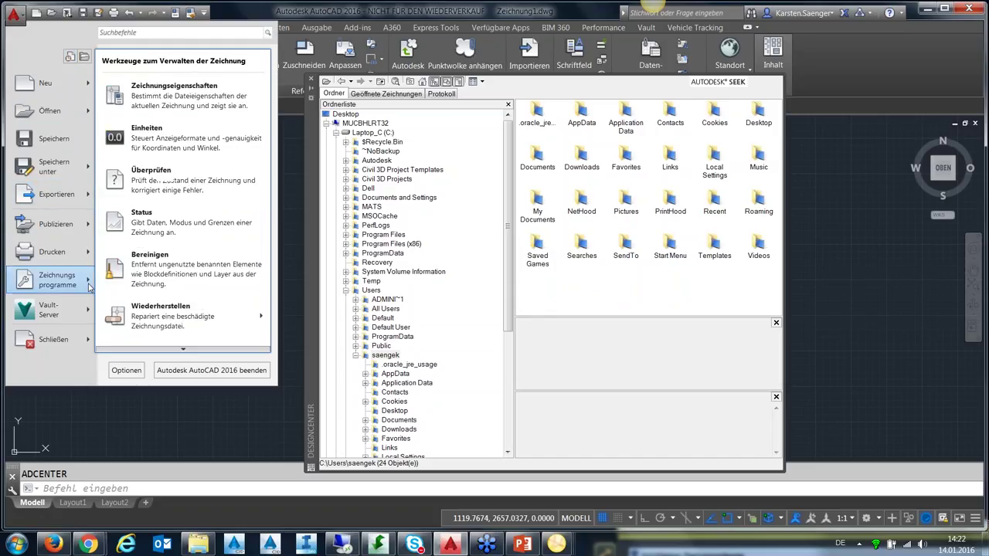
click(162, 98)
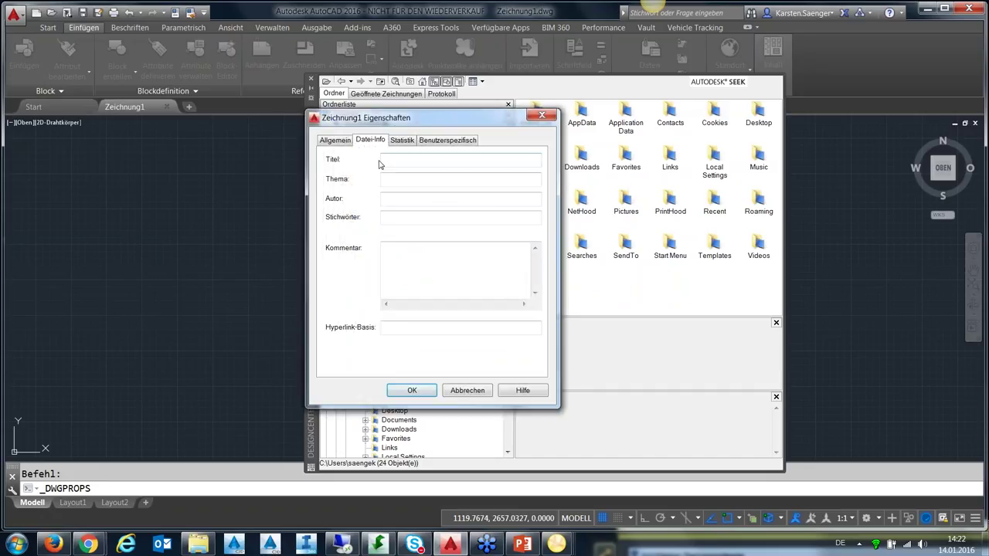
click(391, 160)
text(test)
text(webinar)
click(420, 180)
text(web)
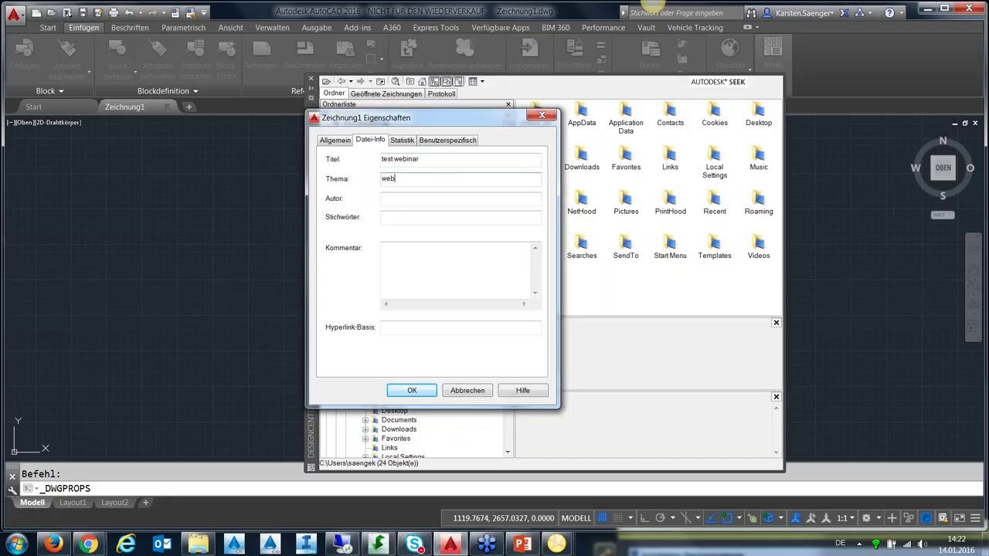
text(inar)
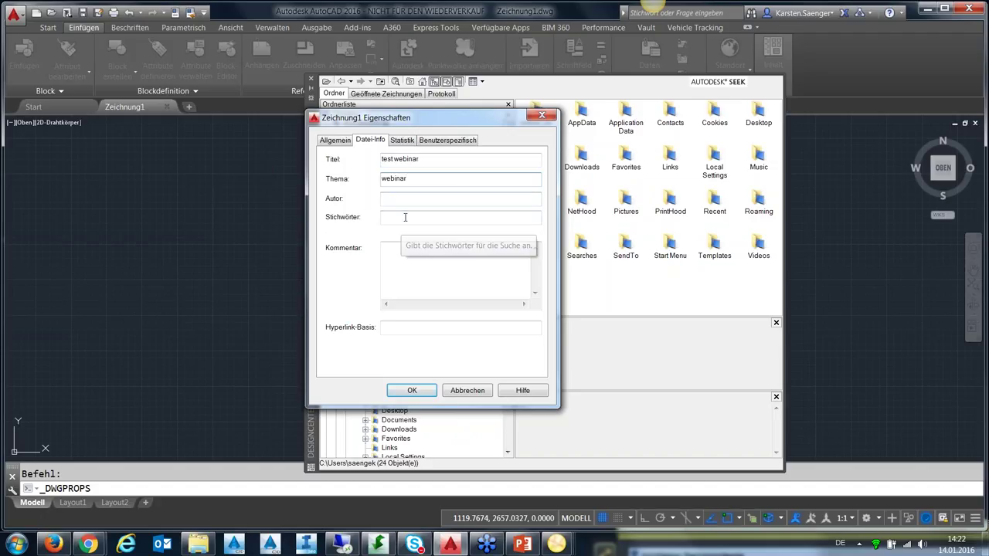
click(405, 390)
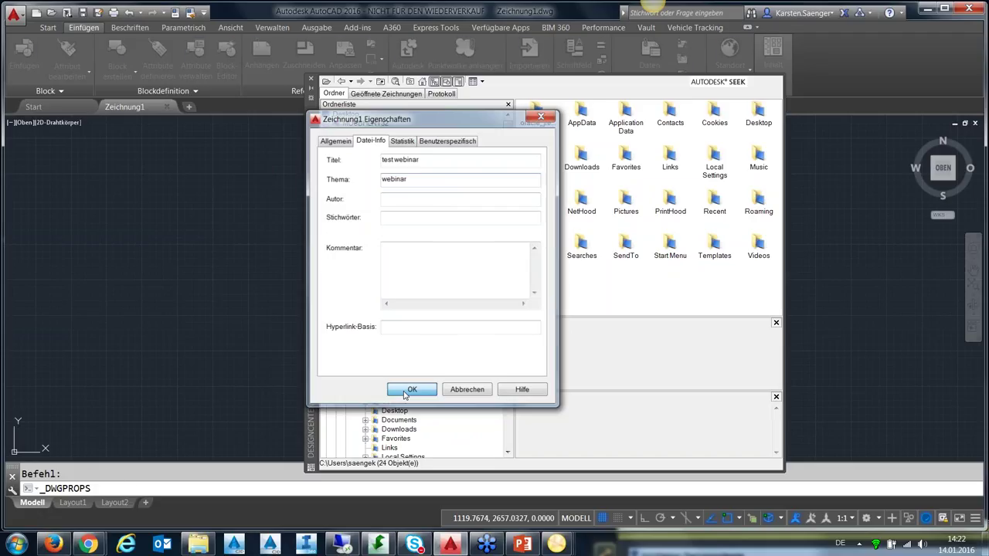
Step: Save the drawing as Zeichnung1.dwg in D:\case_data\tmp, overwriting the existing file
click(98, 13)
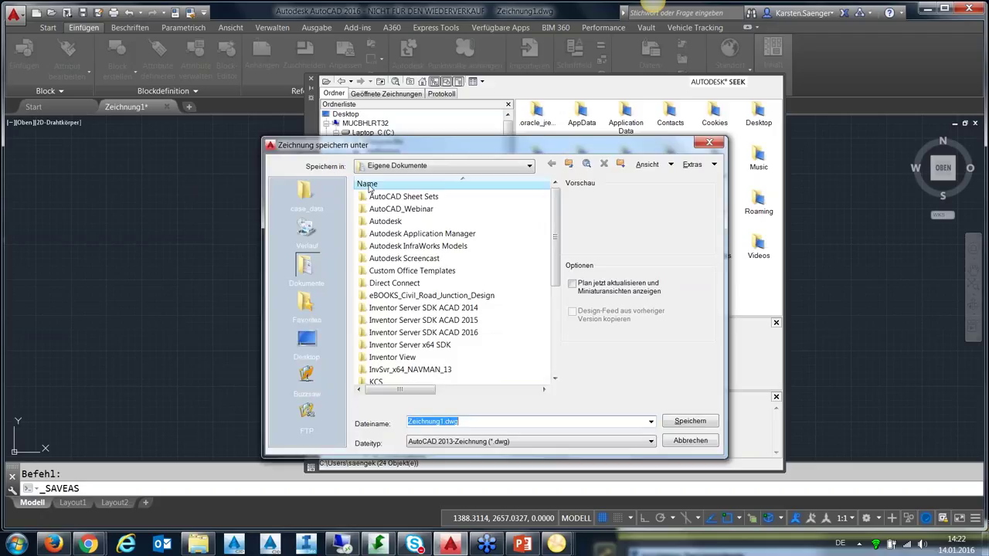
click(415, 186)
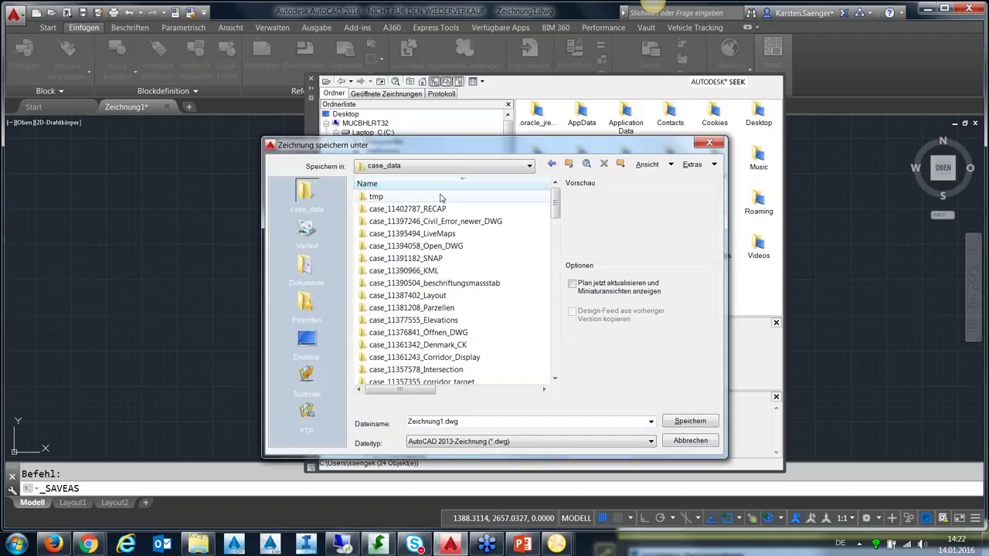
double_click(377, 197)
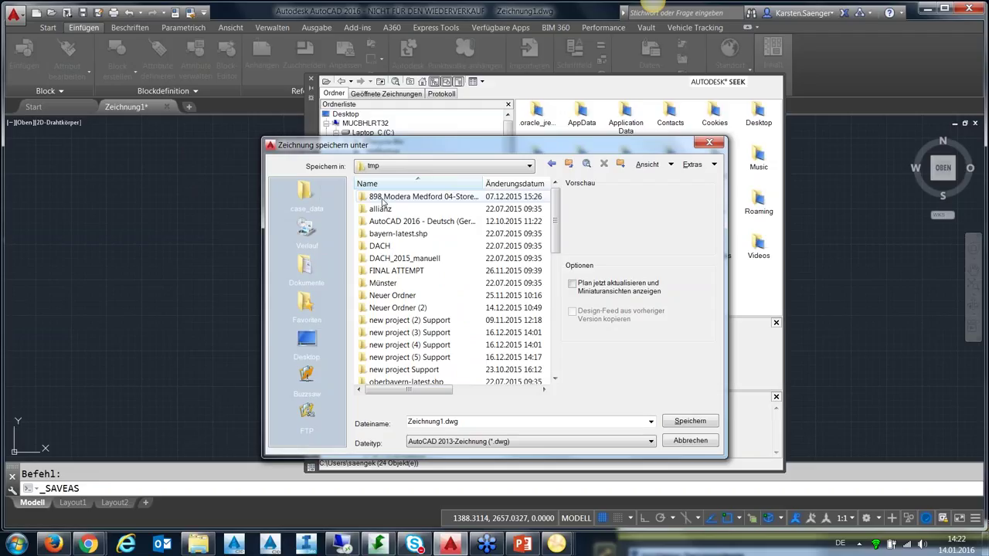
click(690, 424)
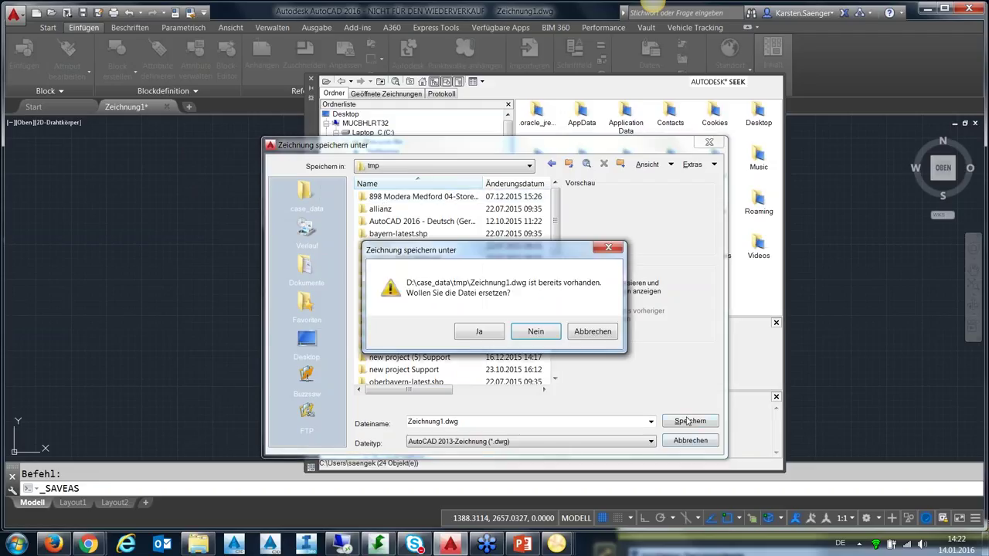
key(j)
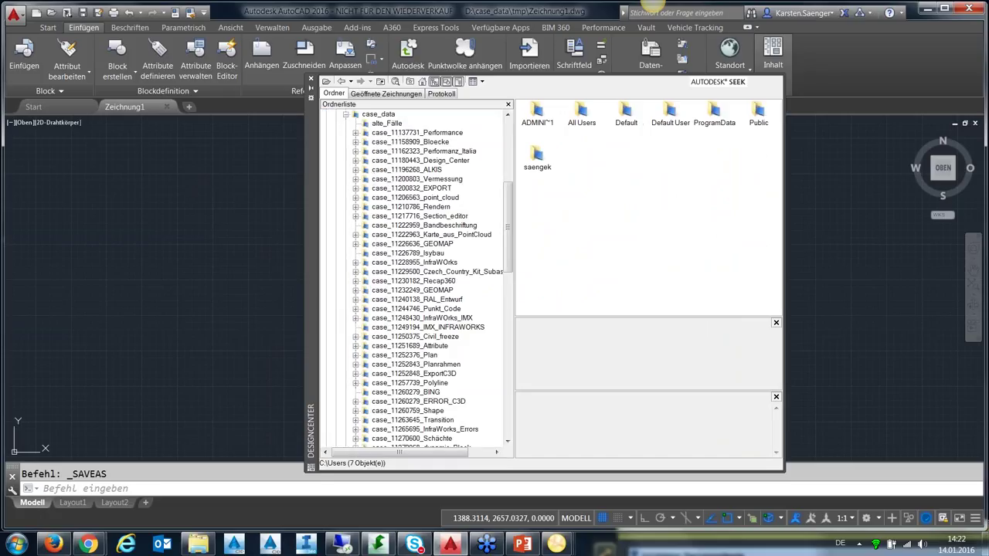
Step: Display the tmp folder's 130 items in DesignCenter
mouse_move(510, 219)
mouse_down()
mouse_move(515, 300)
mouse_move(378, 352)
mouse_up()
click(377, 347)
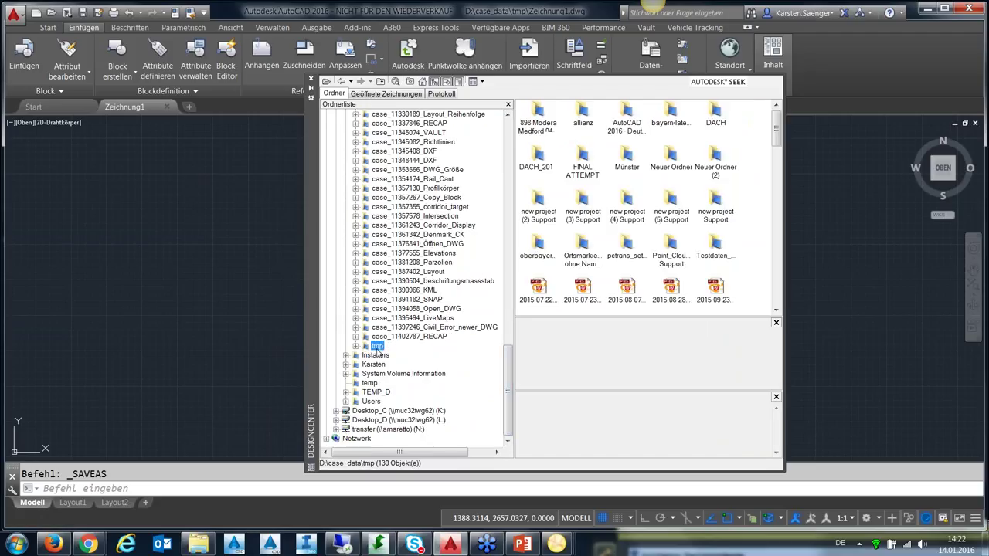
drag(775, 141, 776, 168)
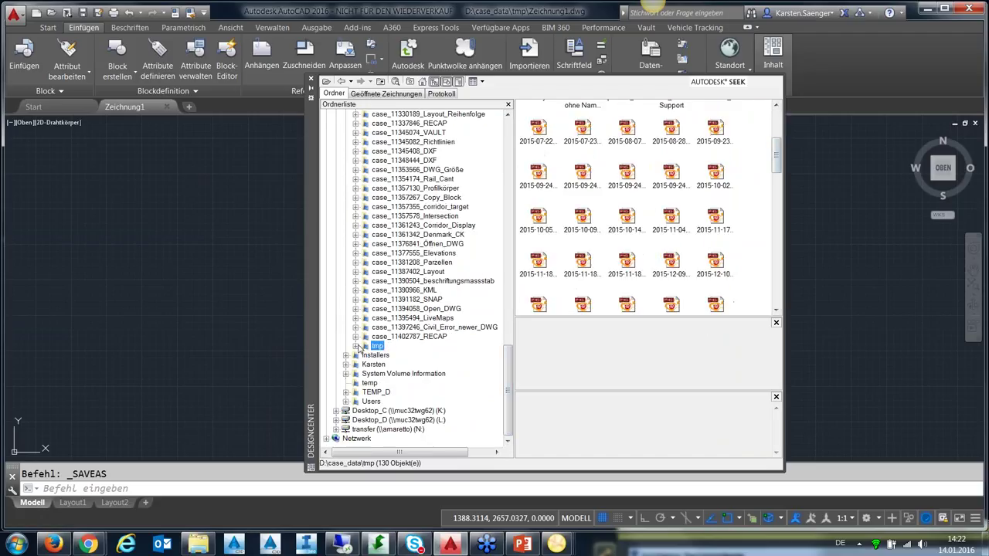
Step: Browse Zeichnung1.dwg's content categories, then list case_data's 89 subfolders in DesignCenter
click(356, 346)
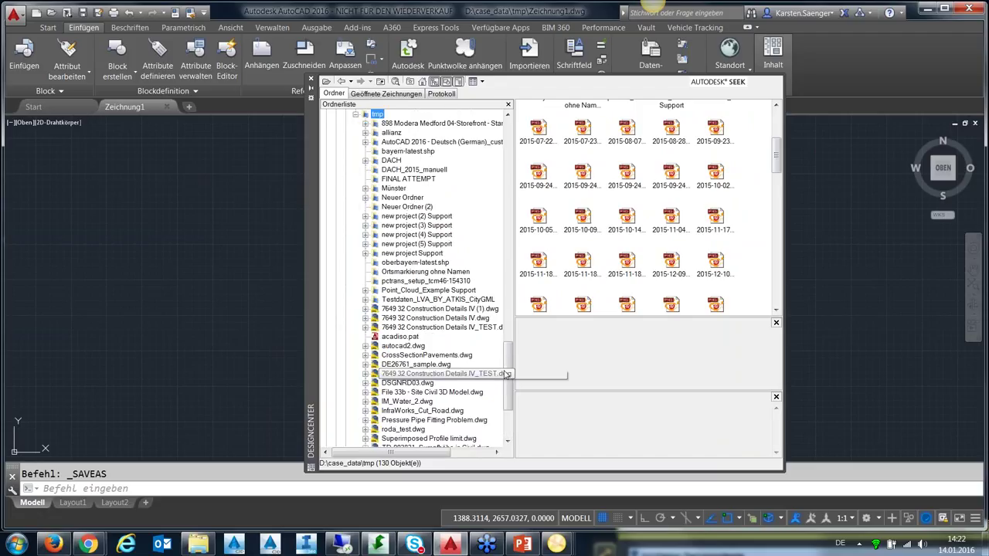
drag(506, 374, 516, 421)
click(406, 346)
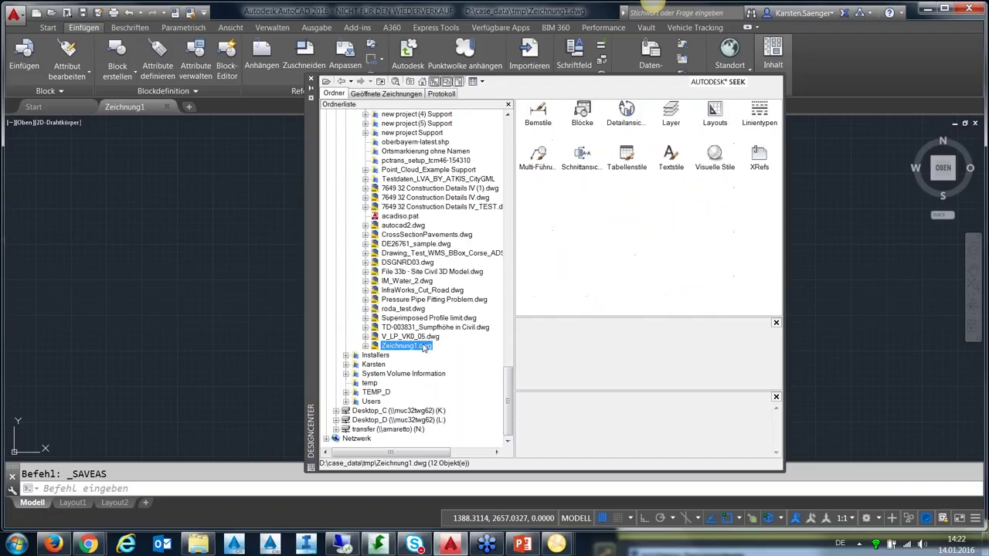
double_click(423, 346)
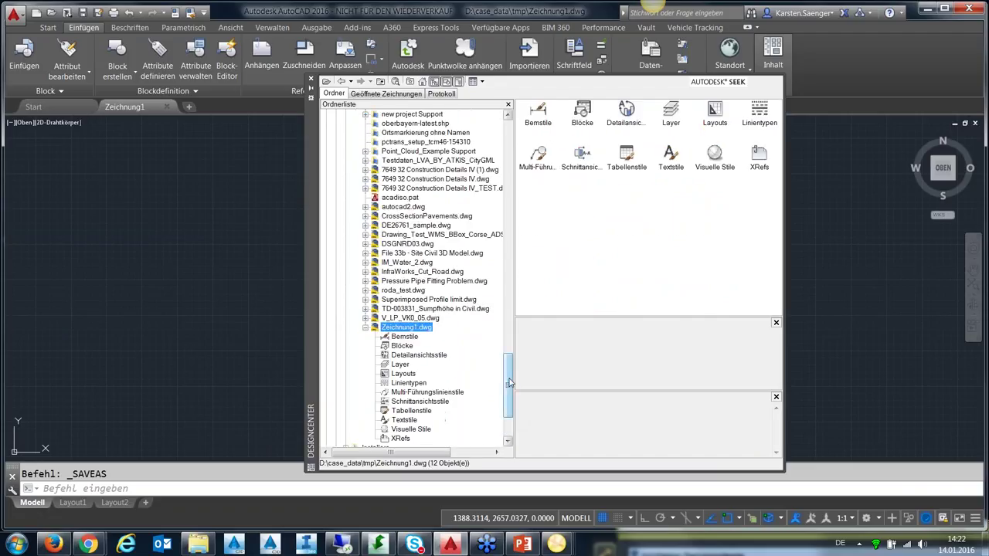
drag(509, 382, 509, 173)
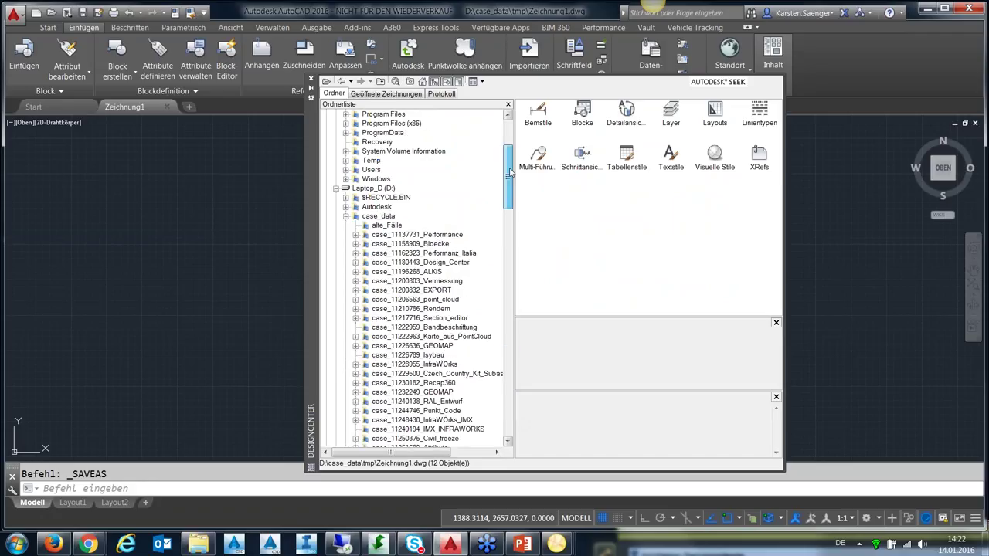
click(379, 216)
mouse_move(776, 131)
mouse_down()
mouse_move(778, 296)
mouse_move(777, 131)
mouse_up()
Step: Switch DesignCenter to Details view, widen and sort the Name column, and open tmp
click(481, 81)
click(519, 133)
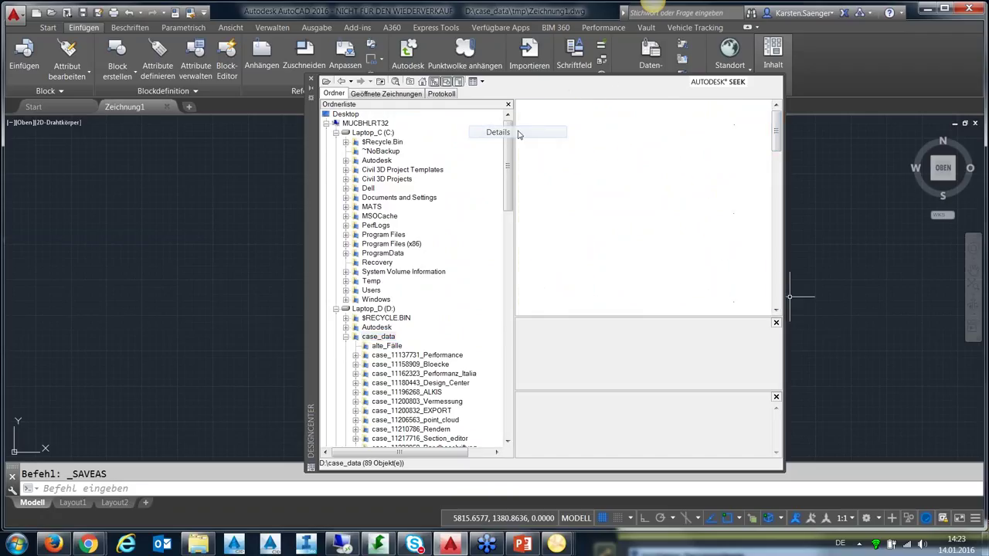
drag(582, 105, 678, 105)
mouse_move(779, 140)
mouse_down()
mouse_move(780, 190)
mouse_move(779, 128)
mouse_up()
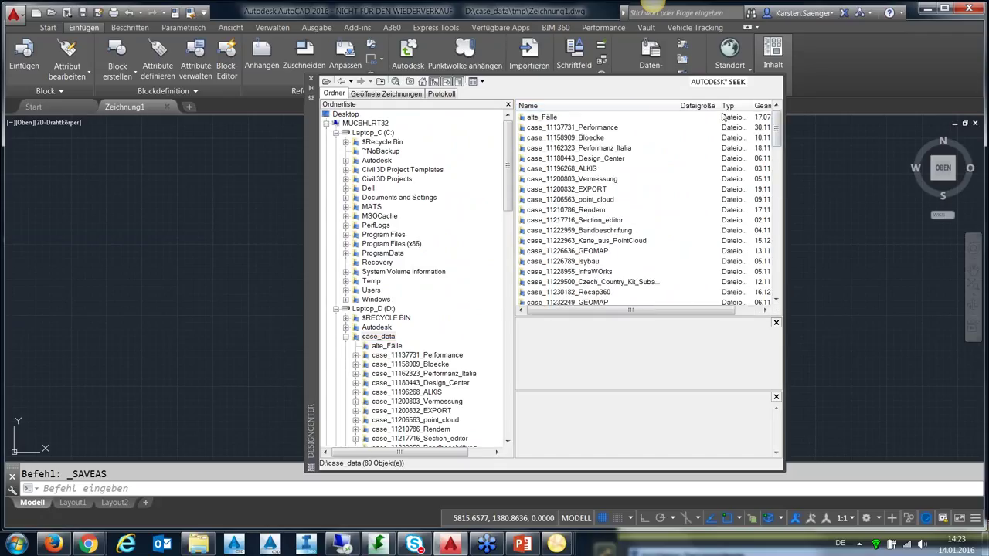
click(640, 105)
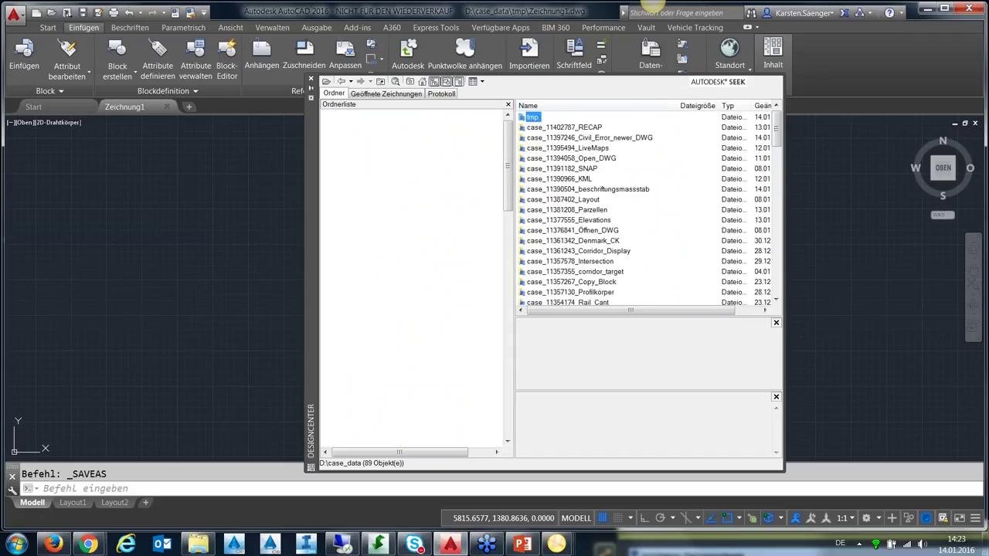
double_click(533, 116)
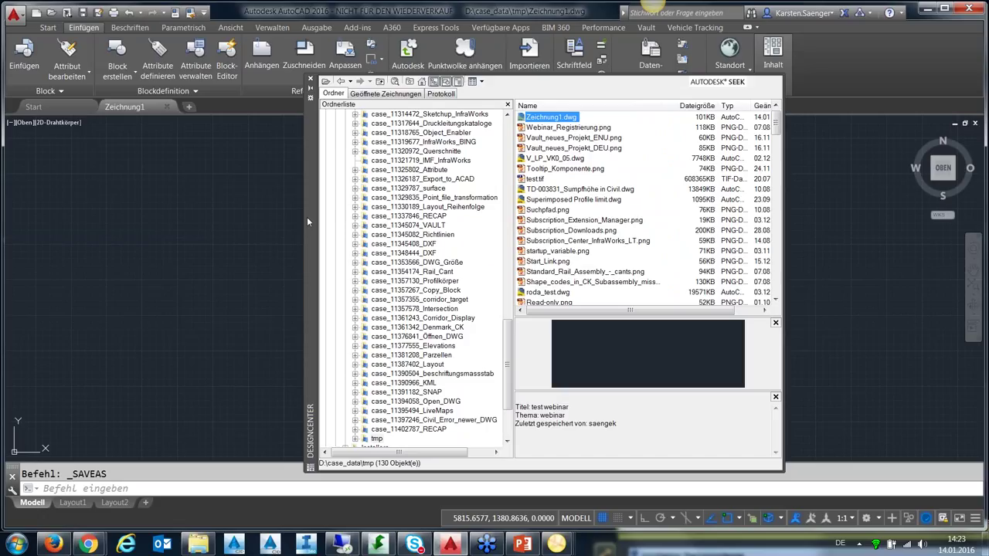
Step: Move the DesignCenter palette further left
drag(307, 216, 283, 213)
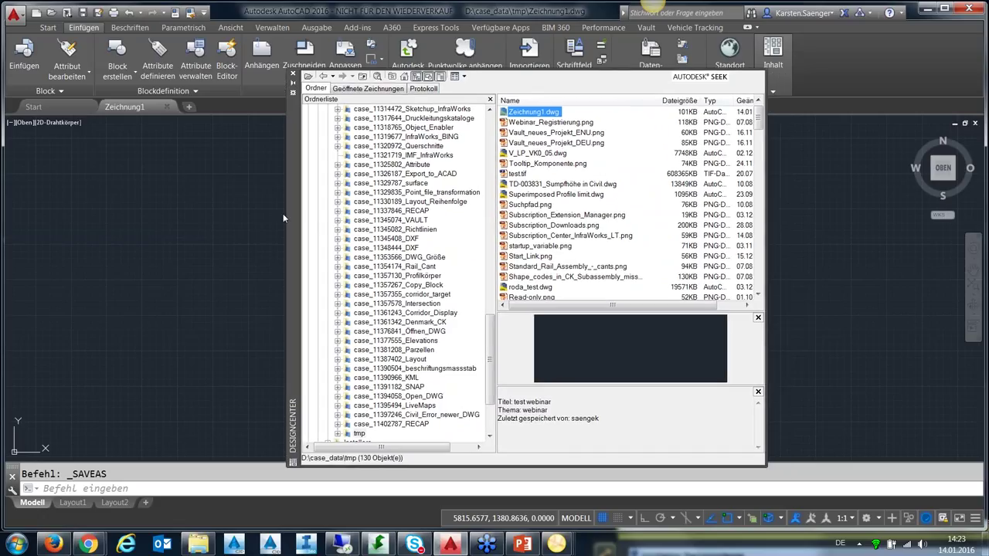
drag(283, 213, 237, 208)
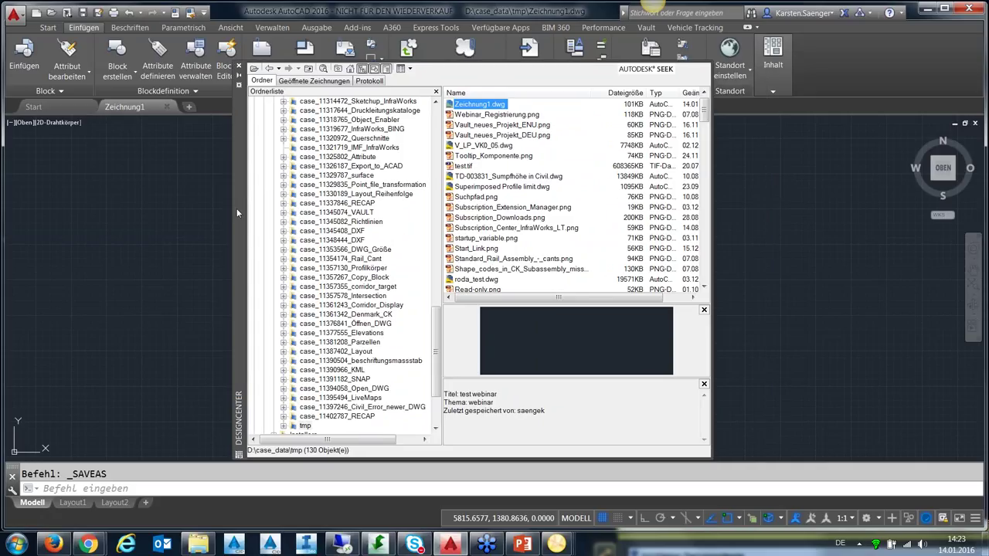
drag(237, 208, 241, 207)
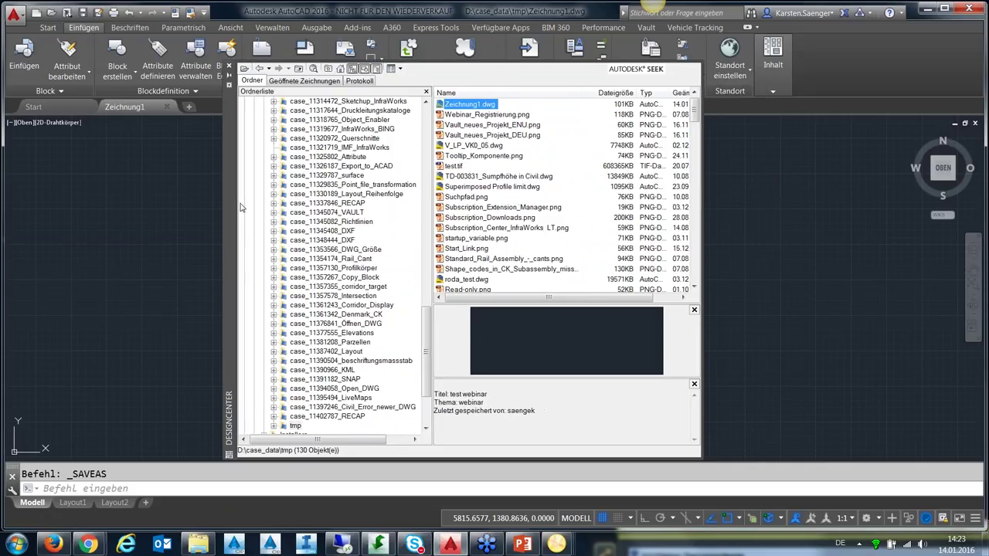
Step: Switch DesignCenter to its open-drawings list, which shows only Zeichnung1.dwg, and shift the palette left
click(286, 81)
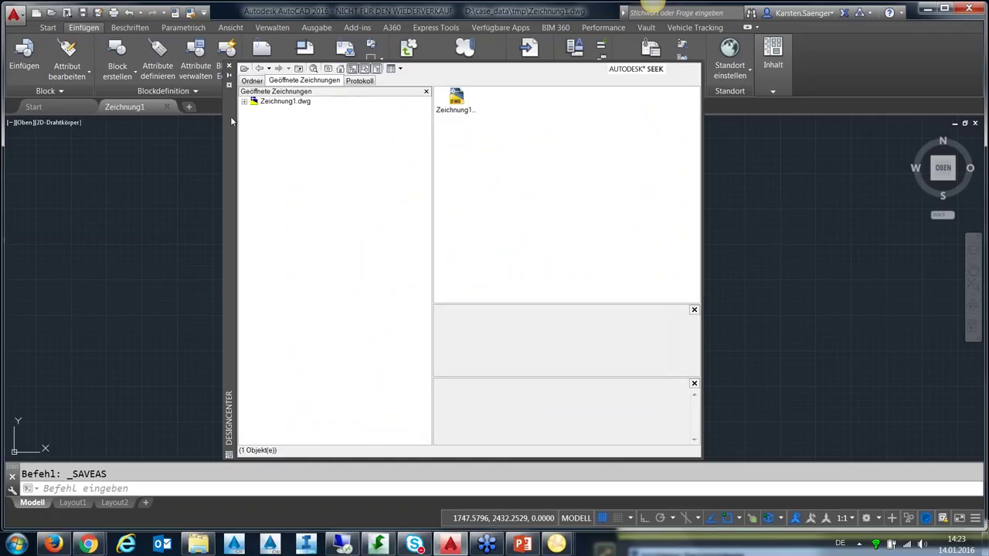
drag(230, 116, 194, 110)
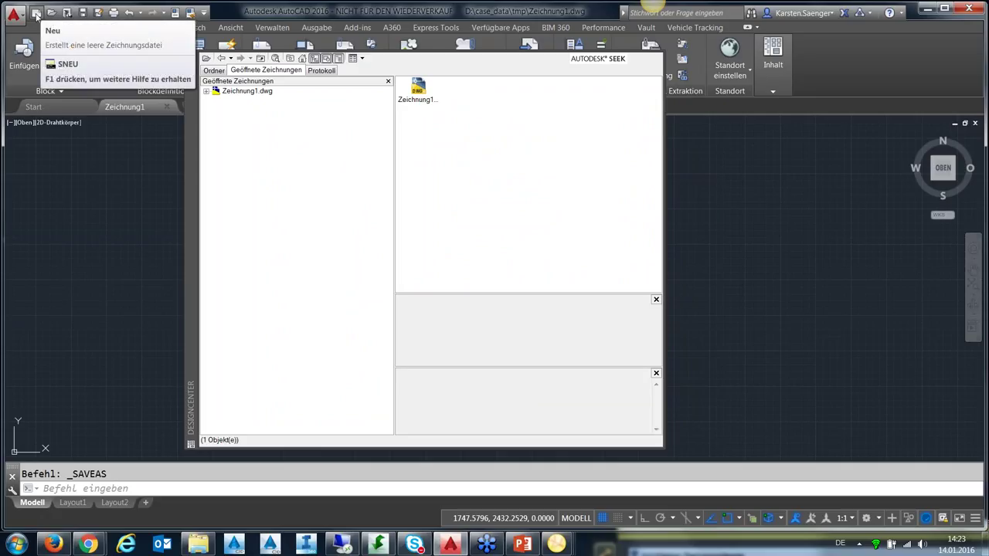
Step: Create Zeichnung2 from acadiso.dwt and view DesignCenter's history of Zeichnung1.dwg and the Civil 3D template
click(35, 14)
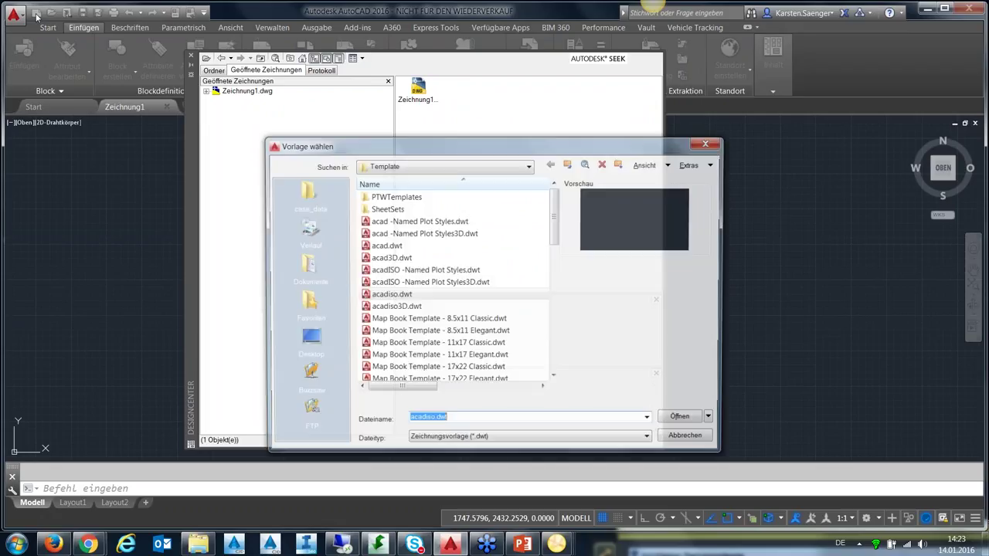
click(690, 426)
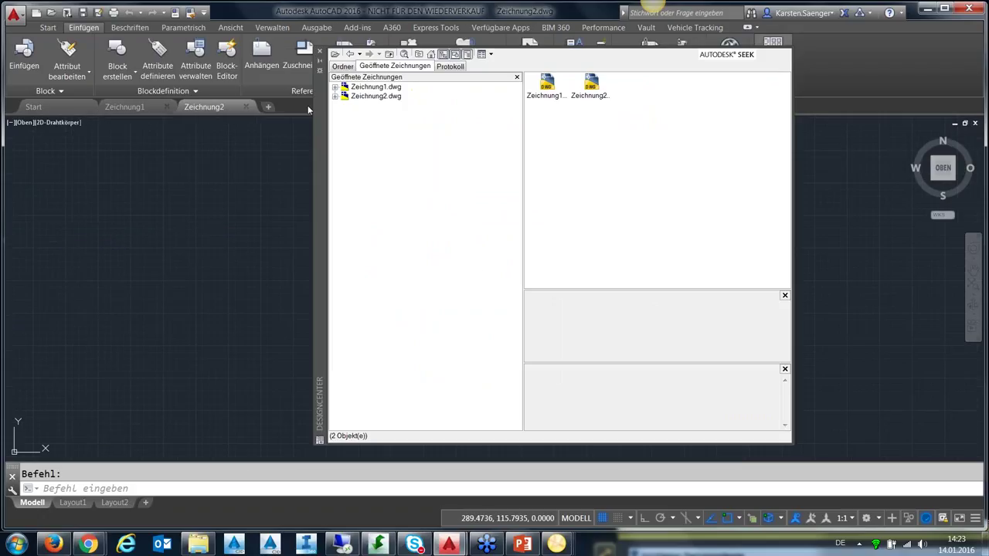
click(343, 66)
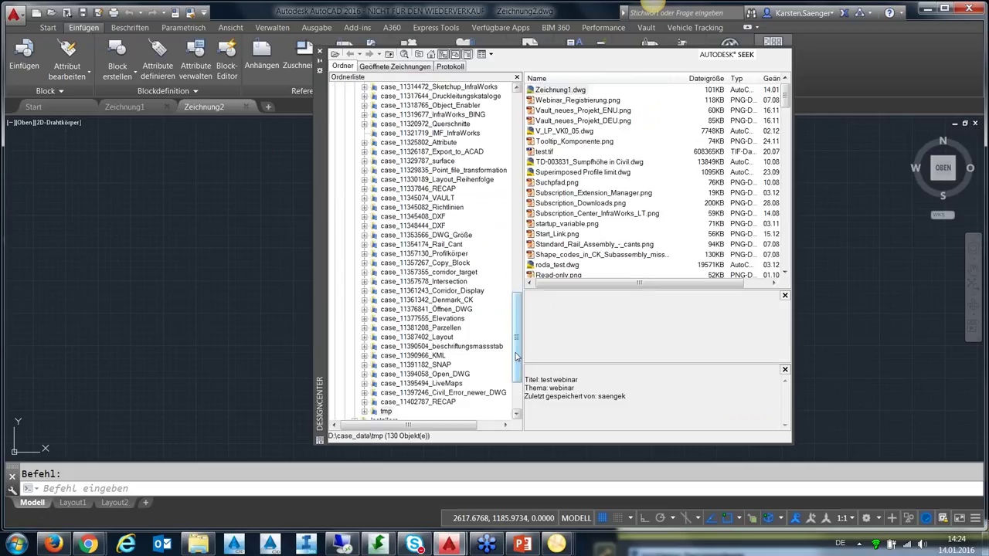
drag(517, 356, 516, 139)
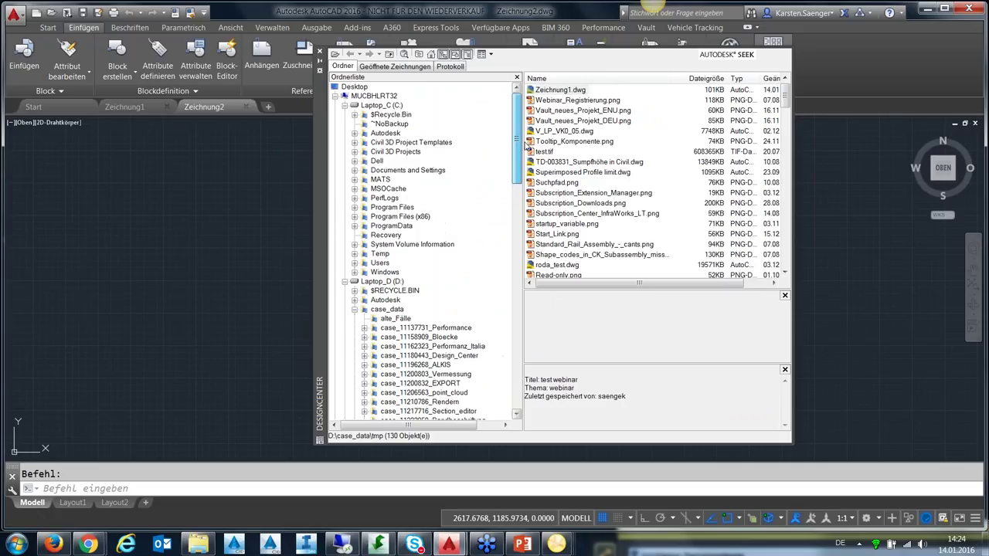
click(450, 65)
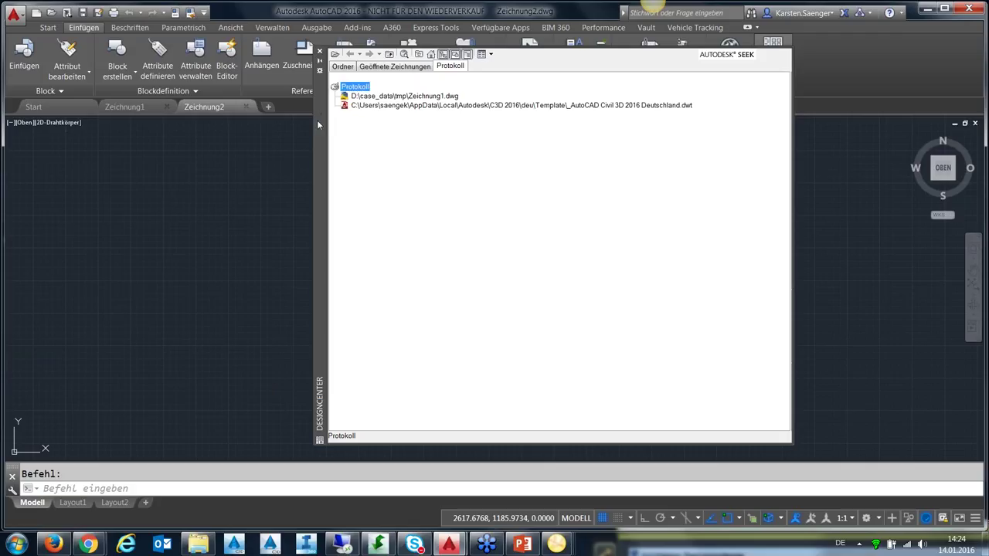
Step: Move DesignCenter to the left and browse to Favorites > Autodesk, listing acadiso.pat and attribute.dwg
drag(316, 120, 273, 146)
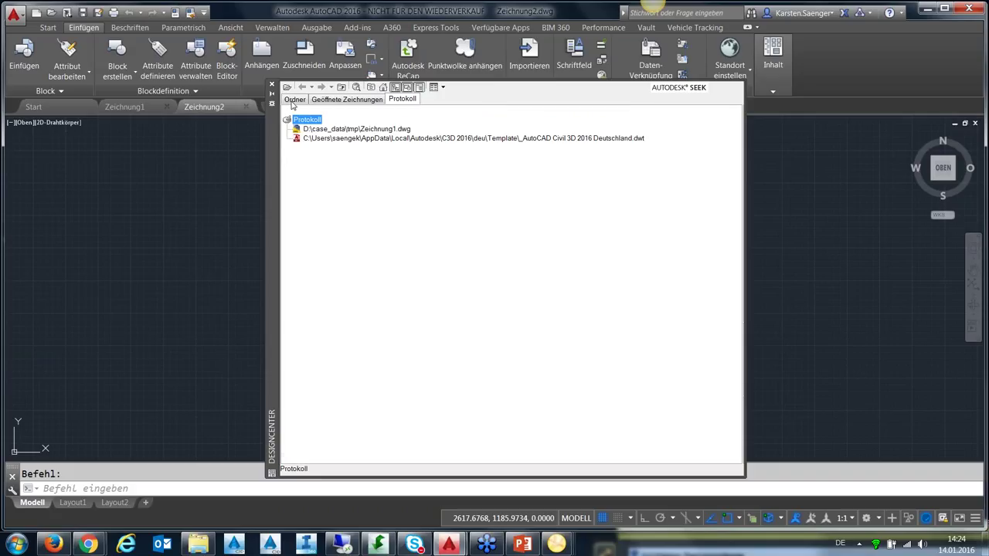
click(293, 100)
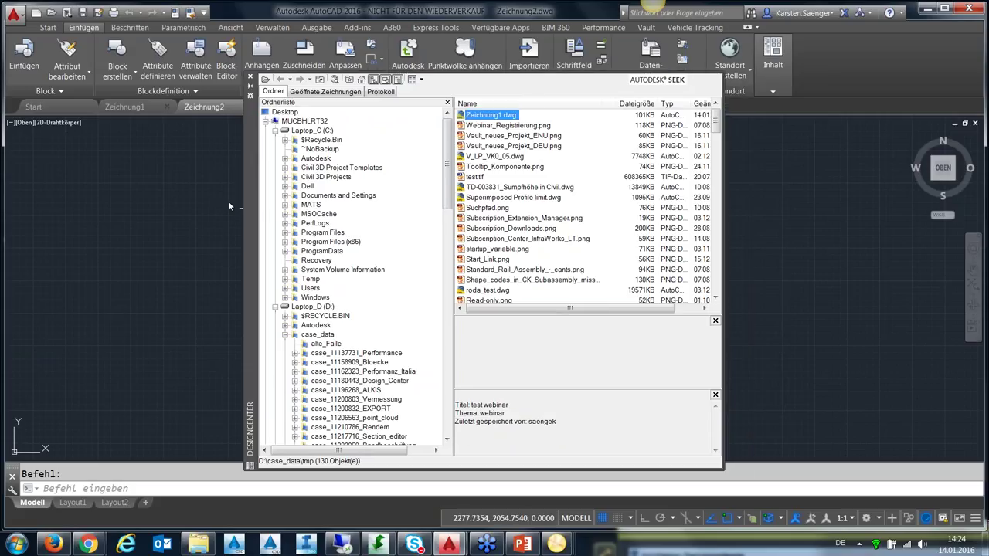
drag(228, 201, 133, 189)
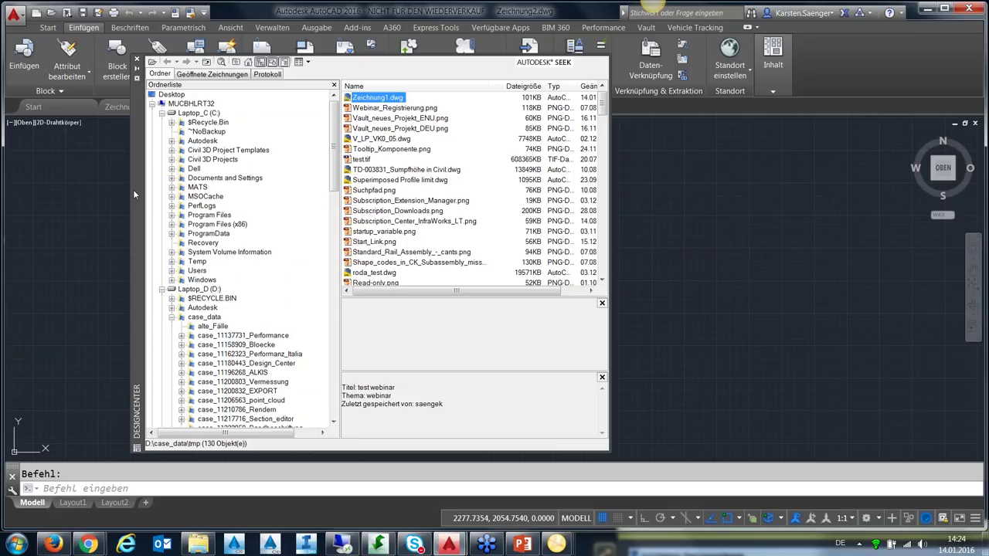
drag(133, 189, 391, 195)
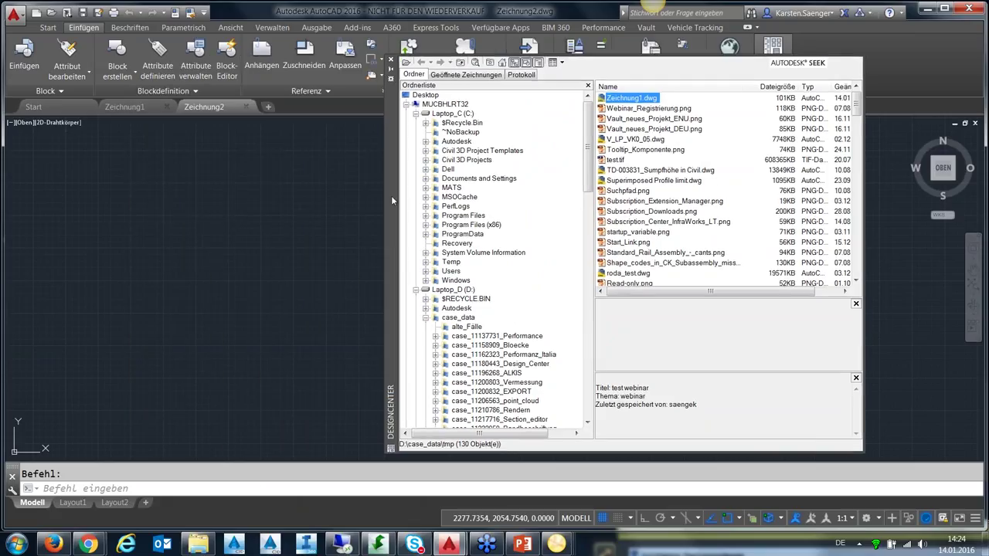
drag(392, 198, 128, 183)
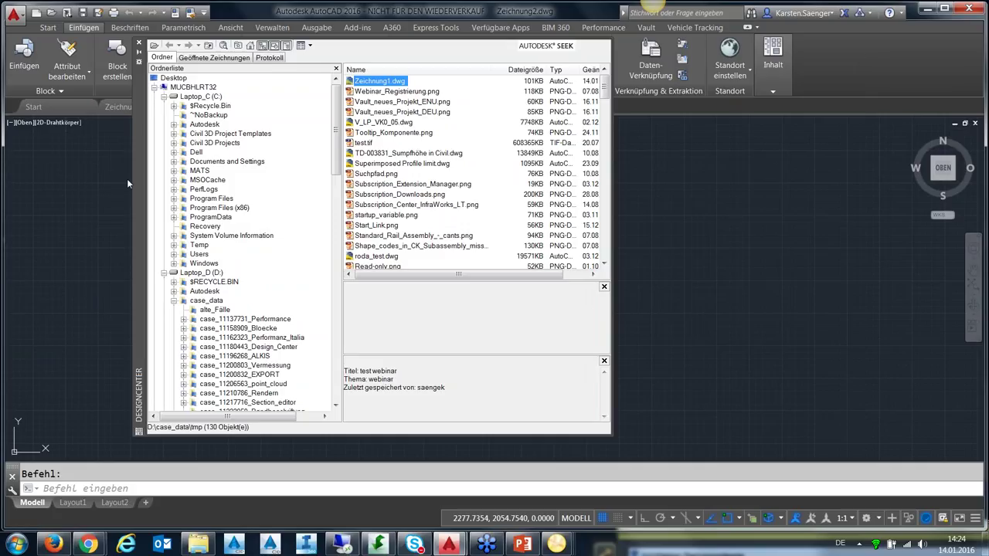
drag(126, 178, 25, 172)
click(309, 147)
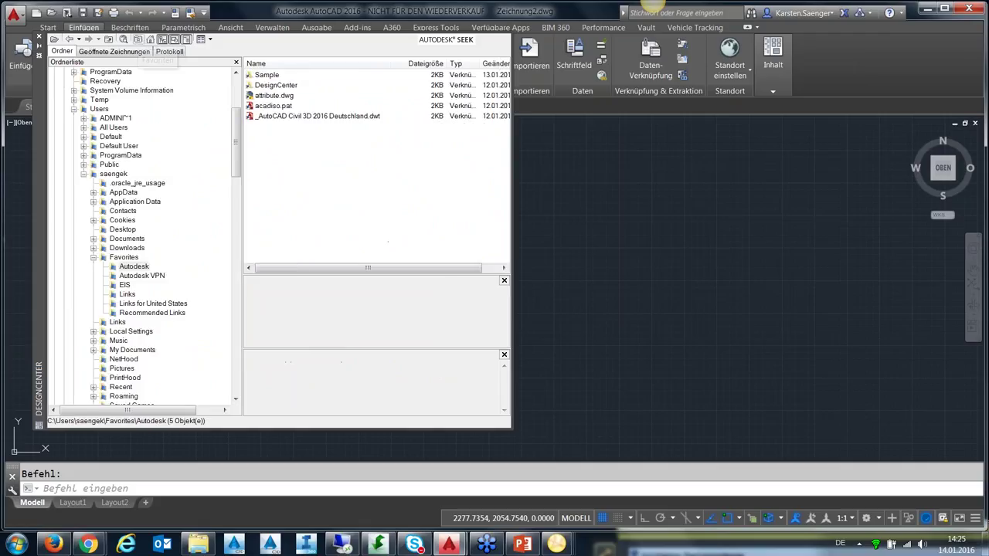
Step: List attribute.dwg's 12 content categories sorted ascending by a narrowed Name column
click(267, 96)
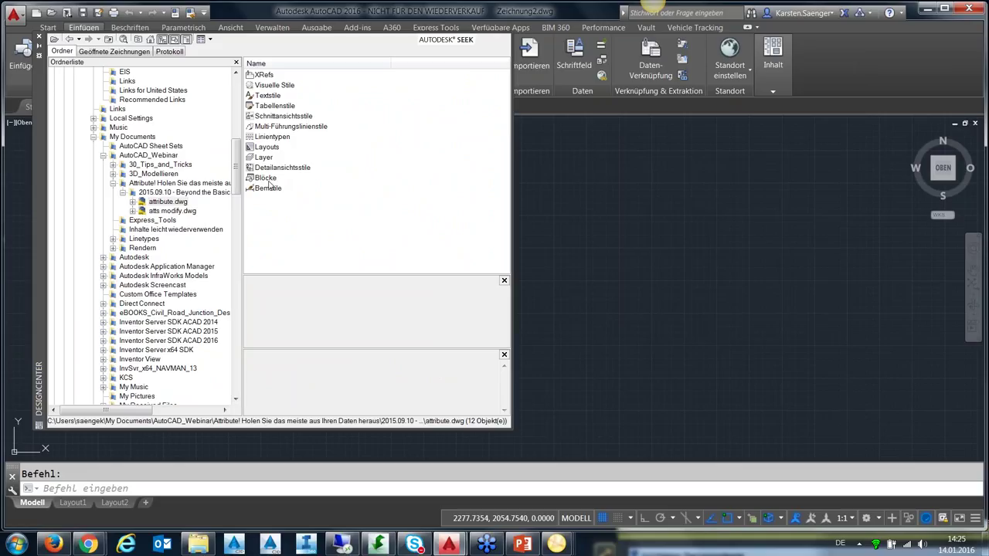
click(314, 66)
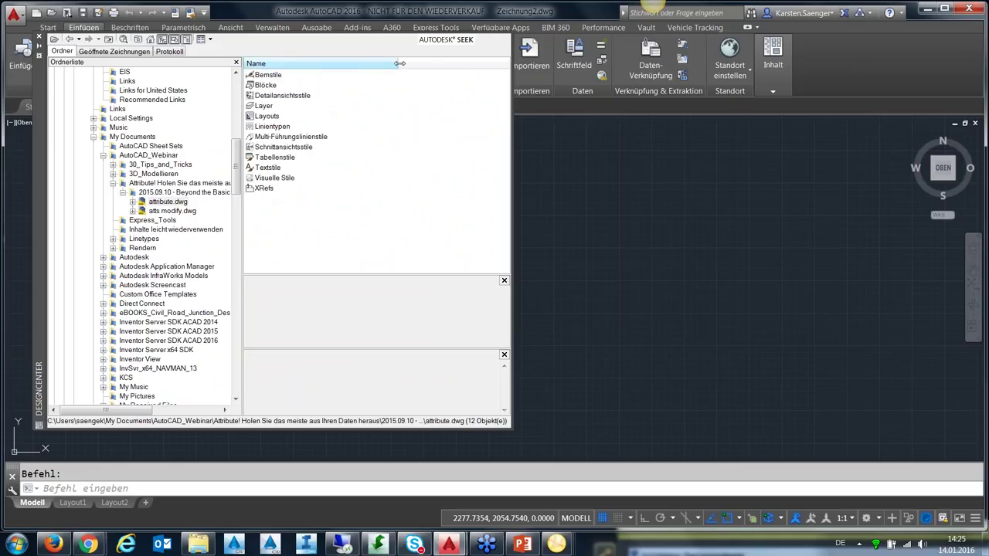
drag(399, 64, 356, 63)
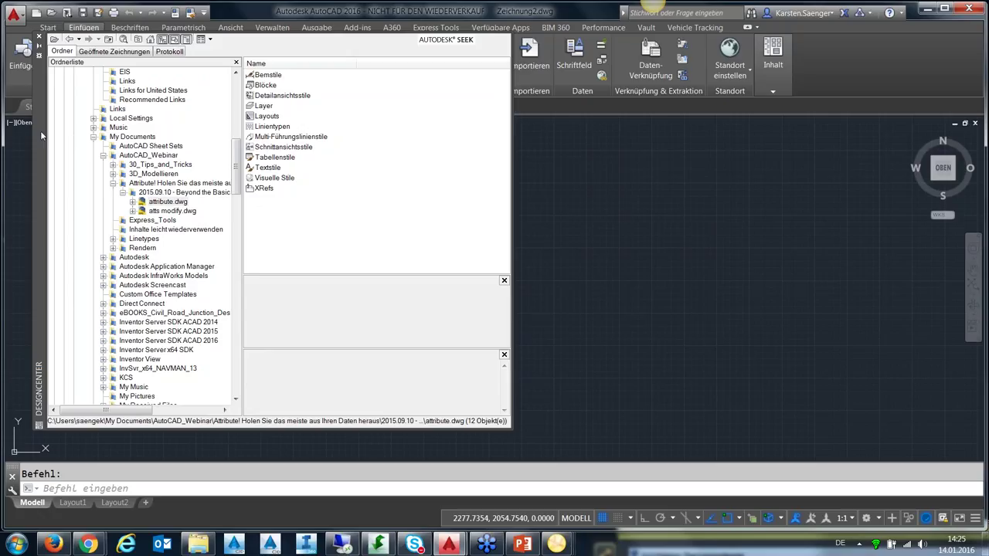
drag(41, 136, 54, 139)
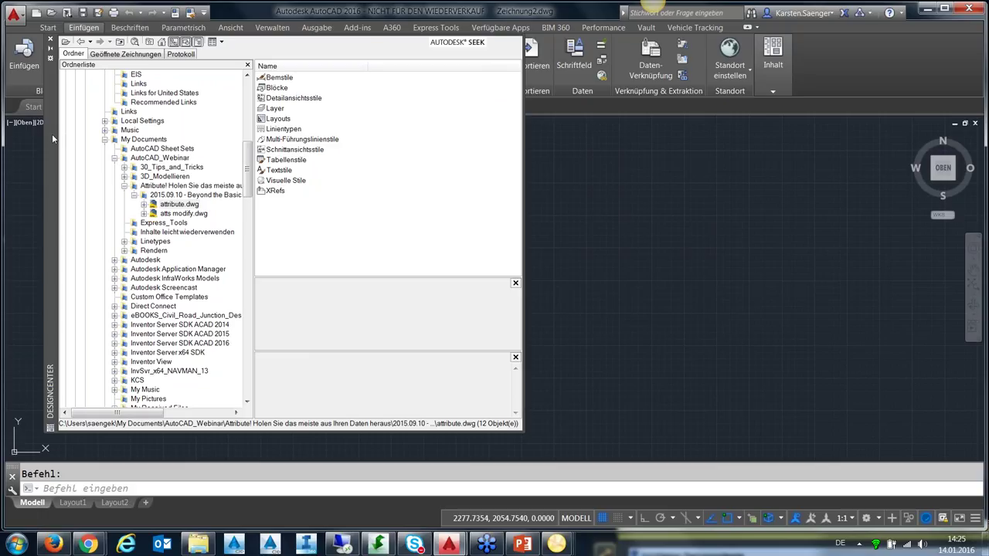
drag(52, 136, 71, 158)
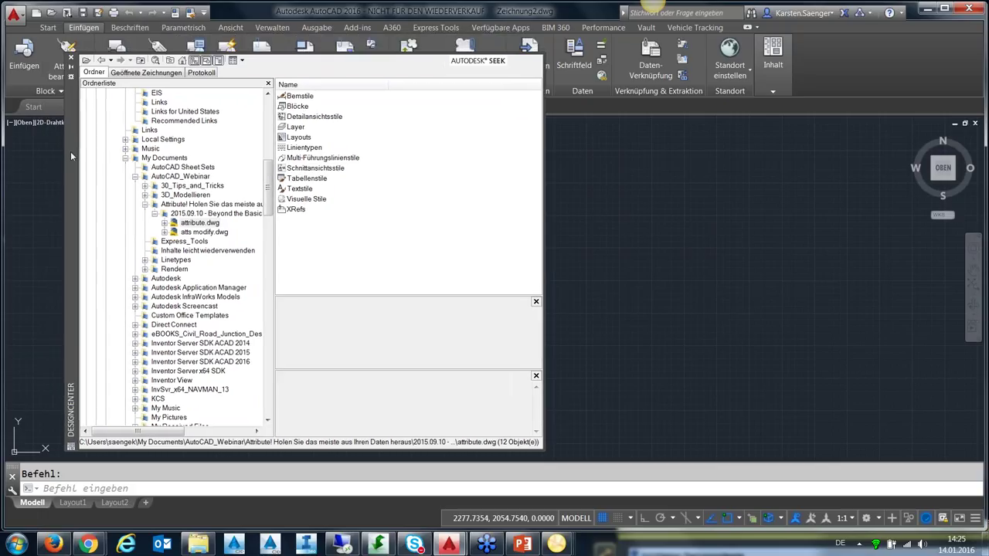
Step: Attach attribute.dwg from the 2015.09.10 webinar folder as an XRef and pan the floor plan into view
right_click(193, 223)
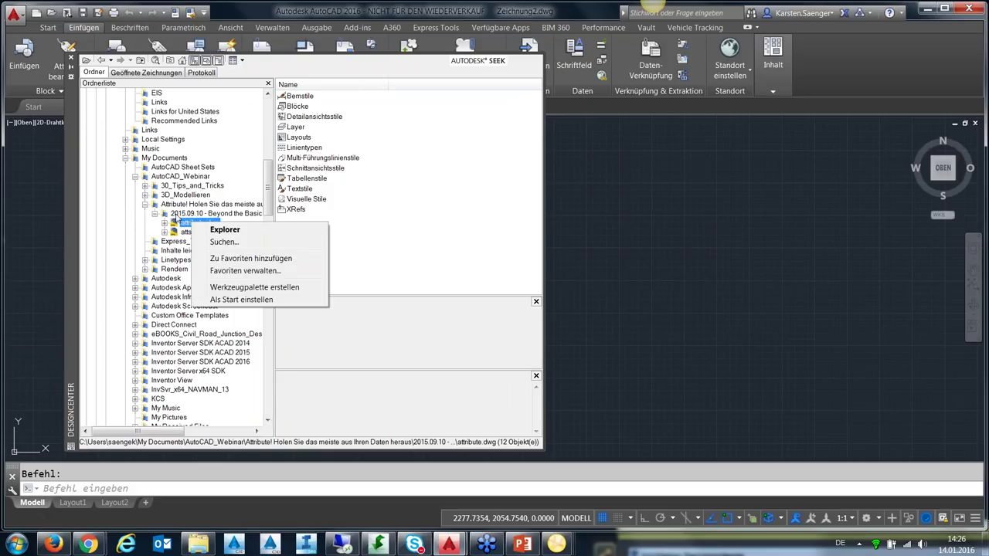
click(176, 214)
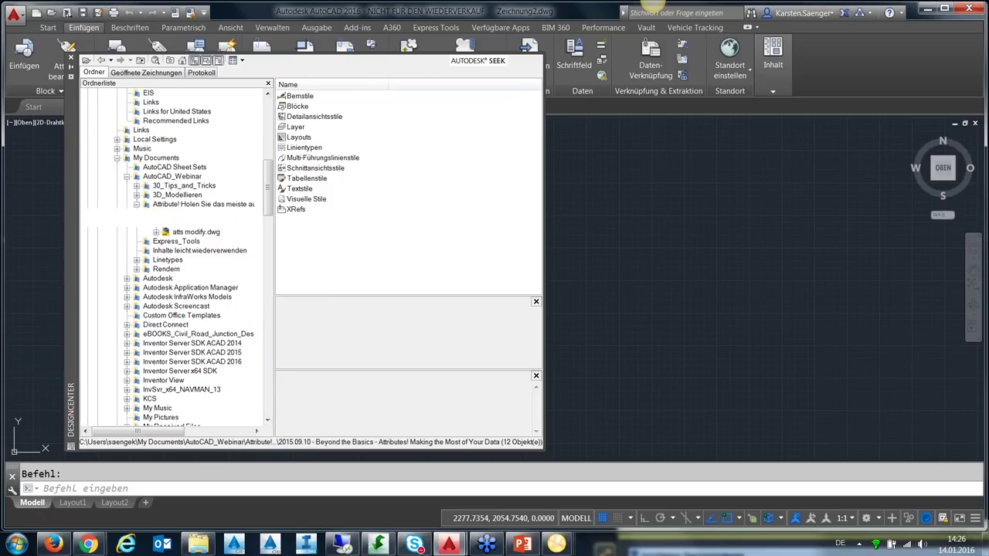
right_click(304, 97)
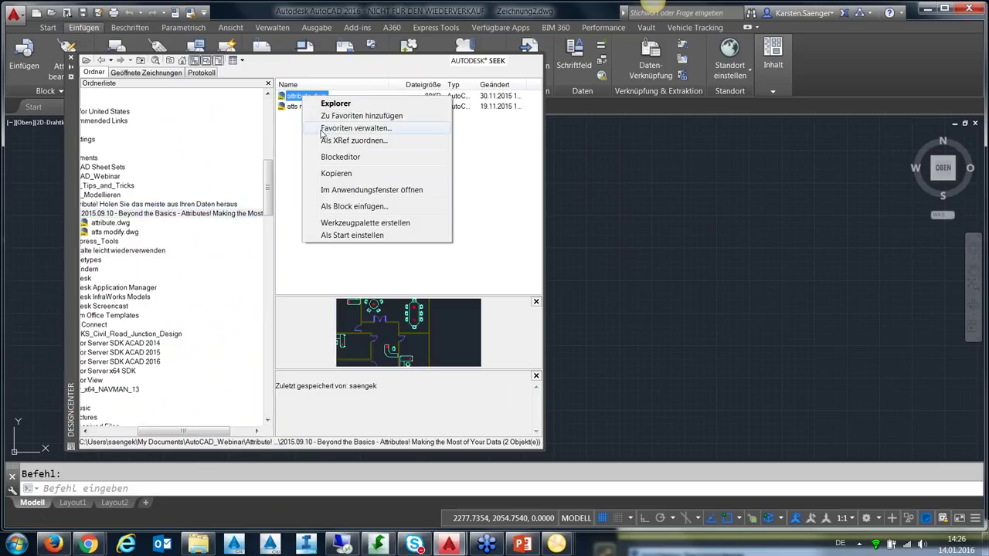
click(340, 140)
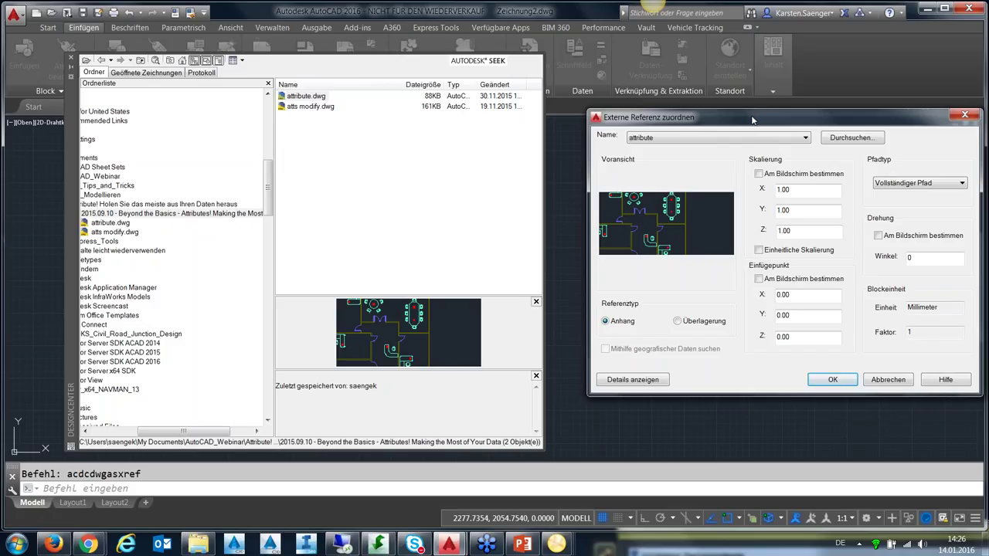
drag(752, 120, 477, 102)
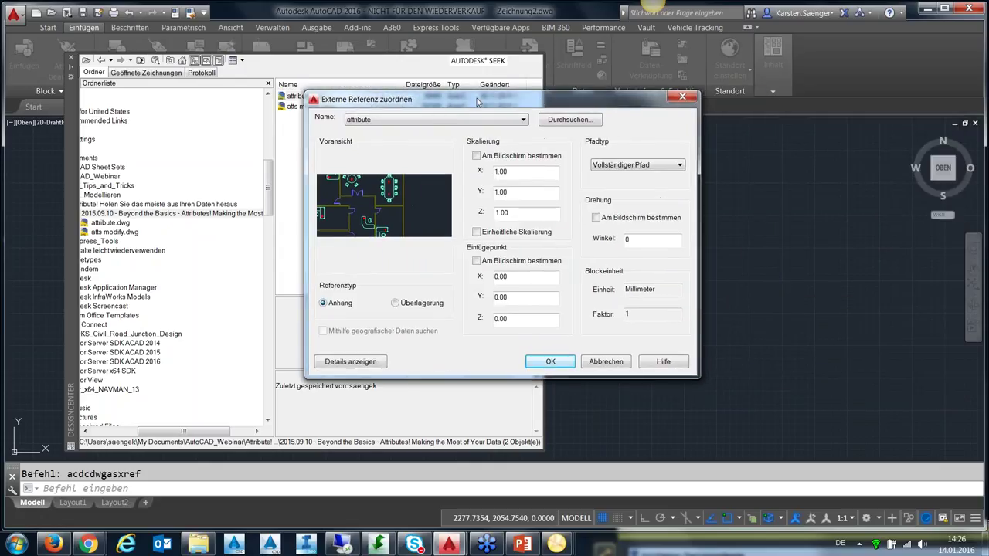
click(546, 363)
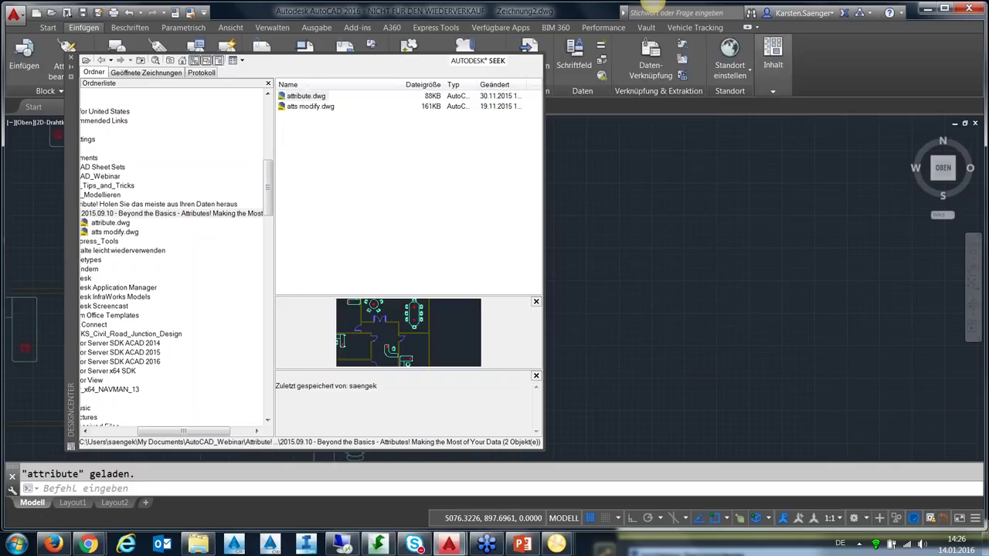
scroll(838, 331, down, 3)
mouse_move(838, 331)
middle_down()
mouse_move(873, 349)
mouse_move(897, 332)
middle_up()
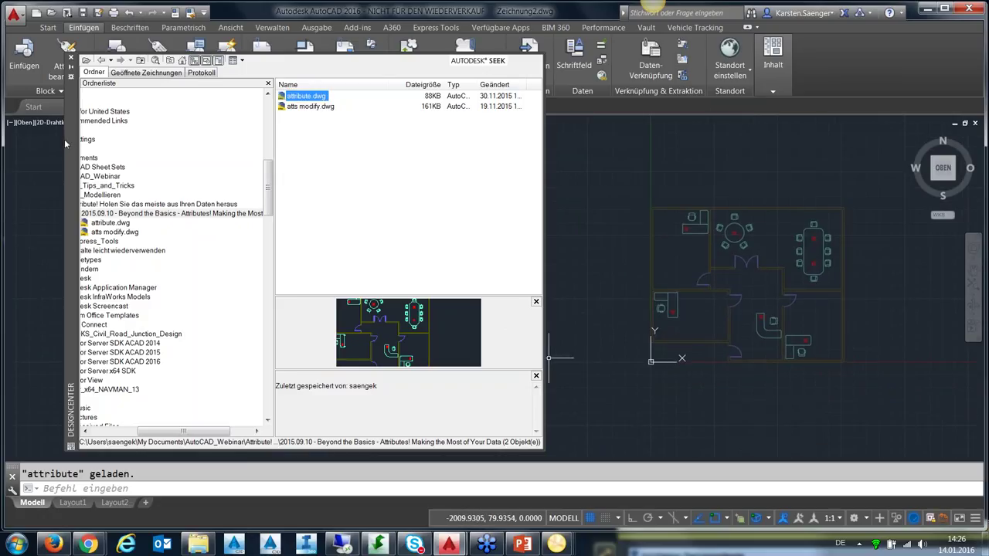
mouse_move(64, 139)
mouse_down()
mouse_move(34, 150)
mouse_move(23, 141)
mouse_up()
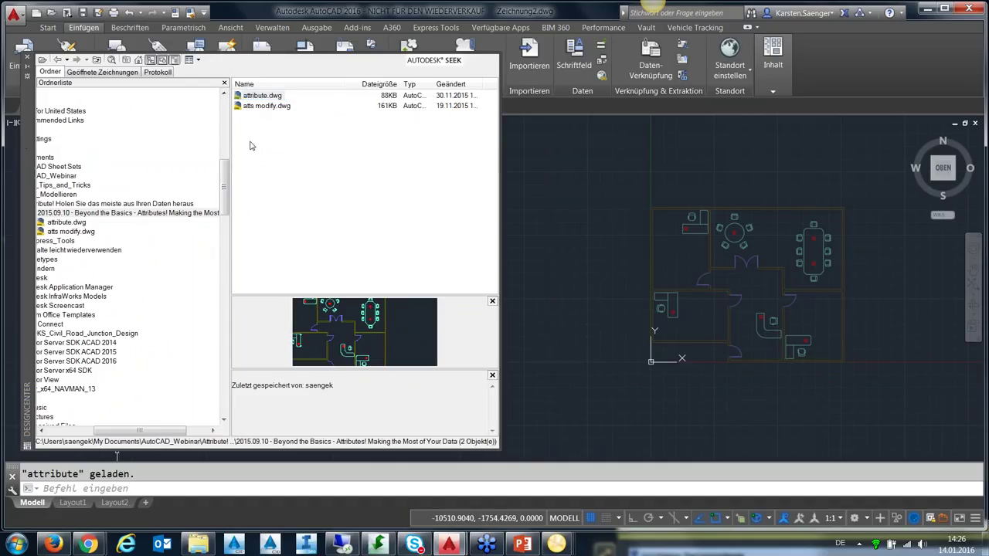
Step: Open the Sample\de-de\DesignCenter folder of 16 sample drawings through the Favorites shortcut
drag(156, 435, 98, 437)
mouse_move(154, 213)
mouse_down()
mouse_move(223, 210)
mouse_move(229, 167)
mouse_up()
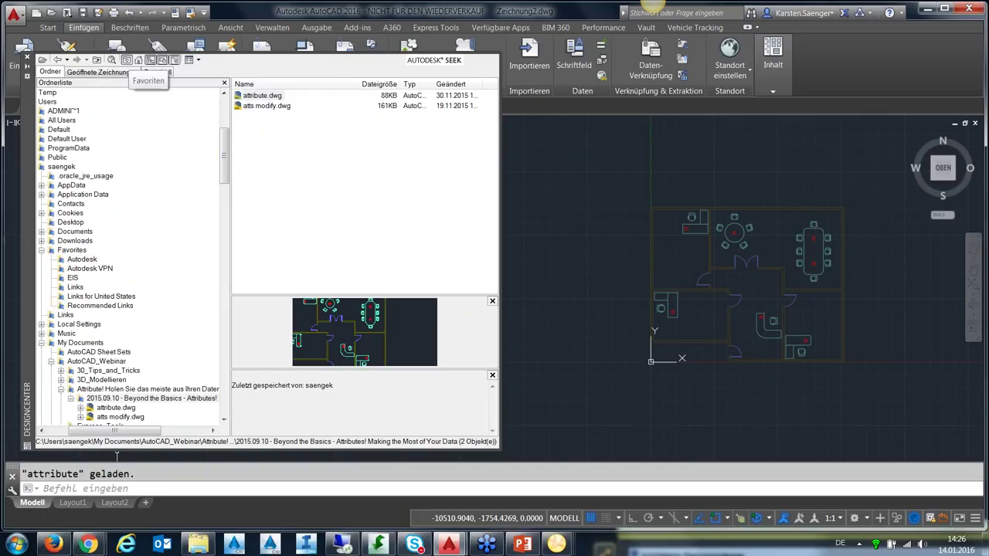
click(127, 59)
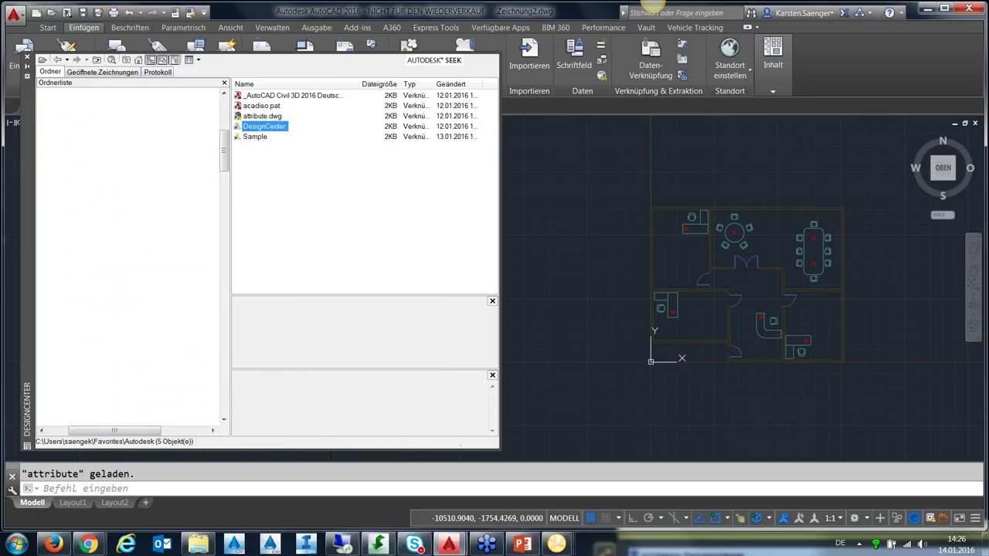
double_click(264, 126)
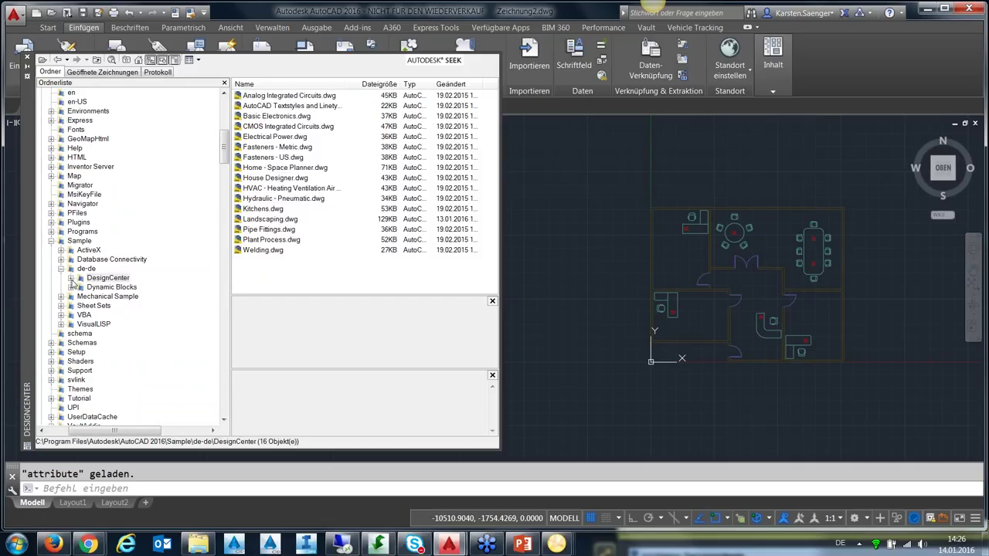
Step: Open Landscaping.dwg from the DesignCenter folder and display its 12 categories as Große Symbole
click(71, 278)
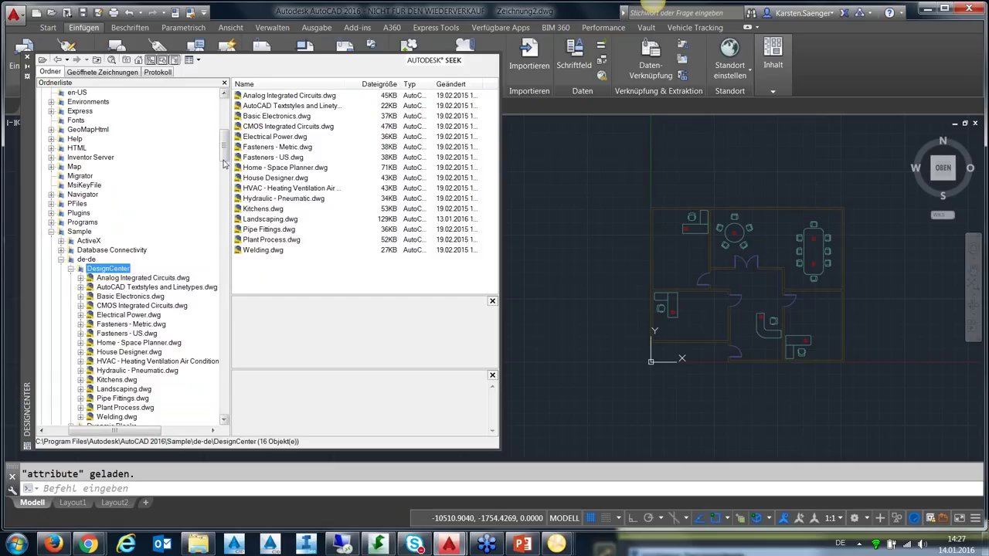
scroll(224, 164, down, 2)
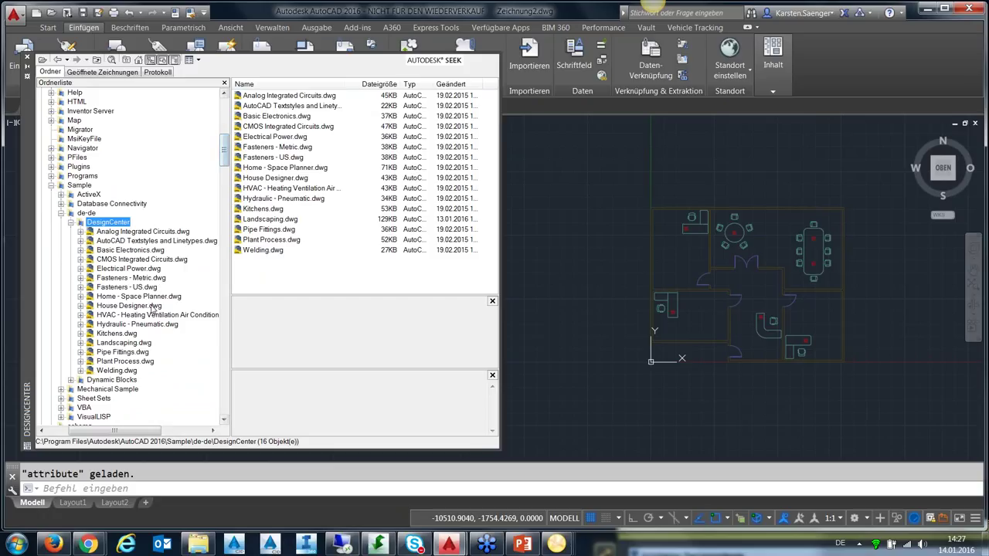
click(121, 343)
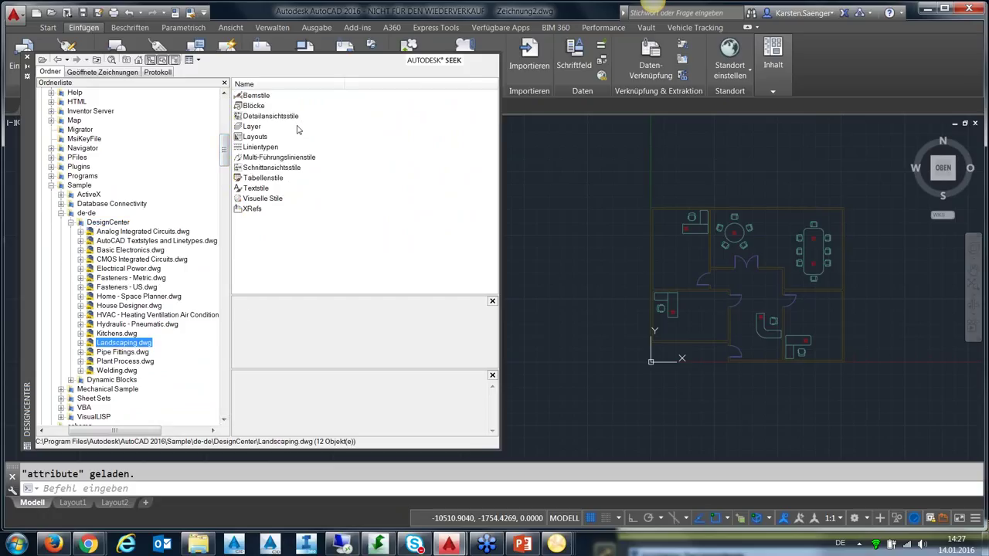
click(198, 60)
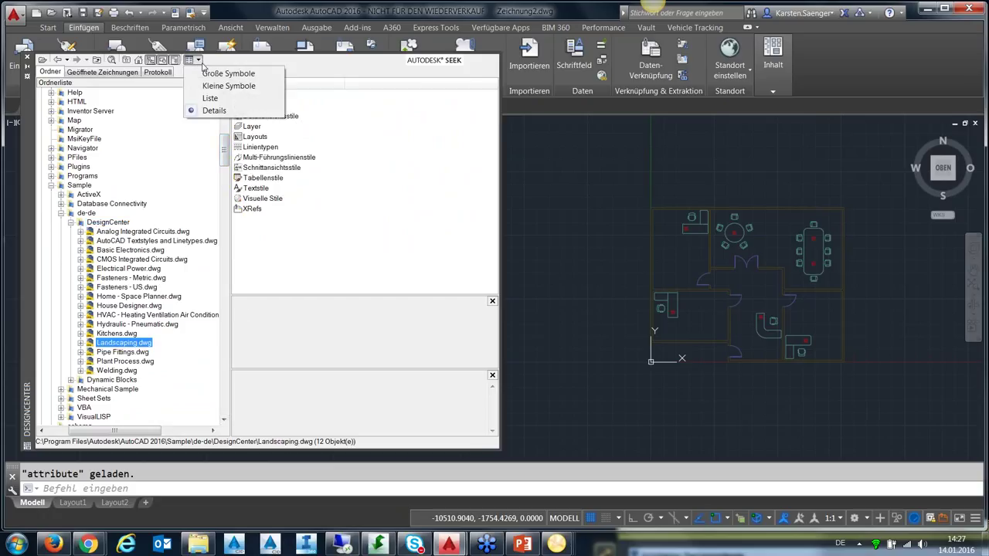
click(214, 75)
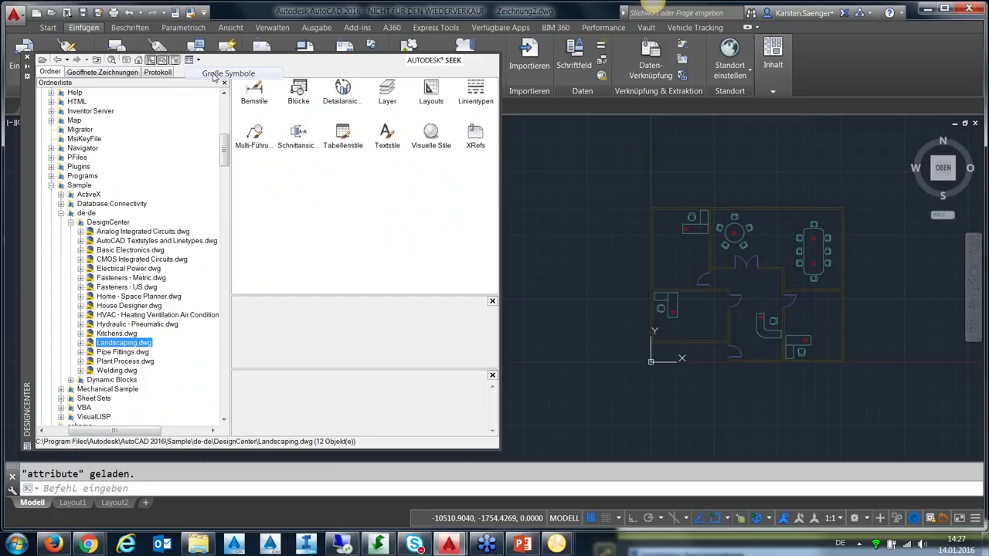
click(299, 91)
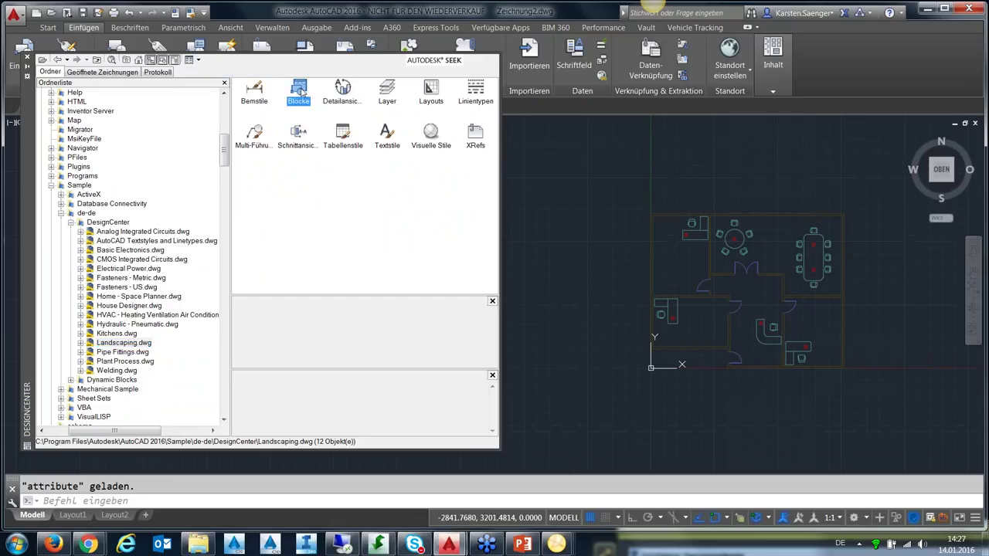
Step: Open Landscaping's 17 blocks, preview the conifer blocks, and select Baum - Nadelbaum in Aufriß
double_click(301, 91)
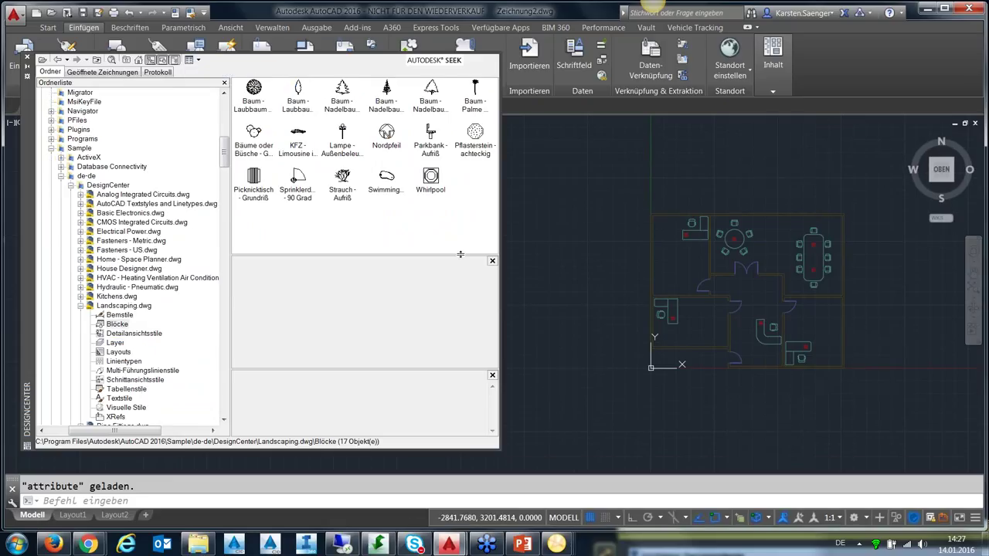
click(343, 97)
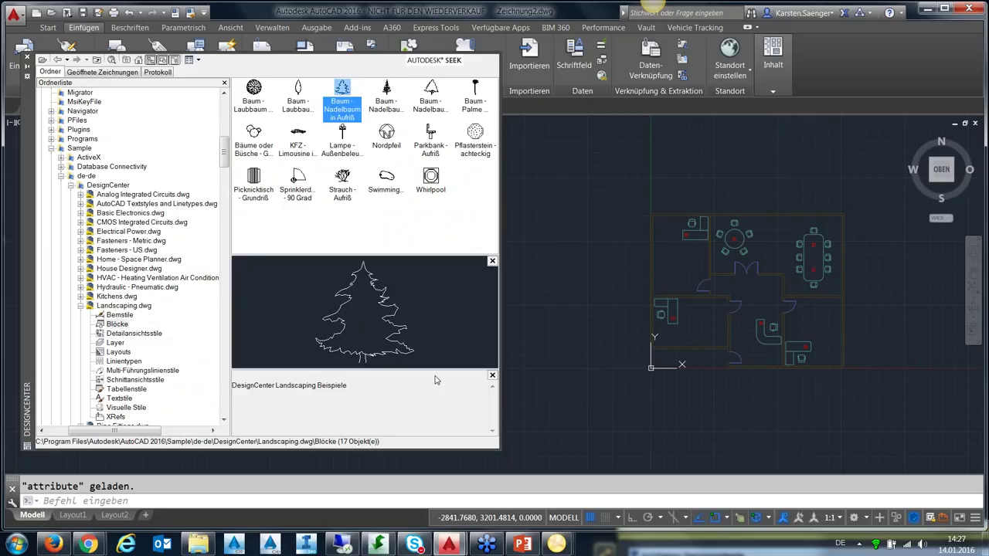
drag(348, 385, 233, 385)
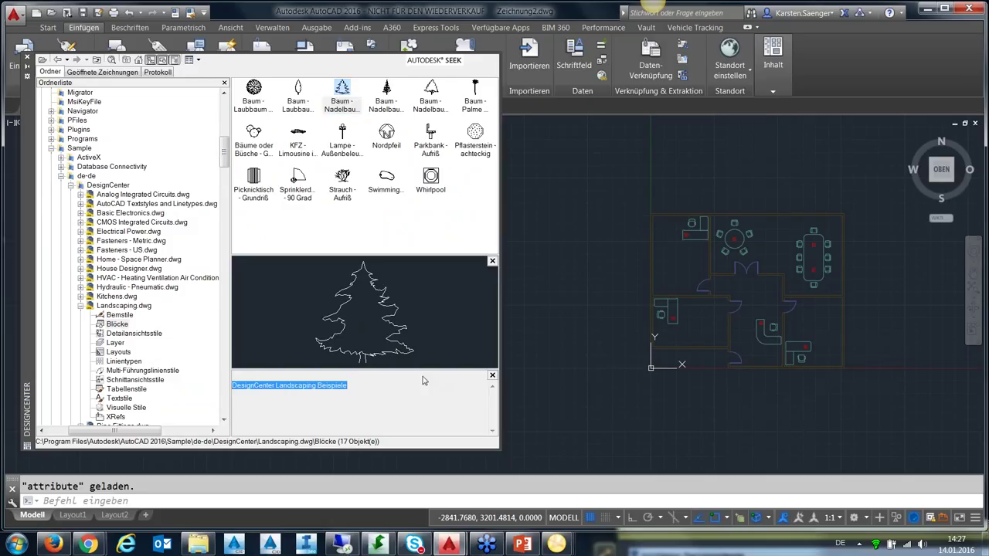
click(387, 88)
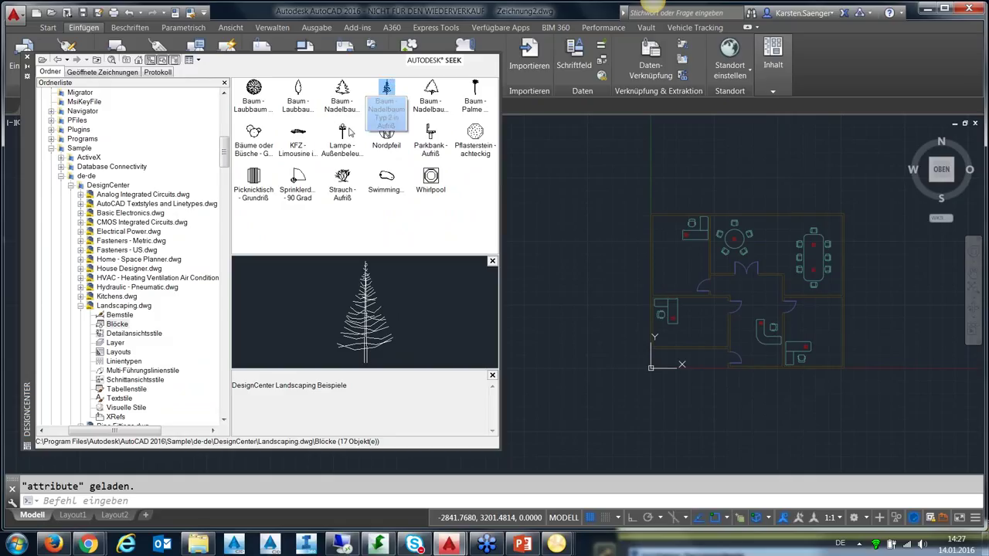
drag(351, 255, 352, 243)
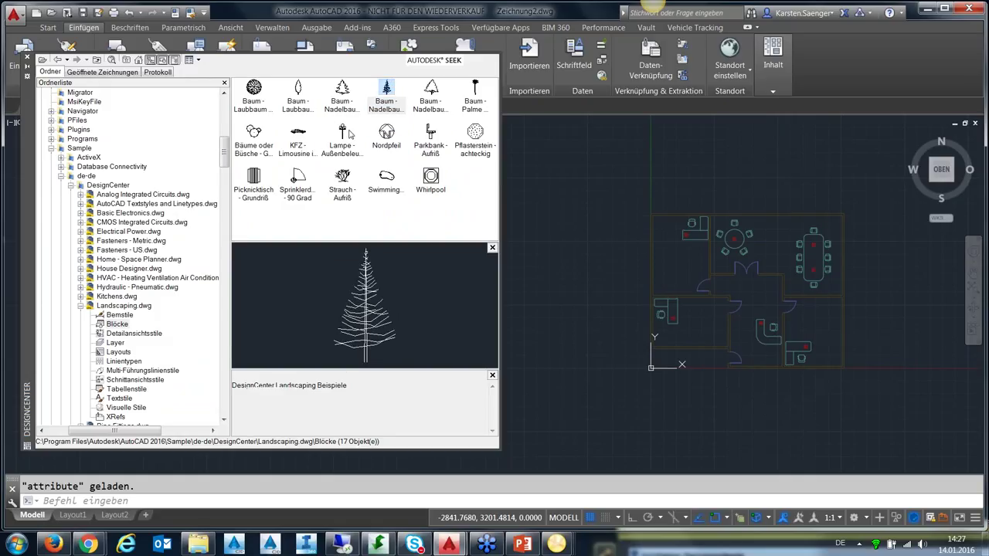
click(342, 105)
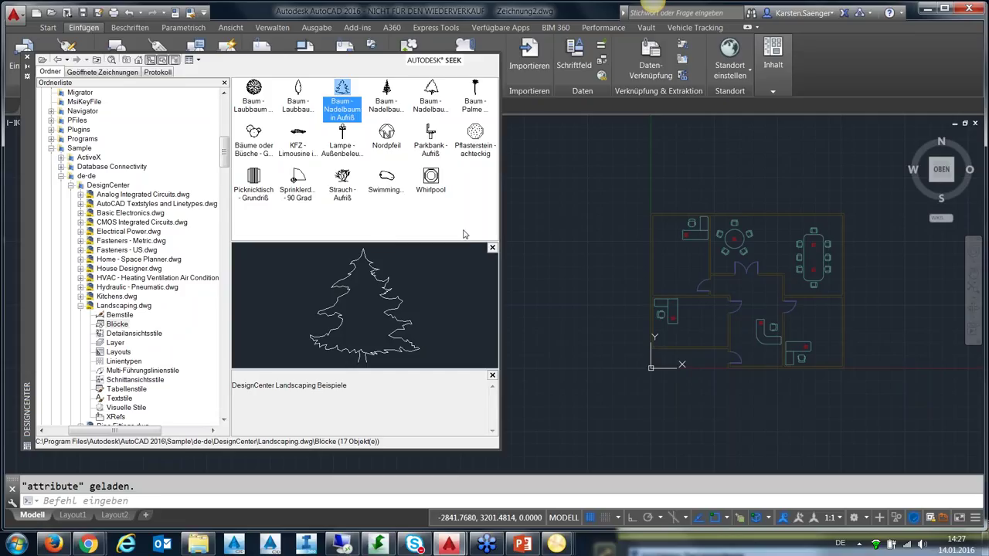
right_click(344, 89)
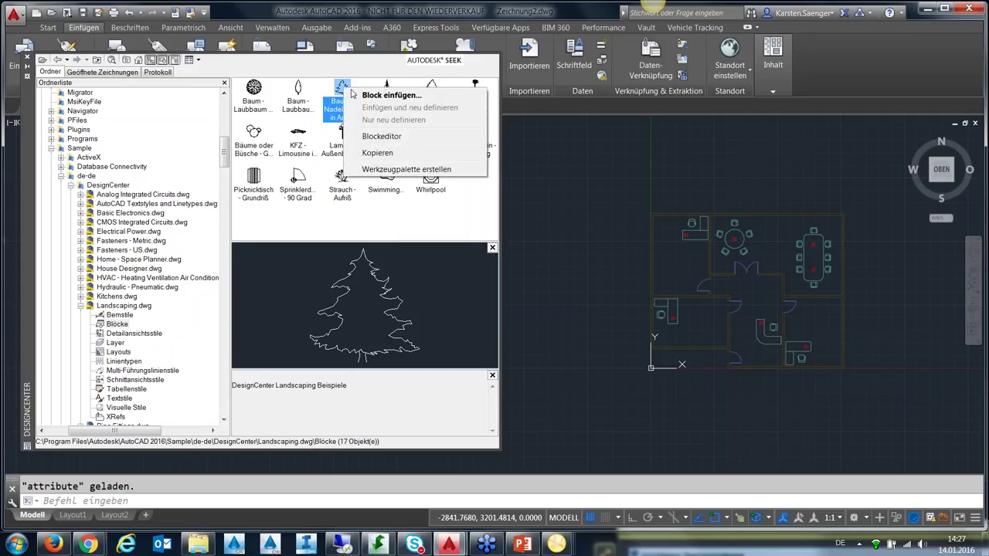
Step: Drag the Baum - Nadelbaum in Aufriß block onto the drawing above the floor plan
click(342, 89)
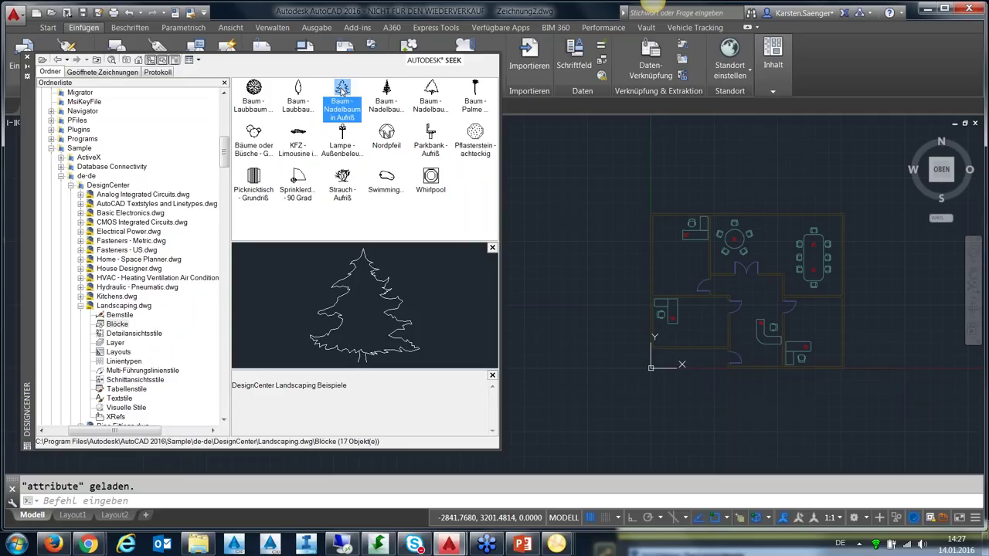
drag(342, 89, 747, 189)
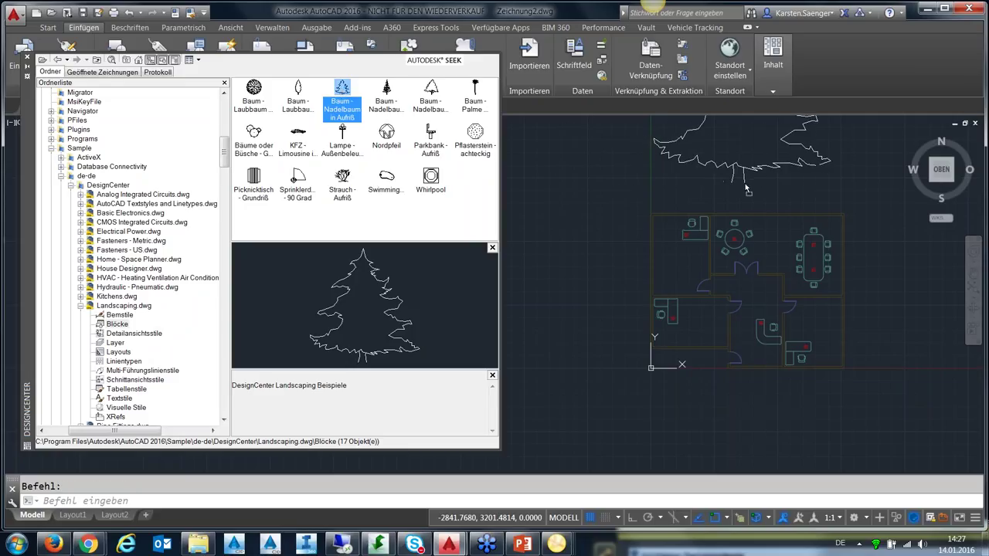
drag(747, 189, 777, 194)
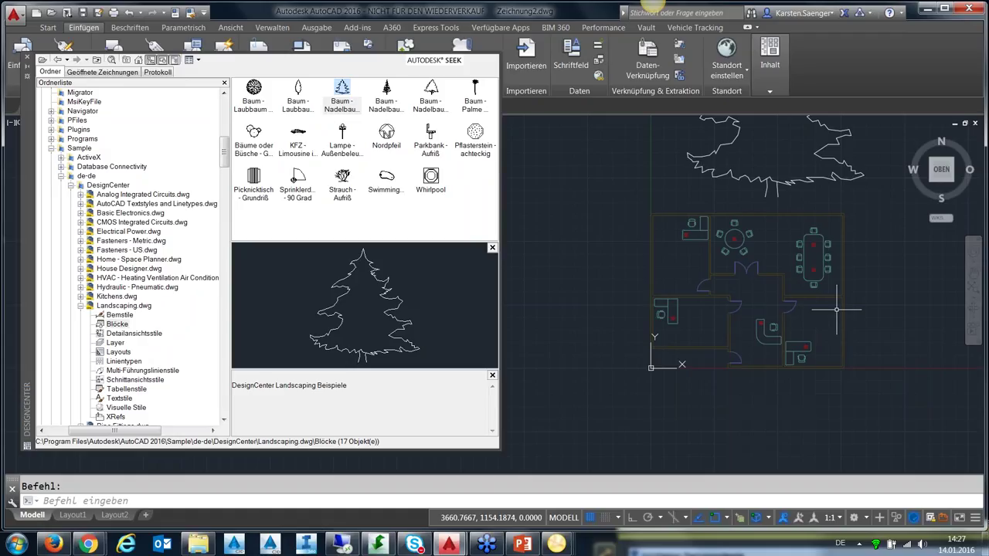
scroll(836, 309, down, 2)
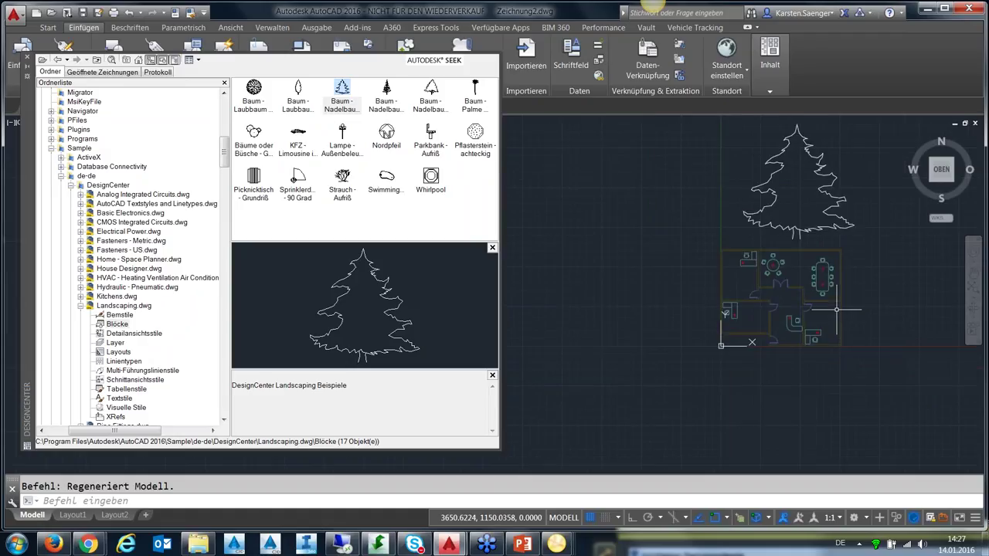
middle_drag(836, 309, 815, 315)
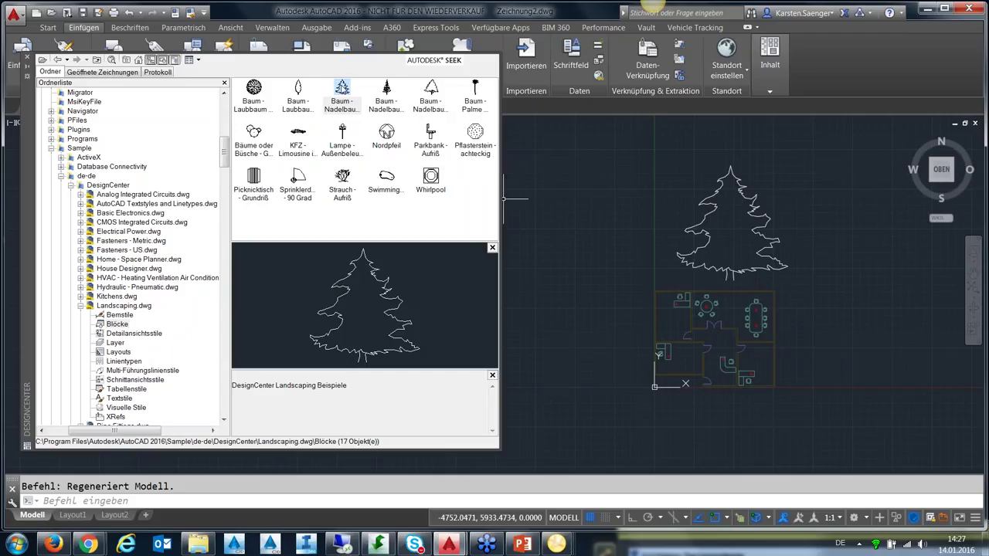
Step: Delete the oversized conifer tree and reselect Baum - Nadelbaum in Aufriß in DesignCenter
right_click(343, 93)
drag(342, 93, 706, 267)
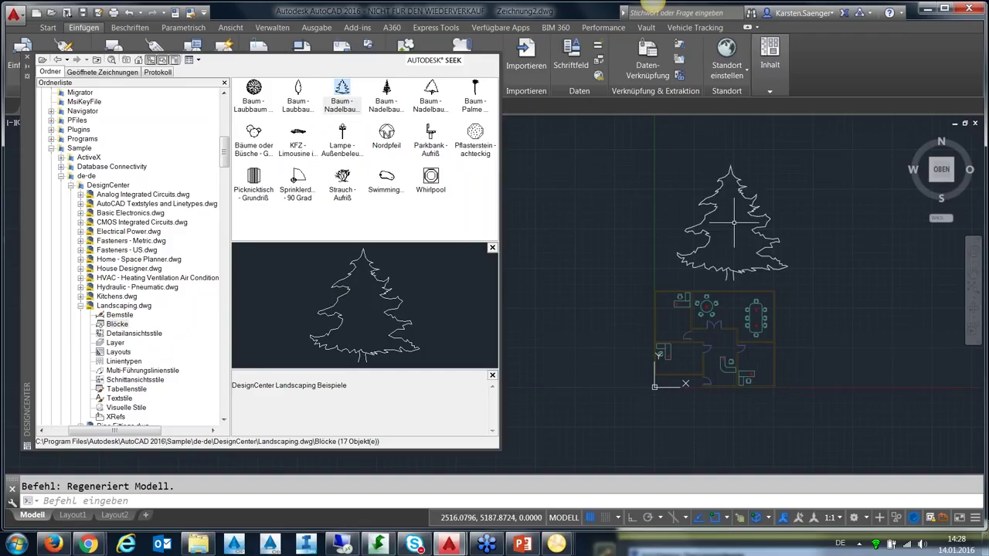
click(707, 210)
key(Delete)
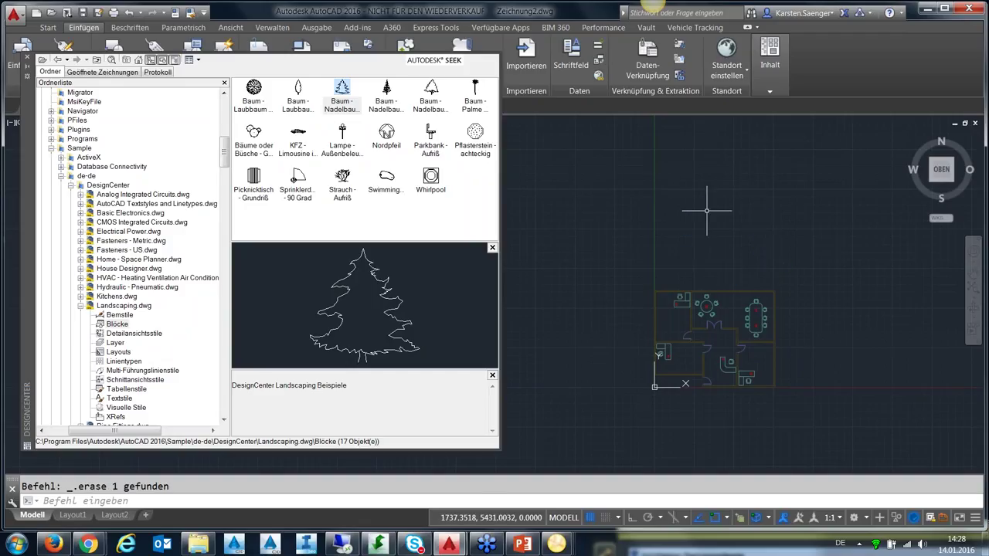
click(341, 92)
right_click(340, 92)
Step: Insert Baum - Nadelbaum in Aufriß at 0,0,0 with a uniform scale of 0.0254
click(370, 99)
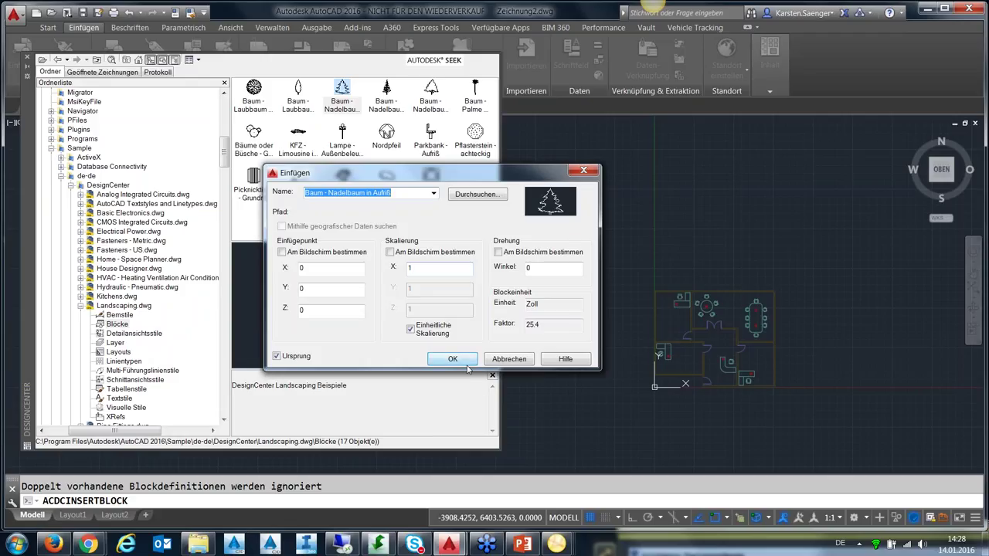
mouse_move(377, 176)
mouse_down()
mouse_move(509, 187)
mouse_move(641, 157)
mouse_up()
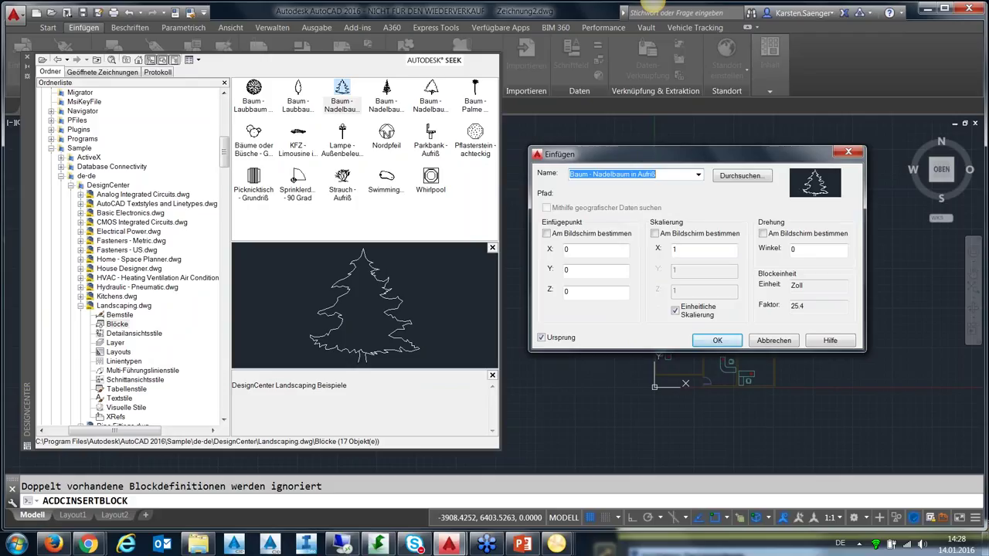
drag(626, 350, 620, 338)
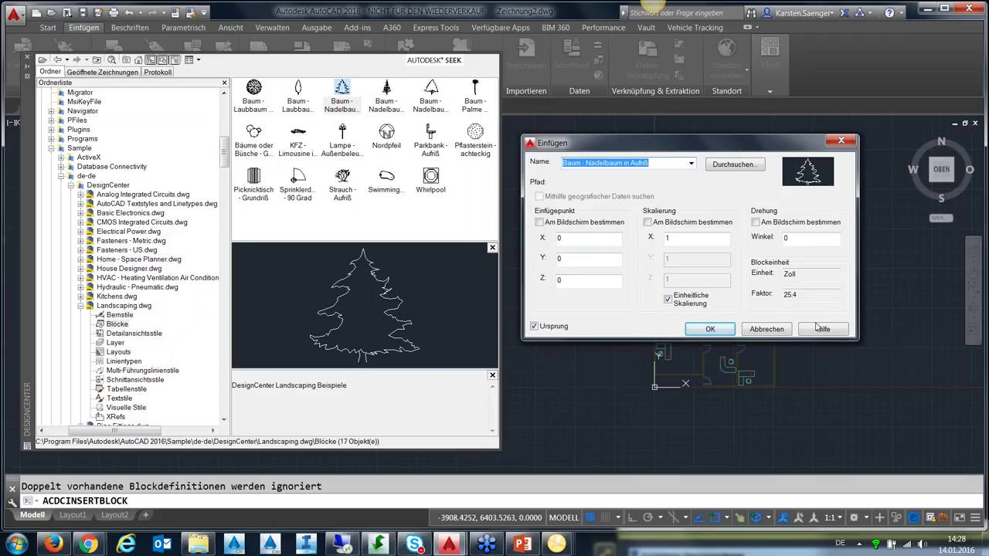
click(770, 334)
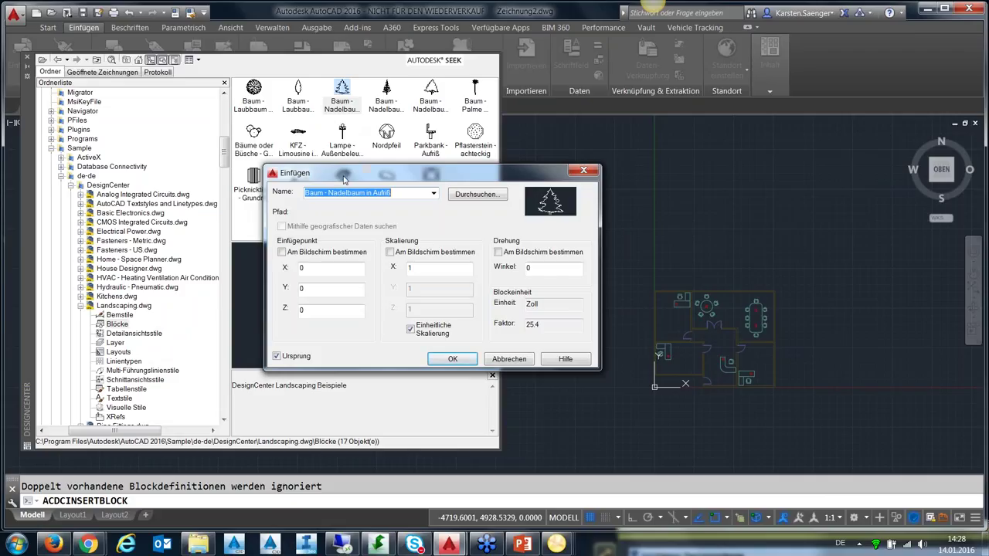
drag(344, 180, 581, 121)
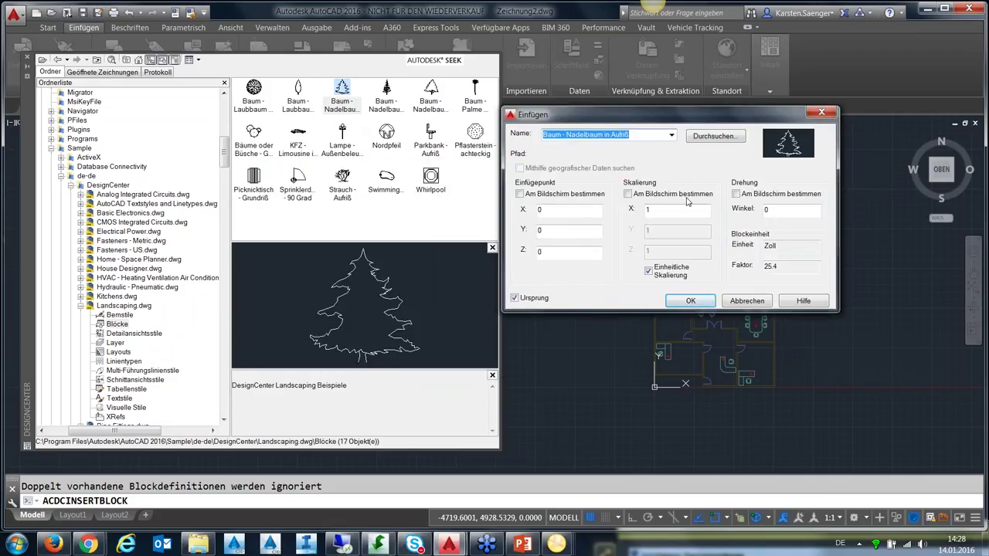
click(660, 210)
mouse_move(569, 210)
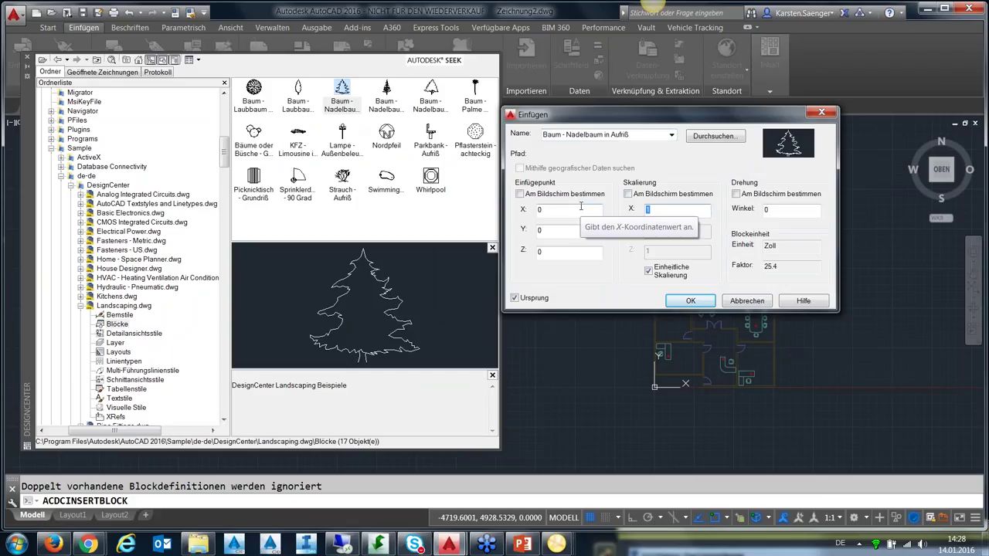
text(0.02)
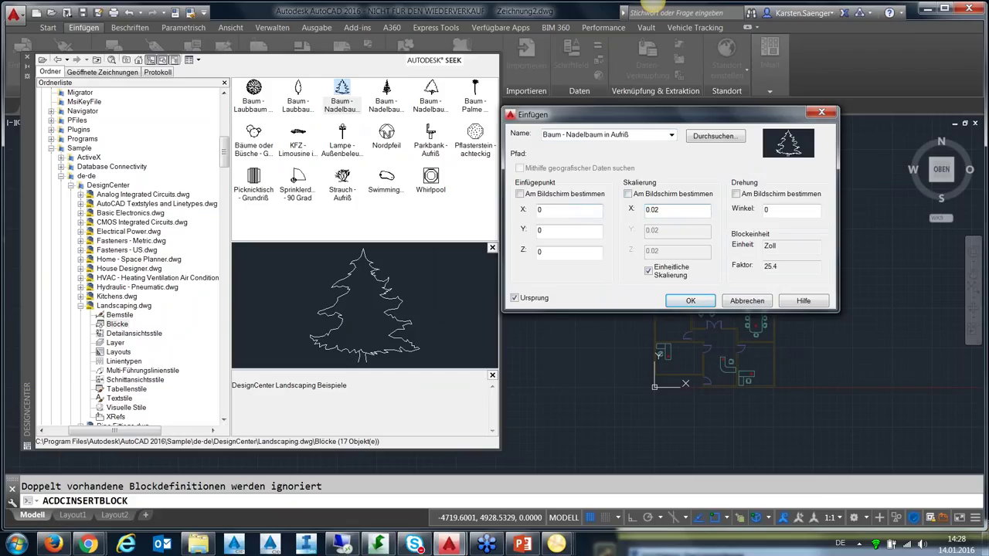
text(54)
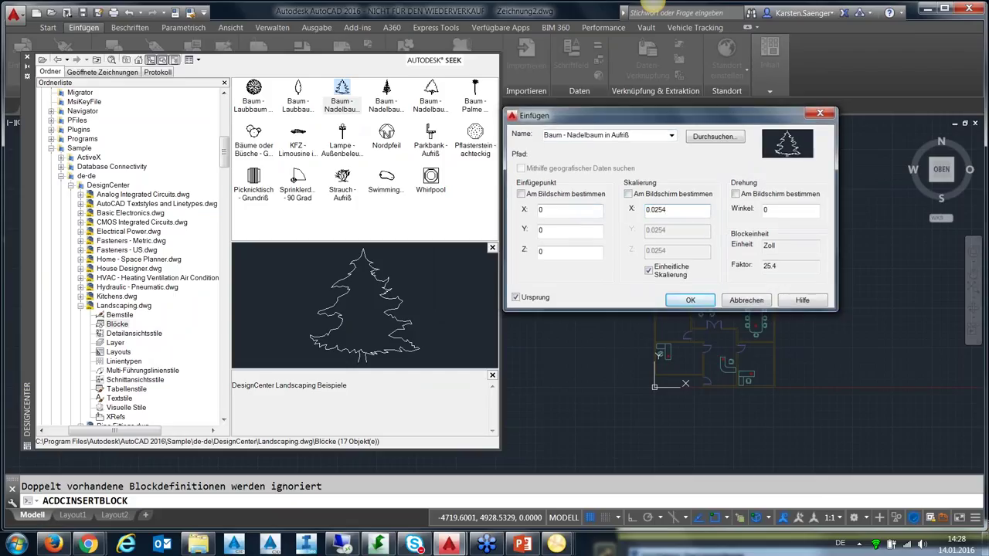
key(Return)
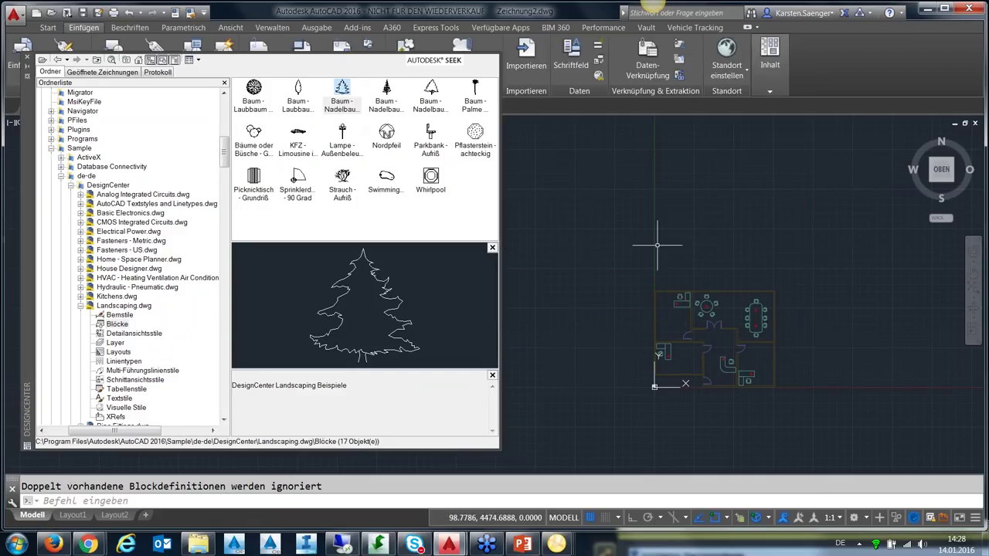
Step: Zoom in on the drawing origin where the small conifer tree sits
scroll(658, 246, down, 2)
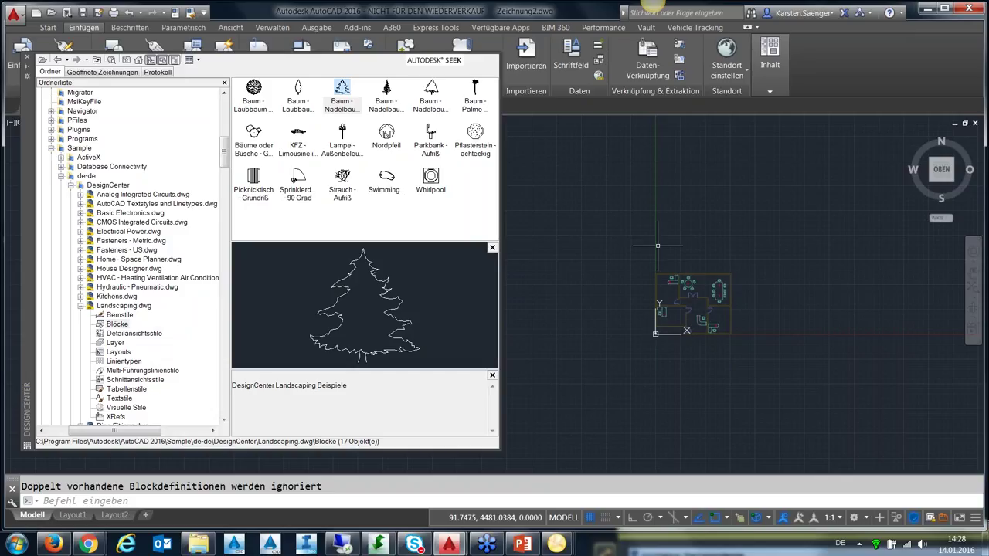
scroll(734, 313, up, 2)
scroll(735, 313, up, 2)
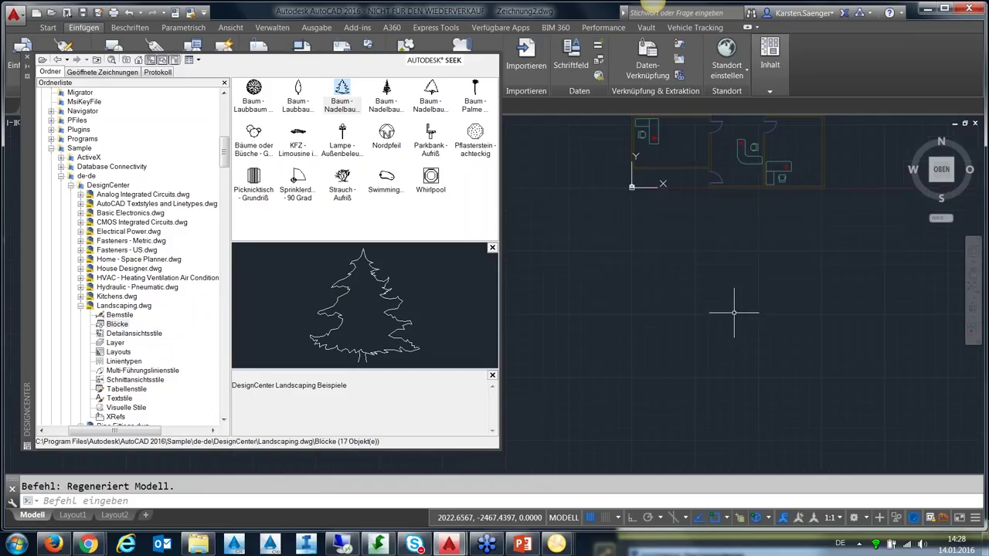
scroll(651, 201, up, 3)
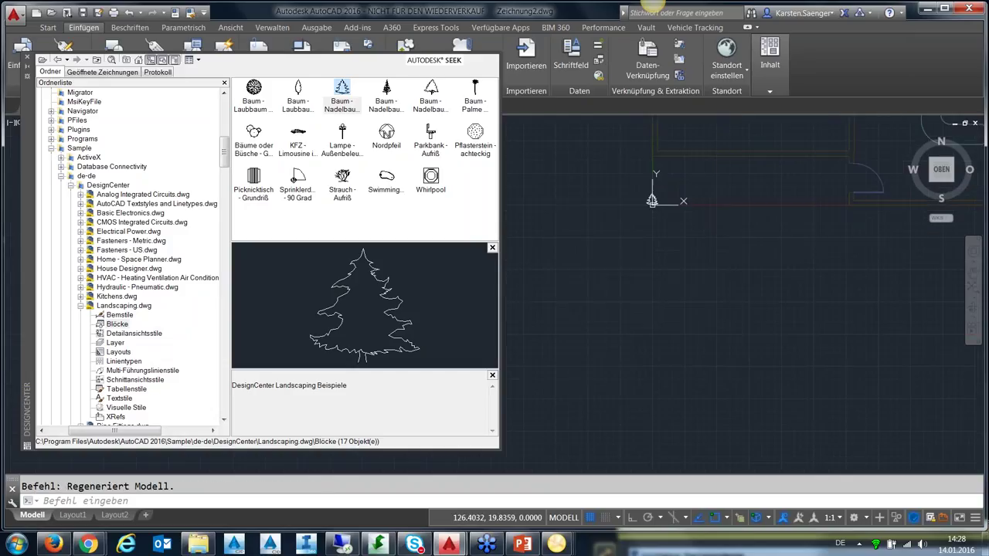
middle_drag(755, 172, 725, 314)
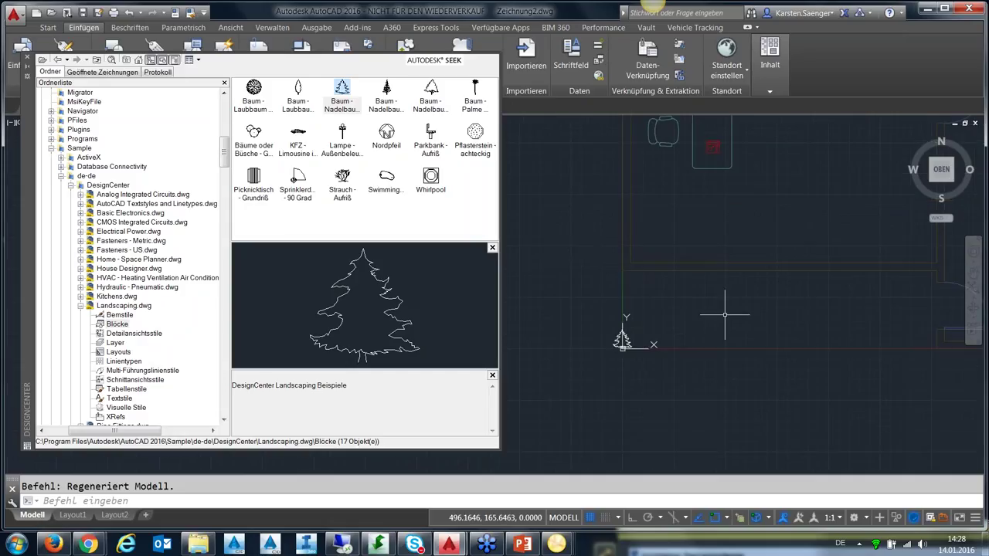
scroll(680, 336, up, 2)
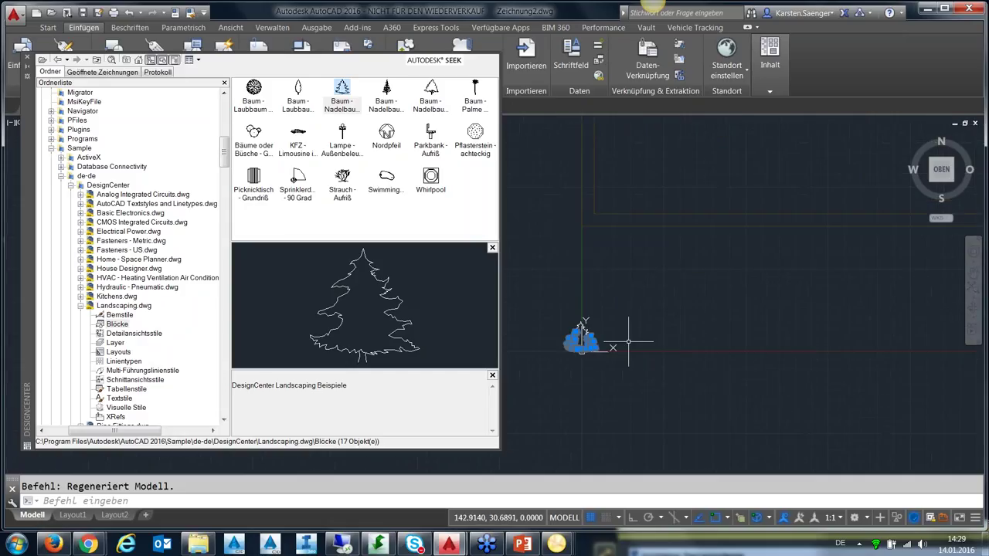
key(Escape)
scroll(575, 335, up, 4)
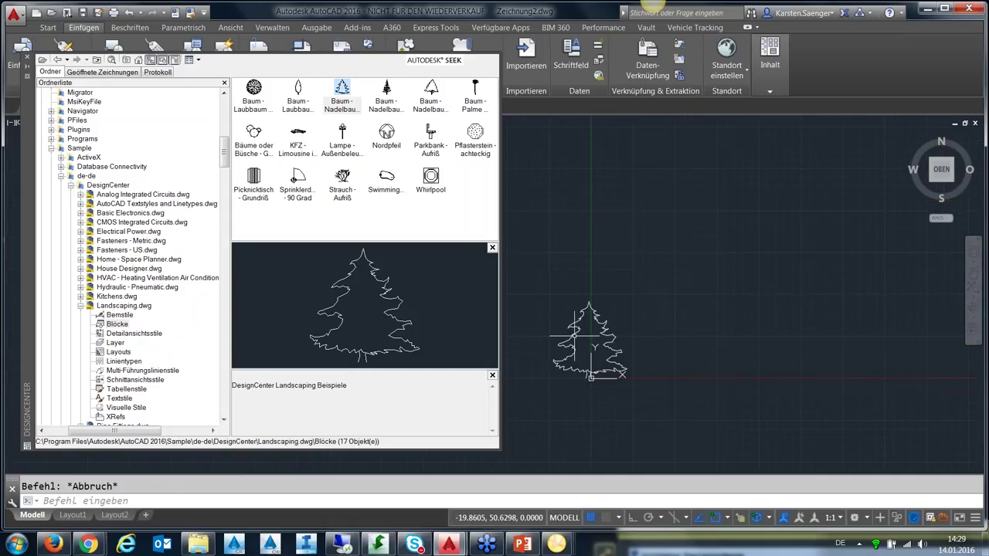
scroll(575, 335, up, 2)
key(Escape)
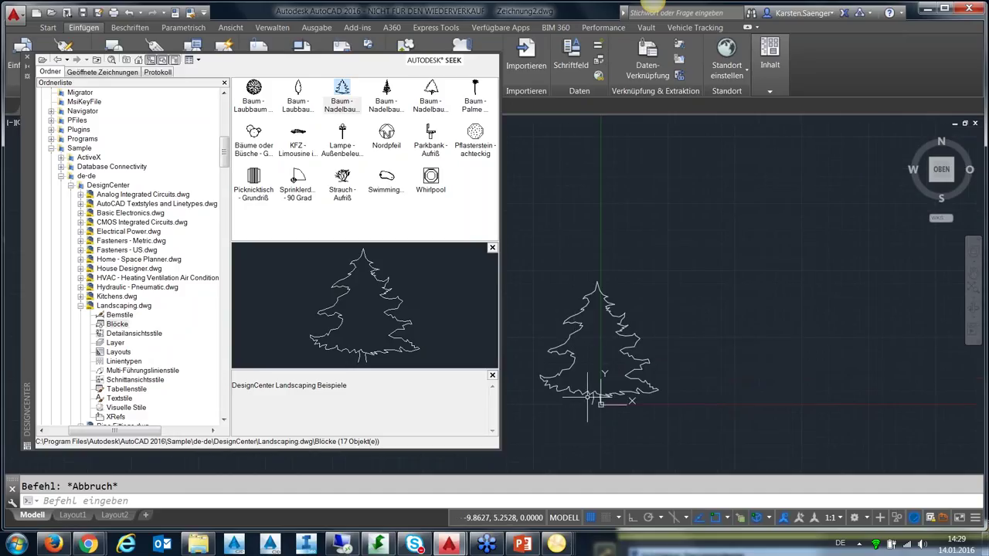
Step: Erase the small conifer tree at the origin along with its leftover lines
click(591, 392)
key(Delete)
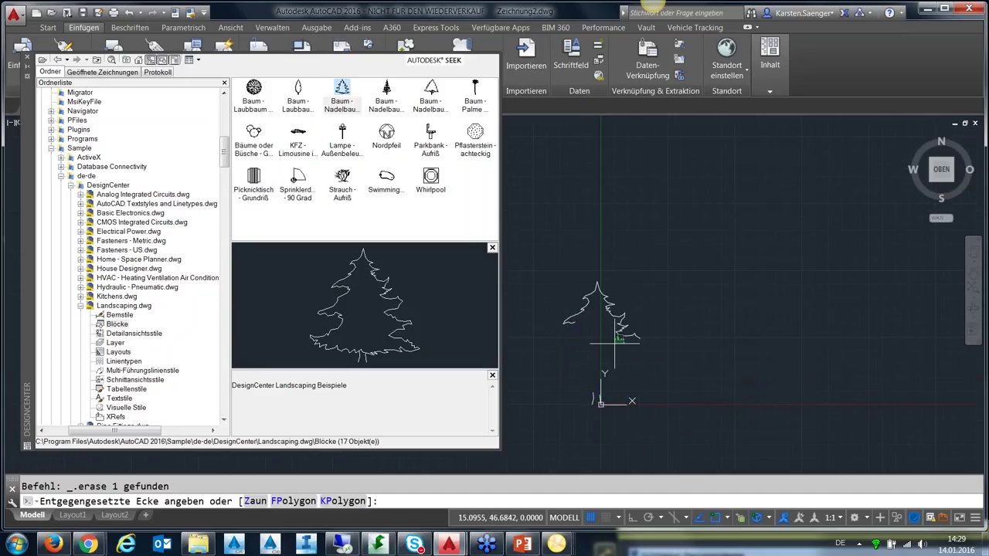
drag(601, 331, 576, 293)
key(Delete)
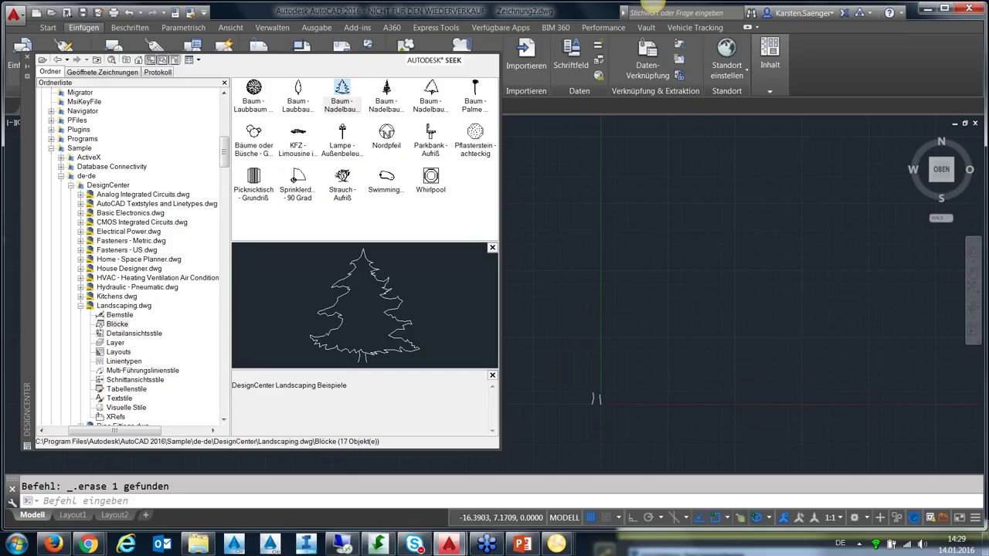
scroll(578, 395, up, 3)
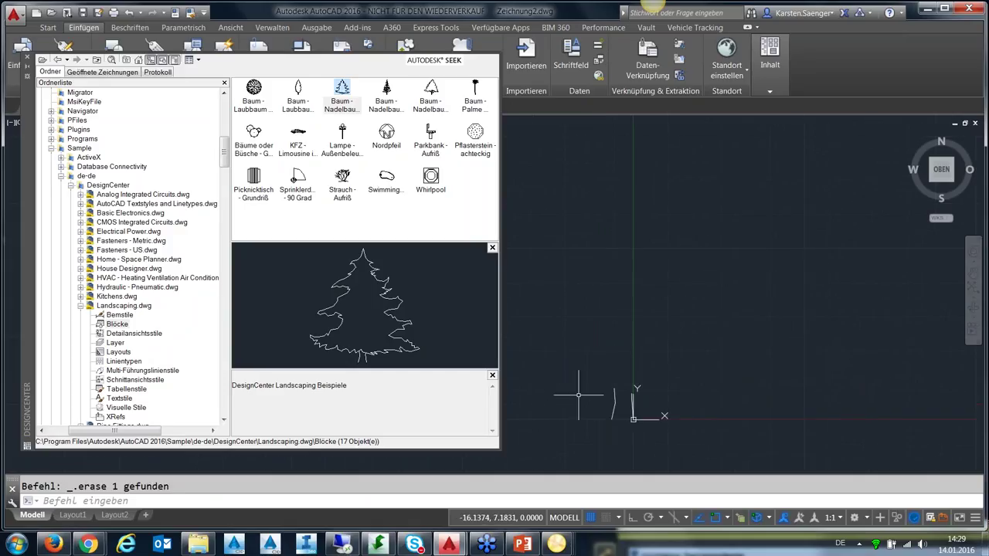
scroll(578, 396, up, 2)
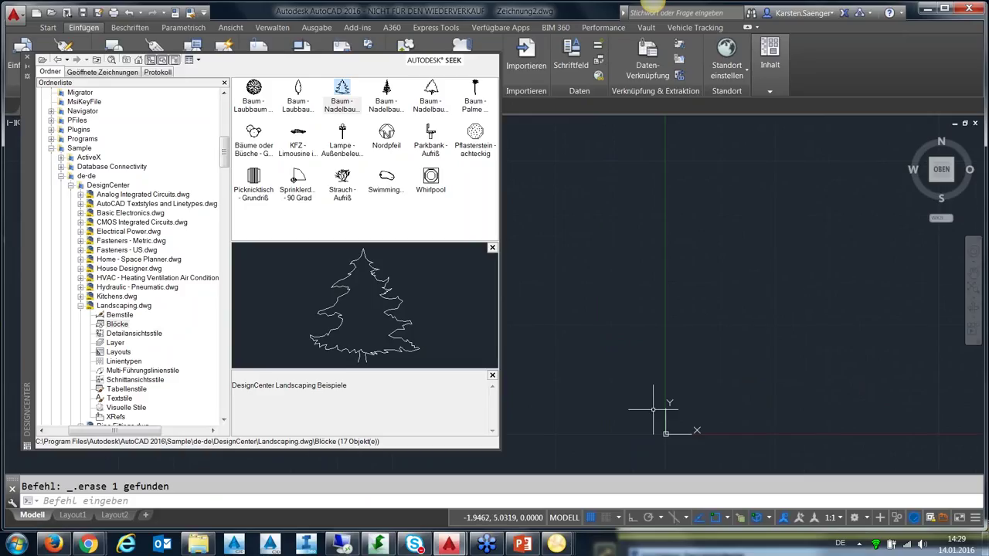
scroll(653, 410, down, 2)
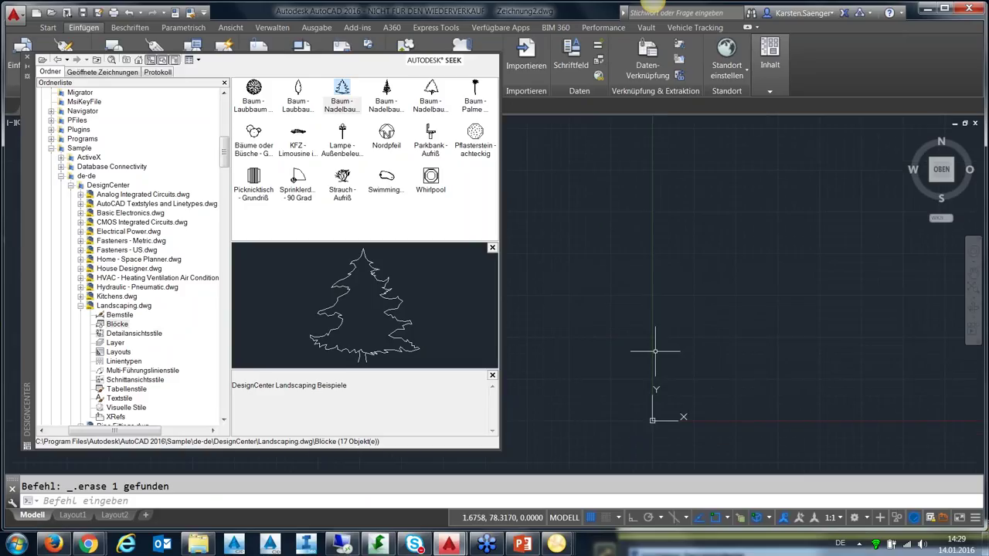
scroll(656, 351, down, 2)
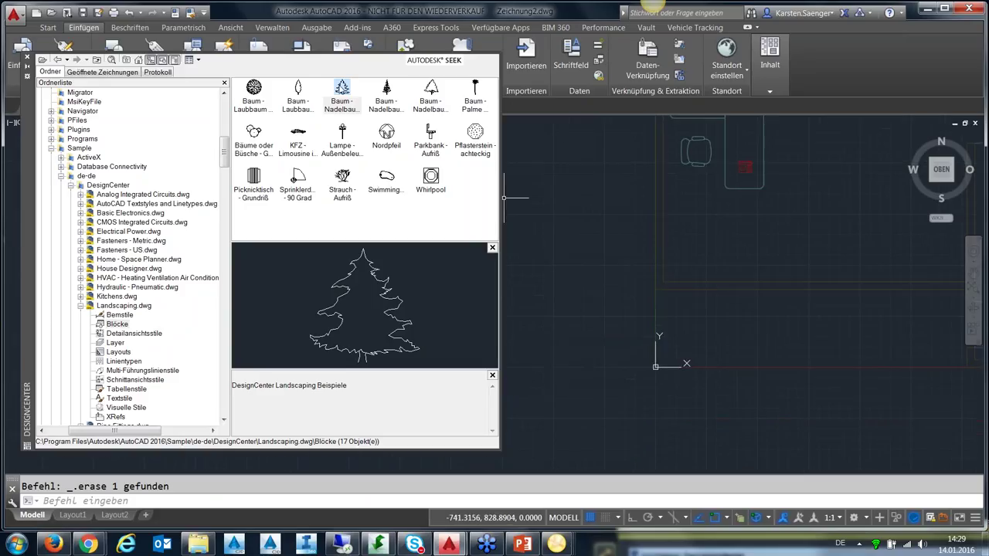
right_click(341, 87)
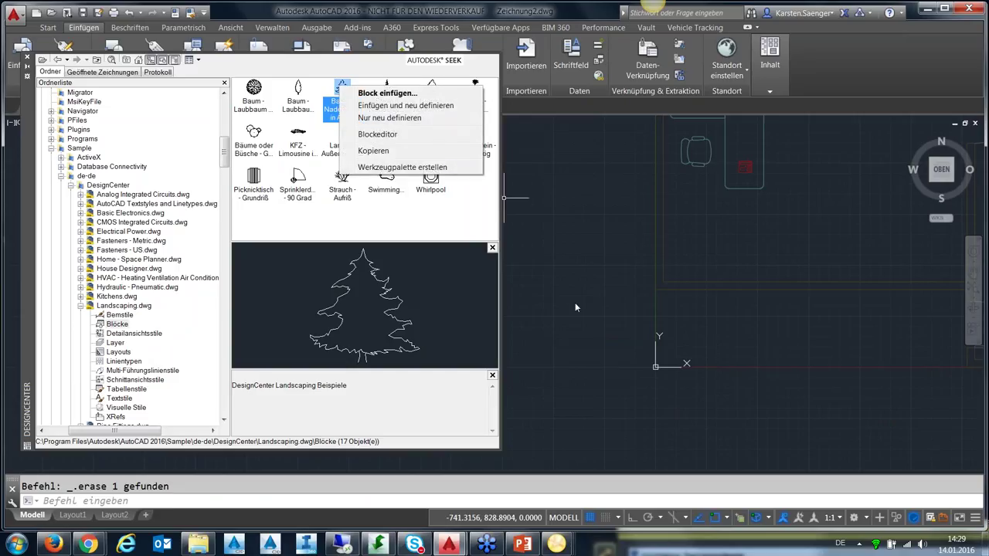
click(592, 268)
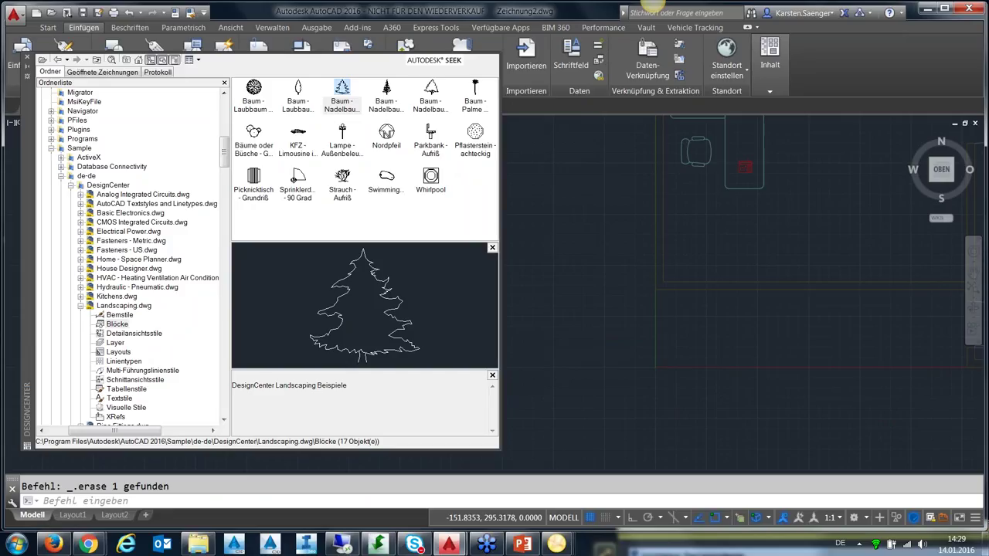
scroll(626, 302, down, 2)
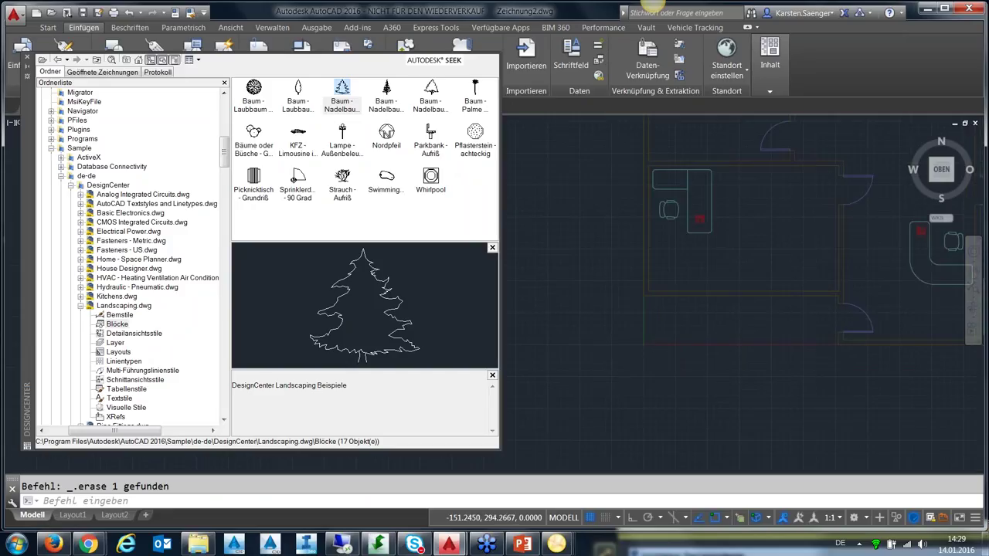
scroll(626, 303, down, 3)
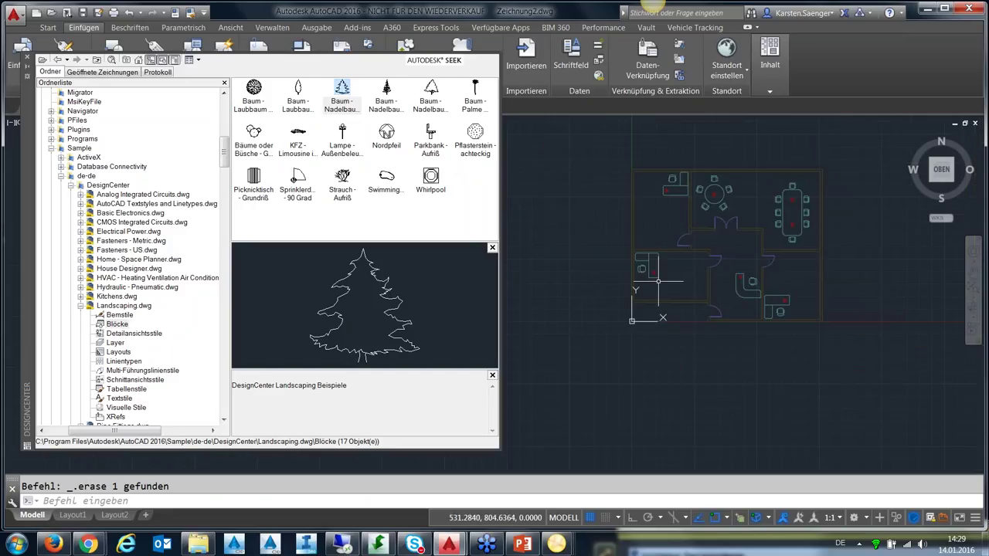
scroll(658, 281, down, 2)
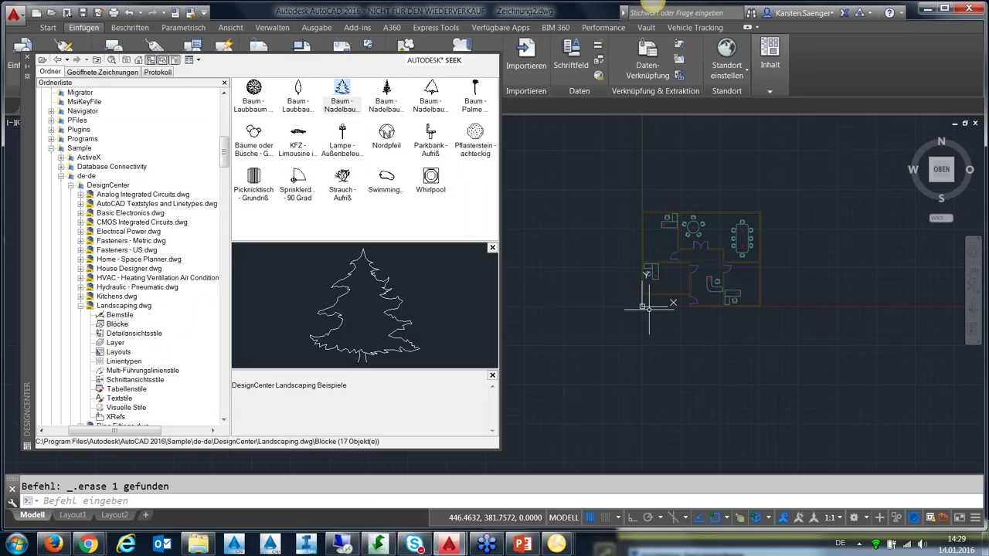
click(342, 90)
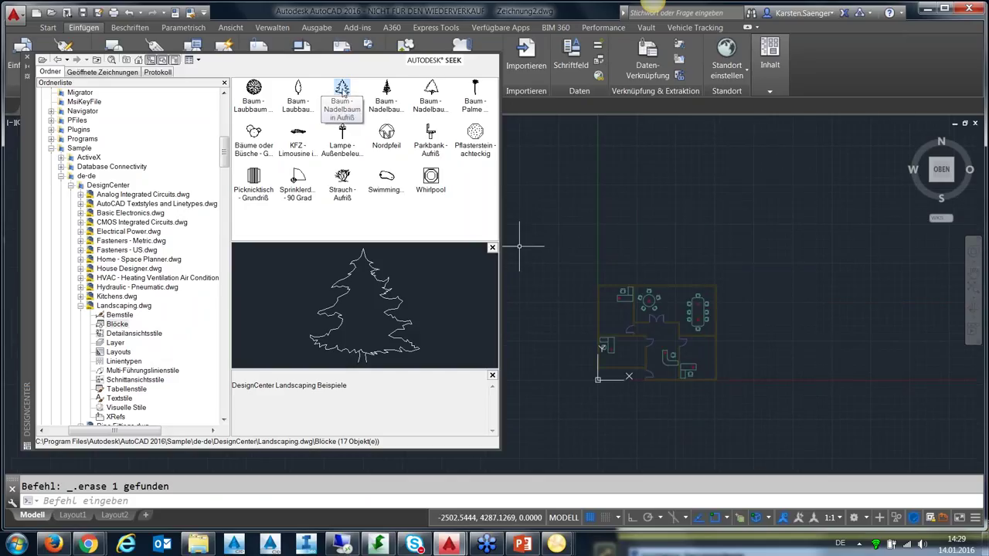
double_click(342, 90)
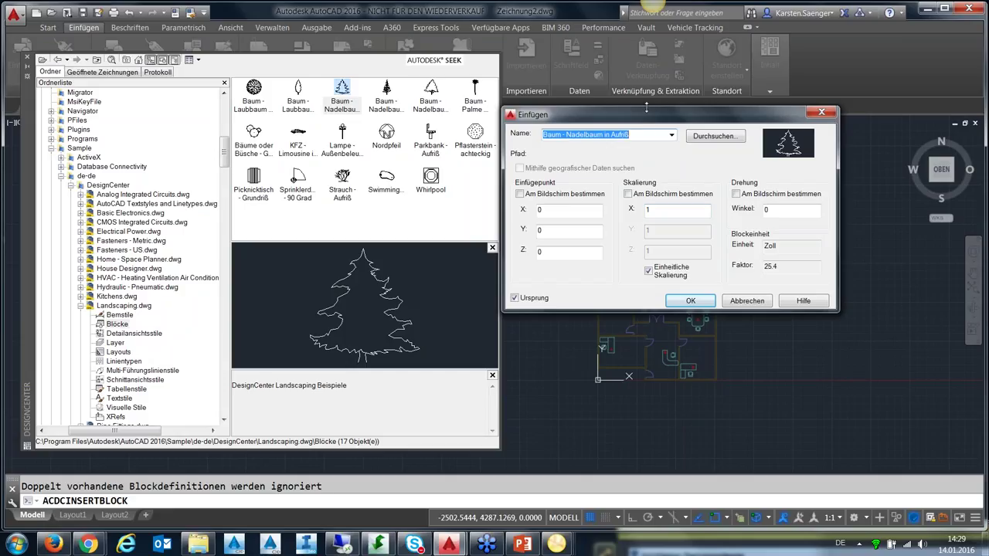
click(515, 297)
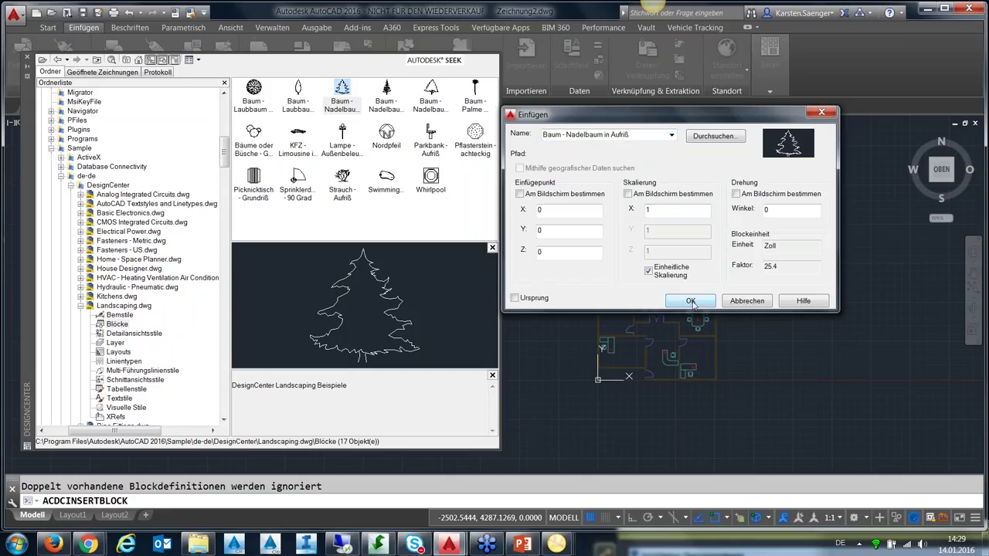
click(694, 302)
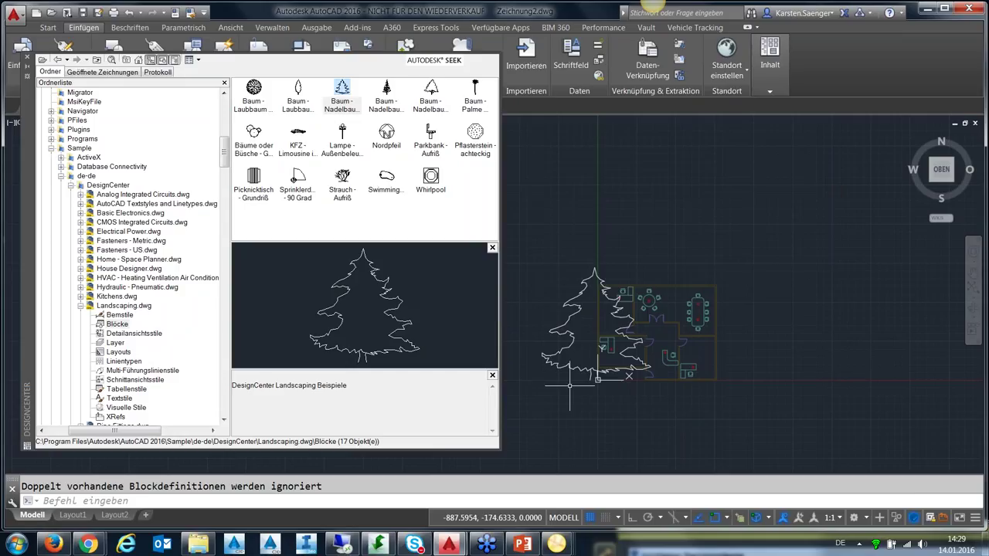
scroll(570, 384, up, 1)
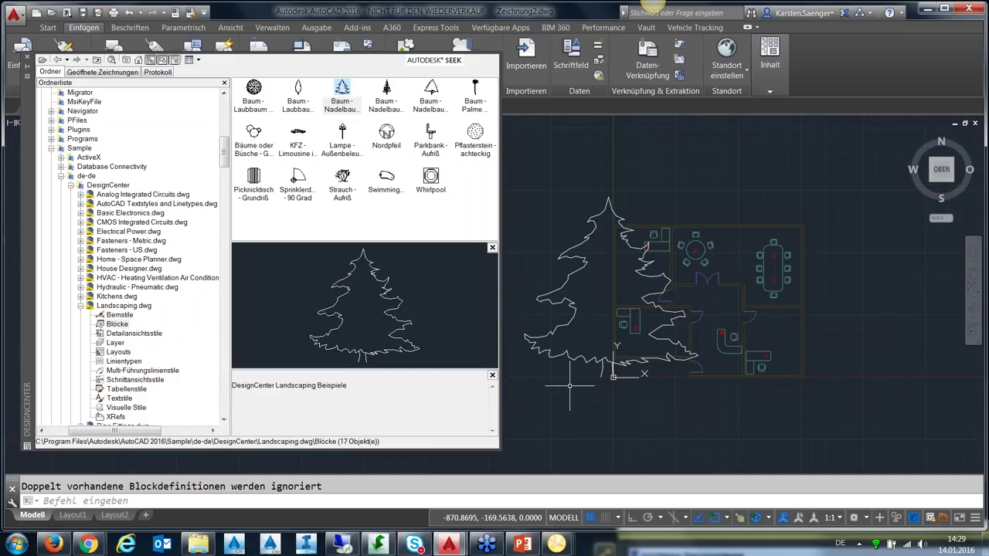
scroll(602, 369, up, 5)
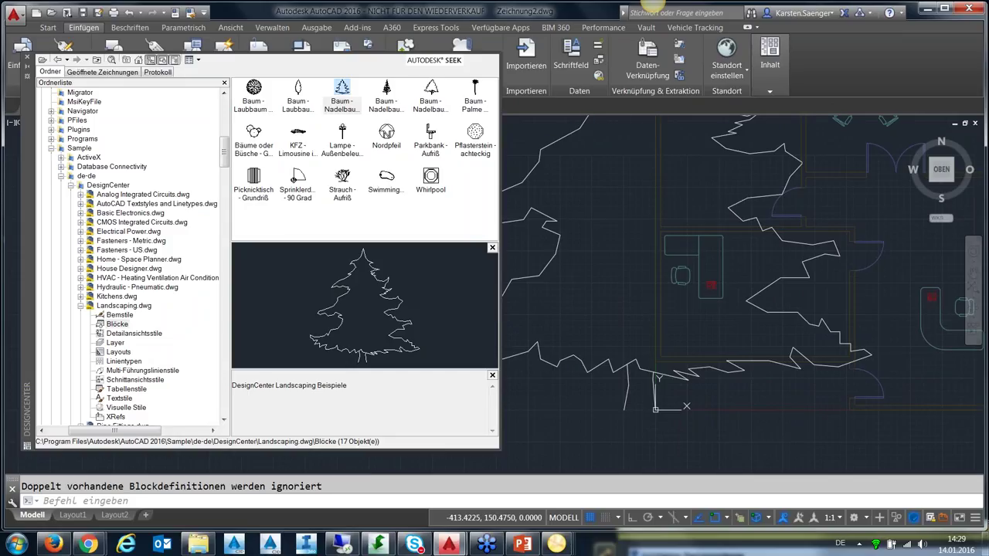
middle_drag(595, 417, 689, 392)
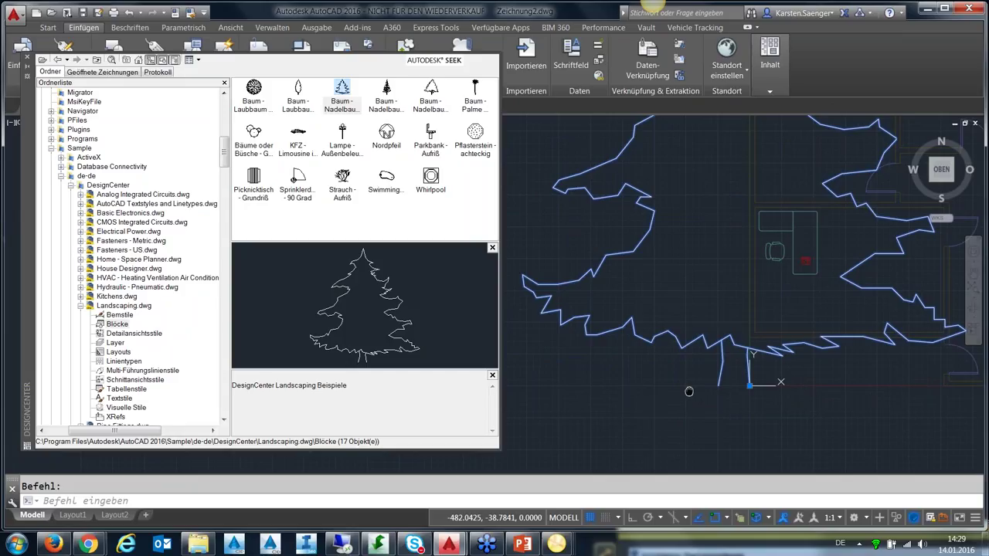
scroll(689, 392, down, 4)
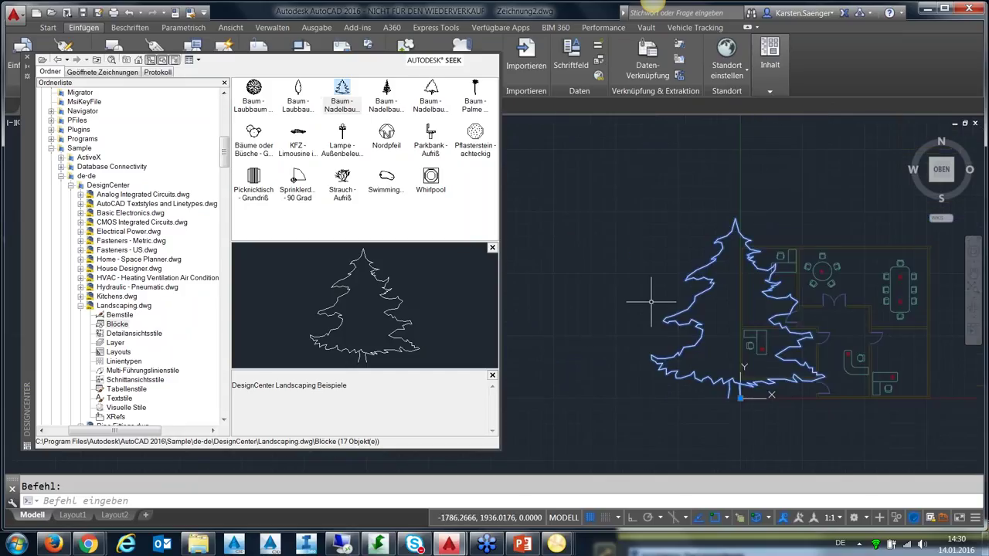
key(Delete)
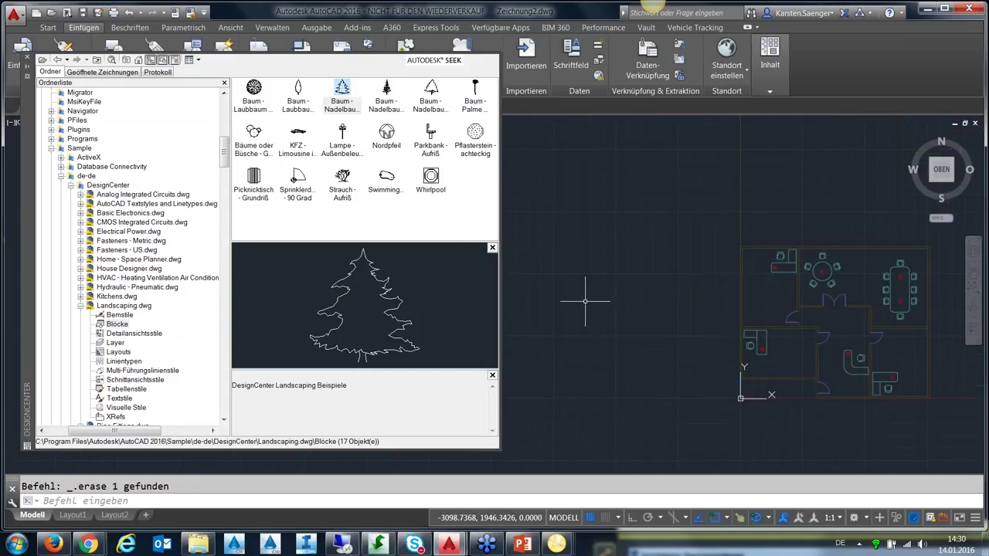
Step: Insert the Swimmingpool block from Landscaping.dwg in DesignCenter at 0,0,0, scale 1
click(388, 179)
right_click(389, 180)
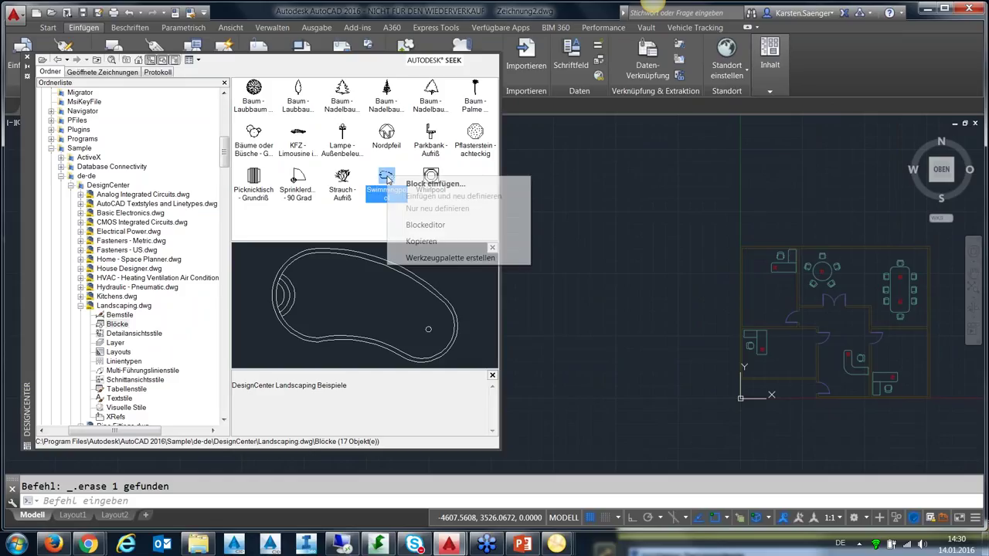
key(Escape)
double_click(387, 179)
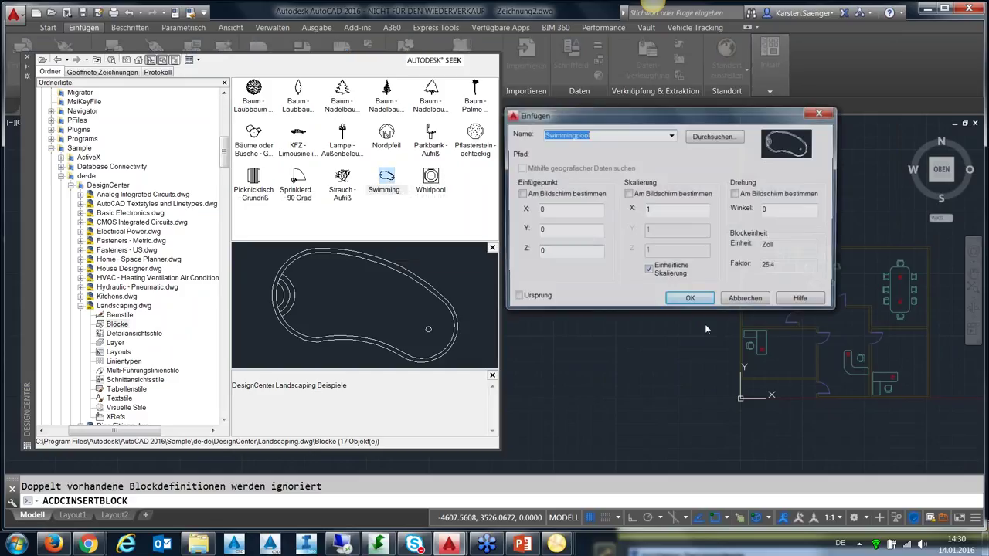
click(701, 302)
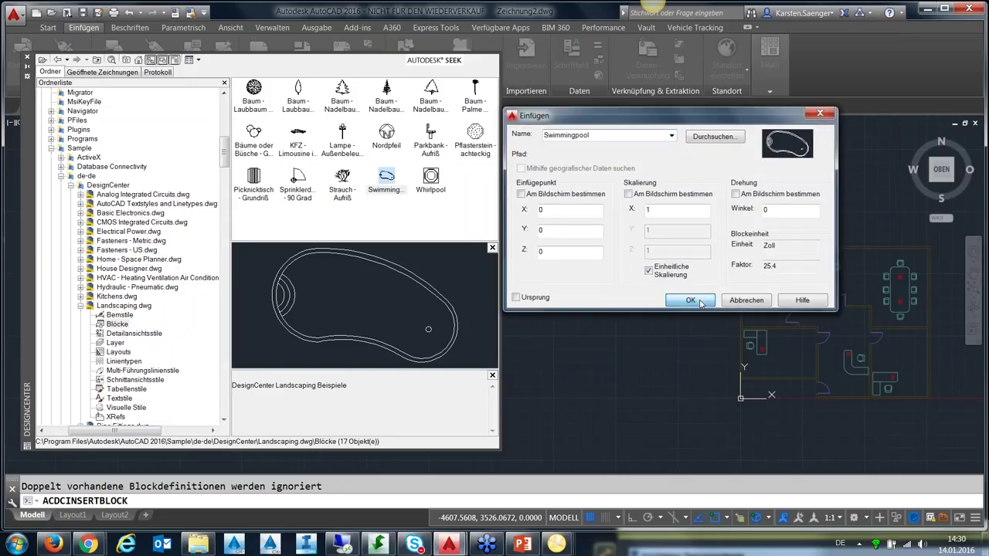
click(701, 302)
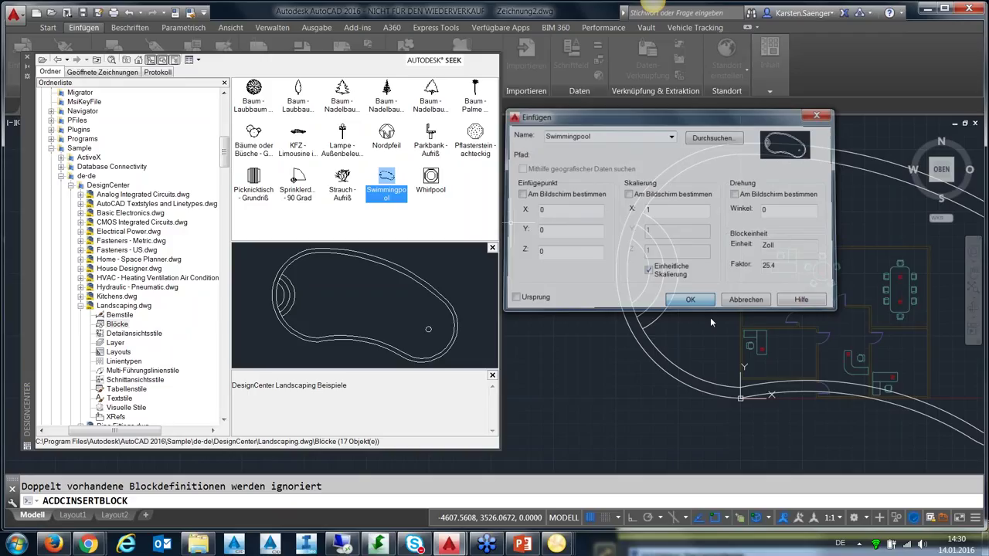
click(649, 359)
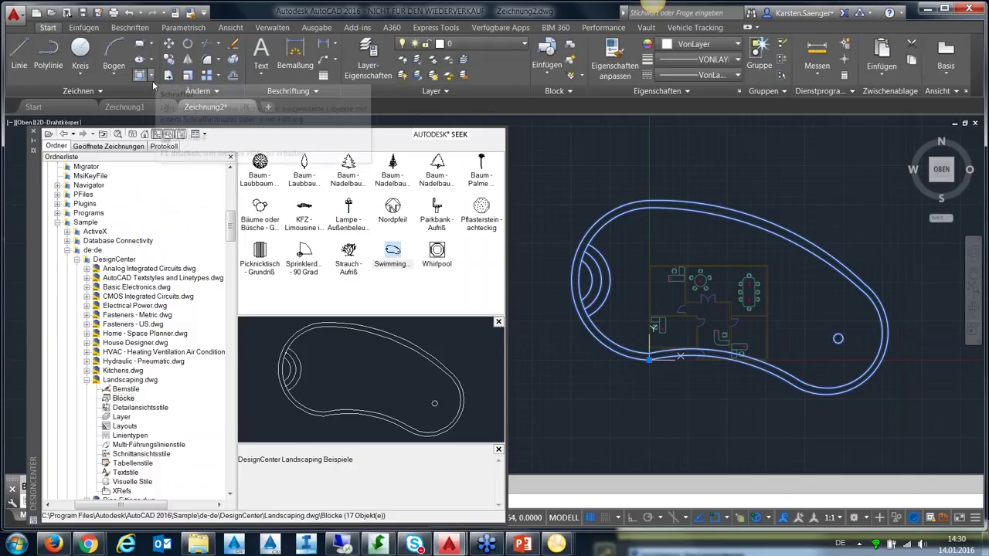
Step: Scale the Swimmingpool block by 0.1 about its lower endpoint
click(198, 90)
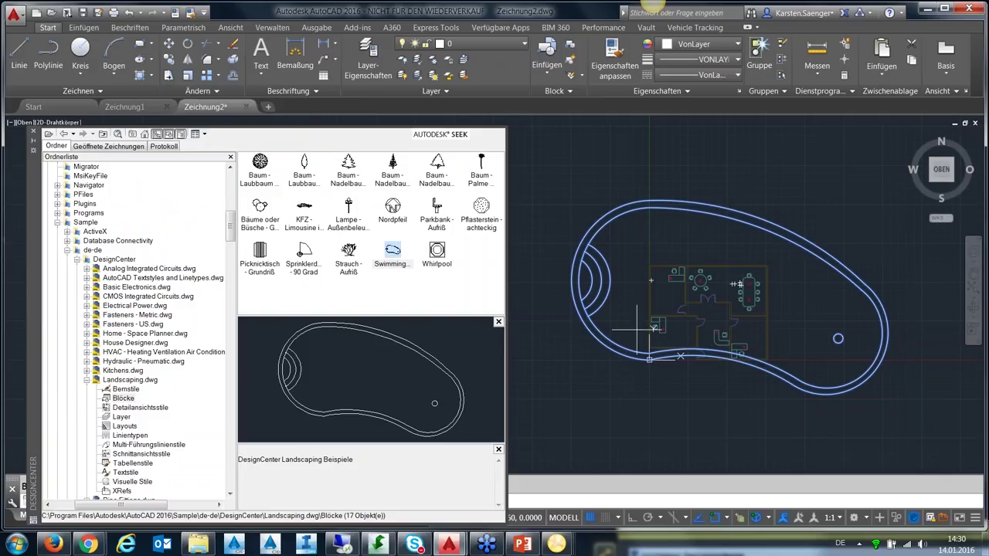
click(649, 360)
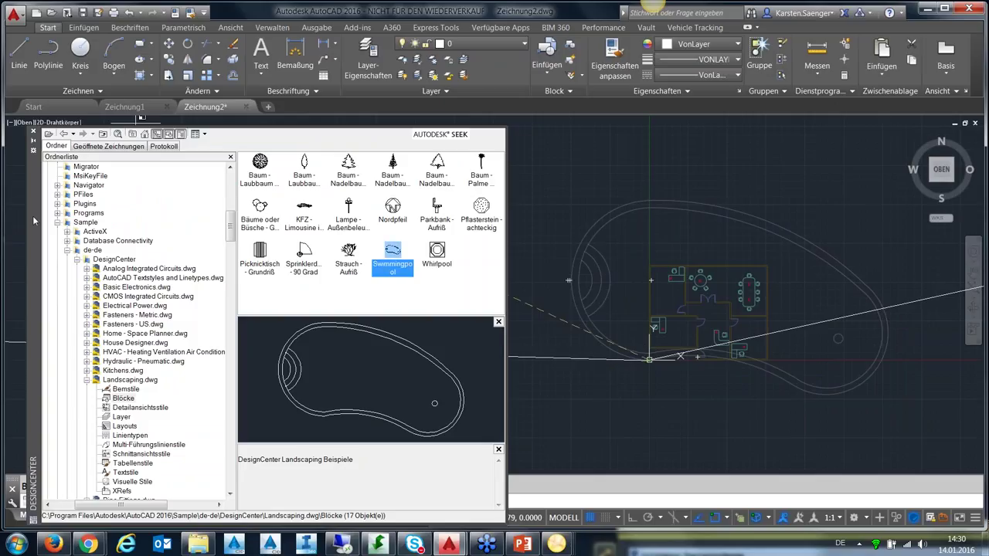
drag(33, 221, 40, 133)
text(0.1)
key(Return)
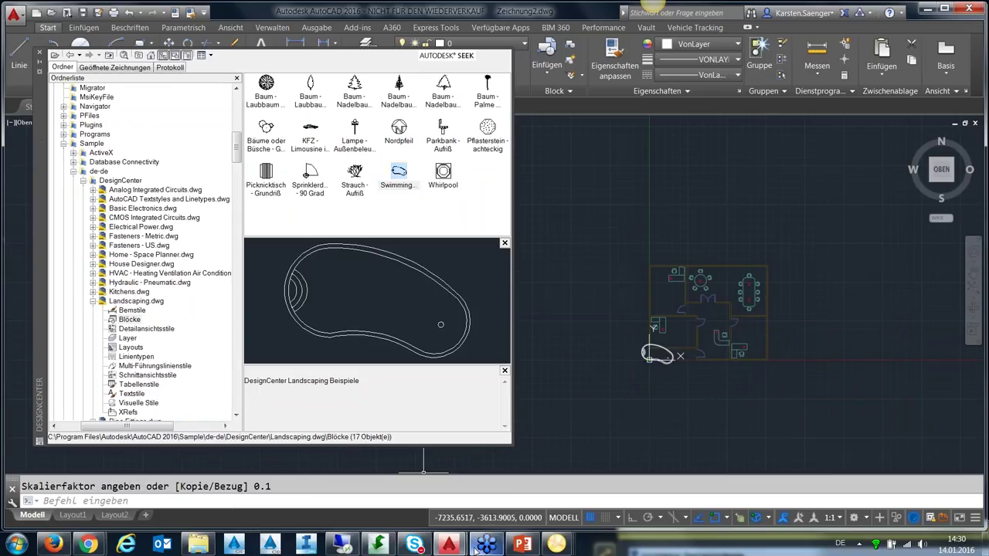
key(Escape)
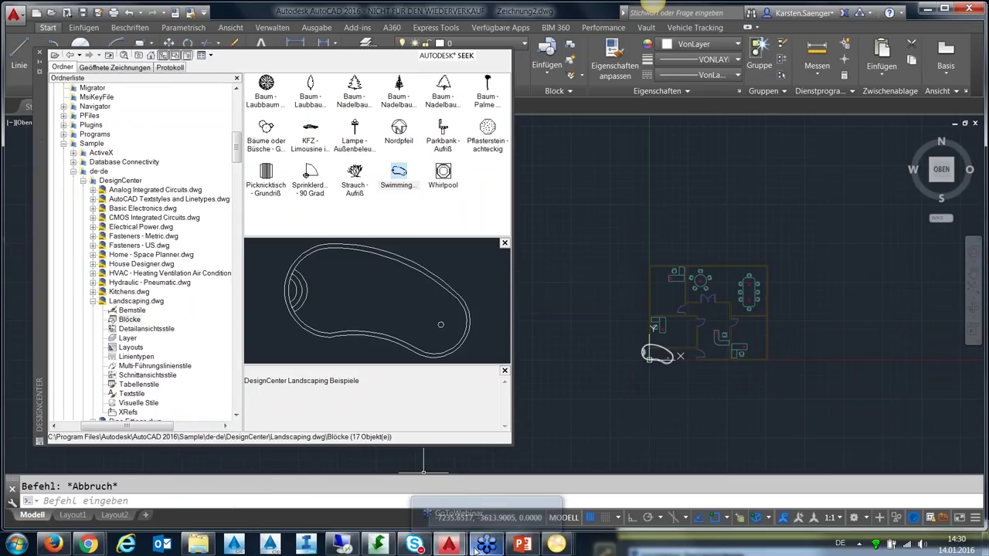
Step: Open the DesignCenter context menus for the conifer tree and Swimmingpool blocks
middle_drag(721, 388, 714, 412)
right_click(354, 85)
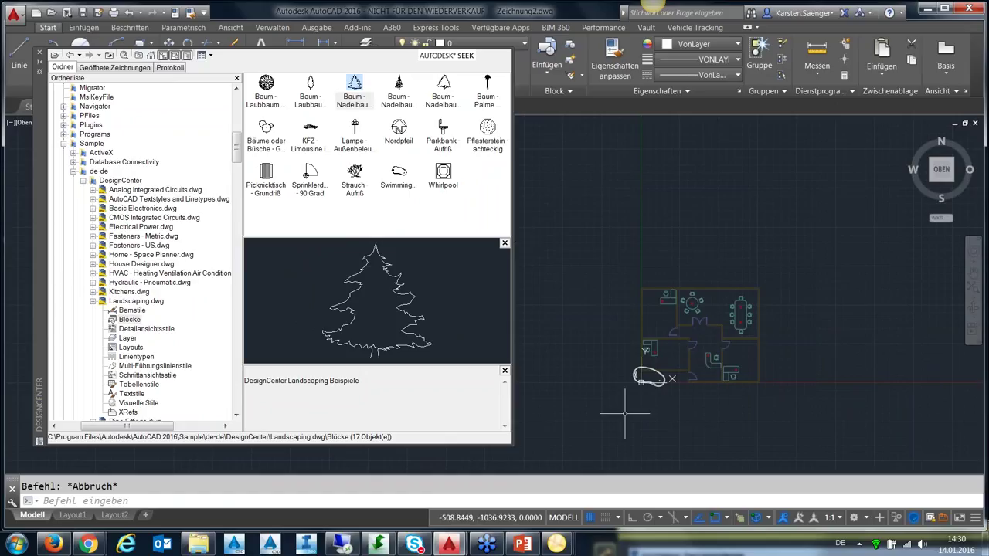
right_click(400, 174)
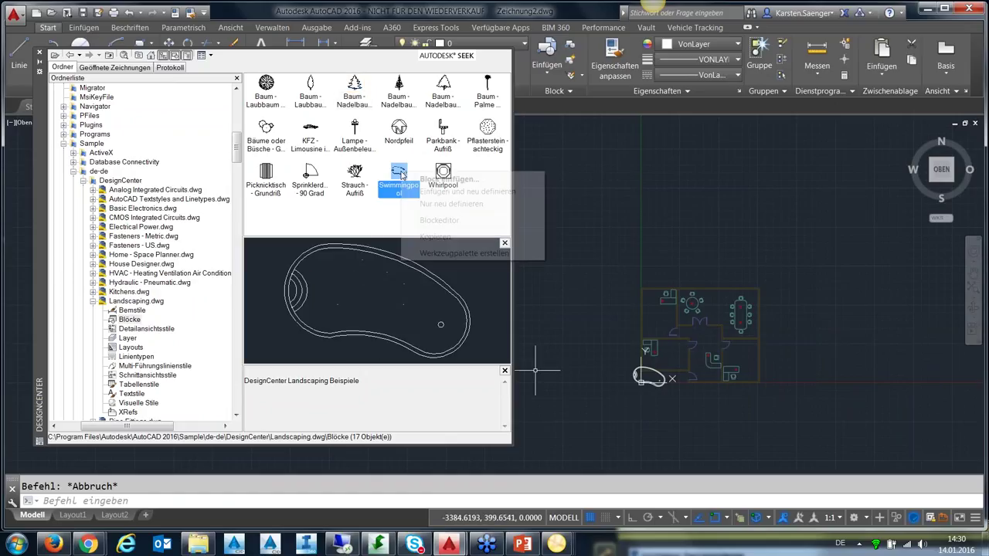
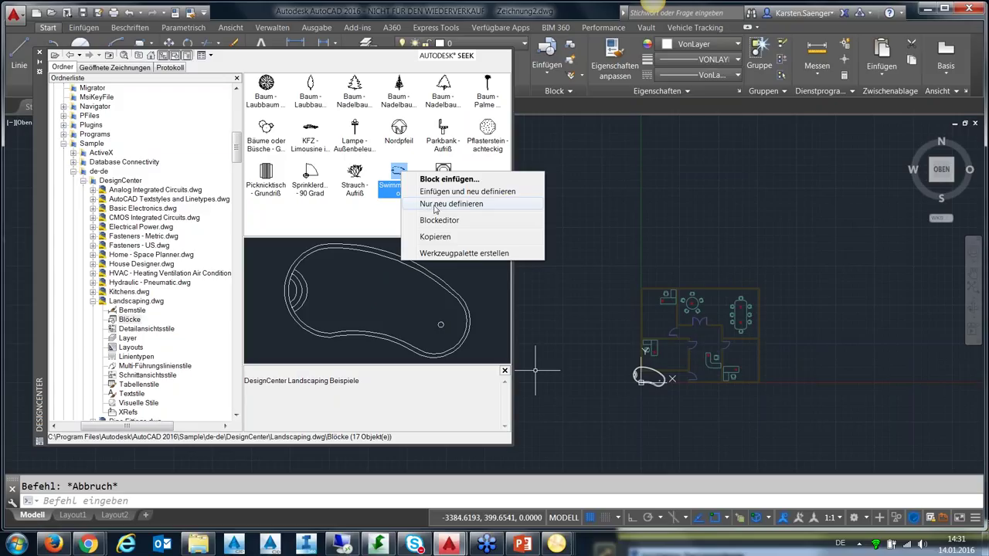
Step: Redefine the plan's pool block from the Landscaping library's Swimmingpool block
click(435, 209)
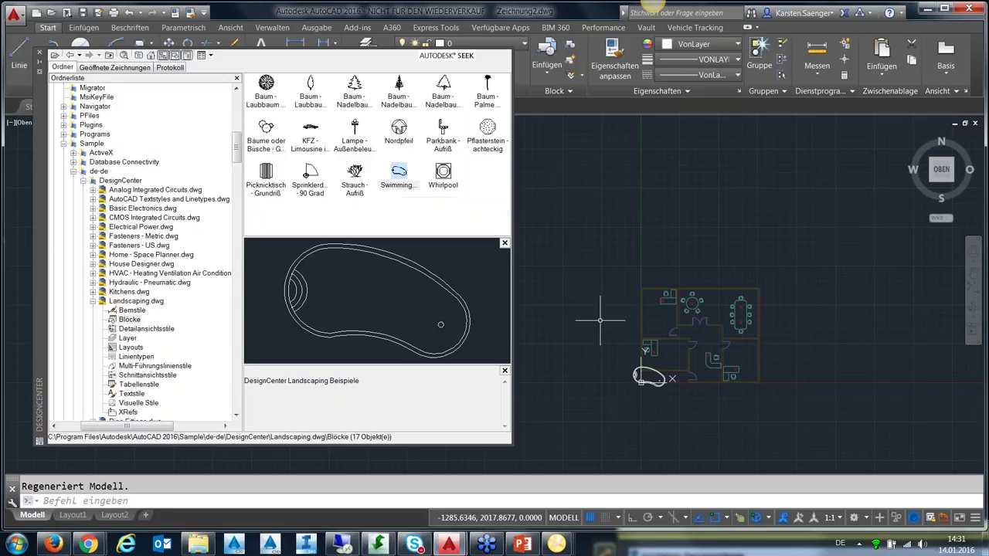
right_click(403, 175)
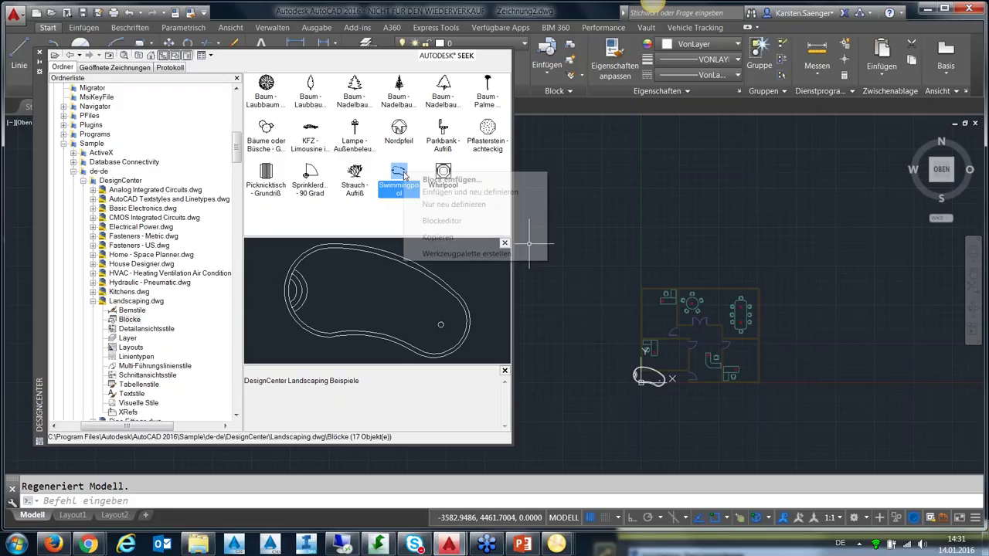
click(433, 204)
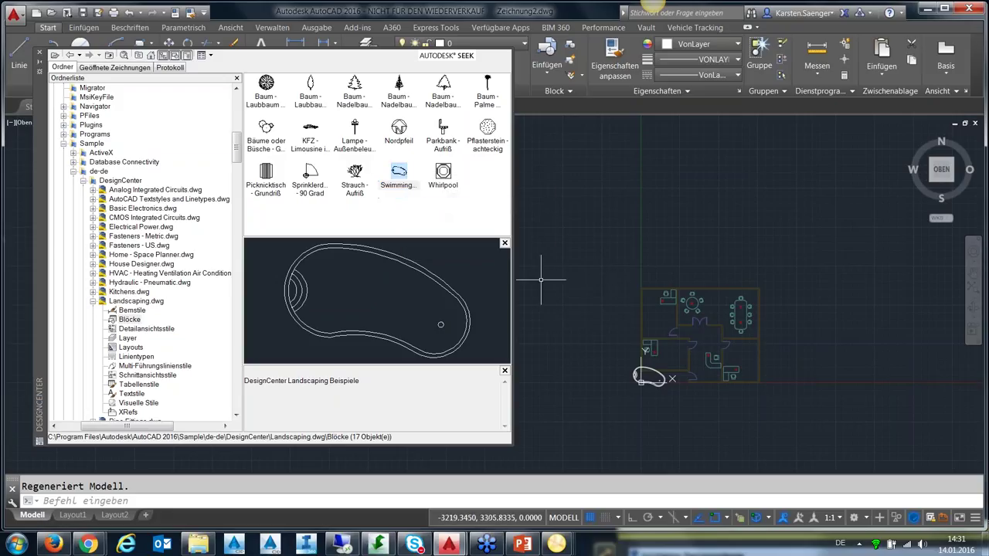
Step: Zoom and pan to the pool, then window-select the pool block in the floor plan
click(597, 309)
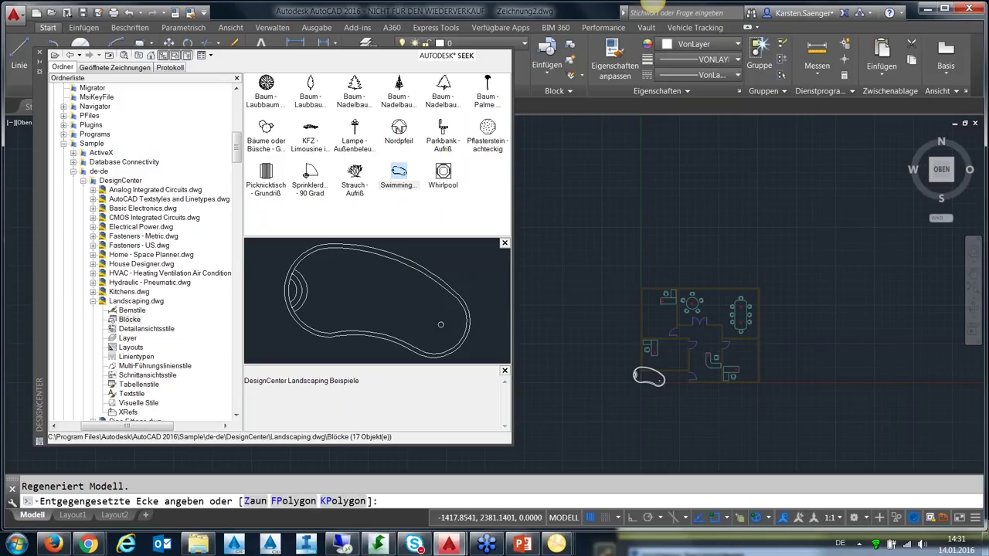
scroll(606, 307, down, 2)
key(Escape)
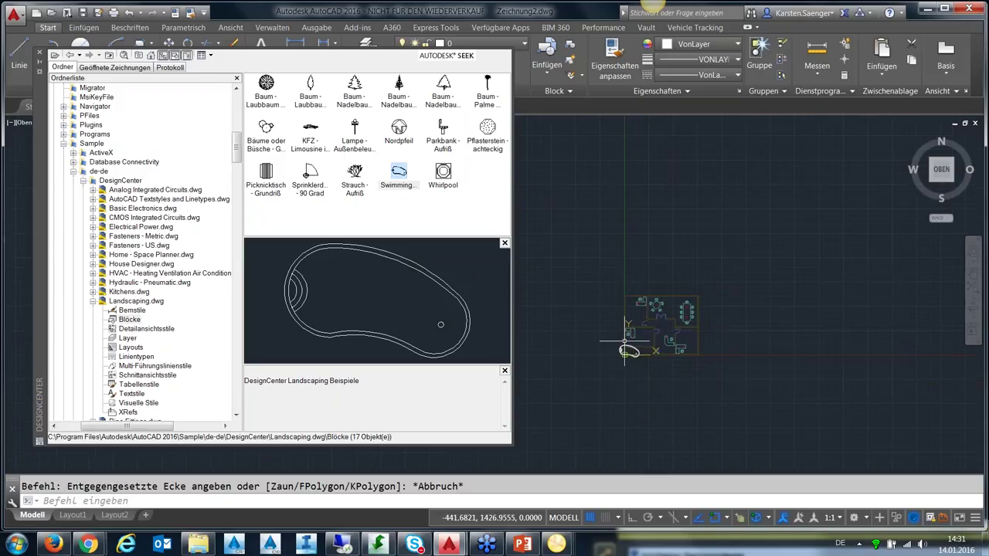
click(630, 355)
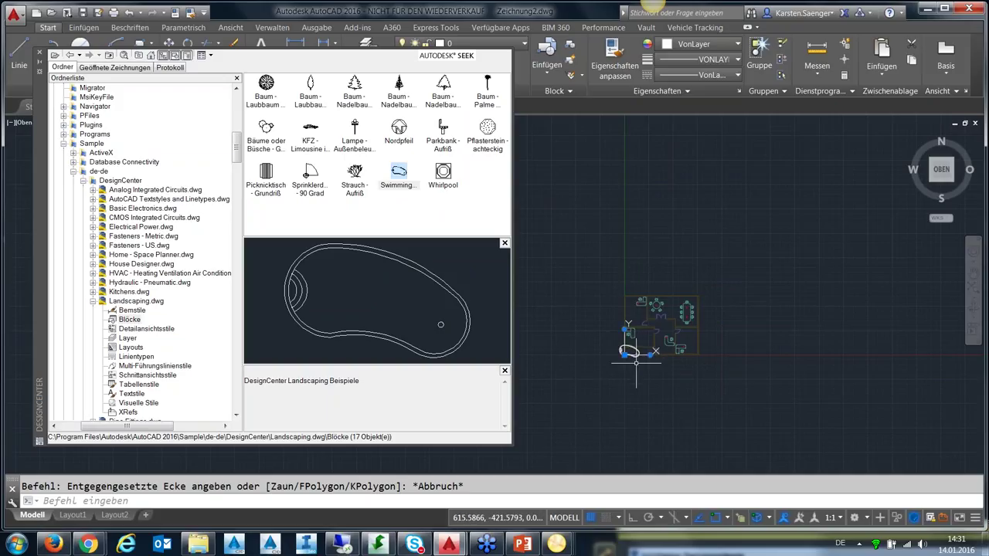
key(Escape)
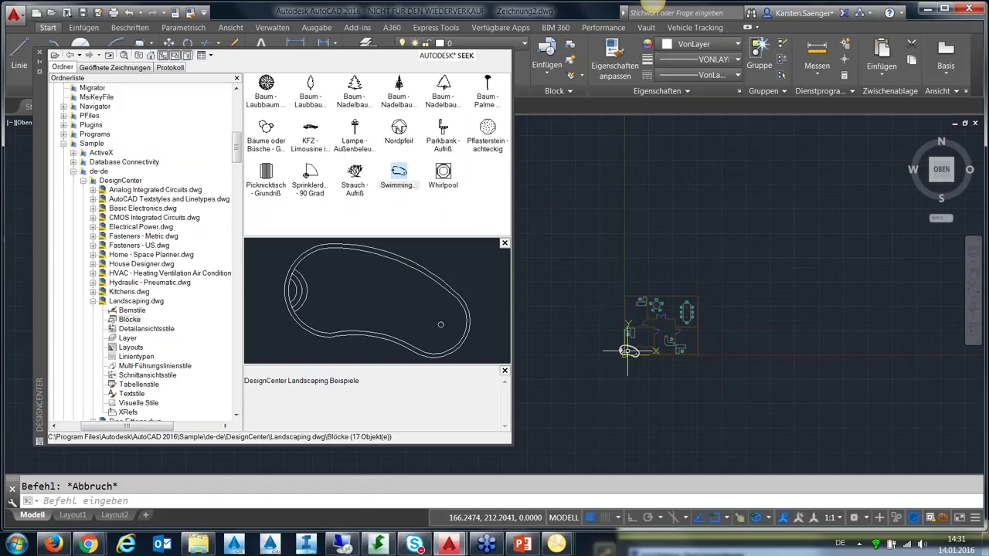
scroll(628, 352, up, 2)
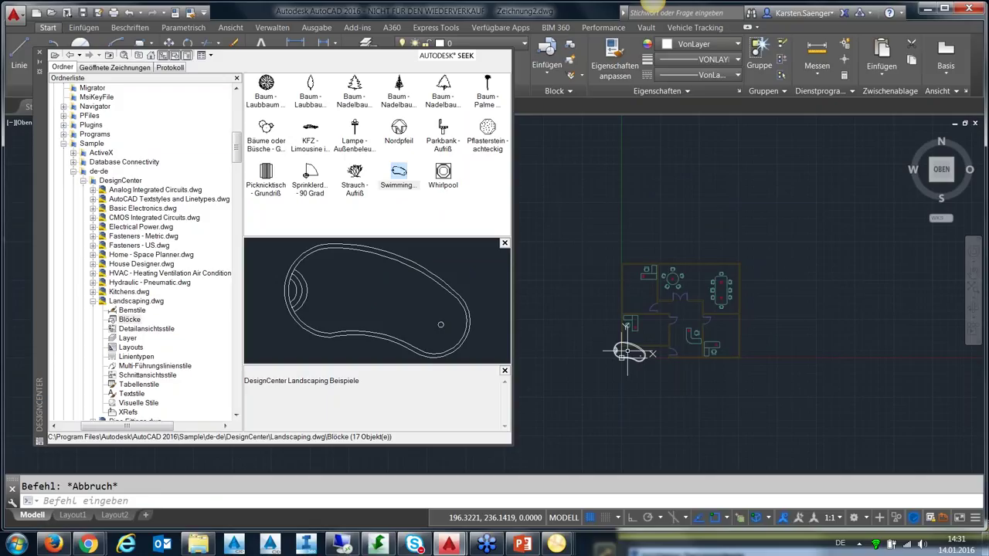
scroll(627, 352, up, 5)
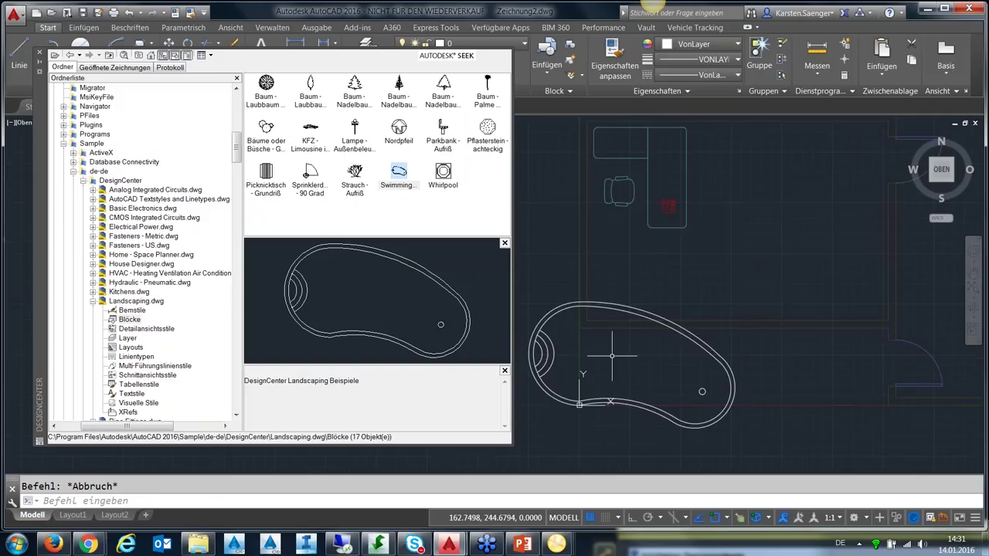
middle_drag(612, 357, 704, 318)
click(648, 323)
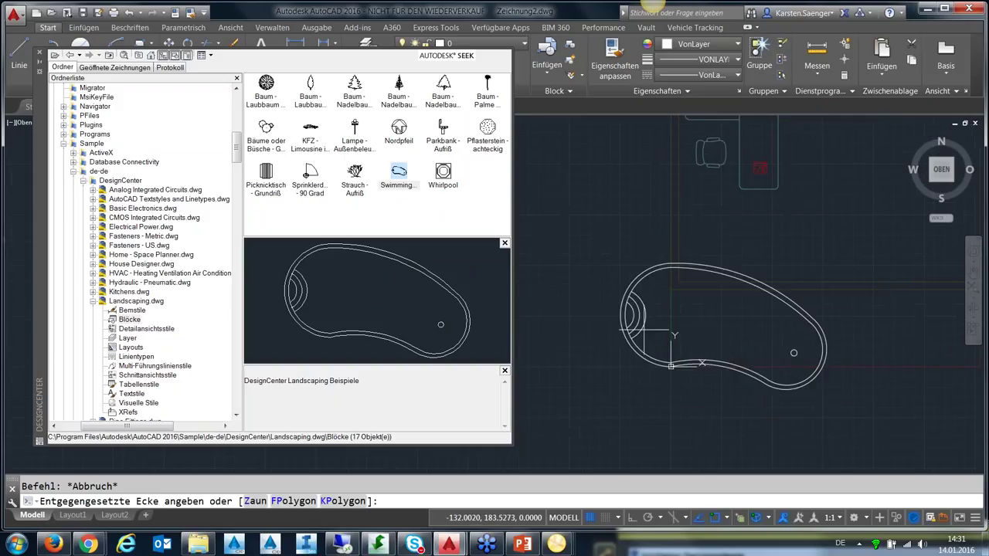
click(797, 247)
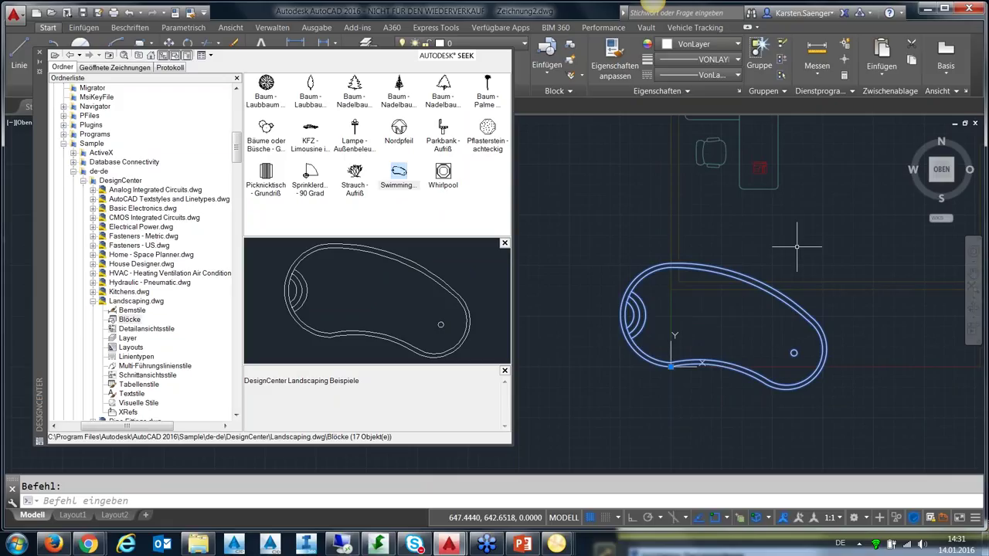
Step: Edit the pool in the Block Editor, erasing one object, and save the changes into Swimmingpool
right_click(749, 292)
click(811, 80)
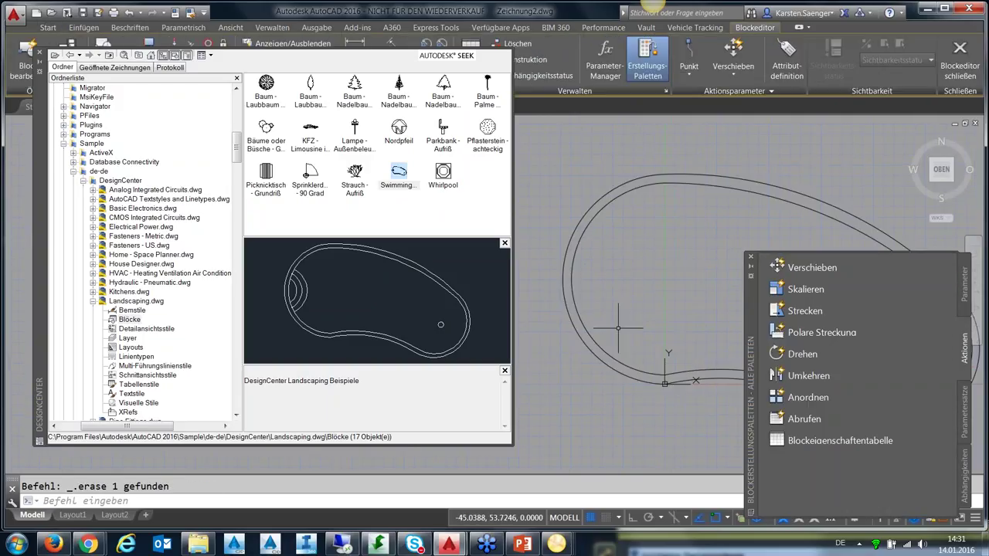
middle_drag(618, 329, 629, 287)
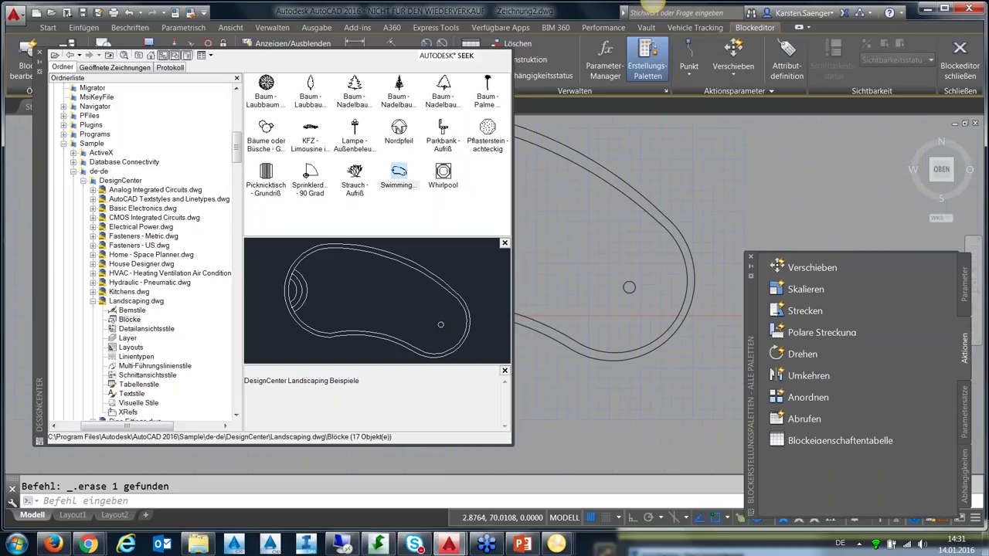
click(960, 58)
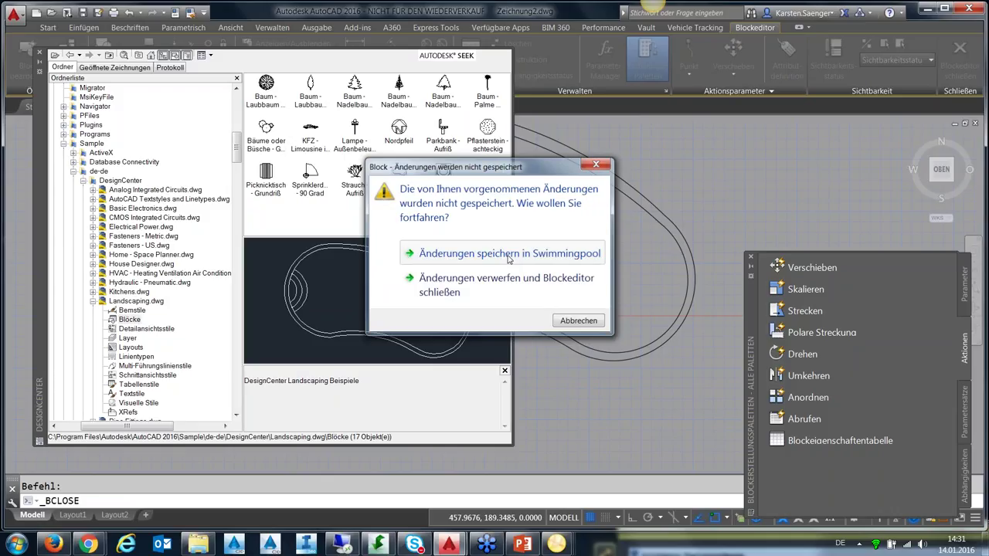
click(509, 255)
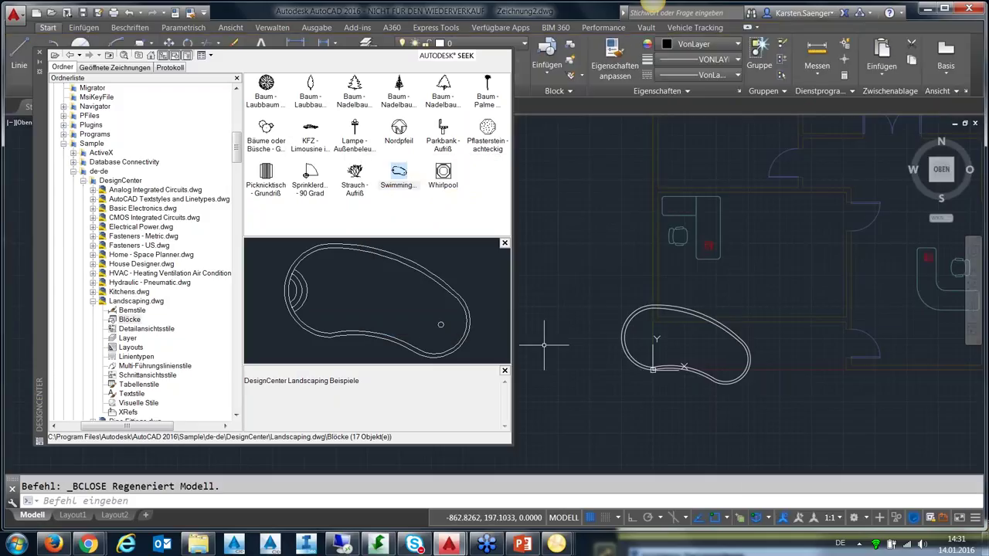
Step: Redefine the pool from the library Swimmingpool block again and select it in the plan
right_click(402, 171)
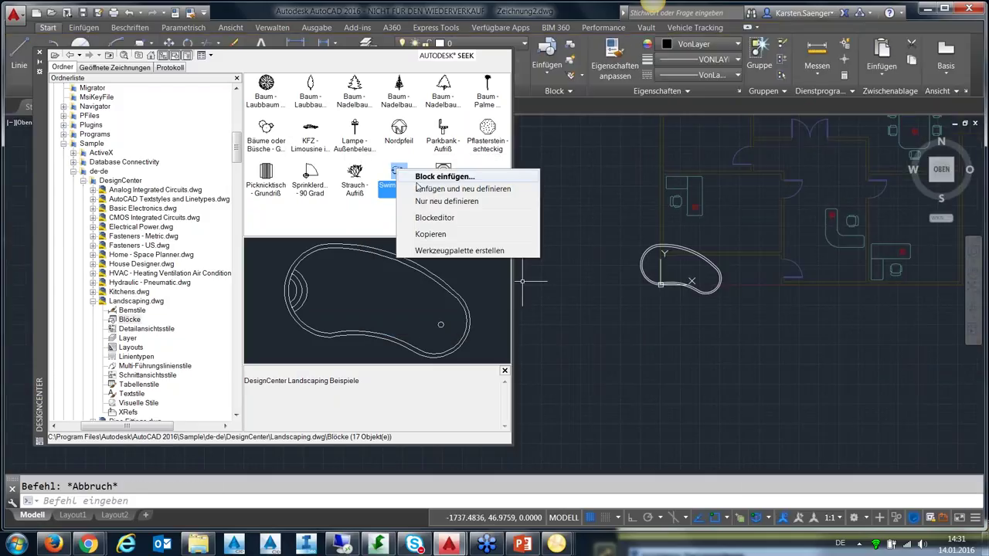
click(424, 202)
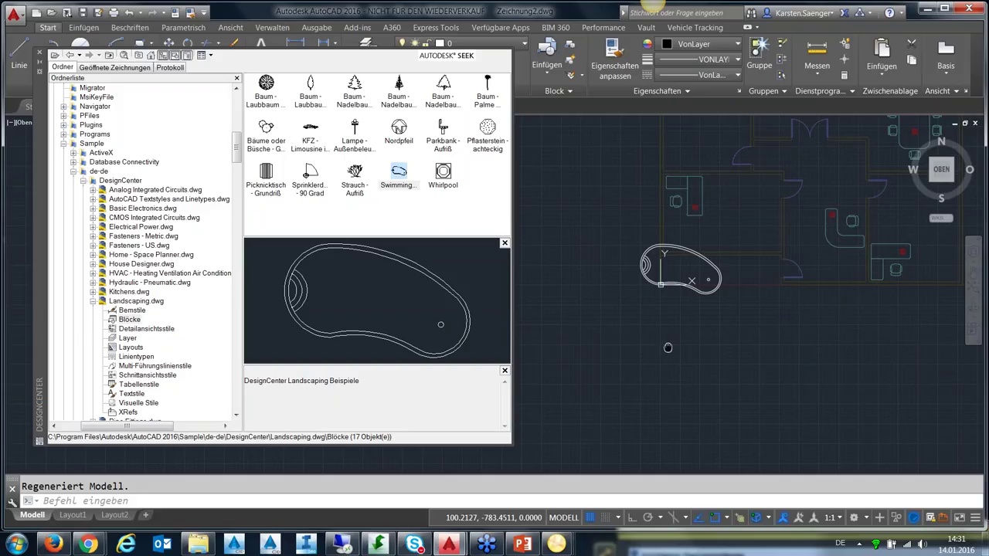
middle_drag(667, 348, 674, 394)
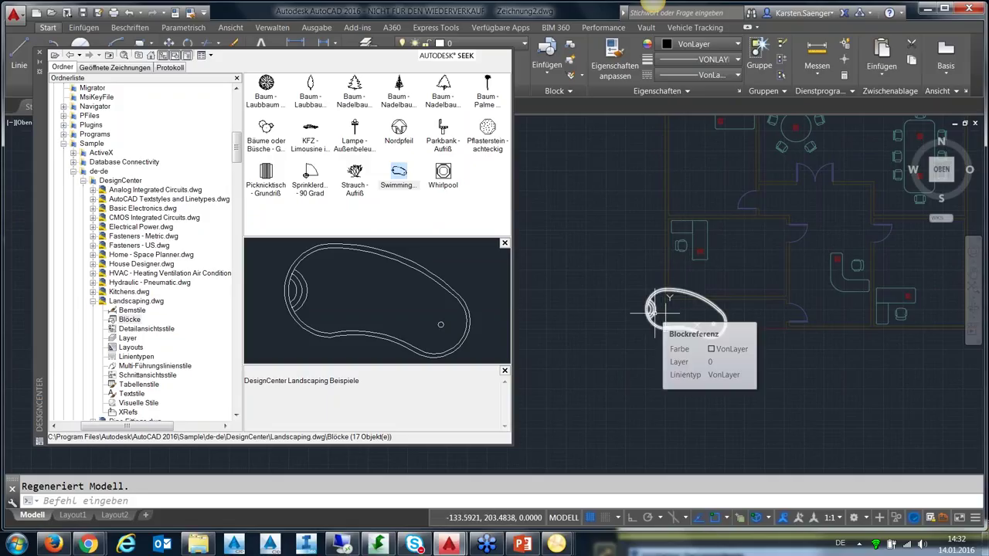
click(653, 318)
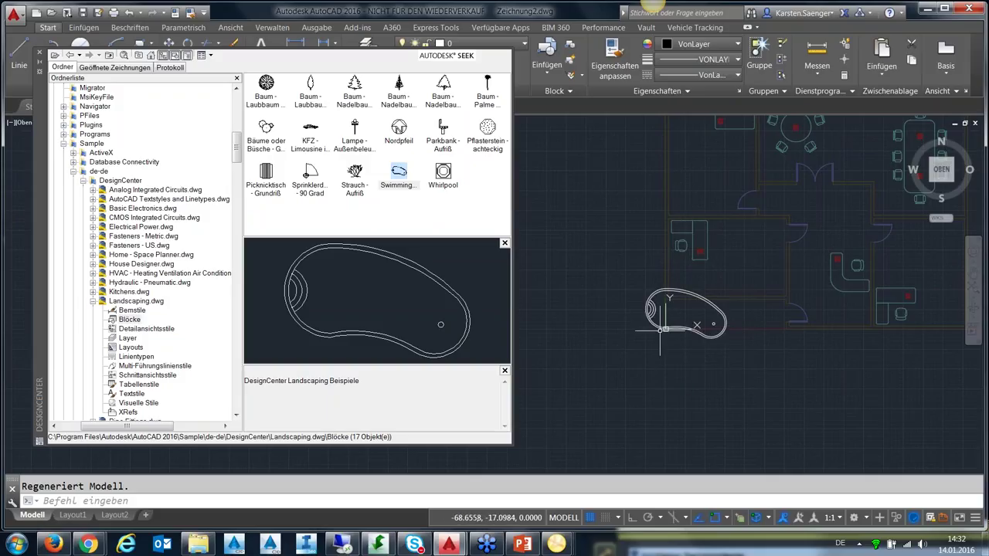
right_click(398, 179)
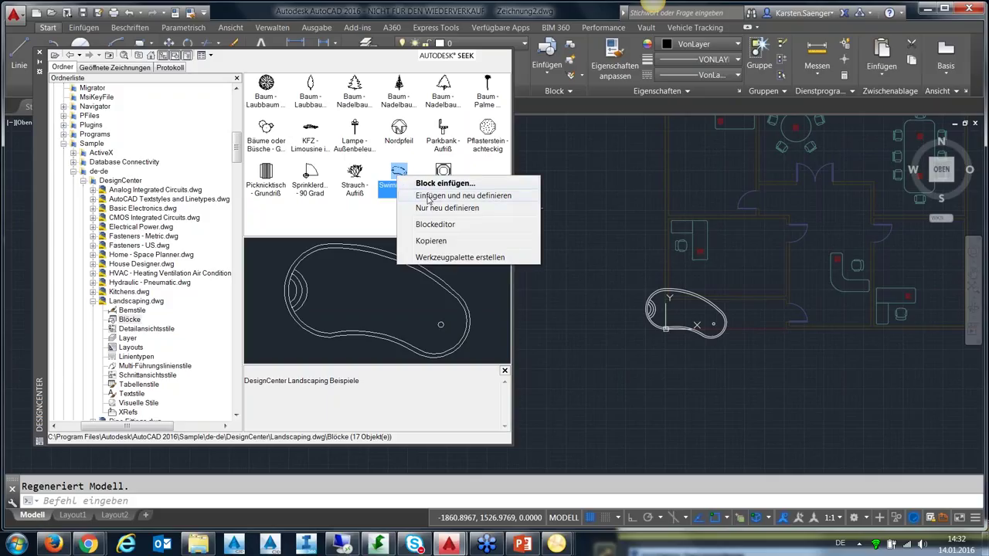
click(646, 269)
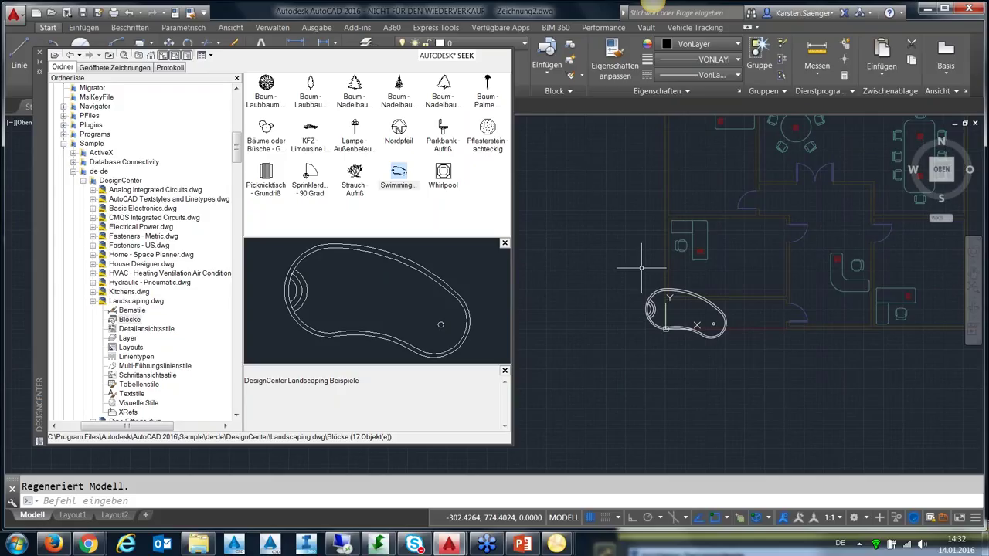
right_click(396, 174)
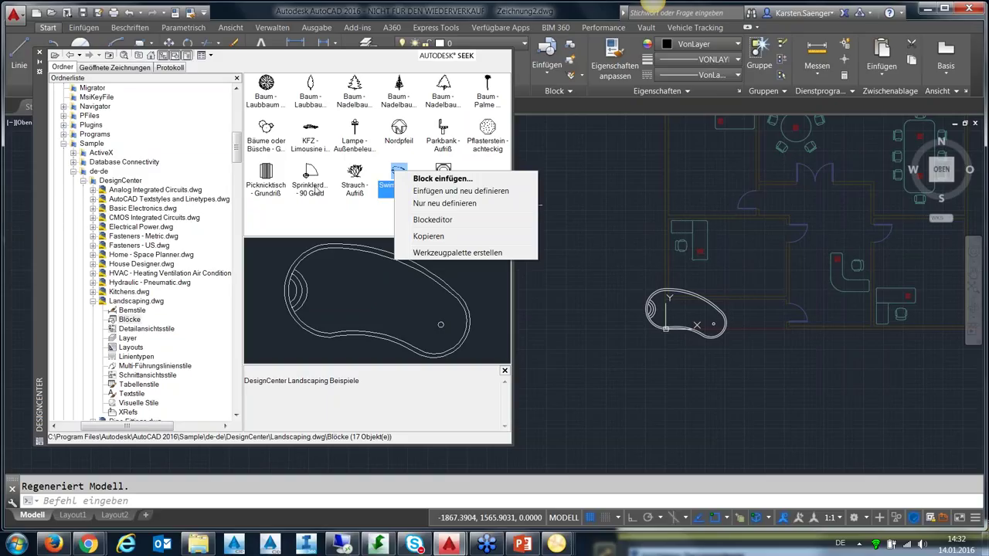
Step: Dismiss the block menu and browse DesignCenter to the home folder
click(314, 211)
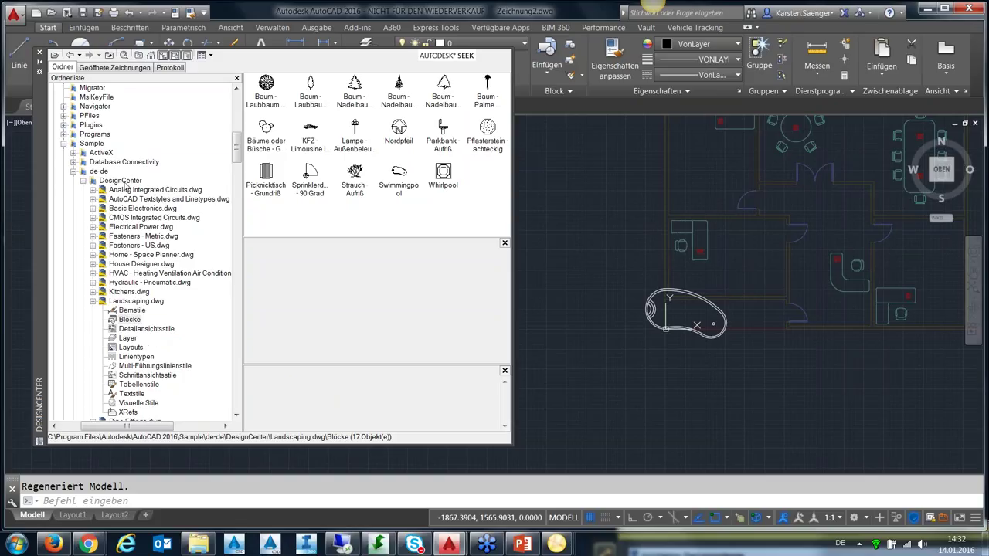
click(152, 56)
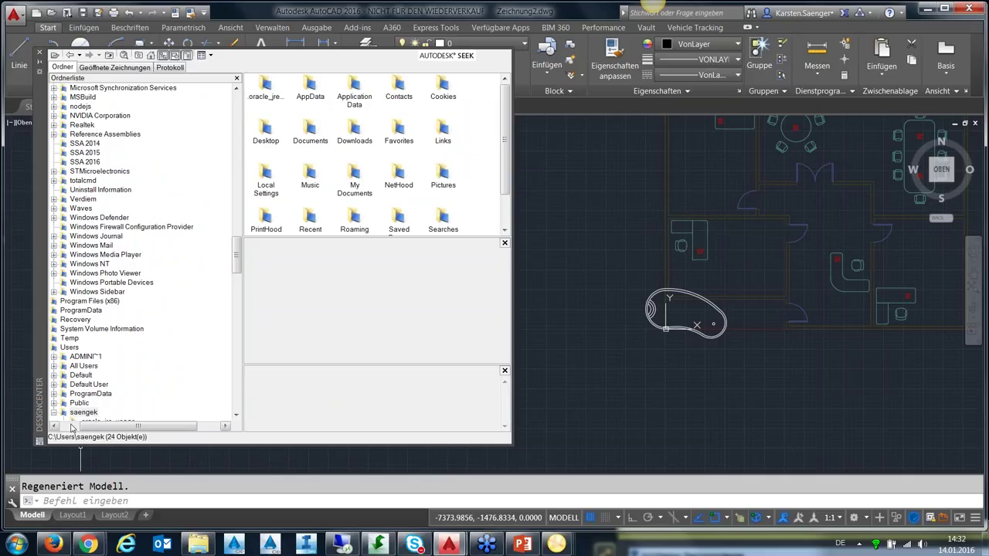
click(71, 427)
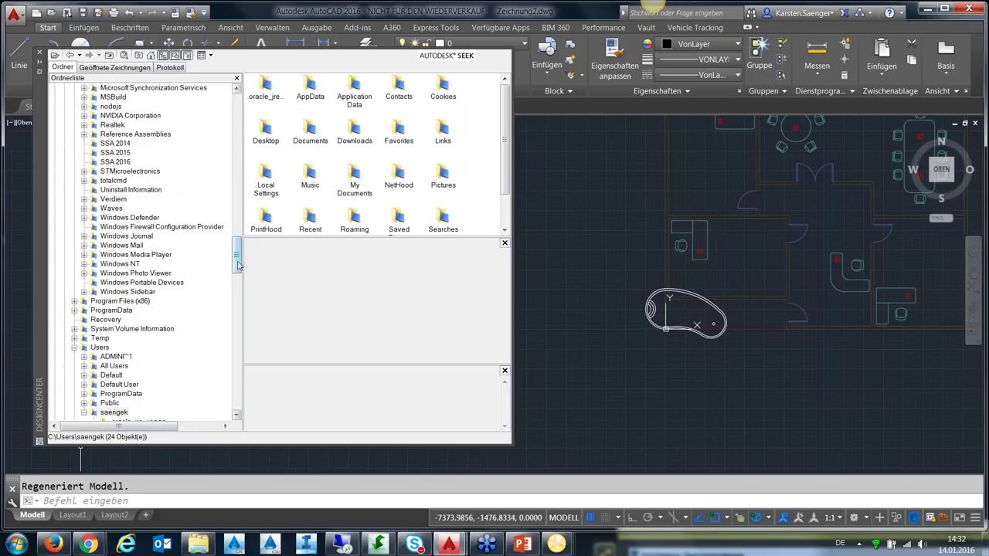
drag(238, 264, 238, 259)
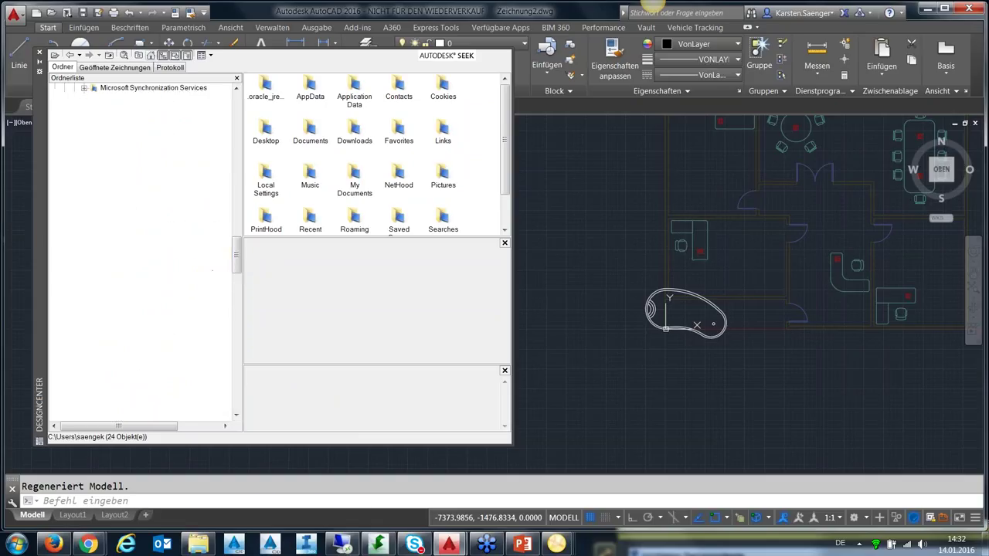
Step: Open the Layer Properties Manager with LA and close it again
click(629, 287)
key(Escape)
text(la)
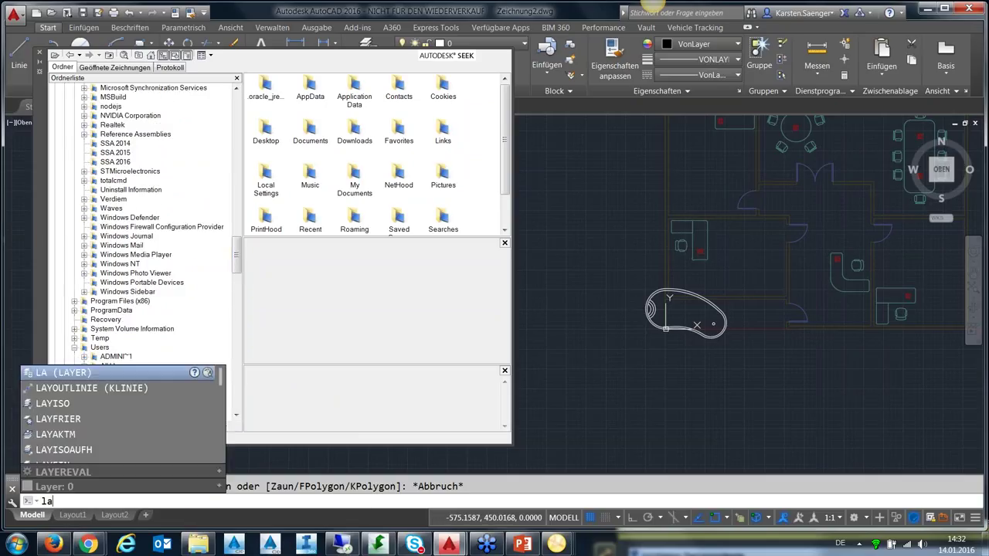
key(Return)
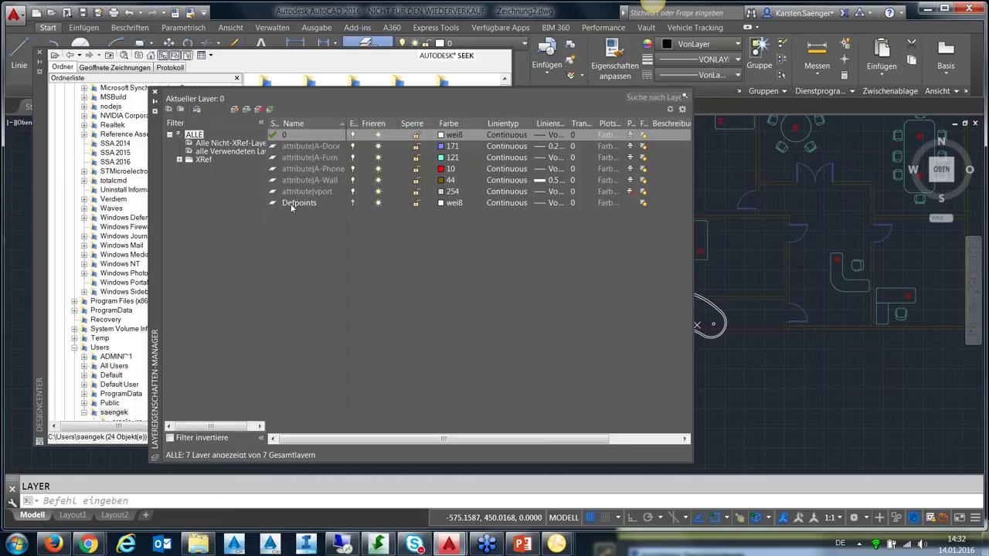
click(154, 94)
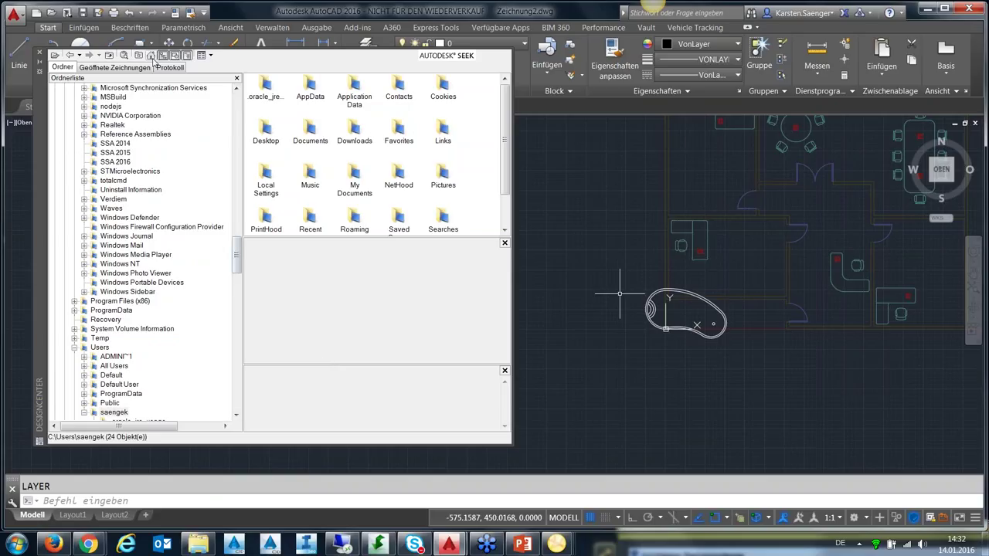
Step: Browse to the DesignCenter sample folder in Details view and open Landscaping.dwg
click(140, 55)
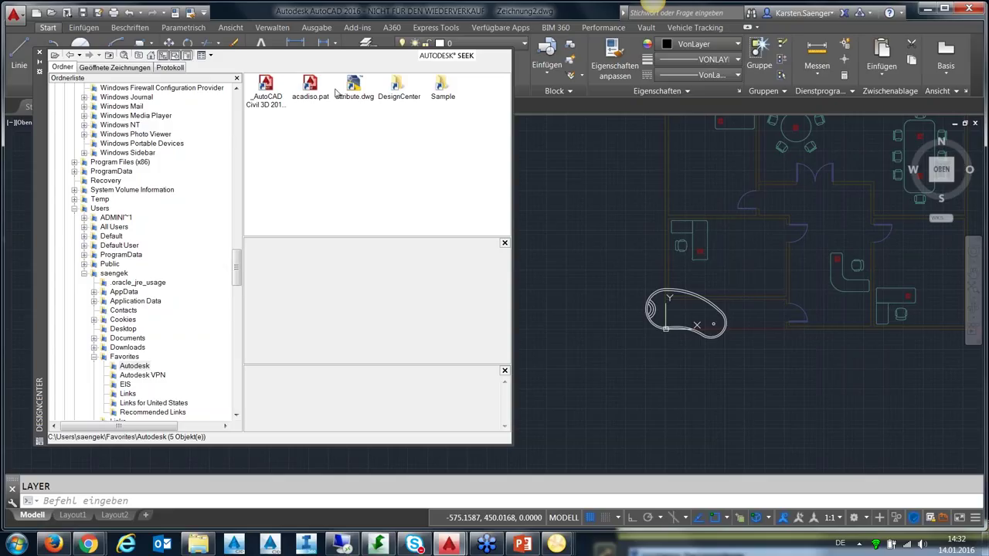
double_click(397, 87)
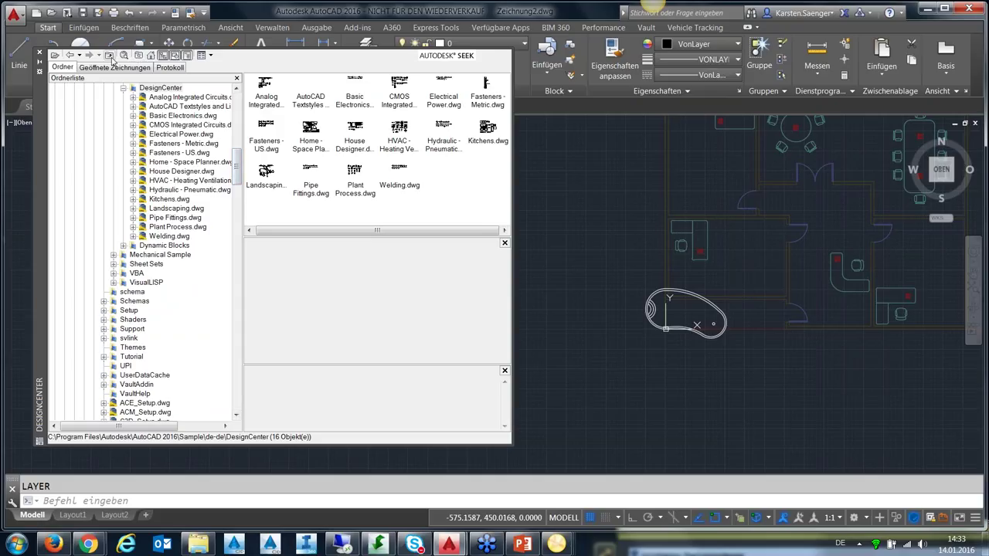
scroll(143, 247, down, 1)
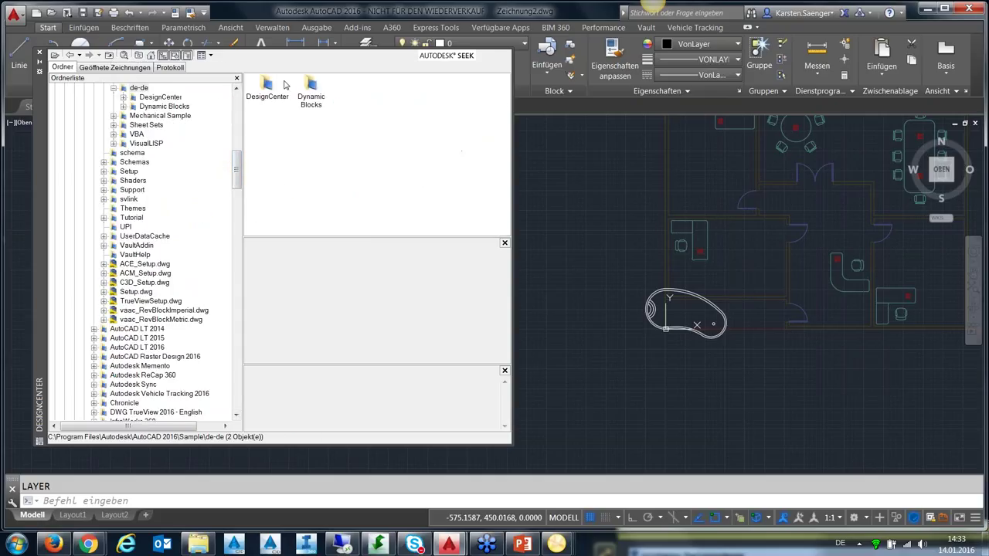
click(209, 55)
click(224, 106)
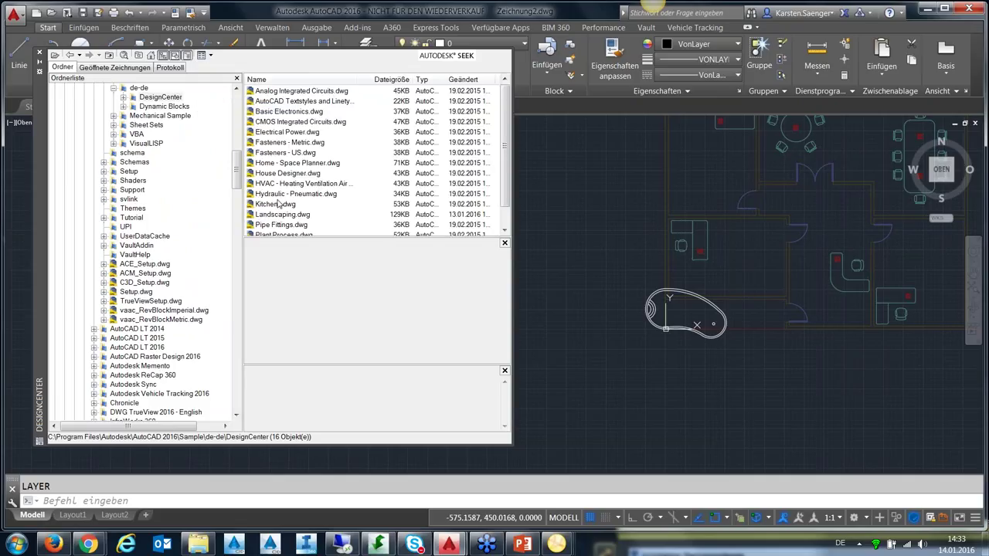
scroll(279, 204, down, 1)
click(282, 194)
double_click(282, 194)
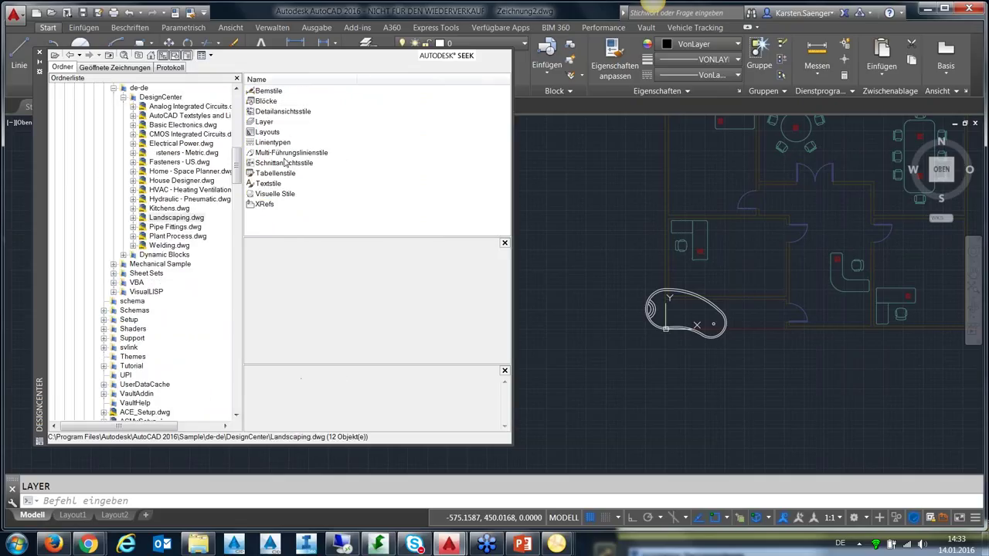
Step: Add Landscaping.dwg's layers 0 and LAYER01 to the current drawing
double_click(262, 122)
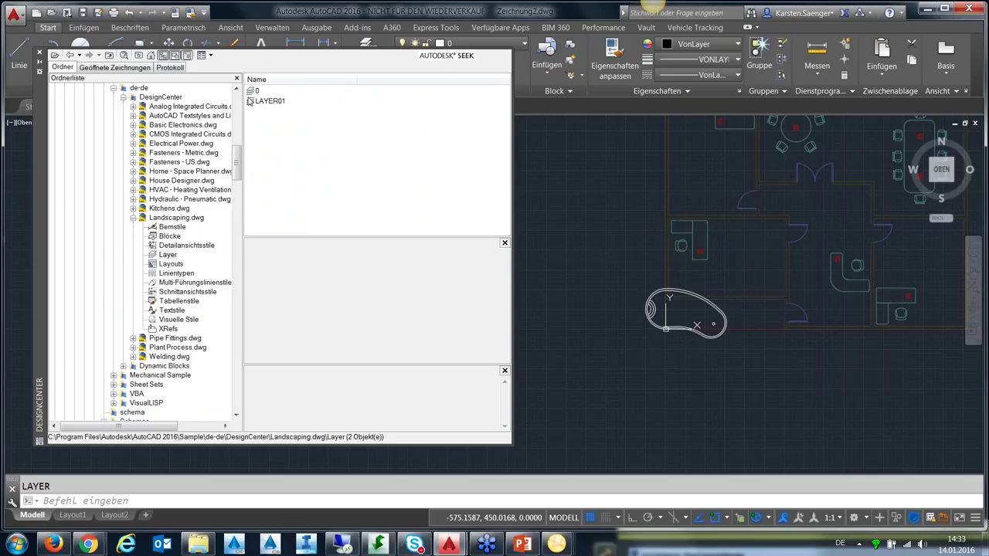
click(271, 101)
right_click(272, 103)
shift+click(257, 91)
right_click(264, 106)
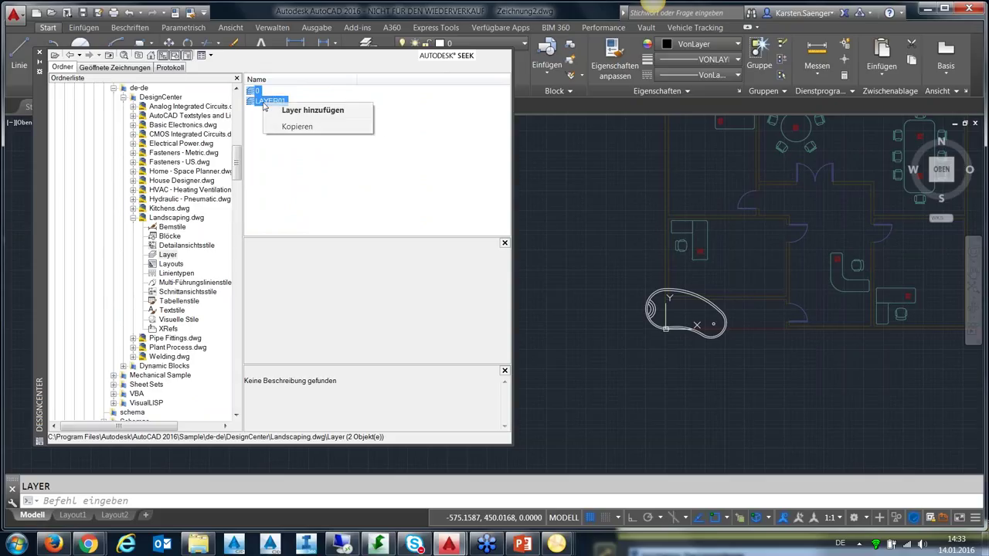
click(308, 110)
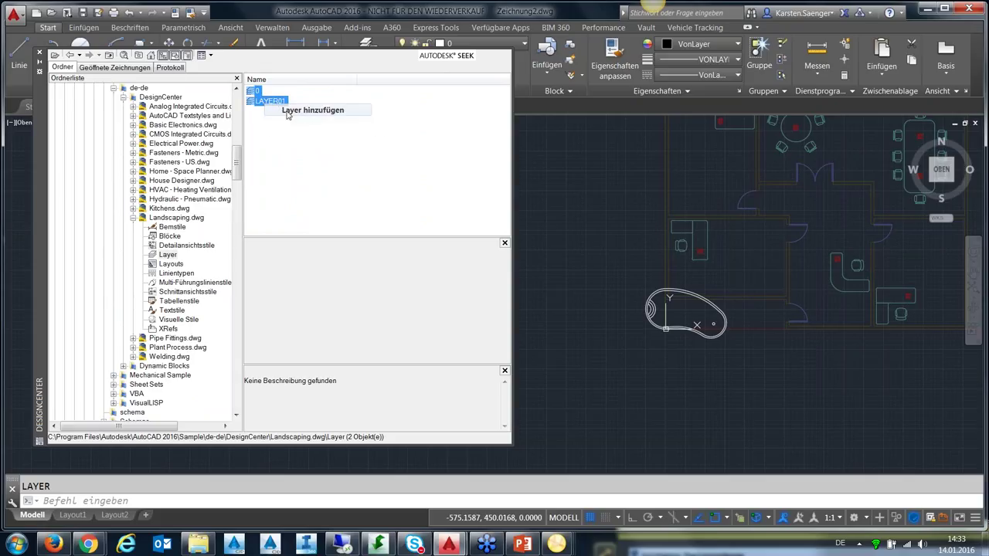
key(Escape)
click(558, 329)
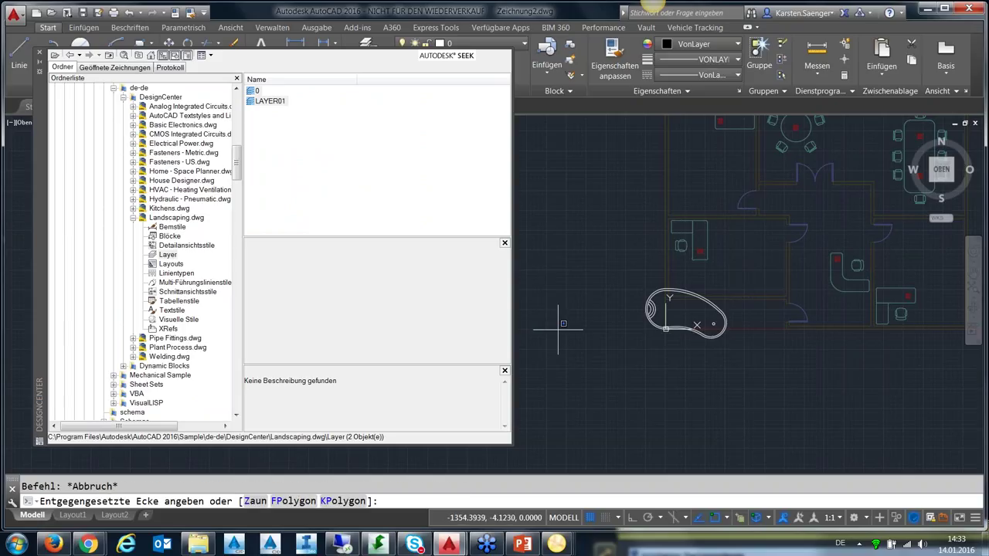
key(Escape)
click(564, 333)
key(Escape)
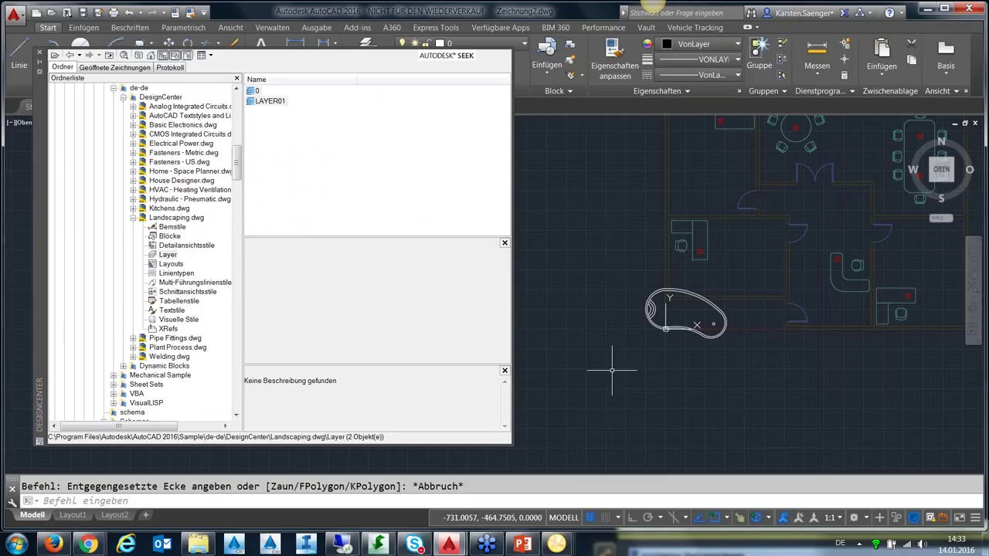
Step: Set LAYER01 to yellow, index colour 50, in the Layer Properties Manager
key(Escape)
text(la)
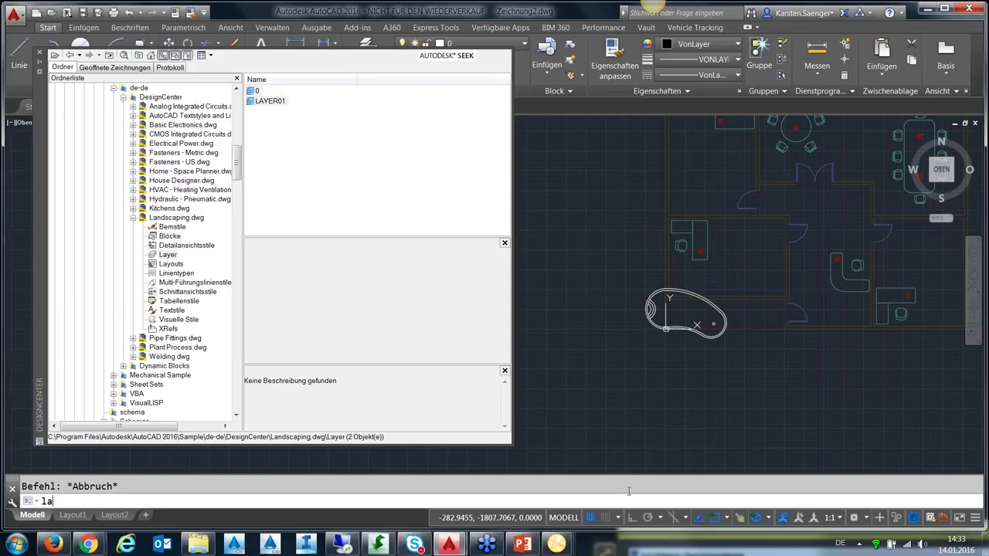
key(Return)
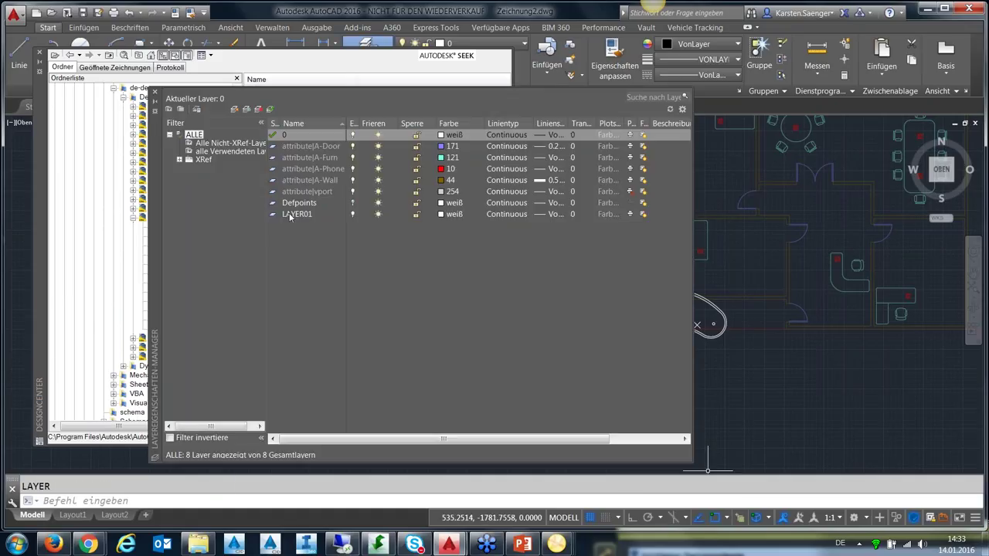
click(301, 214)
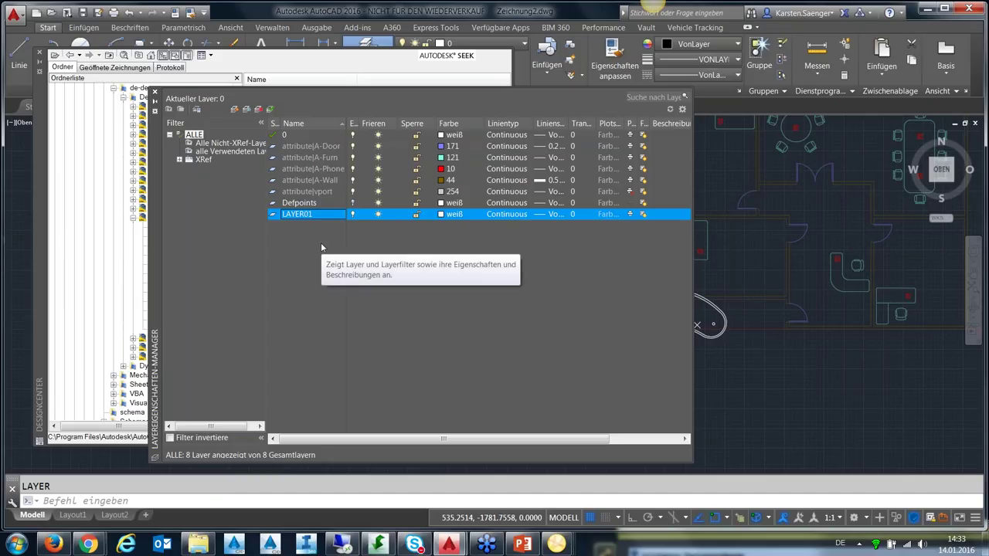
click(441, 220)
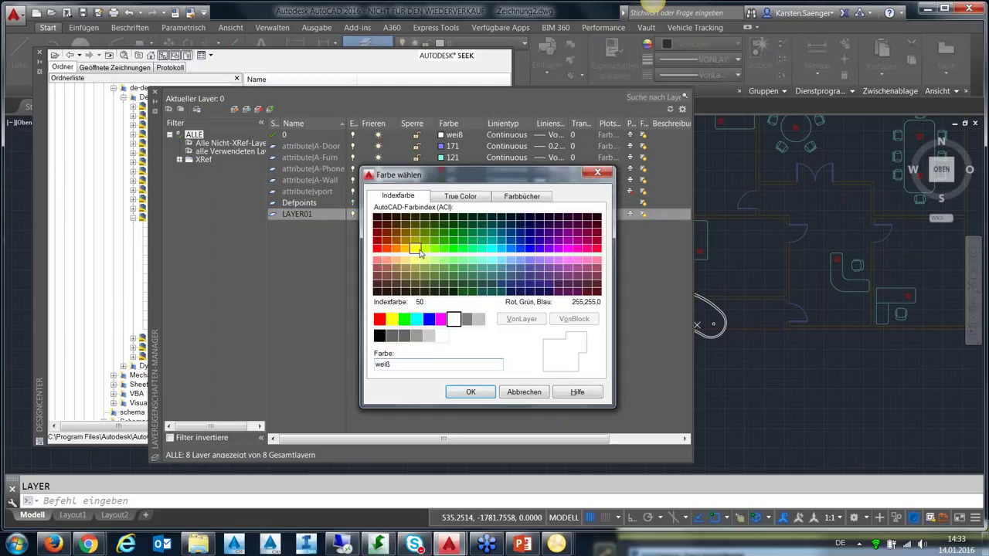
click(420, 254)
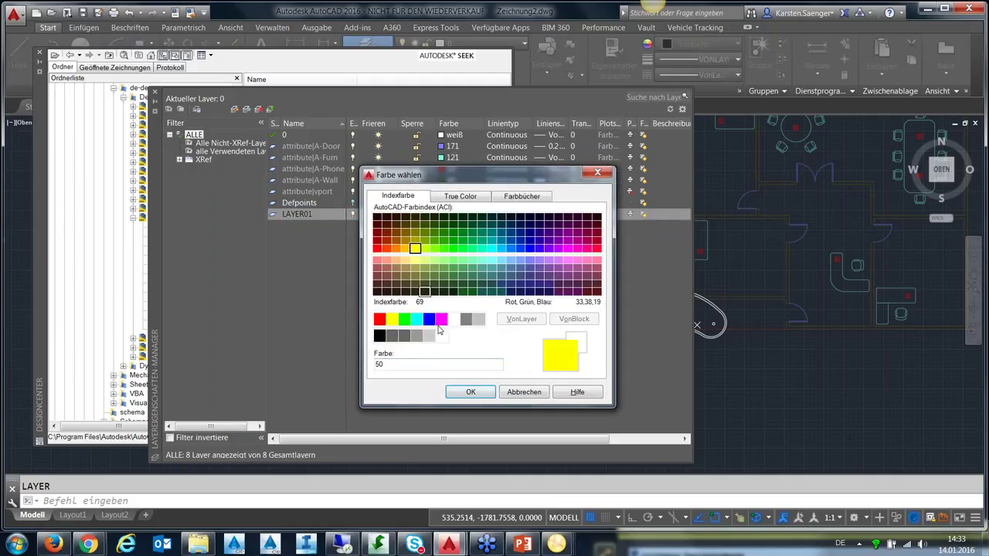
click(461, 396)
click(154, 91)
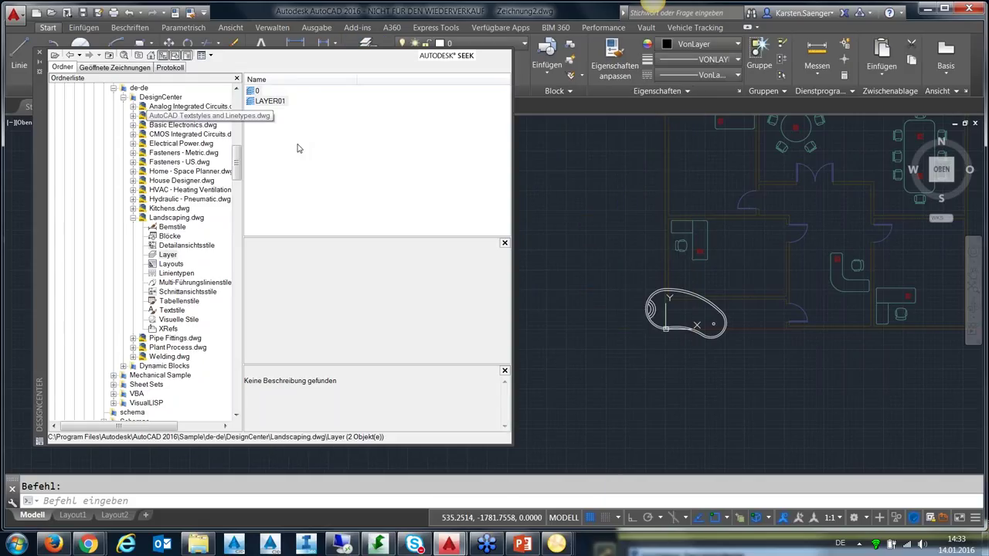
Step: Add LAYER01 again and reopen the layer list to confirm it has colour 50
right_click(271, 101)
click(286, 112)
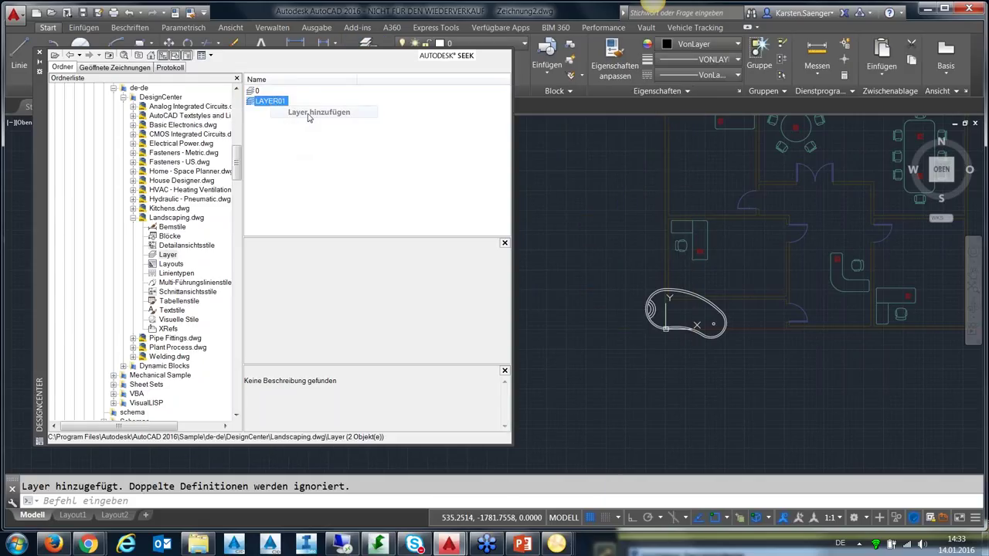
right_click(602, 280)
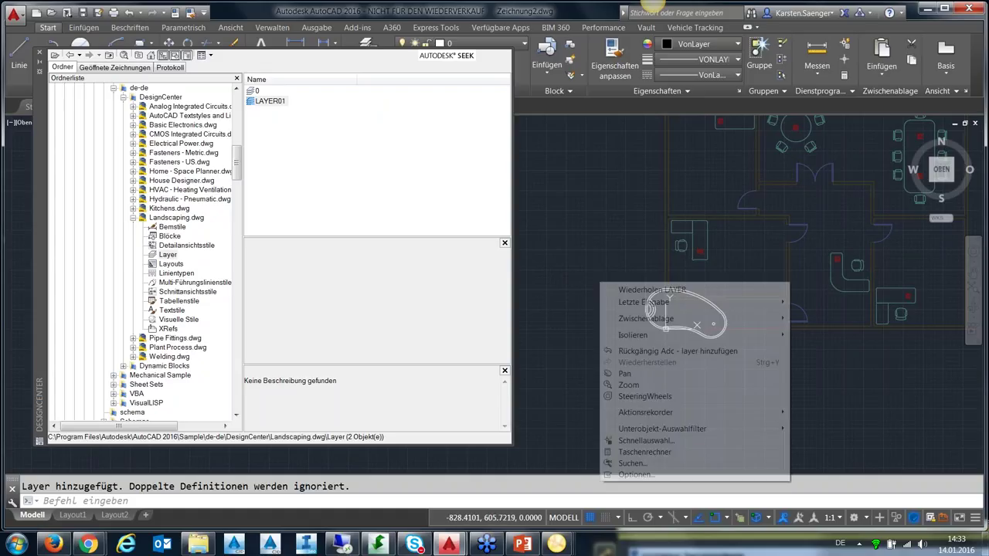
click(577, 276)
text(la)
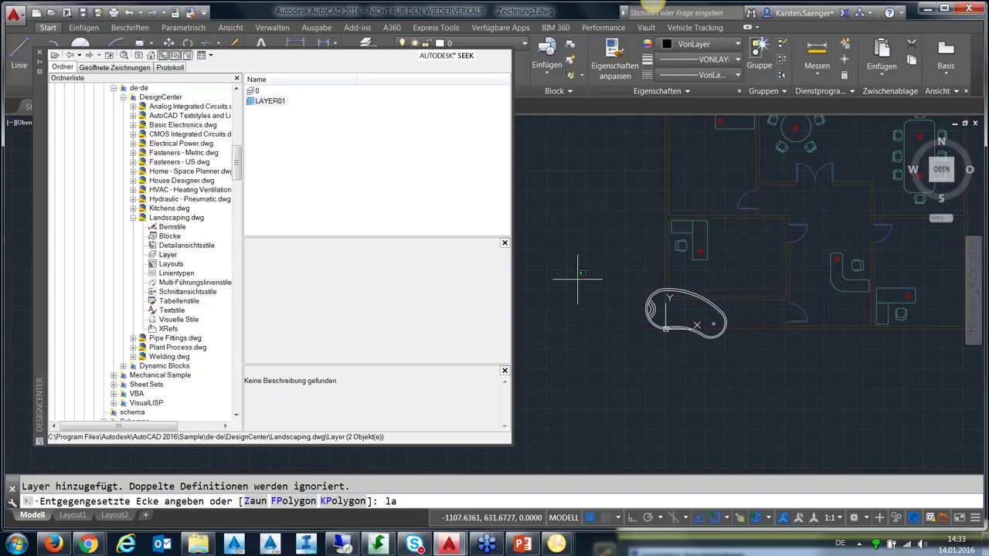
key(Return)
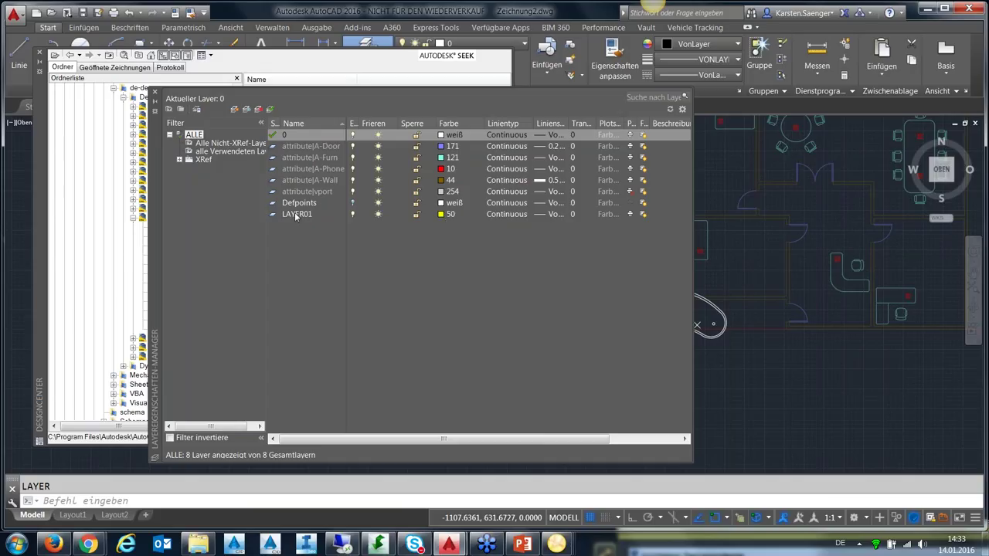
click(155, 91)
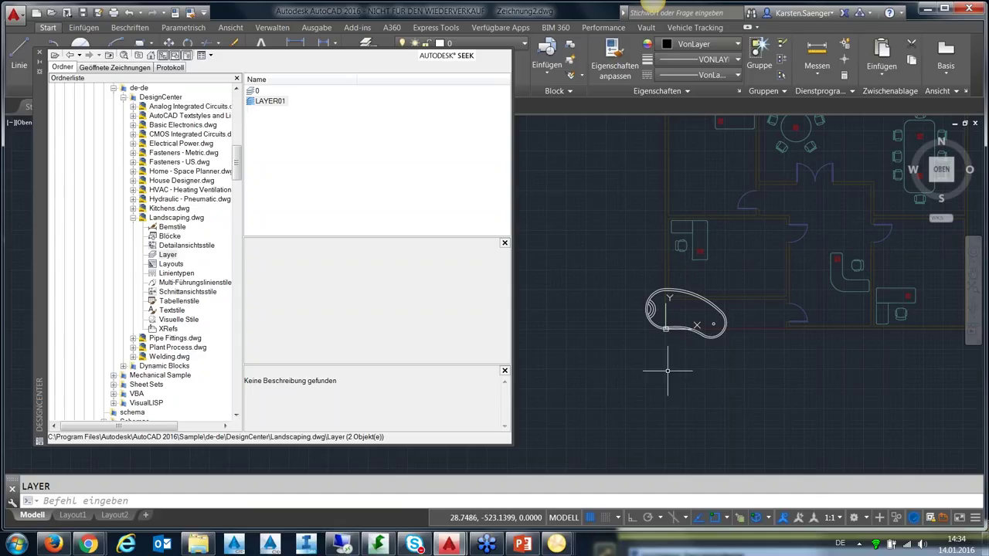
Step: Open DesignCenter Search and set it to look for hatch pattern files
key(Escape)
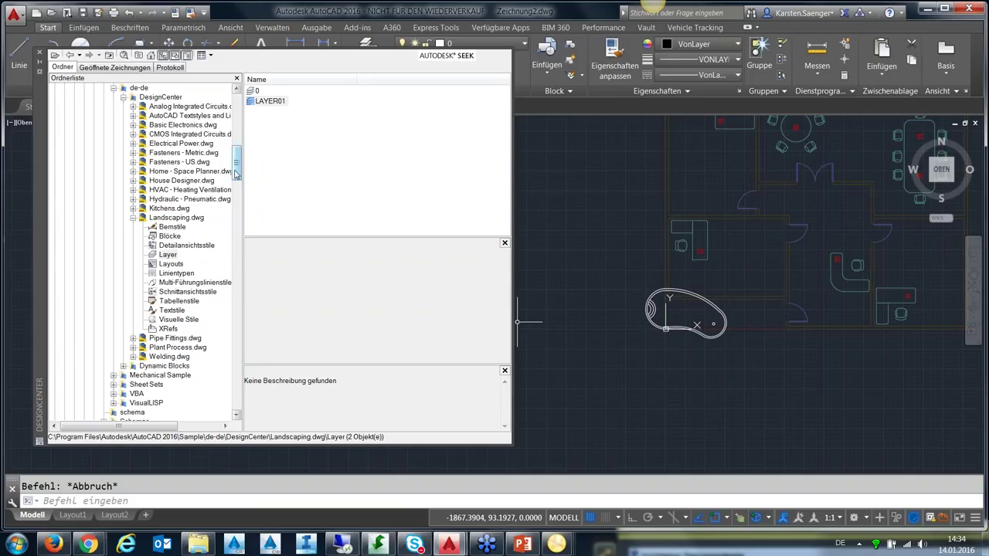
drag(237, 173, 237, 114)
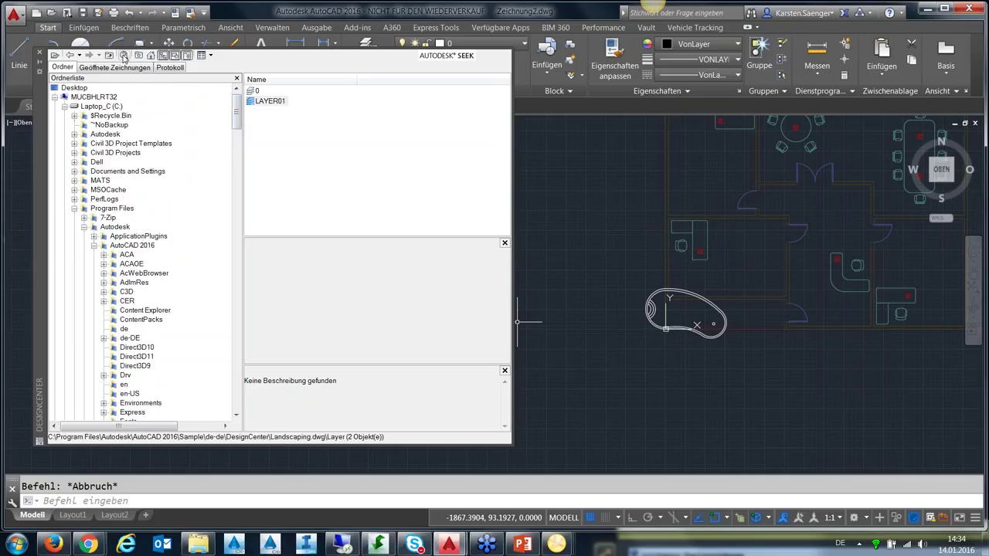
click(123, 56)
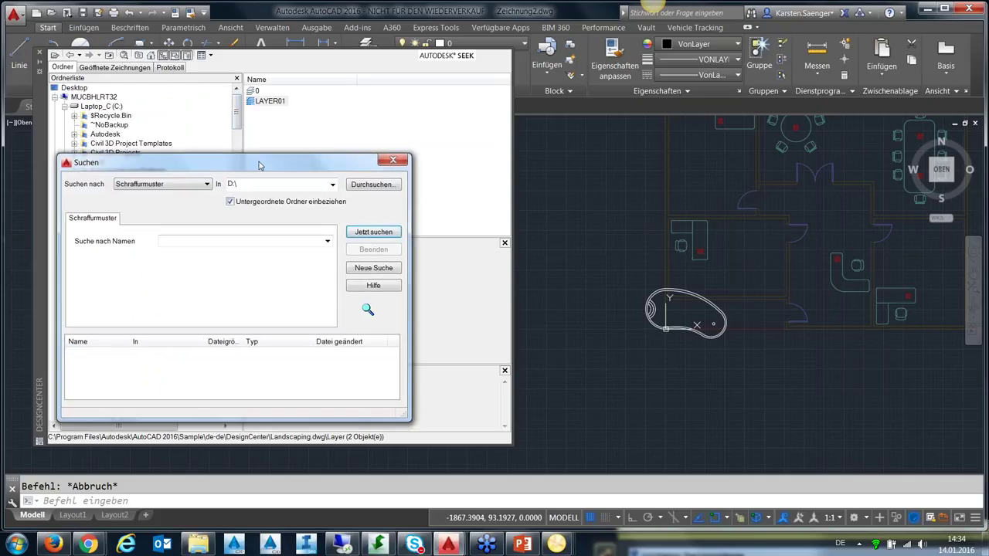
drag(257, 167, 483, 74)
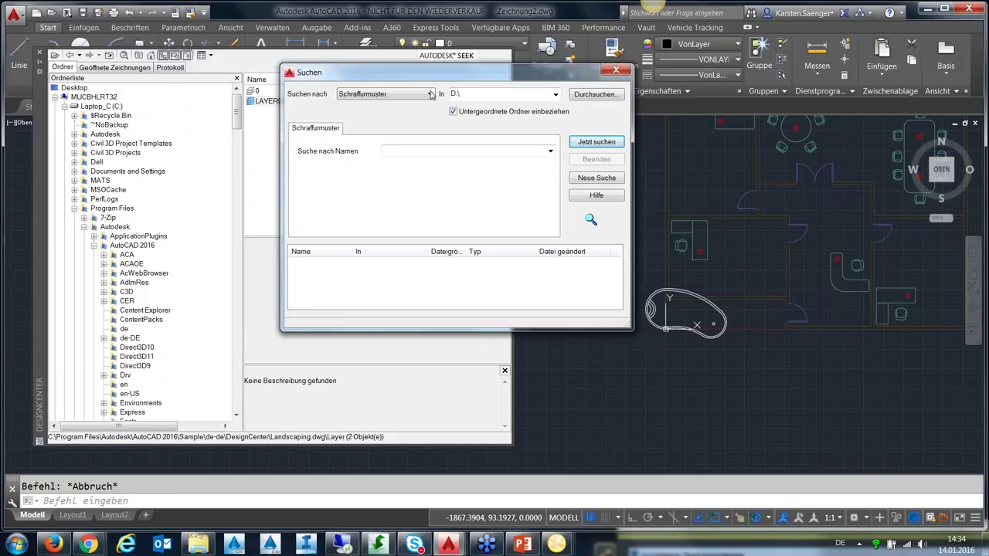
click(431, 94)
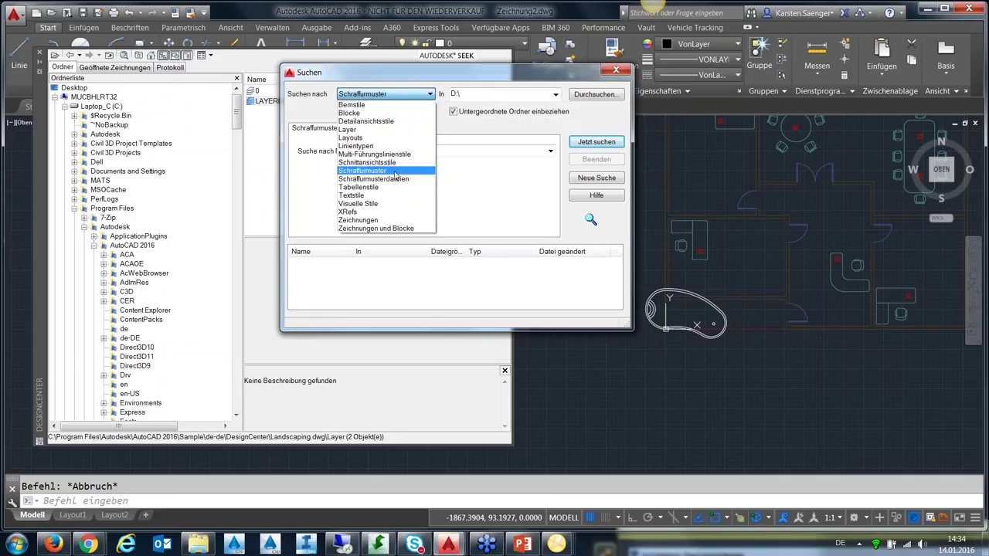
click(397, 178)
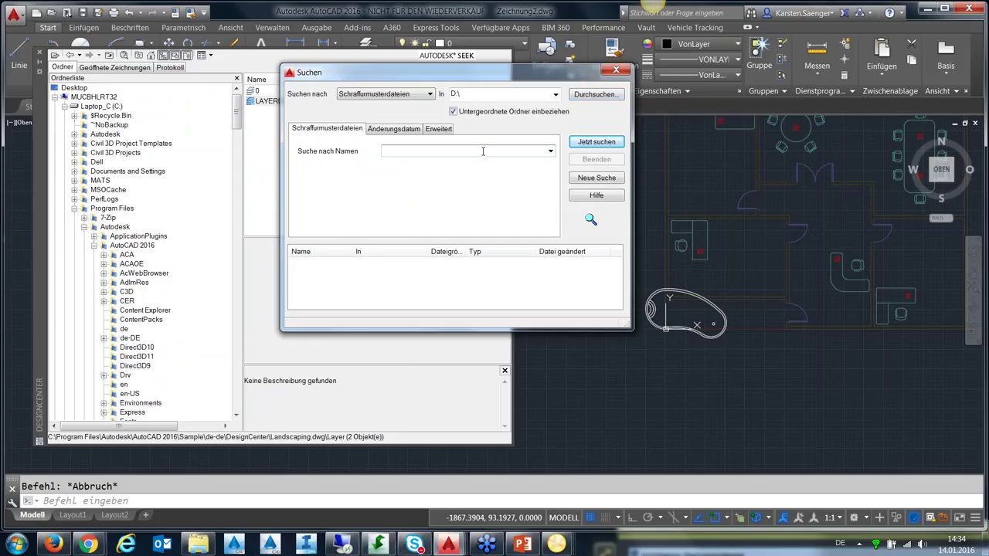
Step: Search for acadiso.pat, enlarge the results to show the 7 matches, then close the search
text(acadiso.pat)
click(596, 143)
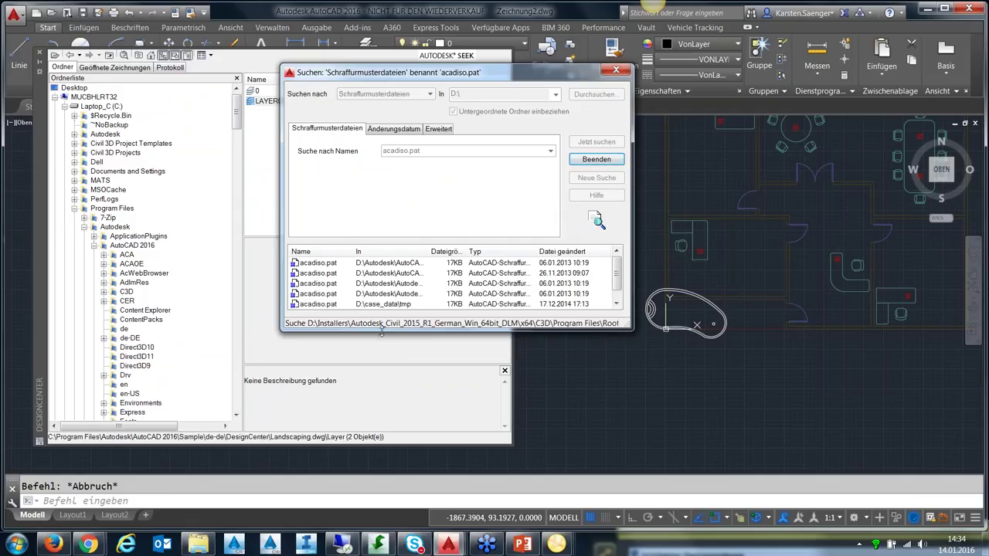
drag(381, 330, 382, 407)
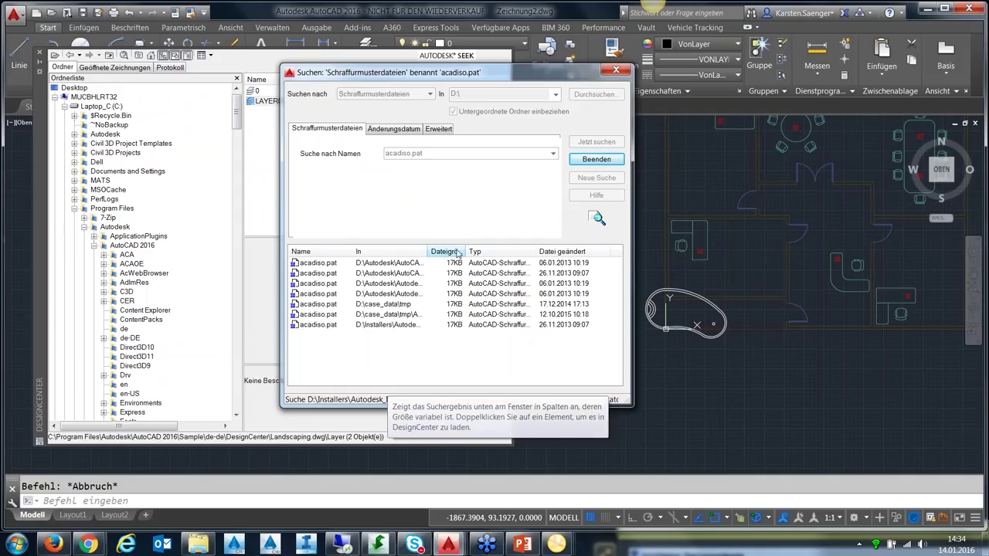
drag(427, 252, 468, 248)
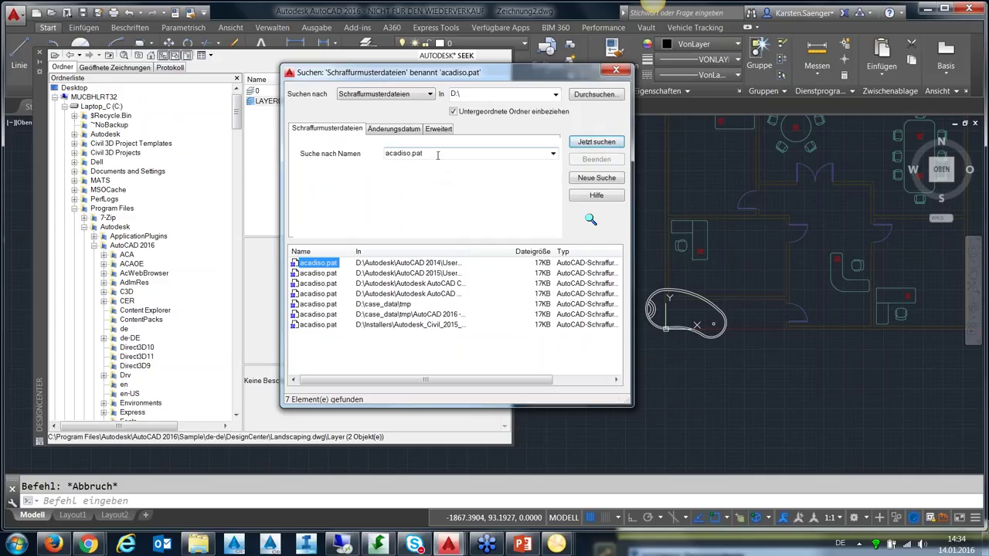
key(Escape)
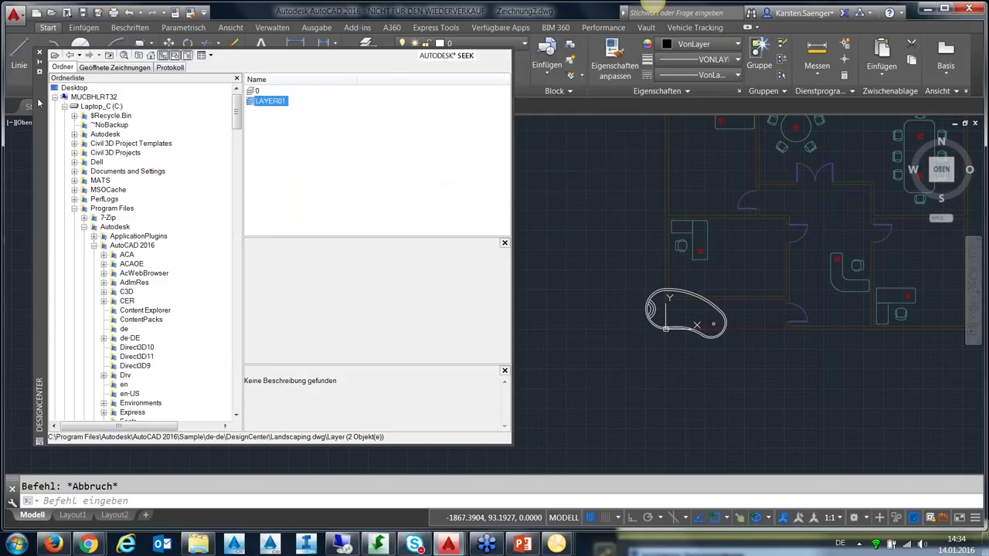
Step: Adjust the DesignCenter palette and draw a small rectangle left of the floor plan
drag(39, 103, 37, 129)
right_click(37, 128)
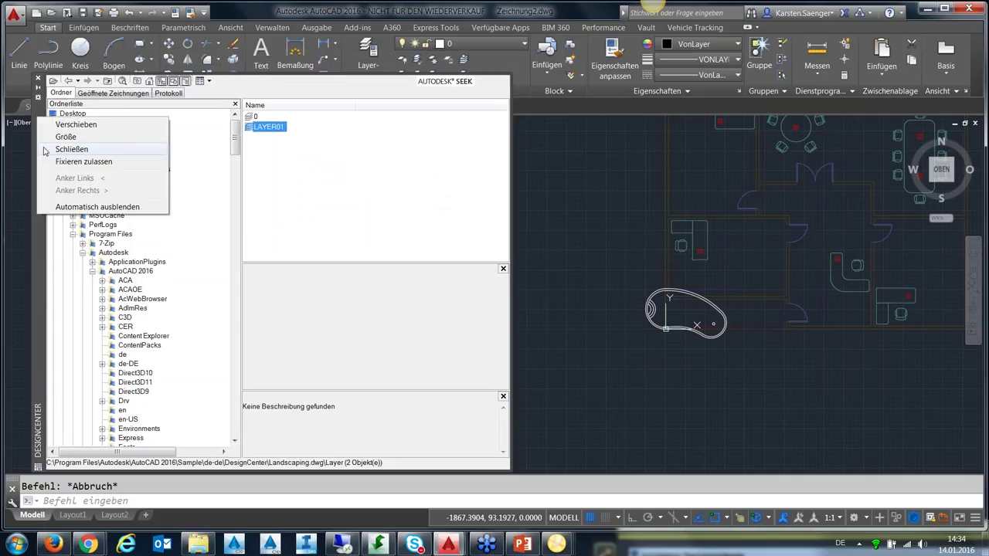
key(Escape)
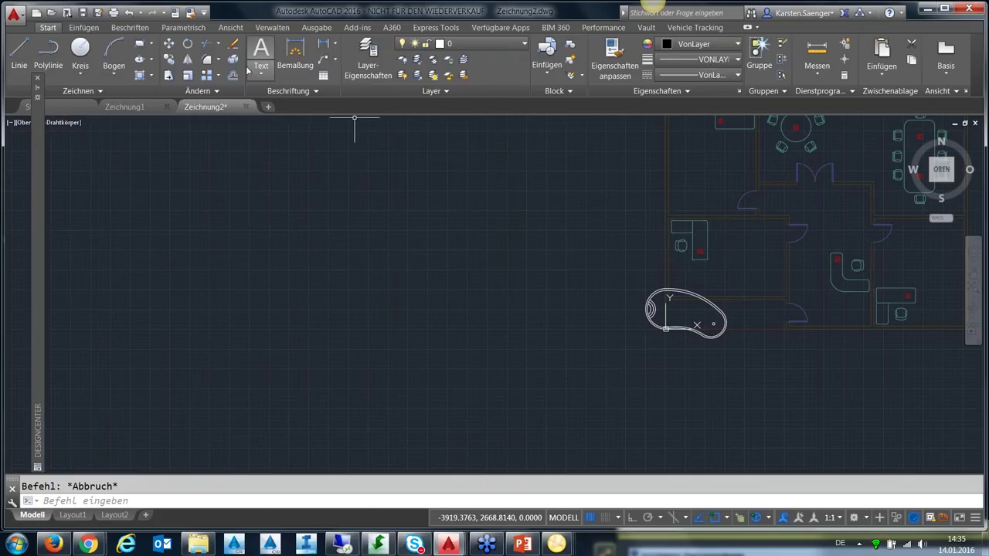
text(rec)
key(Return)
click(486, 220)
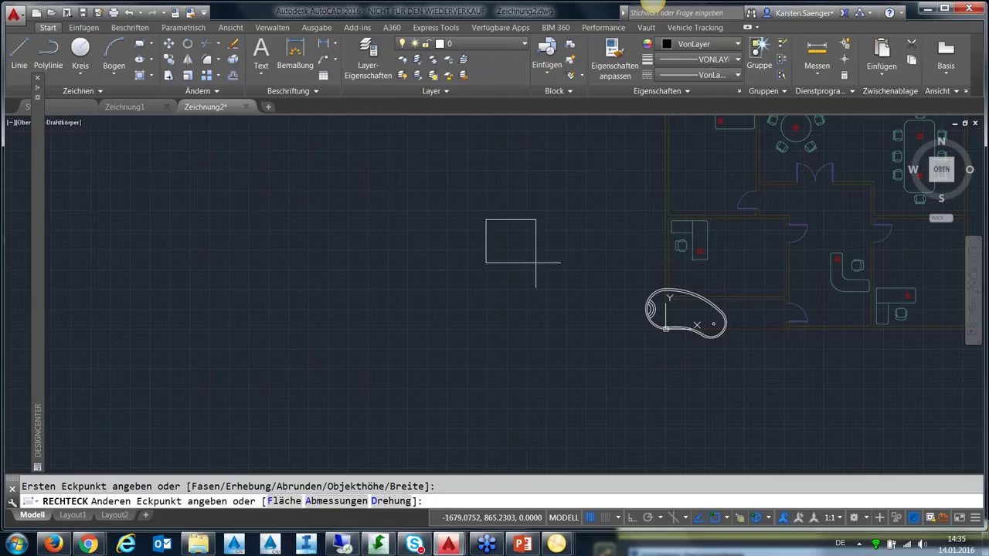
click(543, 265)
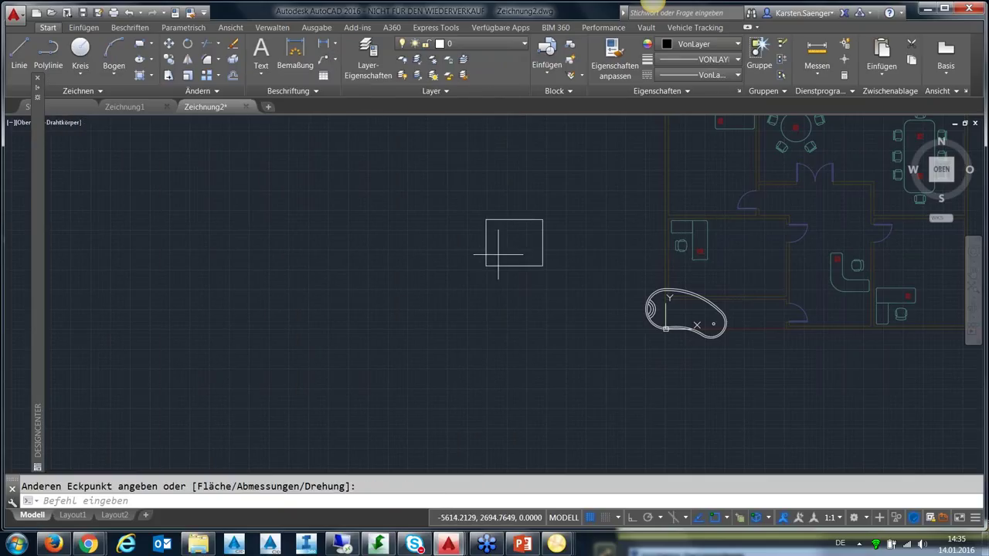
Step: Fill the rectangle with the ANSI31 hatch pattern
text(h)
key(Return)
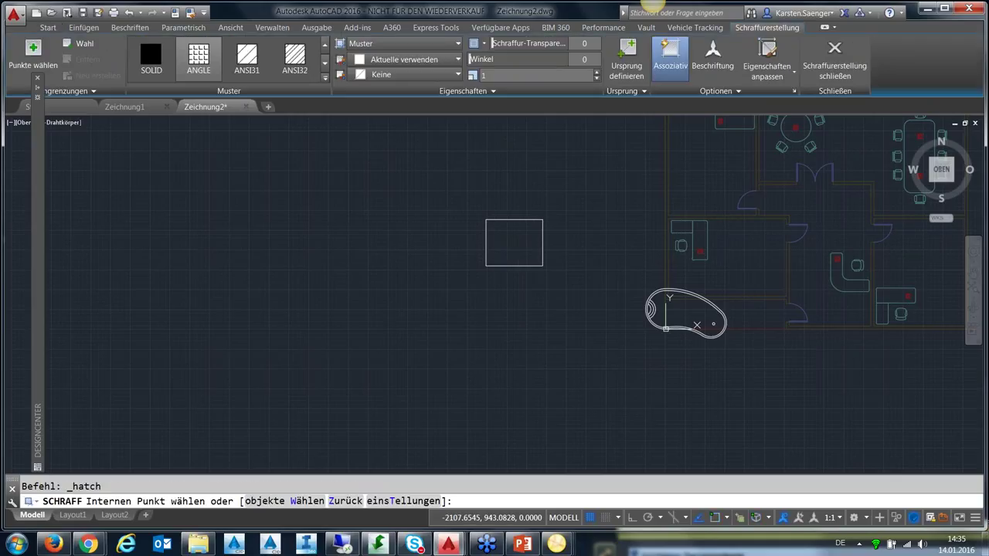
click(514, 242)
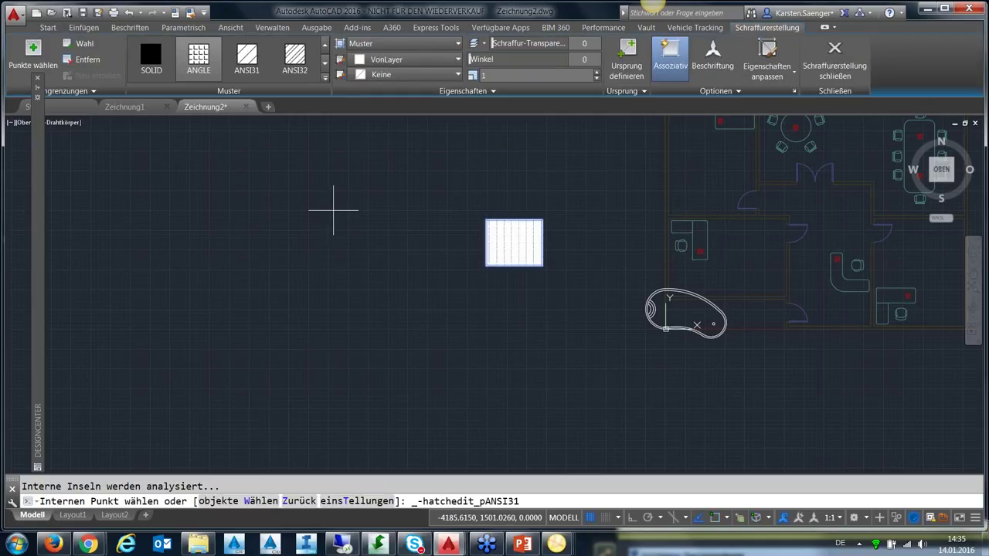
key(Escape)
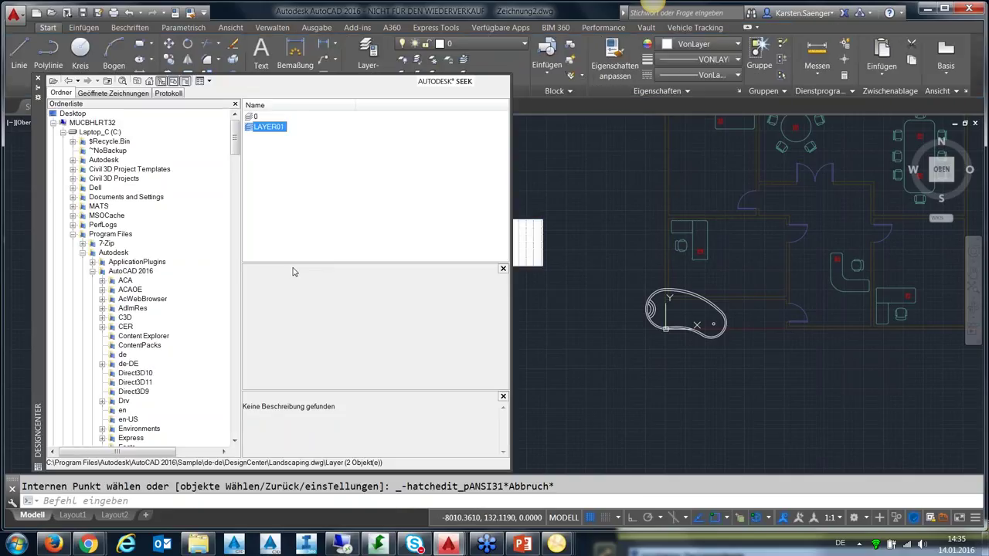
Step: Search for ANSI31, close the search, then select and deselect the rectangle's hatch
text(ANSI)
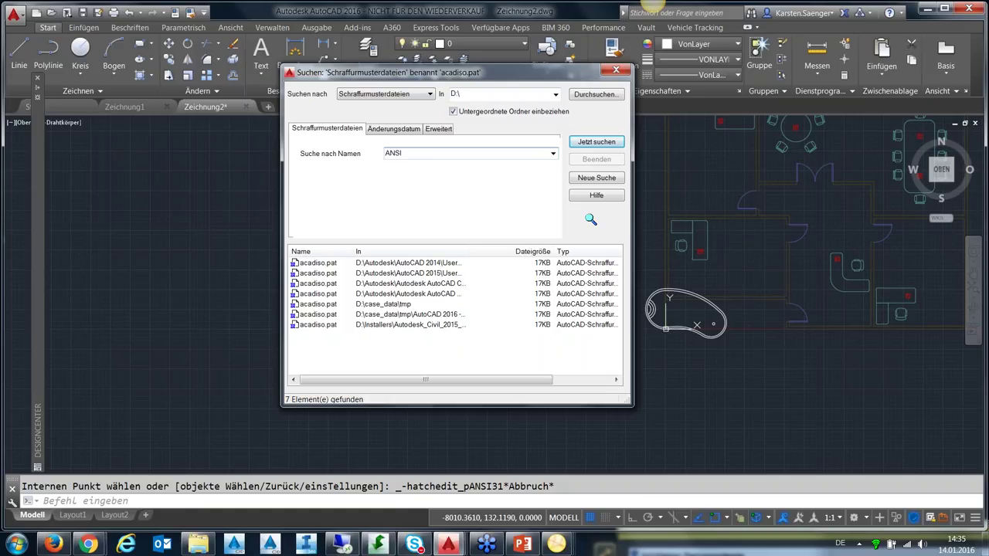
text(31)
click(596, 141)
click(555, 93)
click(517, 133)
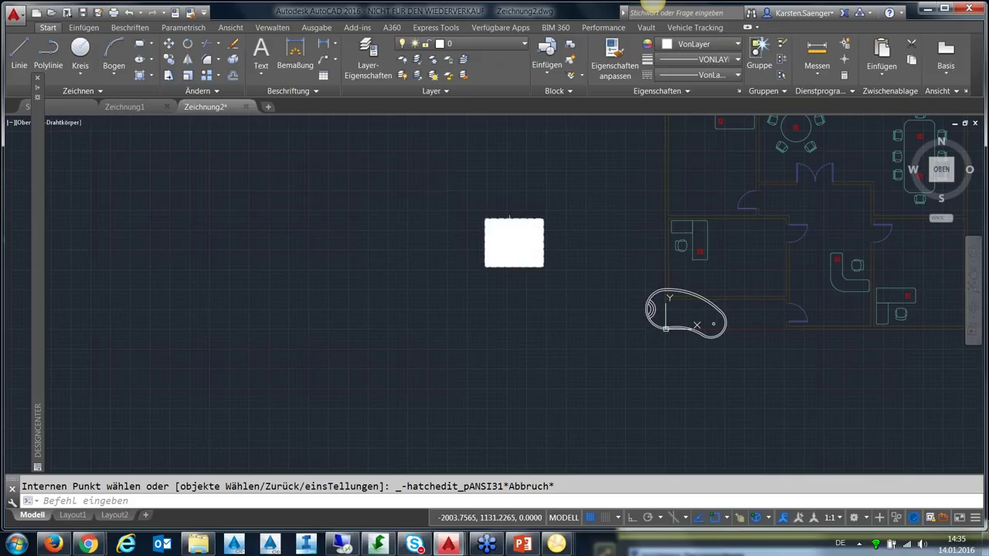
click(516, 243)
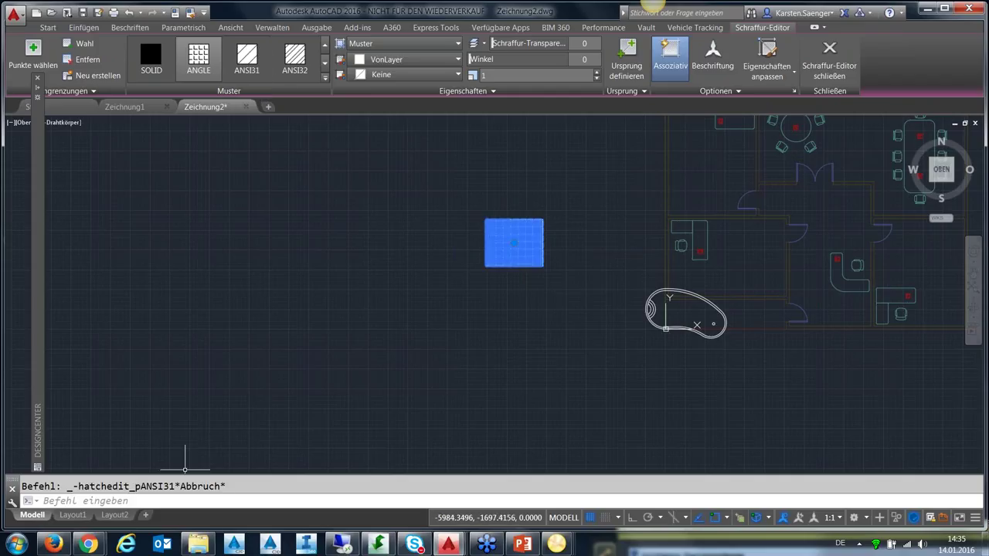
key(Escape)
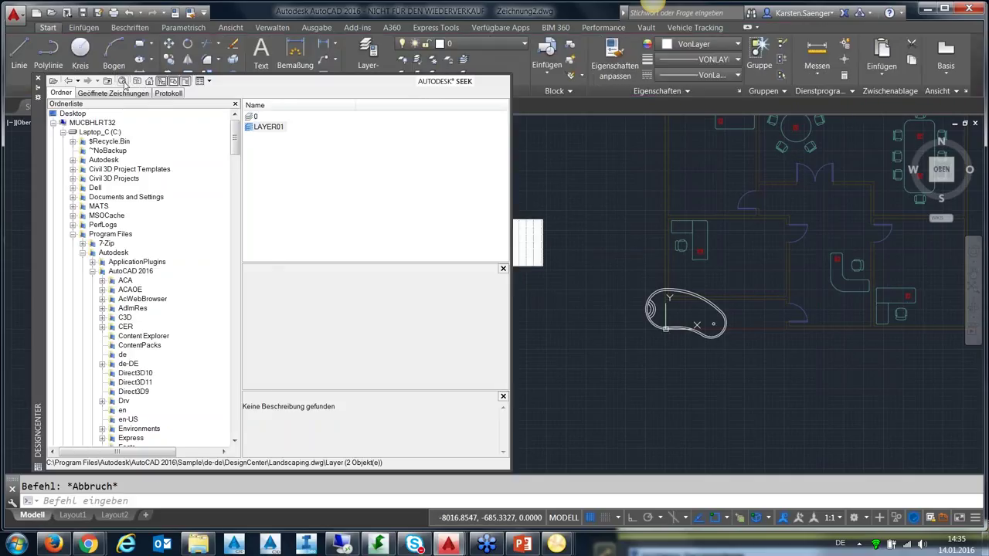
Step: Search drive D for the ANSI31 pattern with Look for set to Hatch Patterns
click(123, 81)
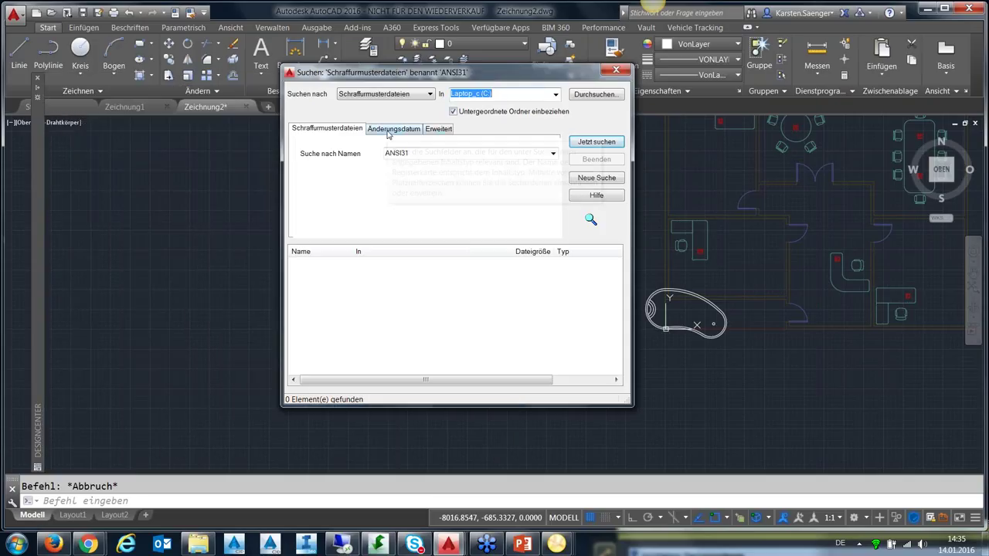
click(396, 152)
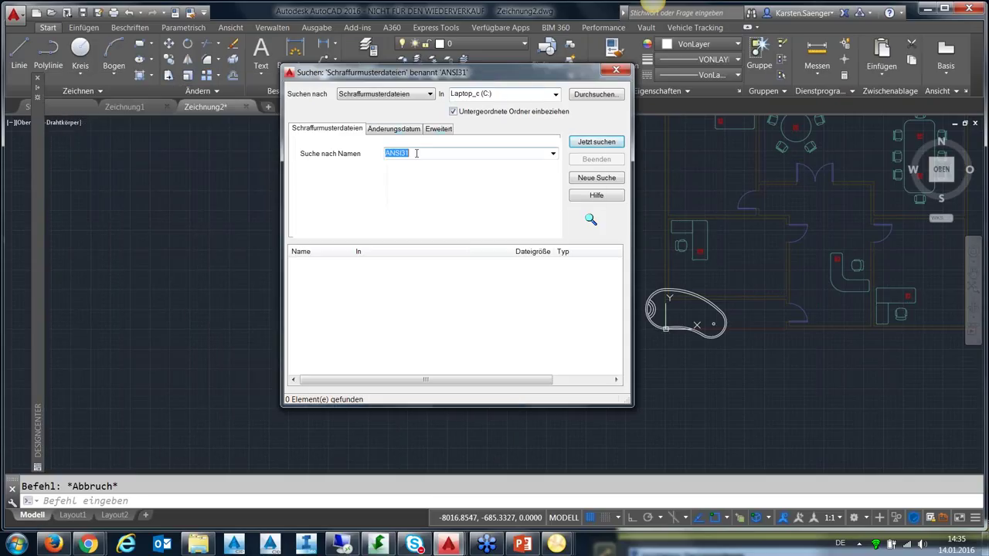
click(553, 154)
click(554, 154)
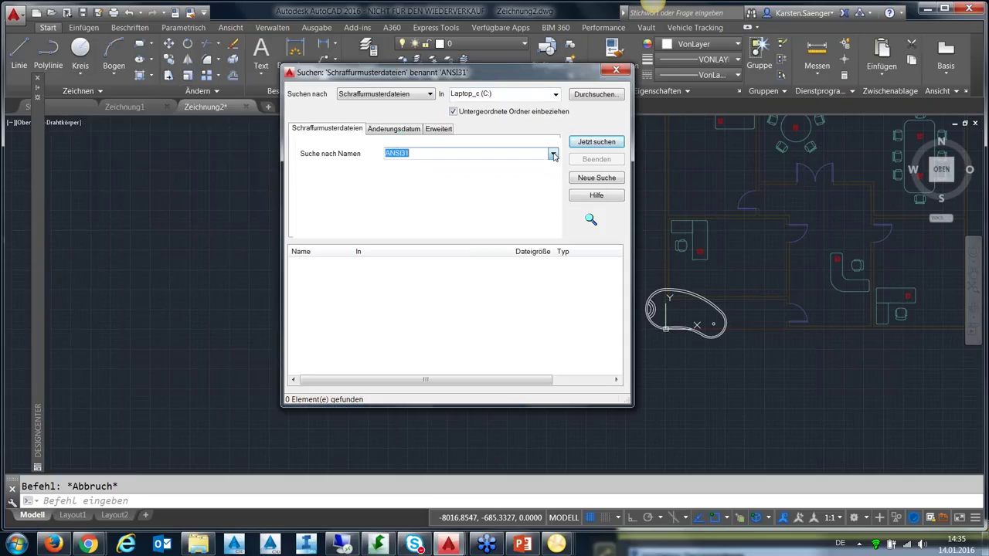
click(423, 94)
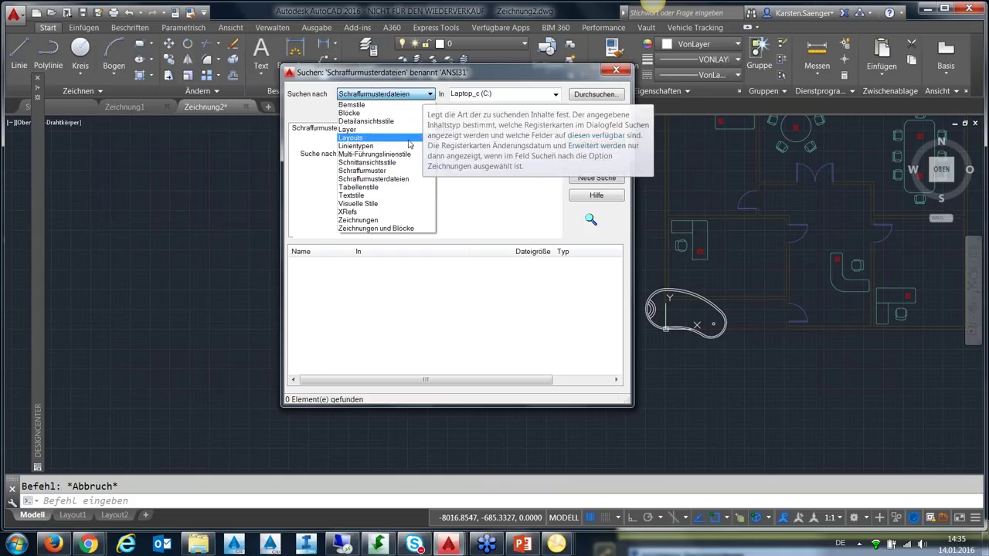
click(395, 171)
text(31)
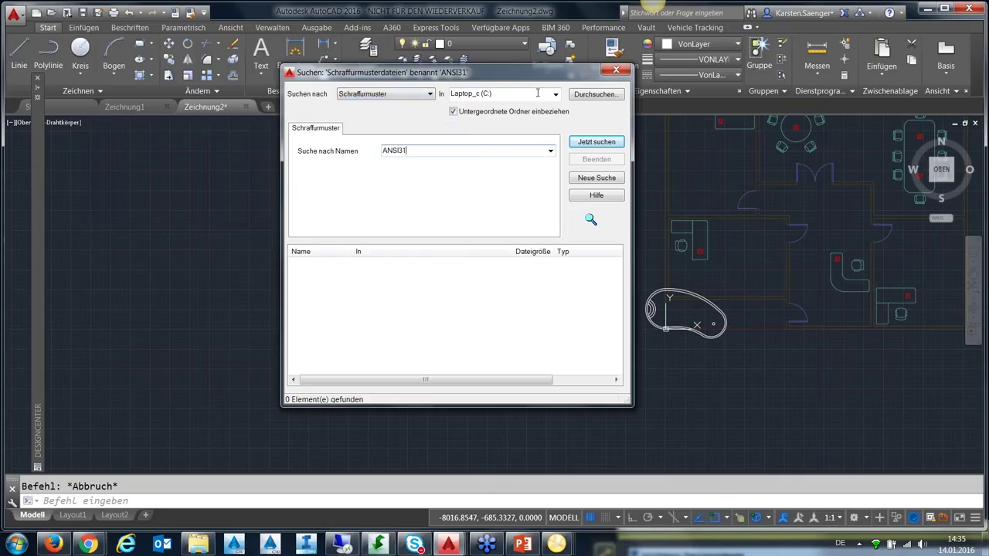
click(556, 94)
click(556, 102)
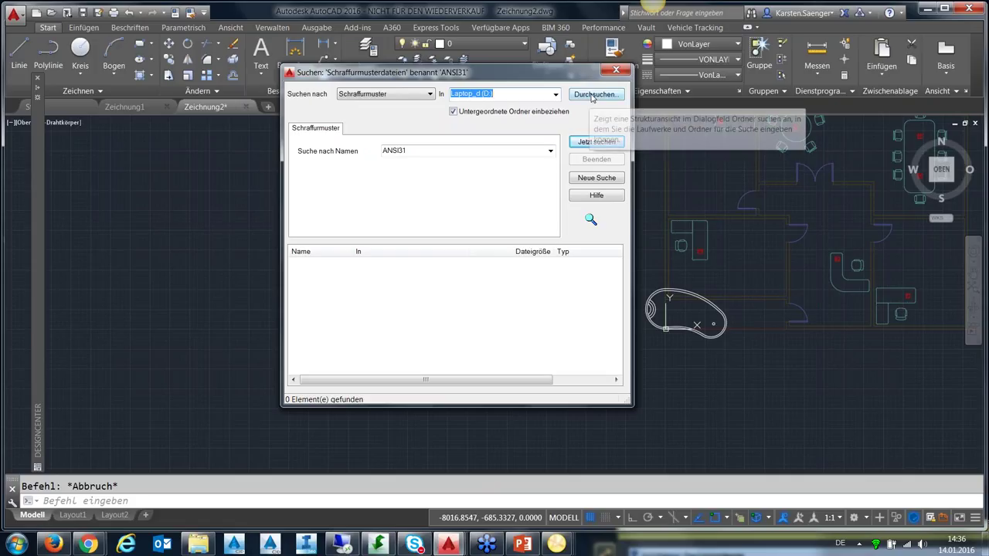
click(597, 142)
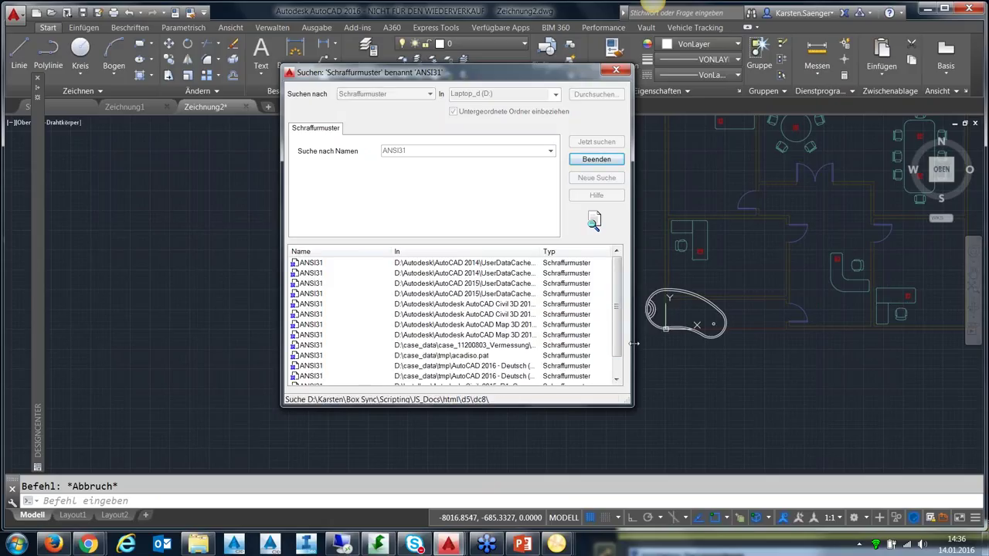
Step: Widen the window to show the 14 result paths, then close the search
drag(632, 343, 698, 343)
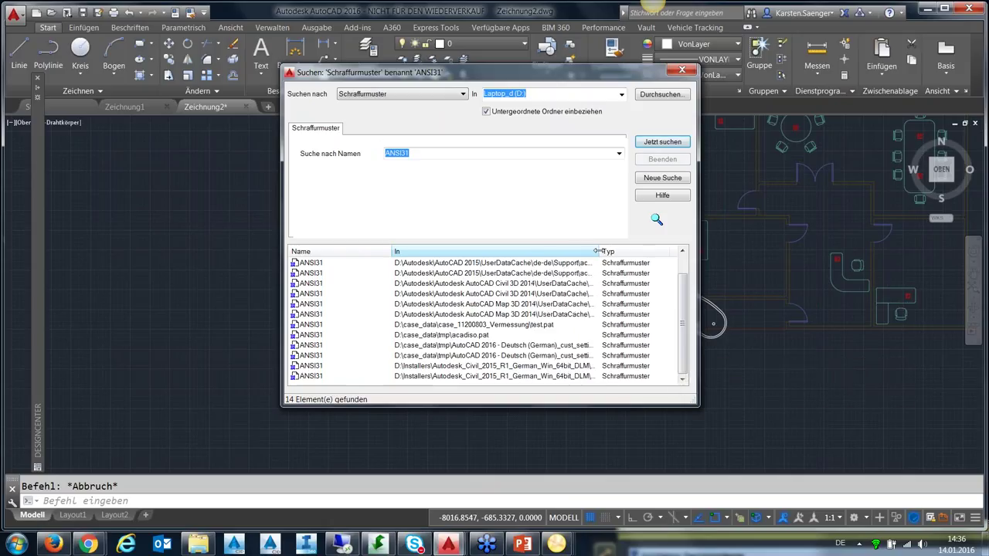
mouse_move(636, 251)
mouse_down()
mouse_move(607, 251)
mouse_move(634, 251)
mouse_up()
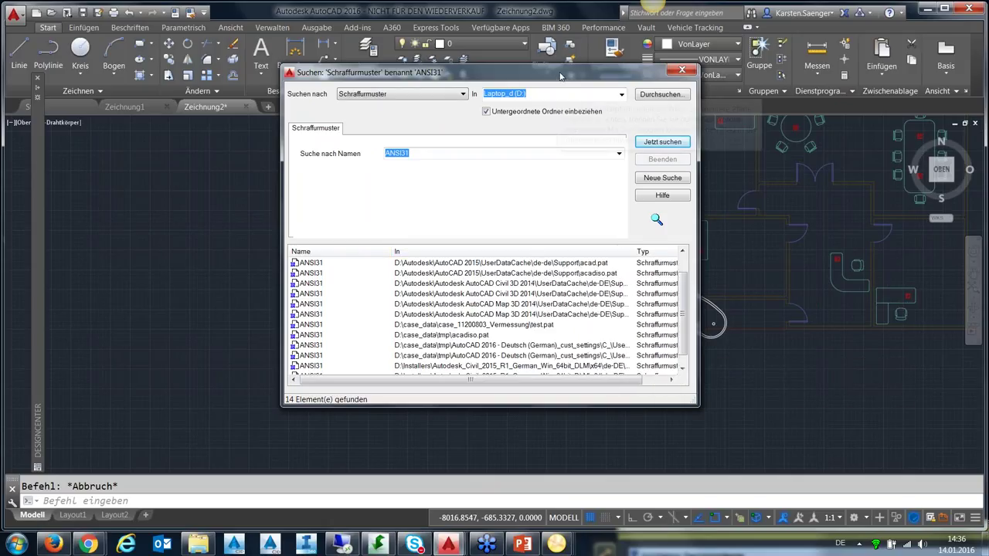
drag(561, 74, 354, 89)
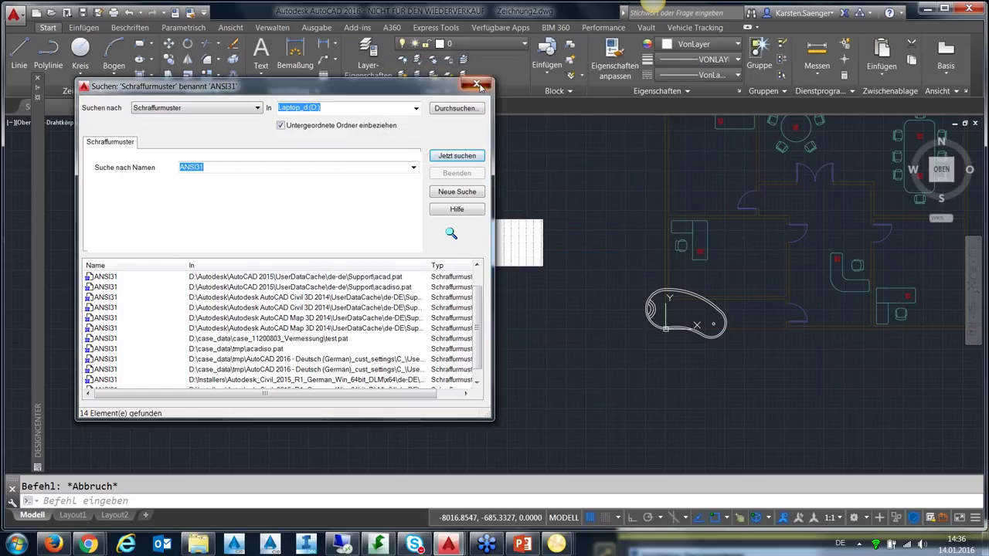
click(477, 85)
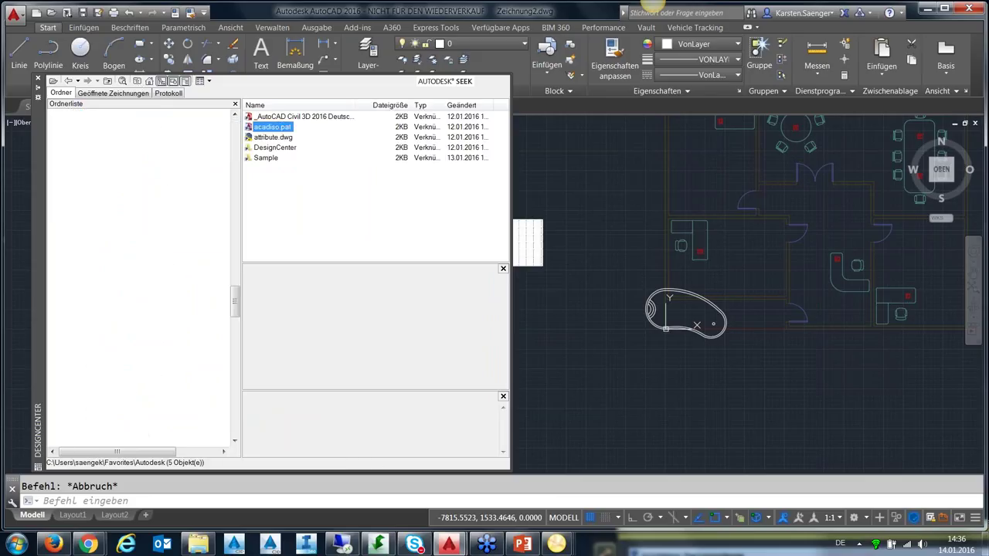
Step: List the 84 acadiso.pat hatch patterns in DesignCenter as large preview icons
click(208, 80)
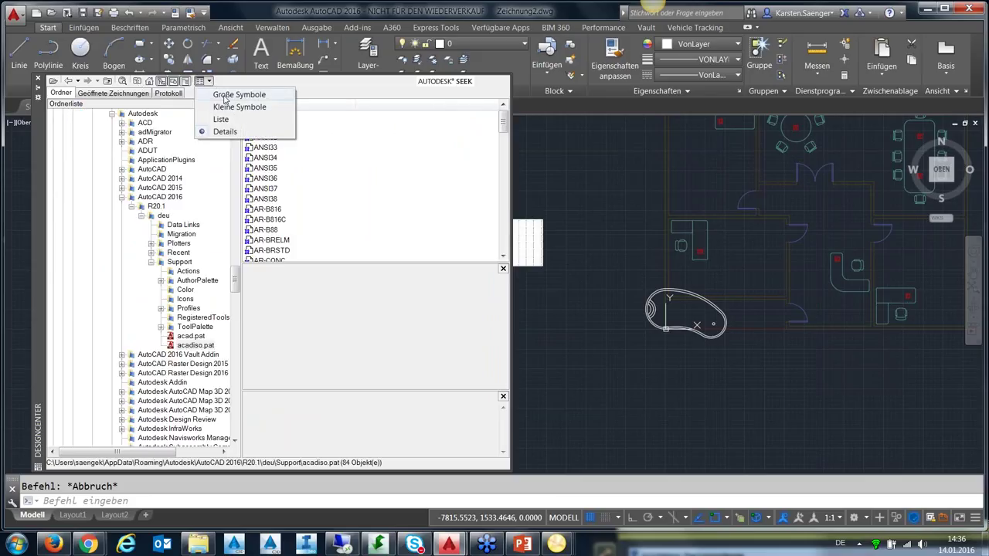
click(232, 94)
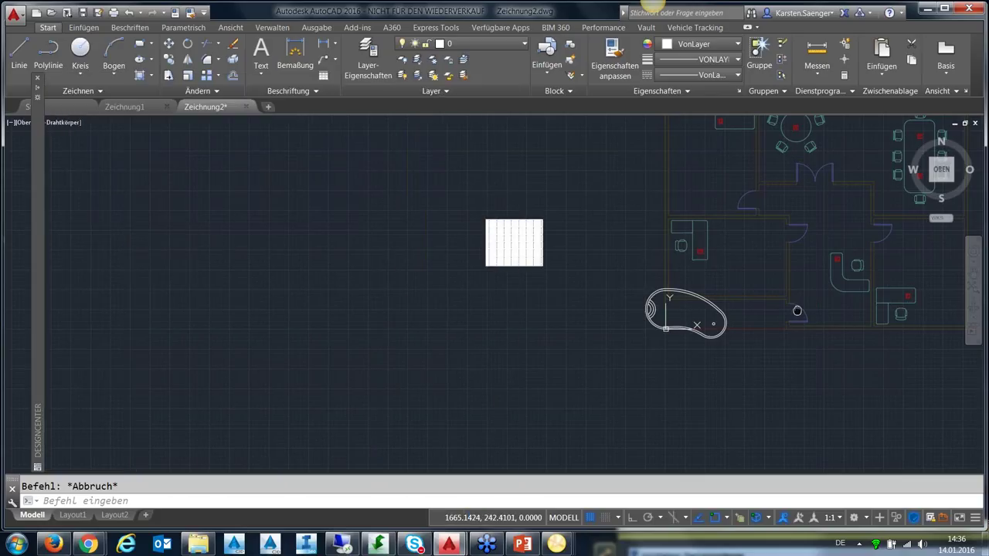
middle_drag(797, 311, 652, 395)
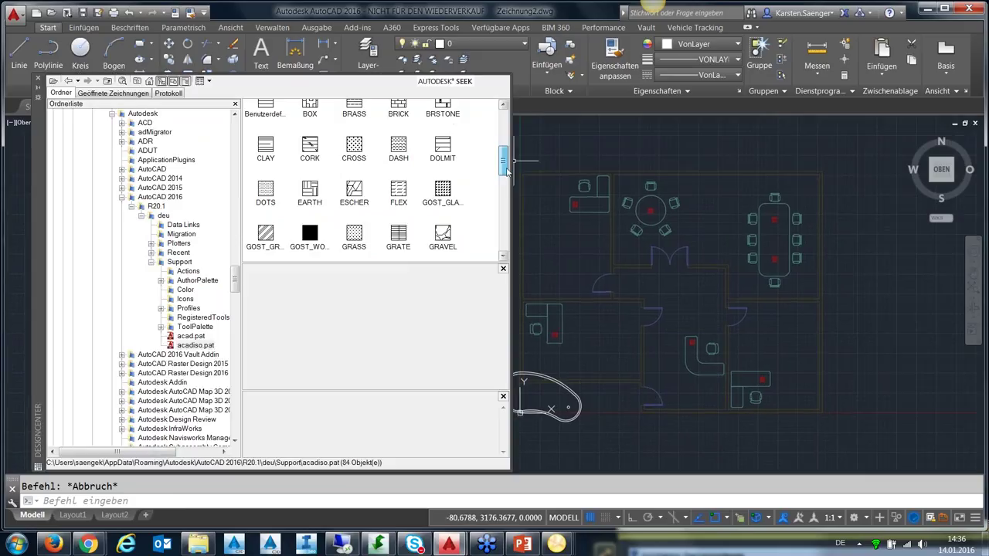
scroll(371, 177, down, 1)
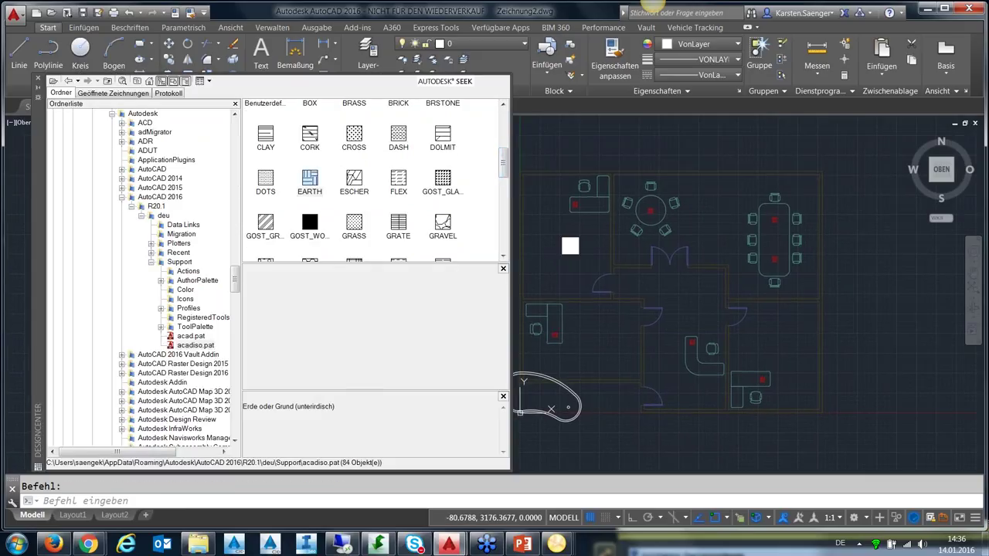
Step: Hatch the upper-left room and the round table with the CROSS pattern
drag(542, 251, 569, 244)
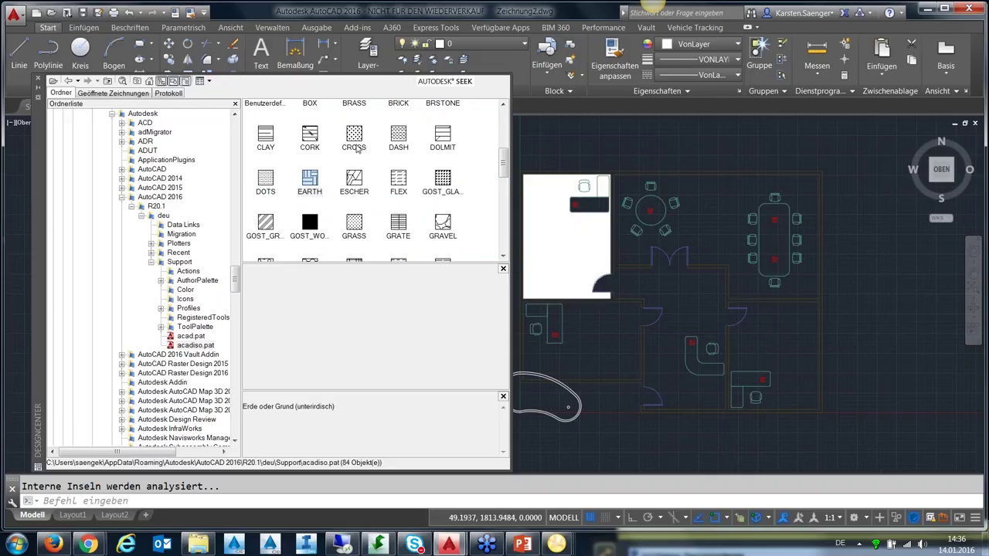
double_click(354, 139)
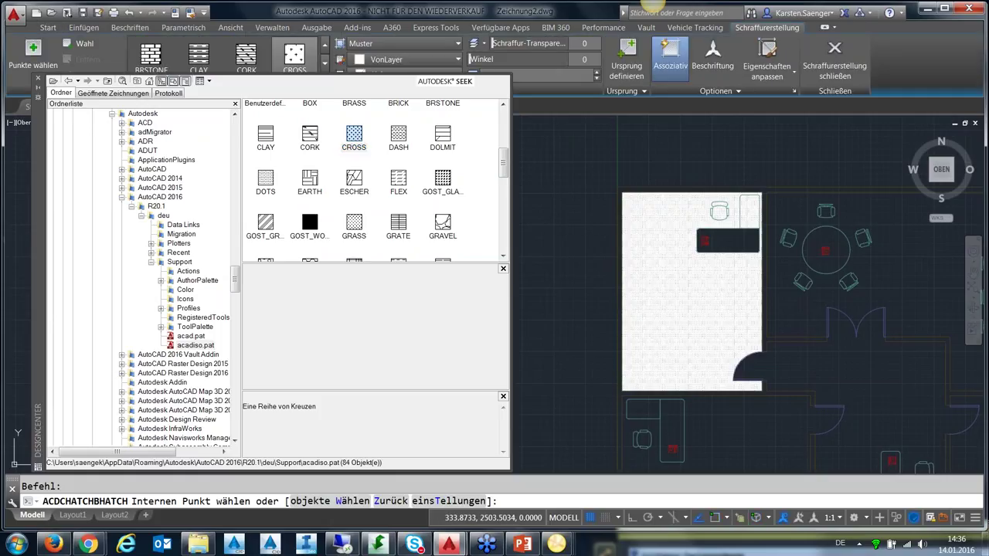
drag(354, 139, 557, 232)
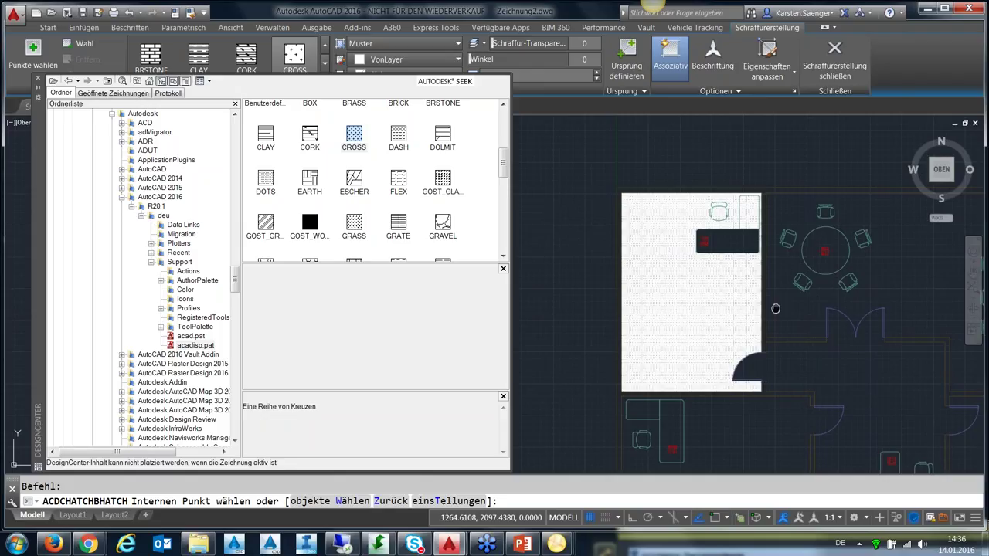
middle_drag(775, 308, 648, 299)
click(690, 257)
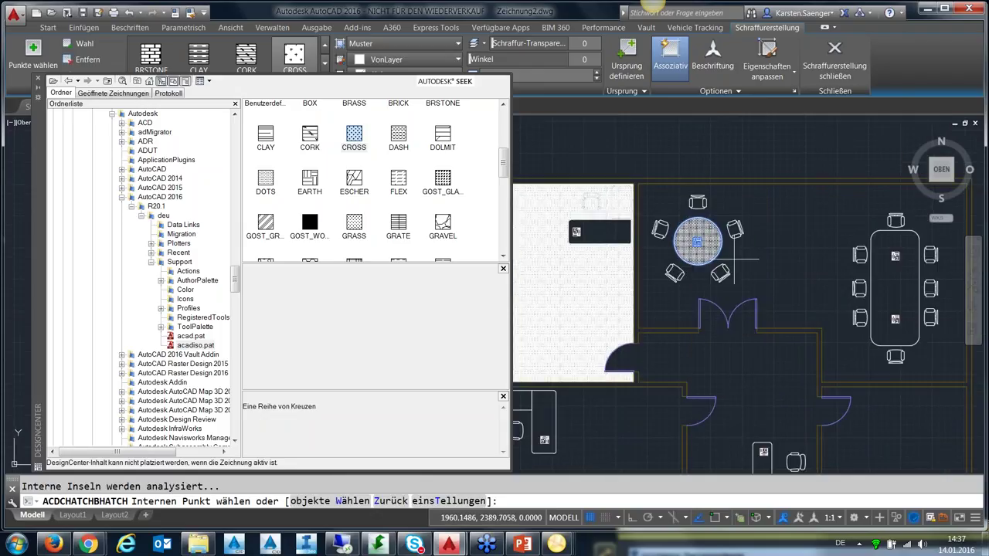
Step: Hatch the desk room with ANSI32 and shift the new hatch into the left room
mouse_move(734, 261)
middle_down()
mouse_move(583, 268)
mouse_move(556, 100)
middle_up()
scroll(371, 178, up, 4)
click(354, 110)
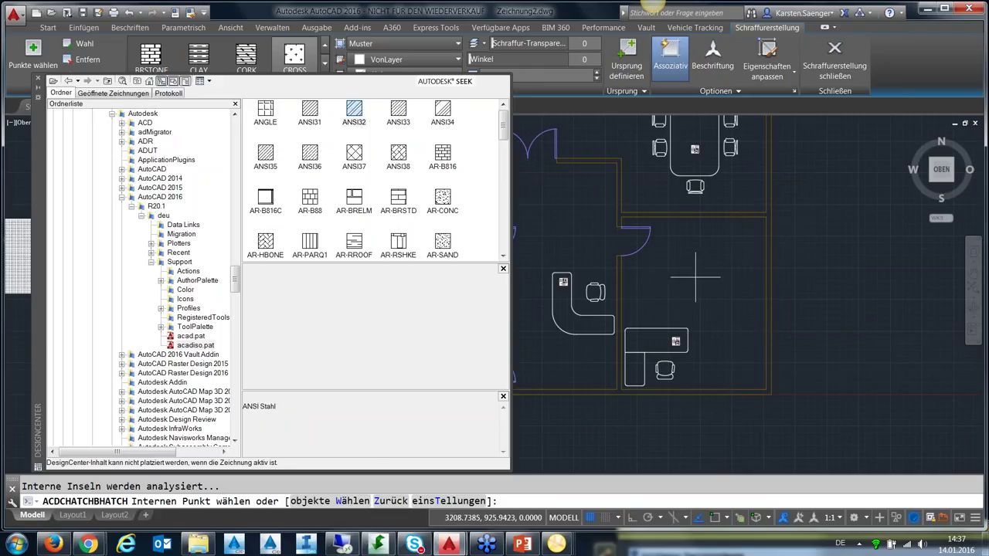
click(696, 276)
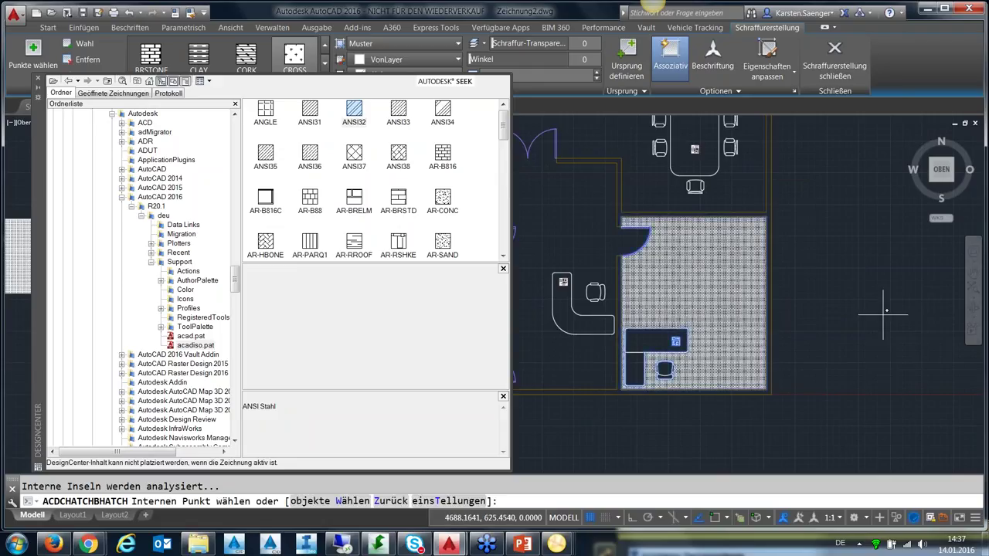
key(Escape)
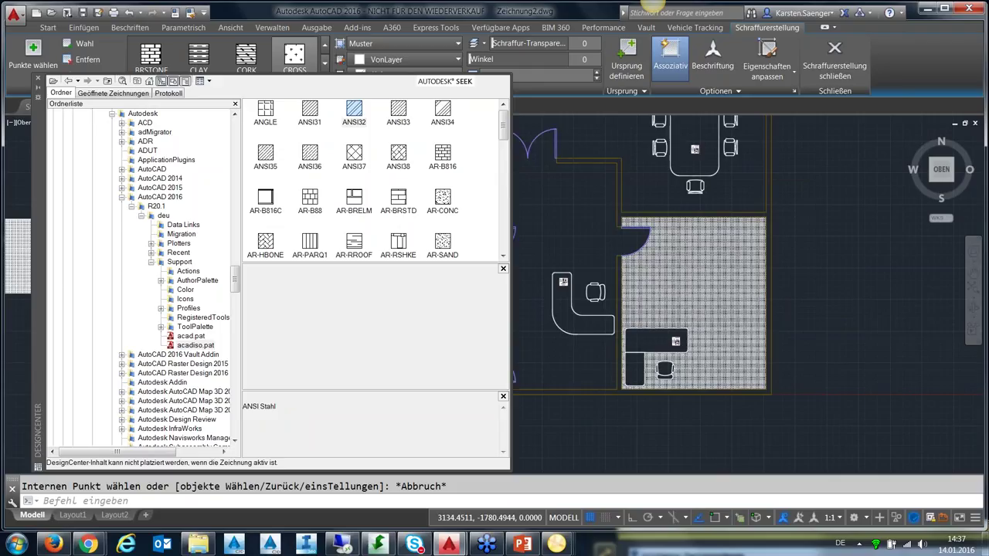
click(887, 313)
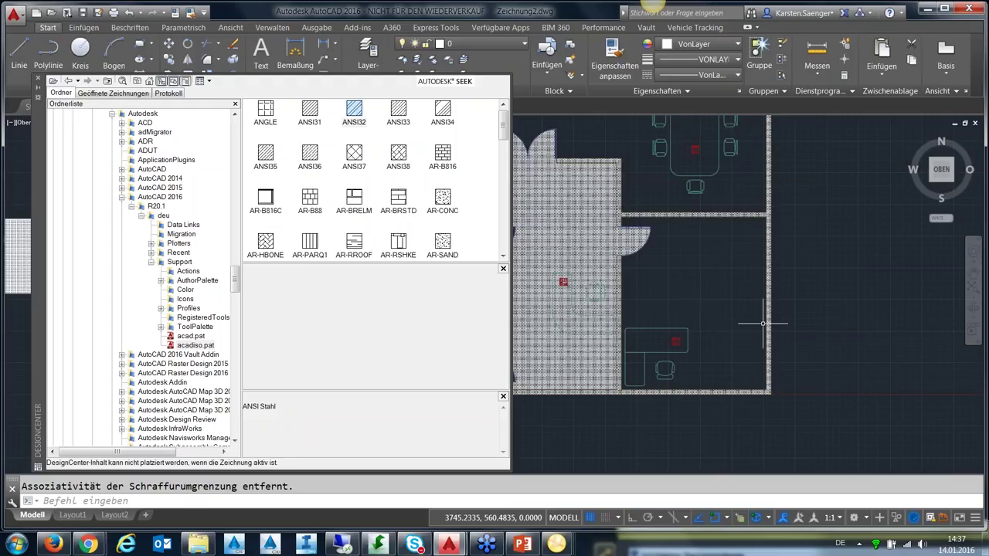
Step: Zoom out, resize DesignCenter, and select the DesignCenter folder under Favorites\Autodesk
scroll(763, 323, down, 2)
scroll(795, 269, down, 5)
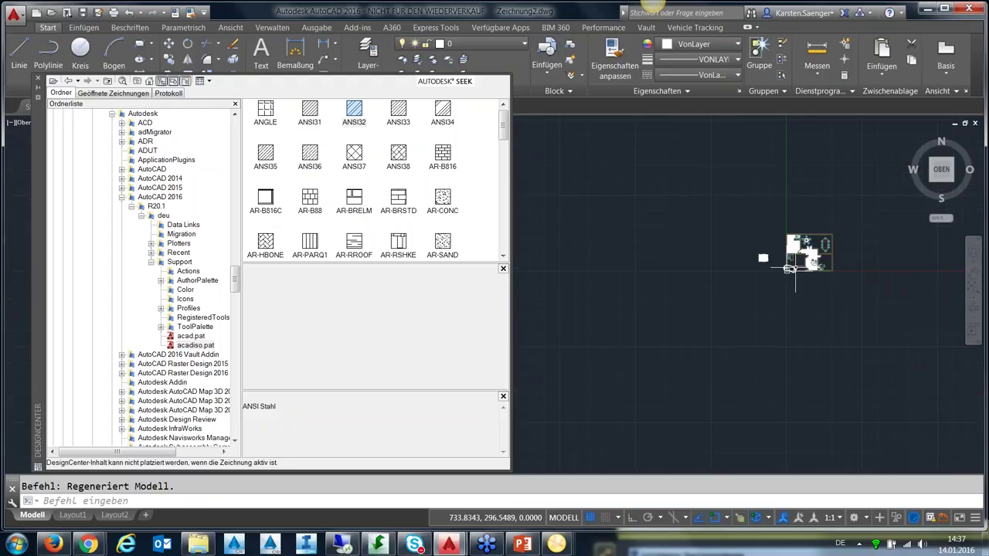
mouse_move(790, 267)
middle_down()
mouse_move(782, 307)
mouse_move(687, 335)
middle_up()
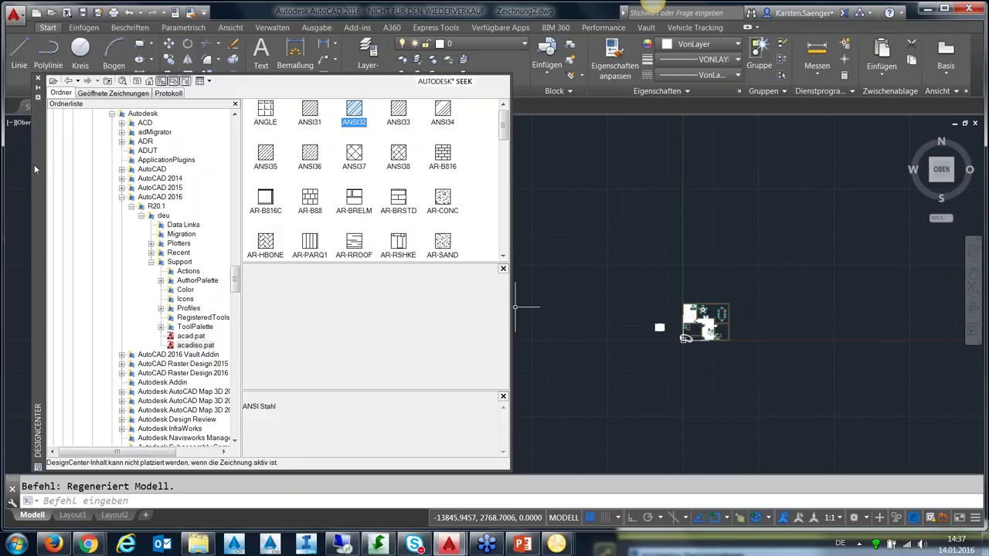
drag(34, 165, 23, 165)
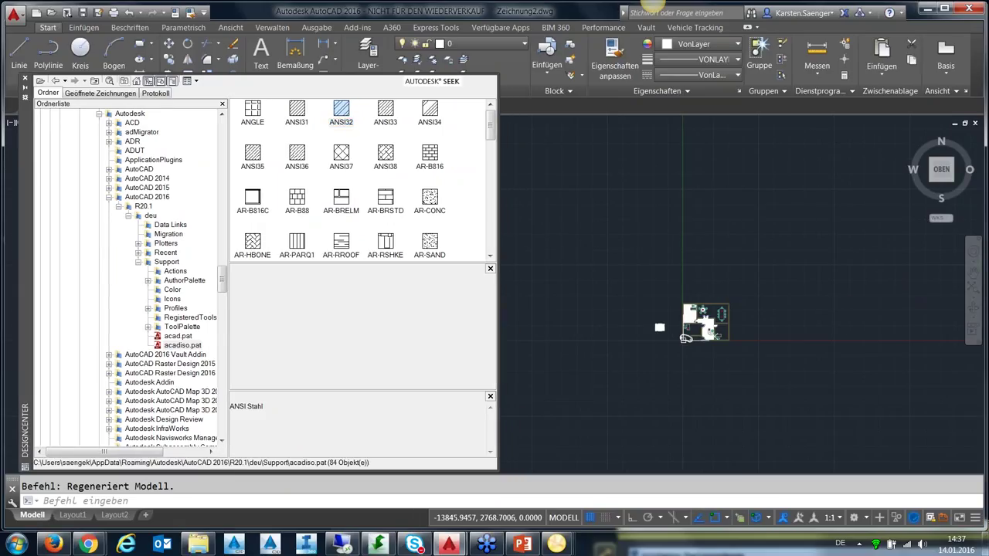
click(123, 80)
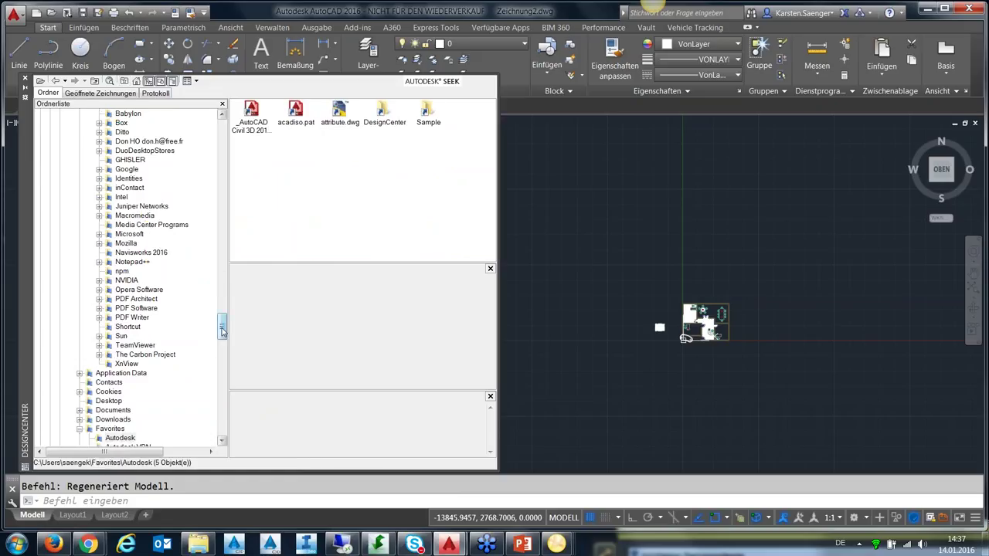
drag(223, 331, 221, 320)
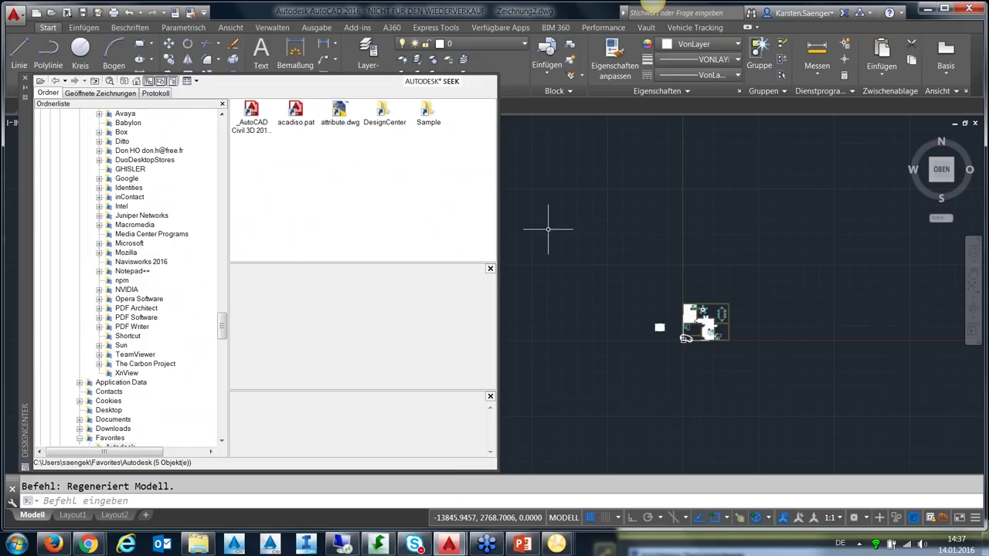
drag(497, 253, 484, 252)
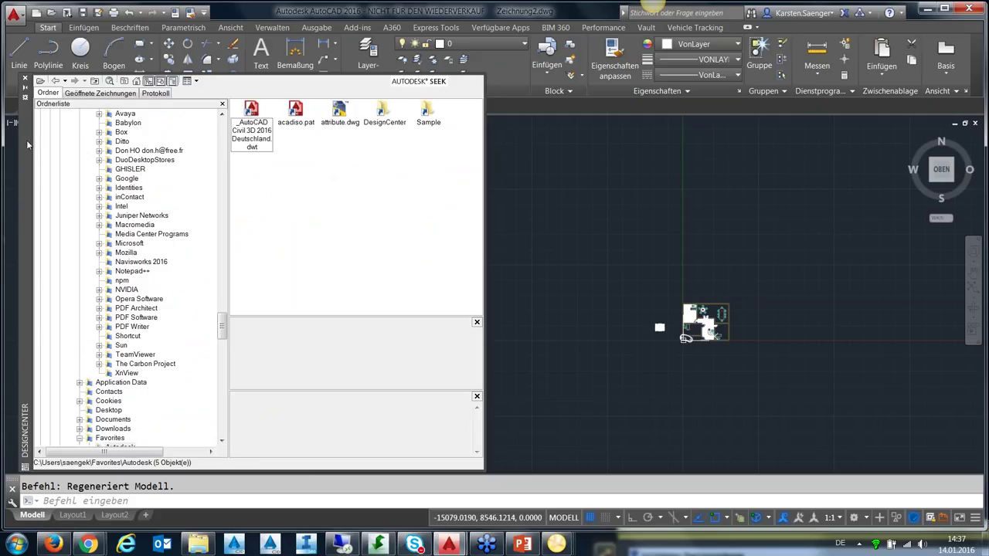
drag(27, 140, 24, 141)
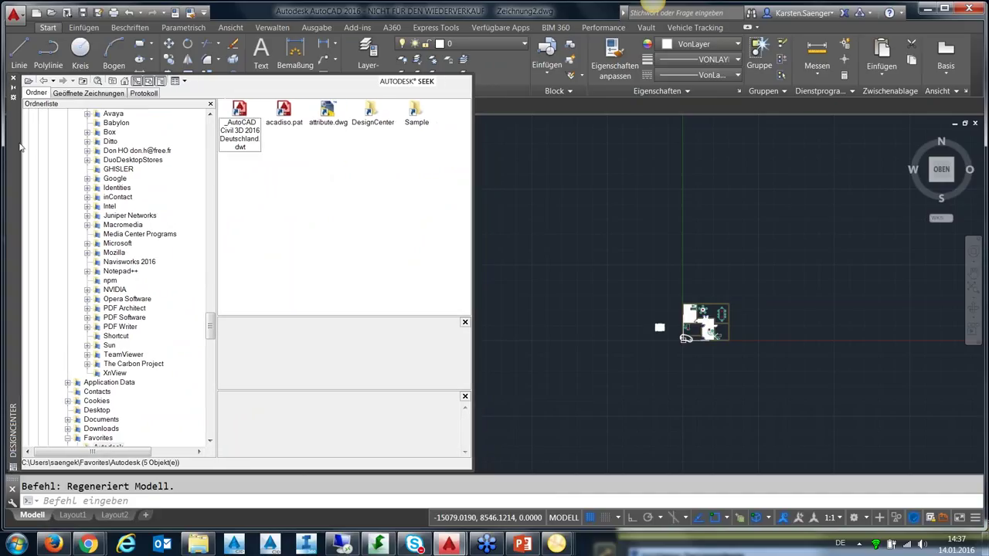
click(372, 113)
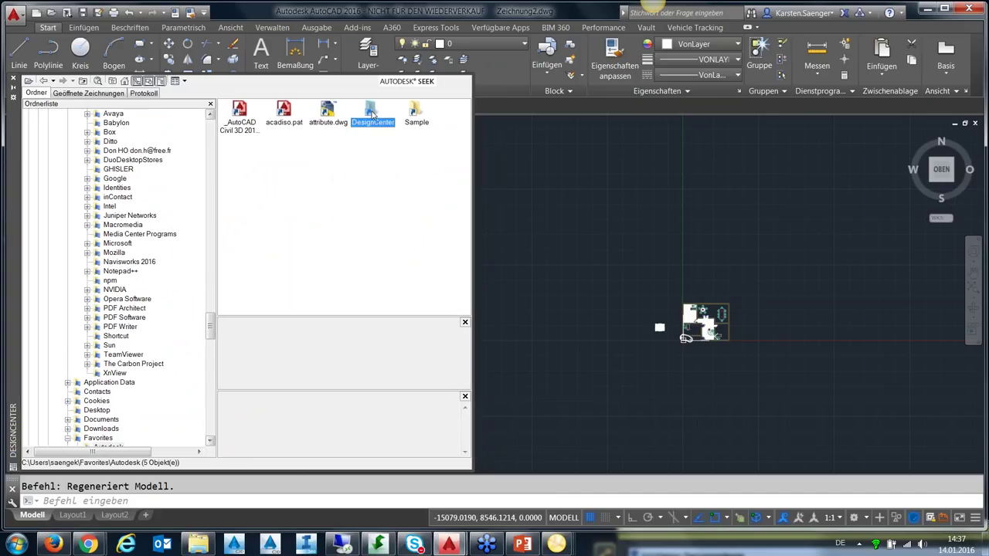
Step: Build a tool palette from all 17 blocks in Landscaping.dwg's Blöcke category
double_click(372, 113)
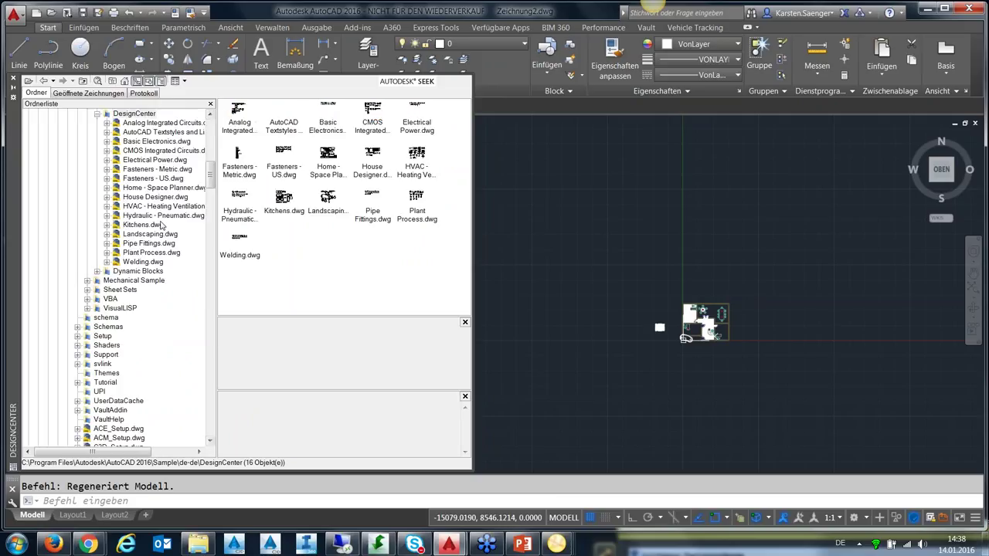
click(151, 233)
click(285, 113)
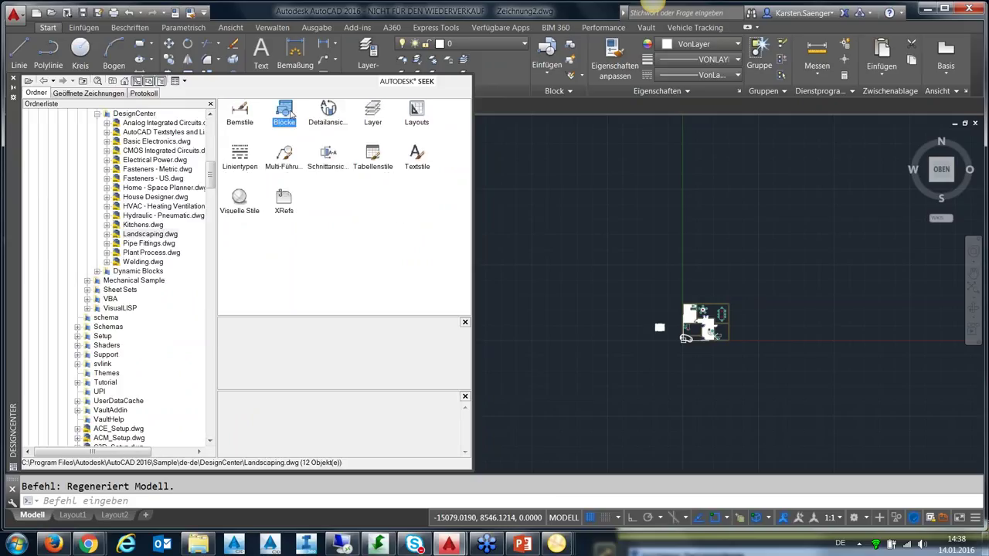
double_click(290, 113)
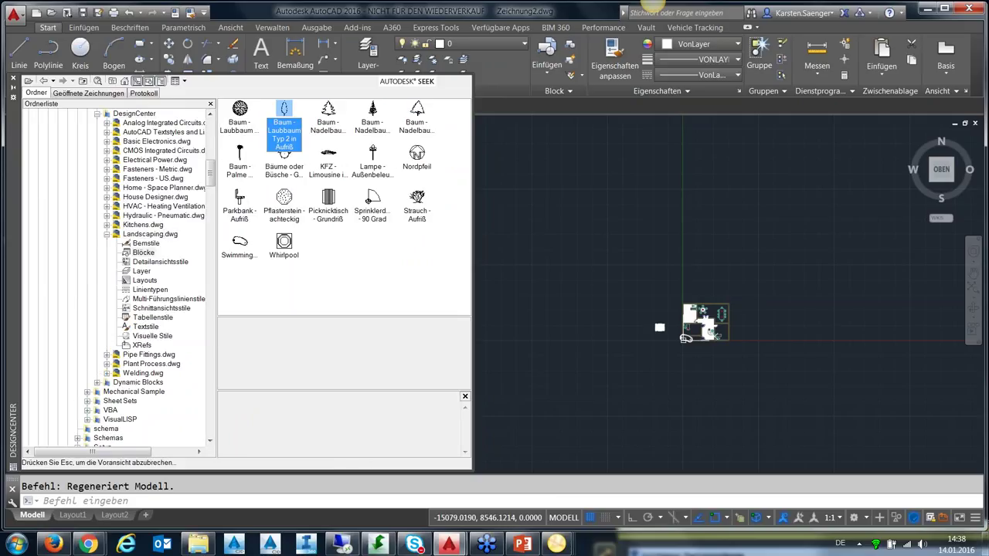
mouse_move(424, 279)
mouse_down()
mouse_move(240, 123)
mouse_move(247, 121)
mouse_up()
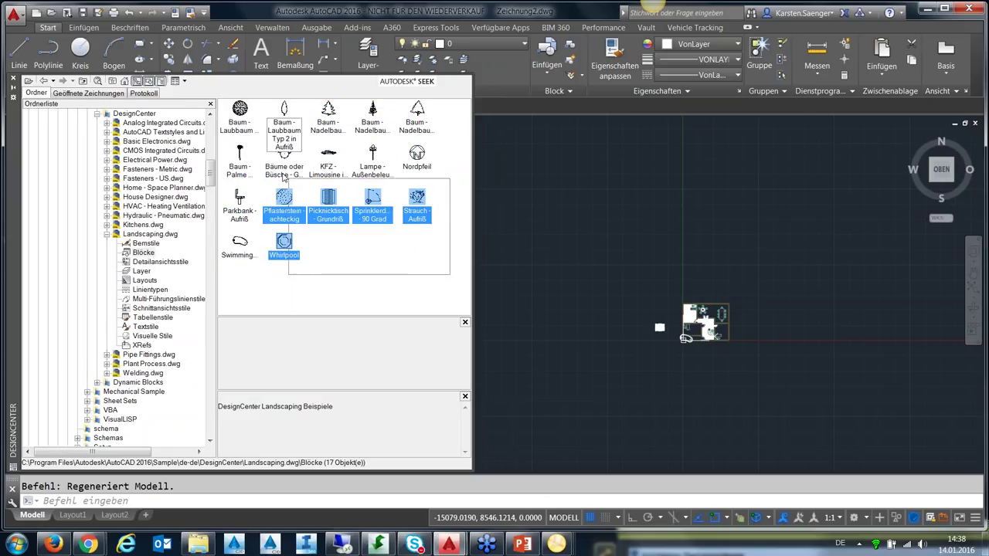
drag(248, 121, 237, 108)
right_click(249, 108)
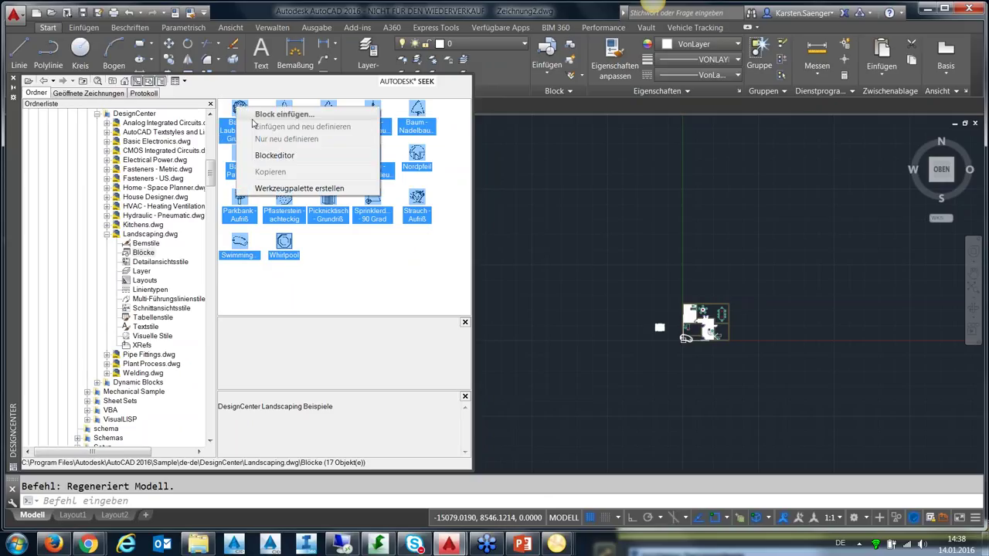
click(275, 190)
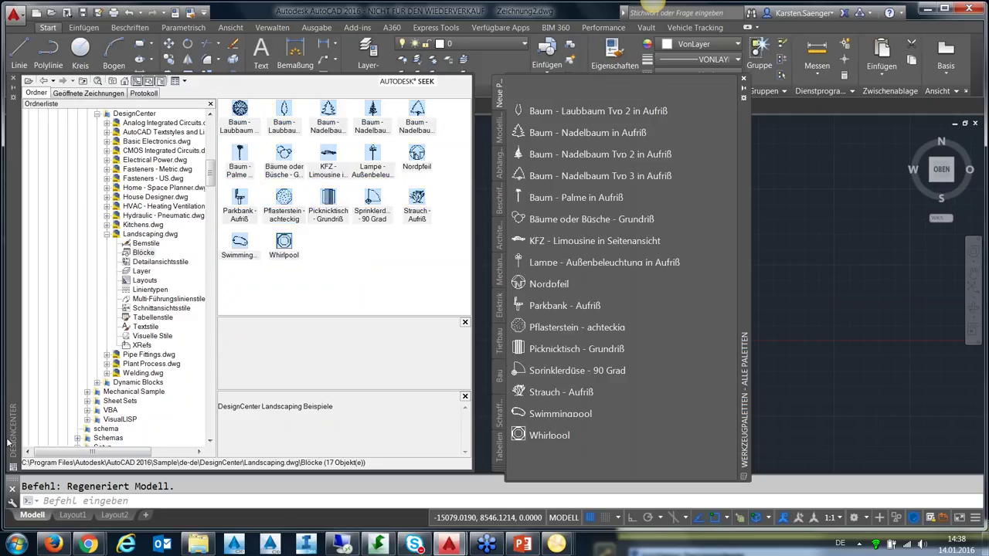
Step: Auto-hide DesignCenter and move the Landscaping block palette right, clear of the drawing
right_click(11, 344)
click(33, 433)
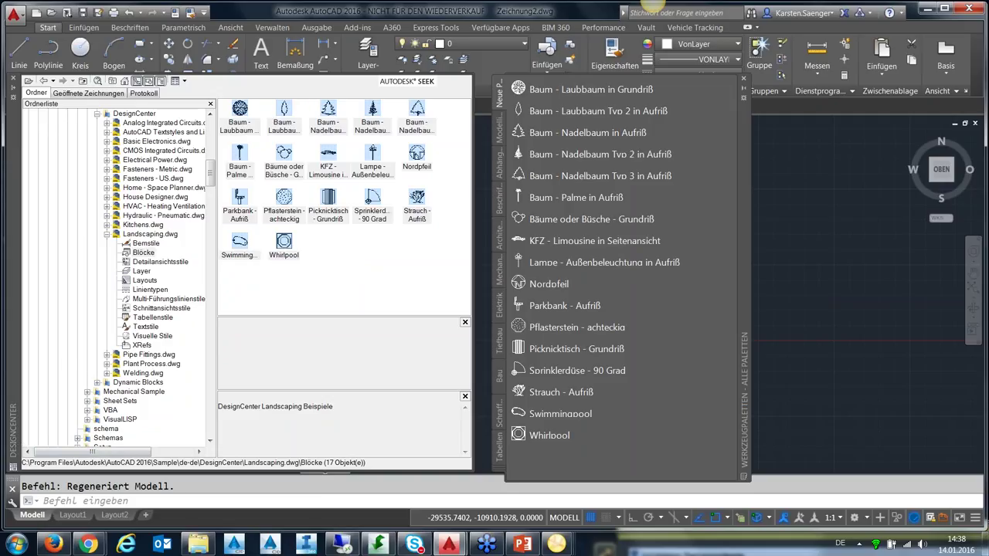
right_click(10, 391)
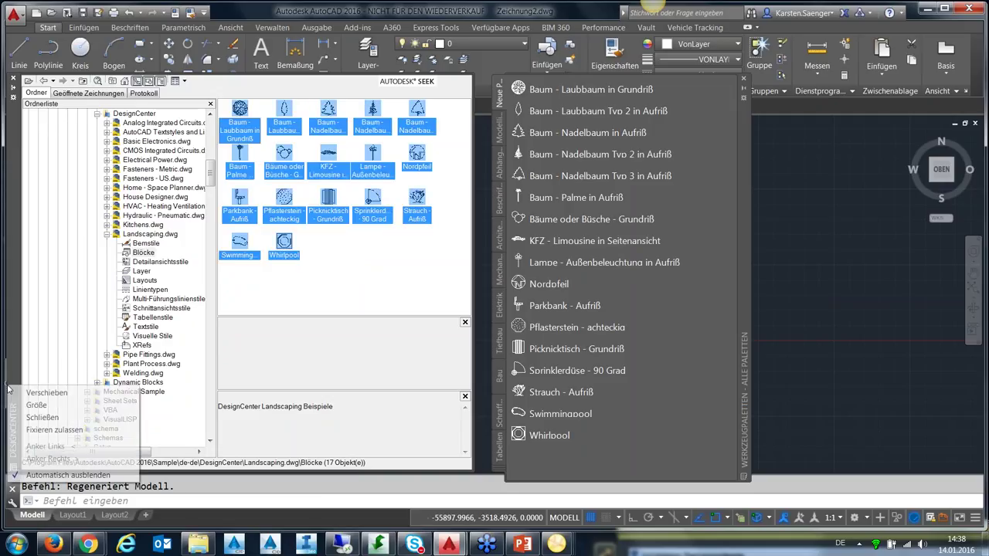
key(Escape)
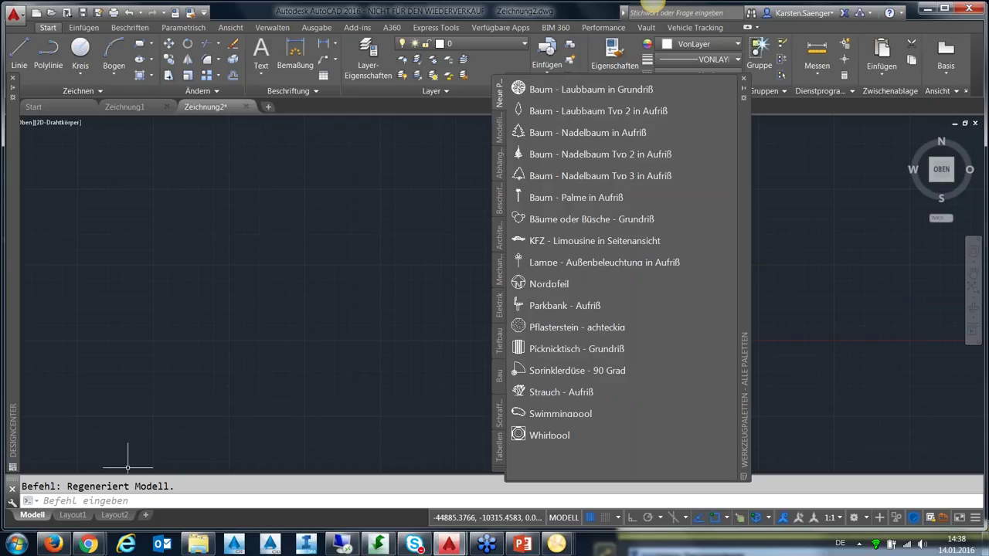
key(ctrl+2)
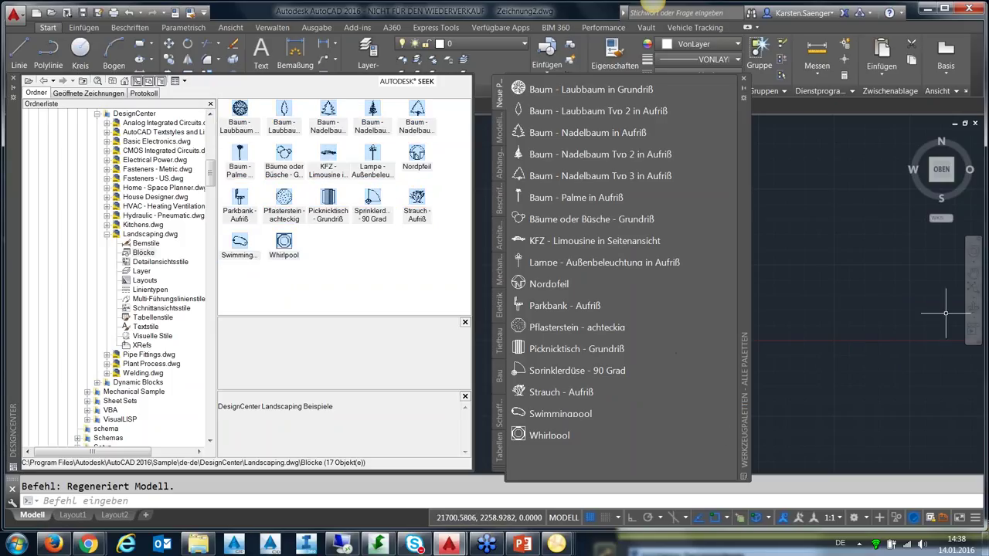
key(ctrl+2)
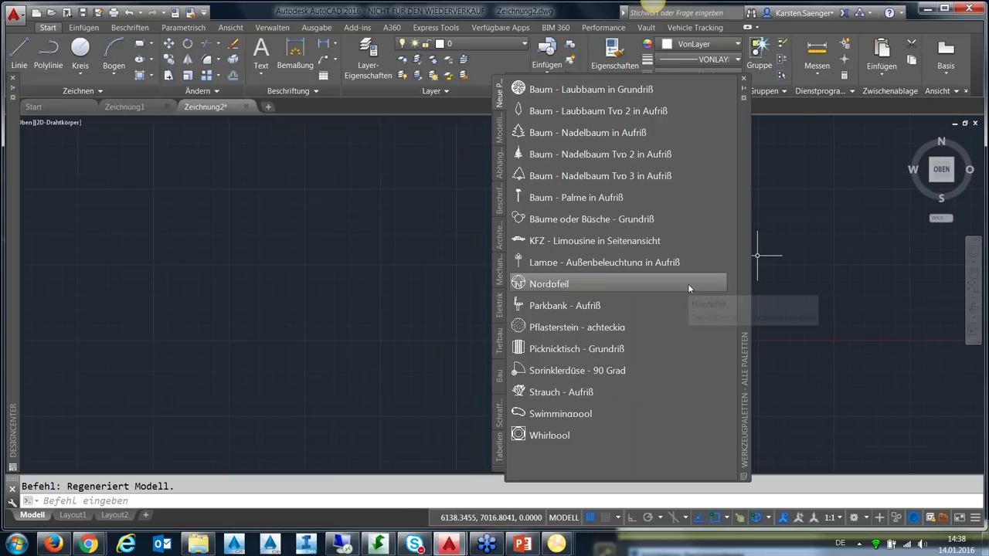
mouse_move(746, 312)
mouse_down()
mouse_move(771, 286)
mouse_move(885, 309)
mouse_up()
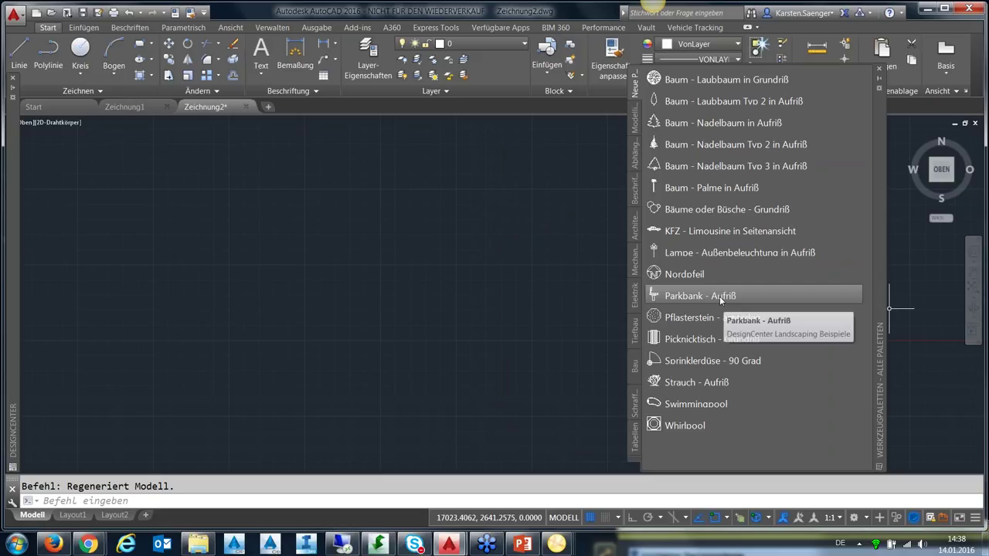
Step: Open Eigenschaften for the Baum - Nadelbaum Typ 2 in Aufriß palette tool
click(720, 296)
right_click(720, 300)
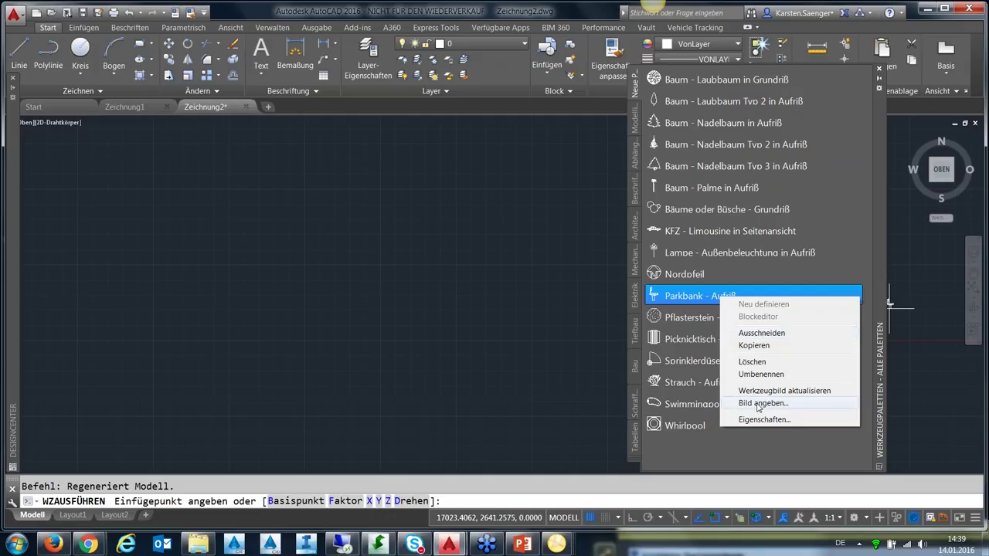
click(686, 147)
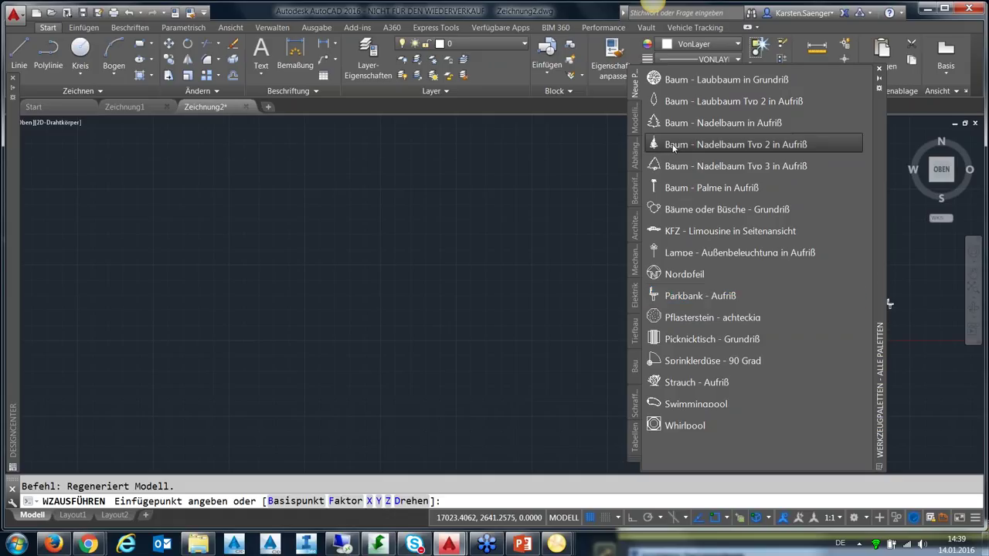
right_click(673, 147)
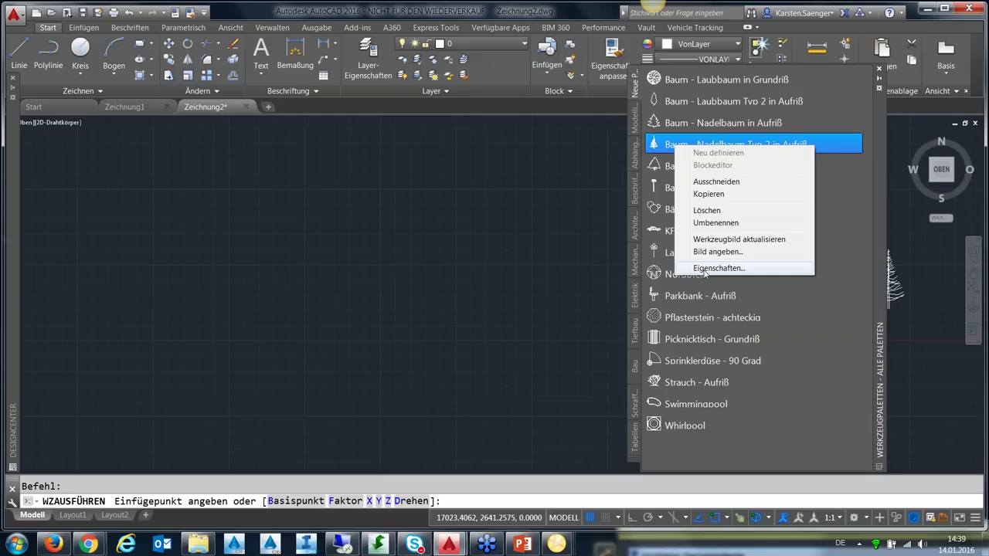
click(705, 268)
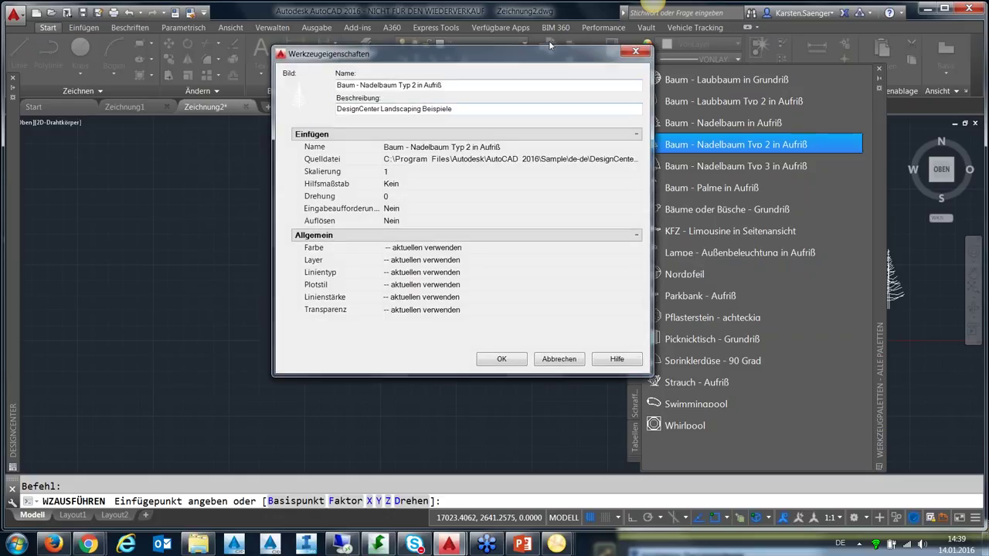
Step: Set the tree tool's Skalierung to 0.254, leaving Hilfsmaßstab at Kein and Drehung at 0
drag(563, 374, 557, 422)
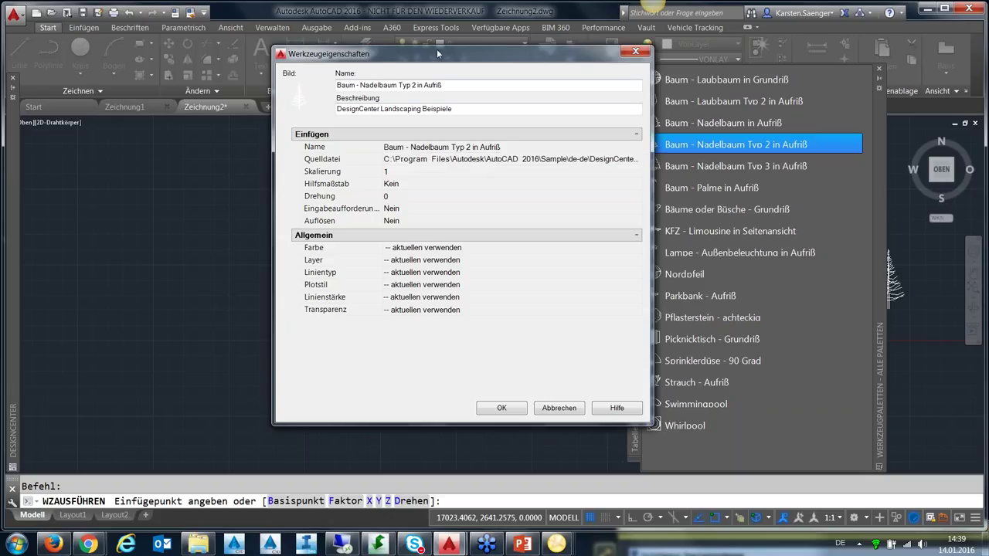
drag(437, 53, 199, 48)
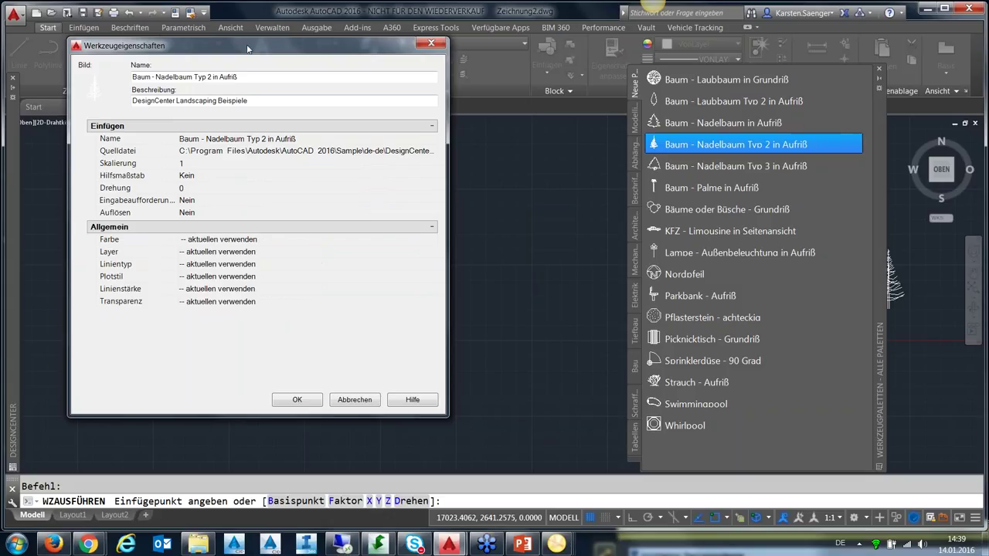
click(206, 164)
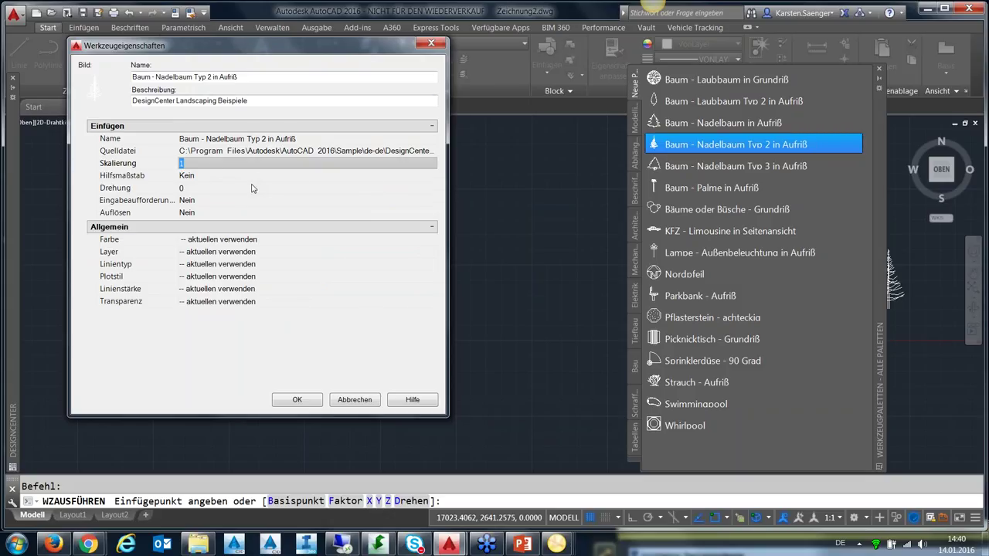
text(0.)
text(5)
key(BackSpace)
text(254)
click(261, 177)
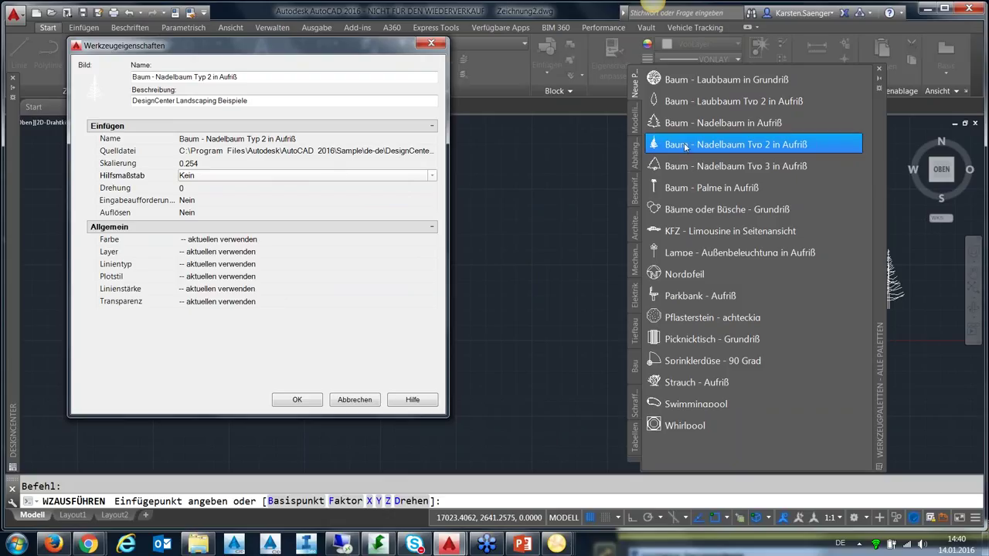
click(431, 176)
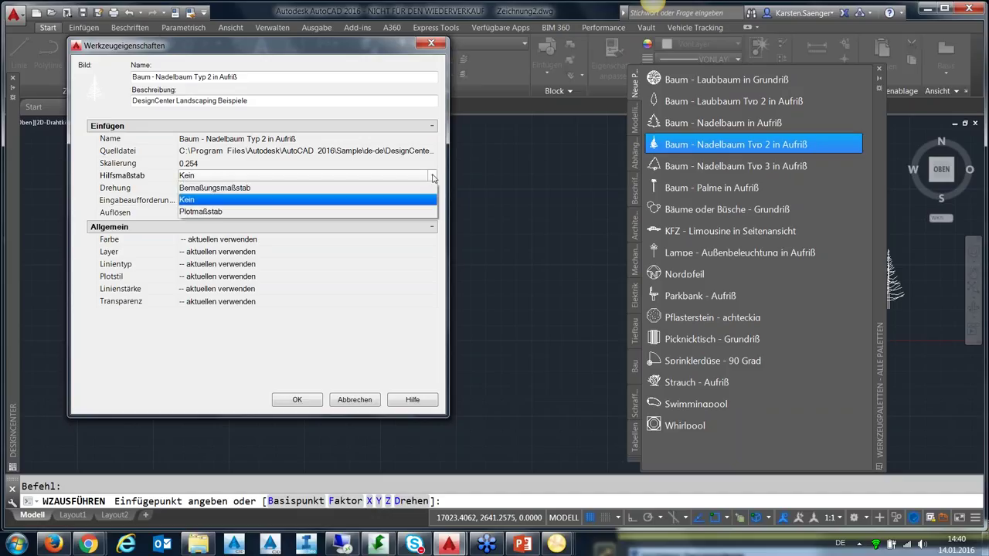
click(297, 378)
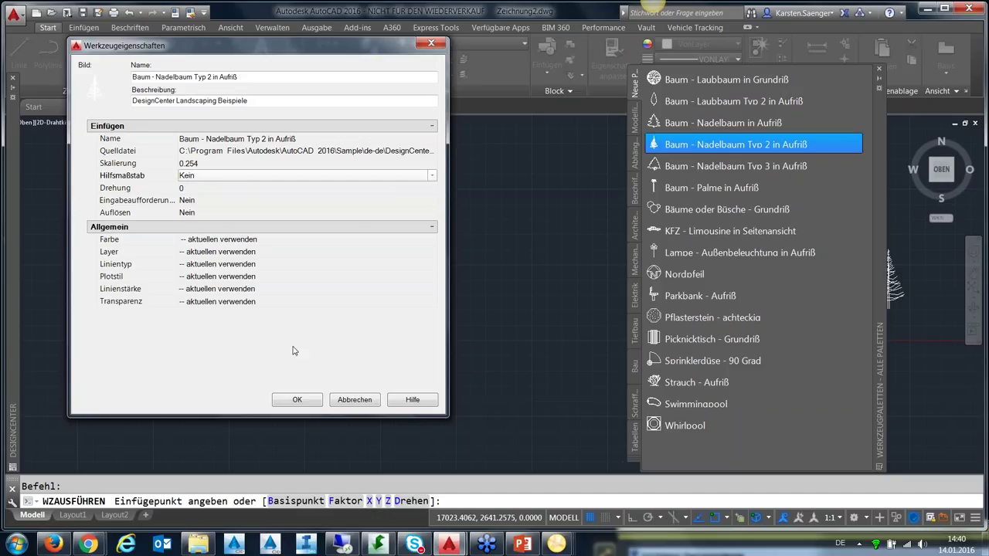
click(231, 189)
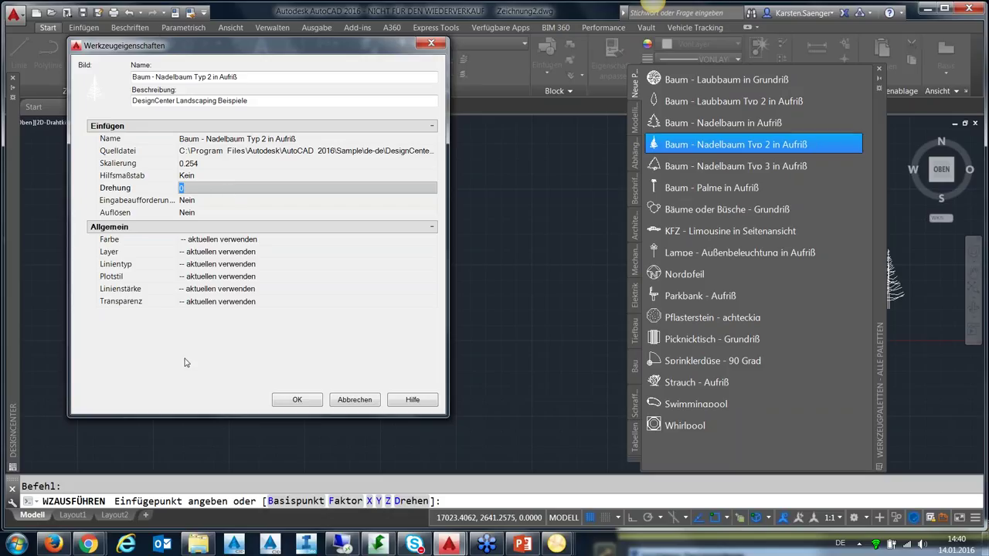
Step: Set Eingabeaufforderung für Drehung to Ja, leaving the explode setting at Nein
click(218, 201)
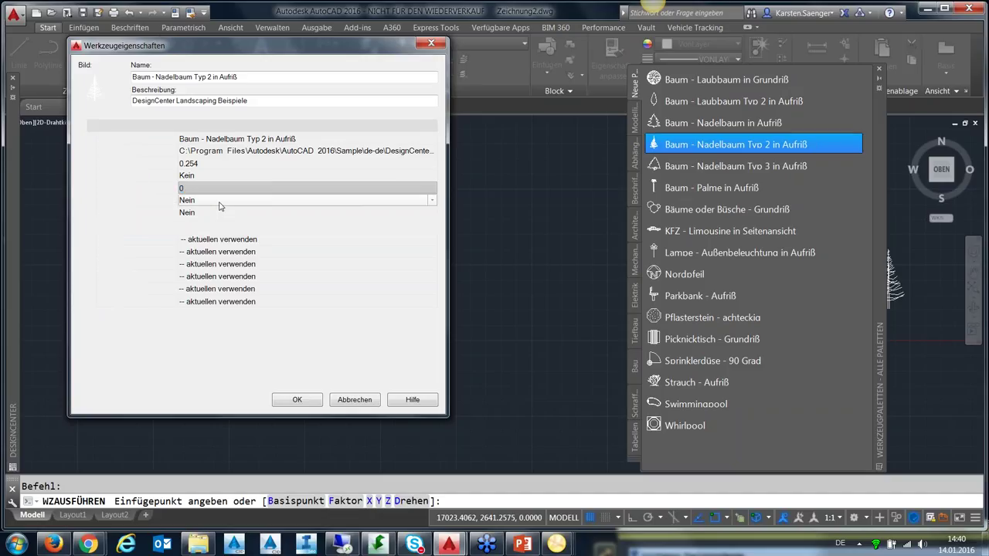
click(219, 201)
click(215, 216)
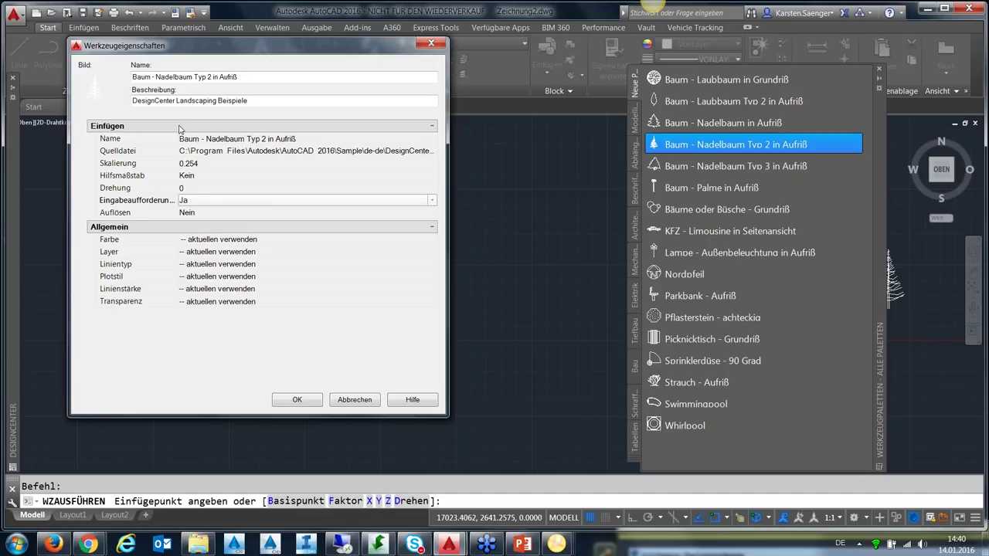
mouse_move(177, 145)
mouse_down()
mouse_move(254, 153)
mouse_move(258, 283)
mouse_up()
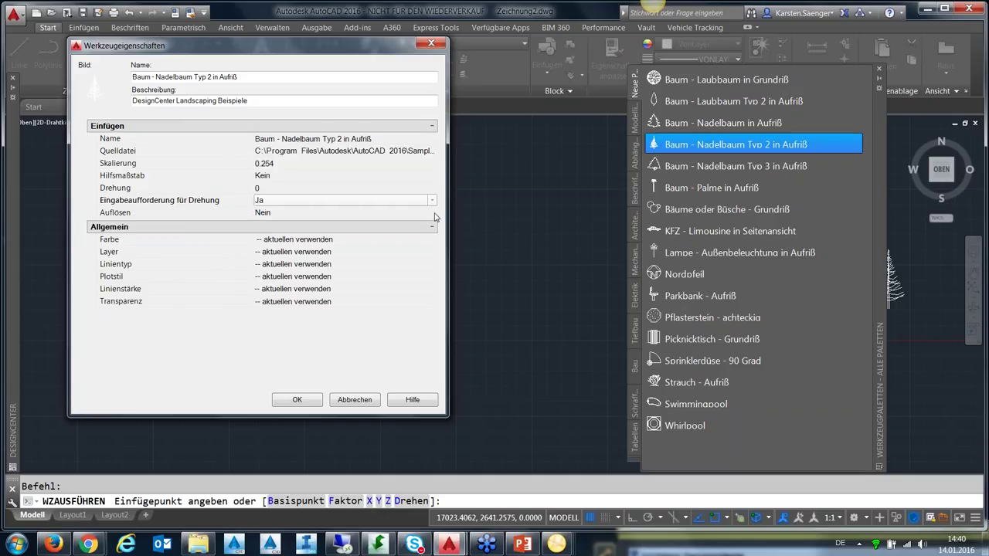
click(435, 213)
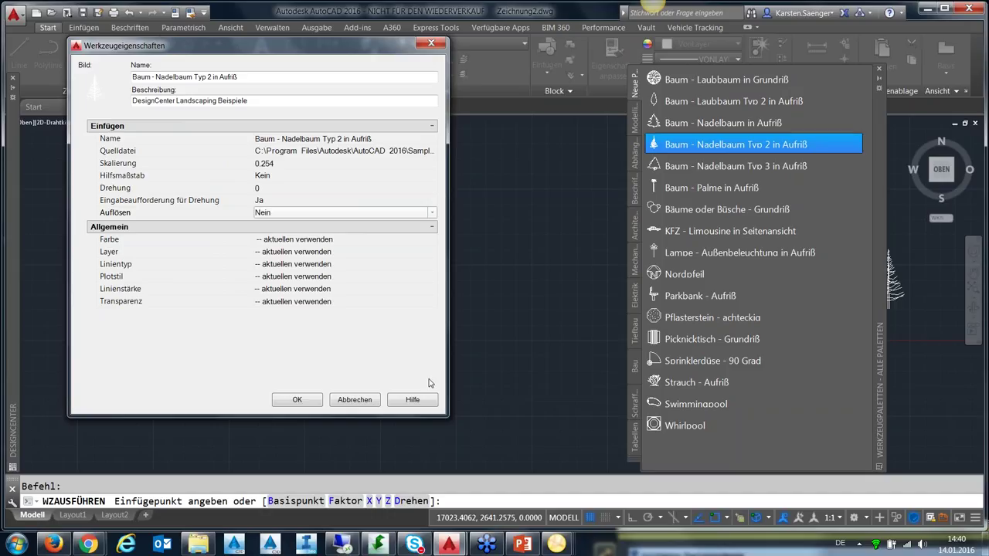
drag(448, 379, 473, 376)
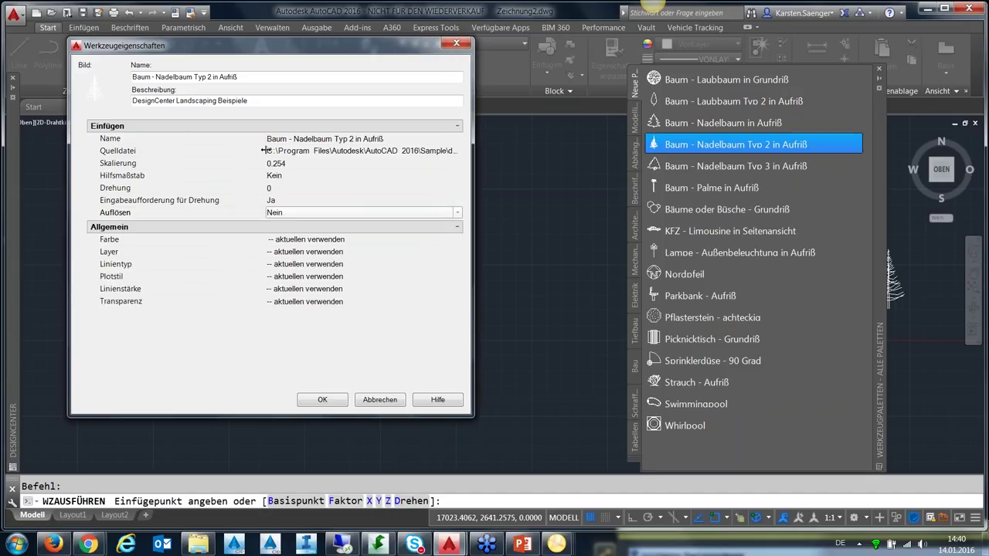
drag(260, 151, 236, 151)
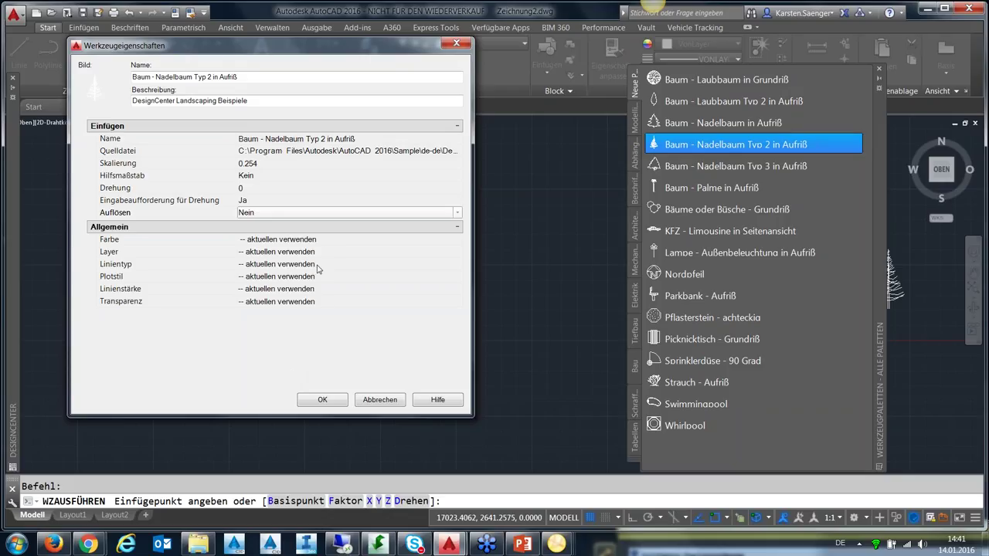
Step: Set the tool's Farbe to Grün and confirm the properties with OK
click(326, 241)
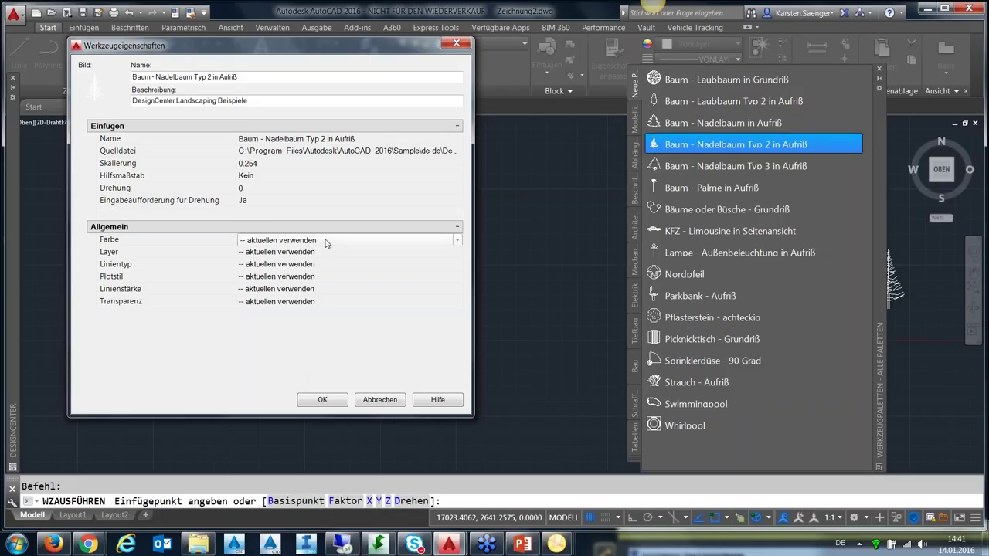
click(457, 241)
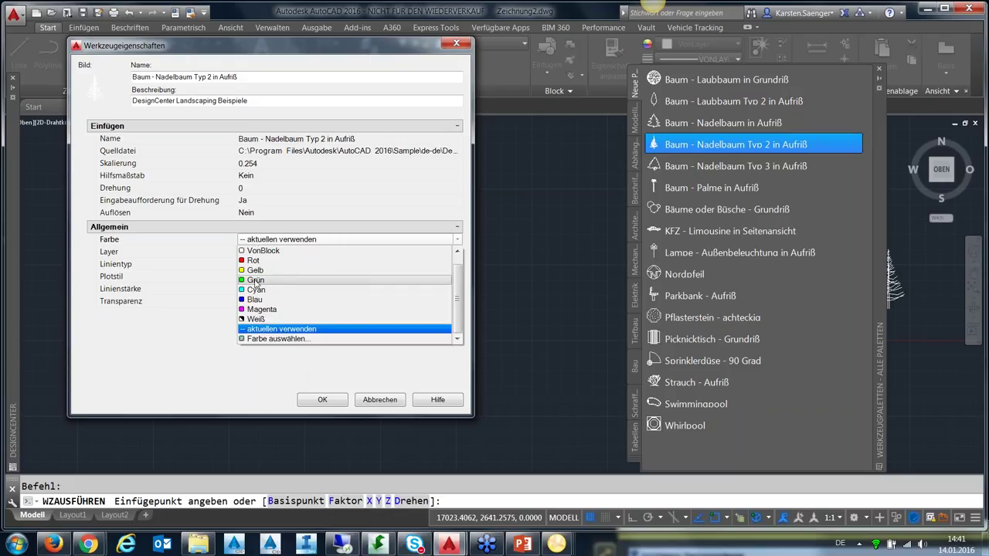
click(256, 279)
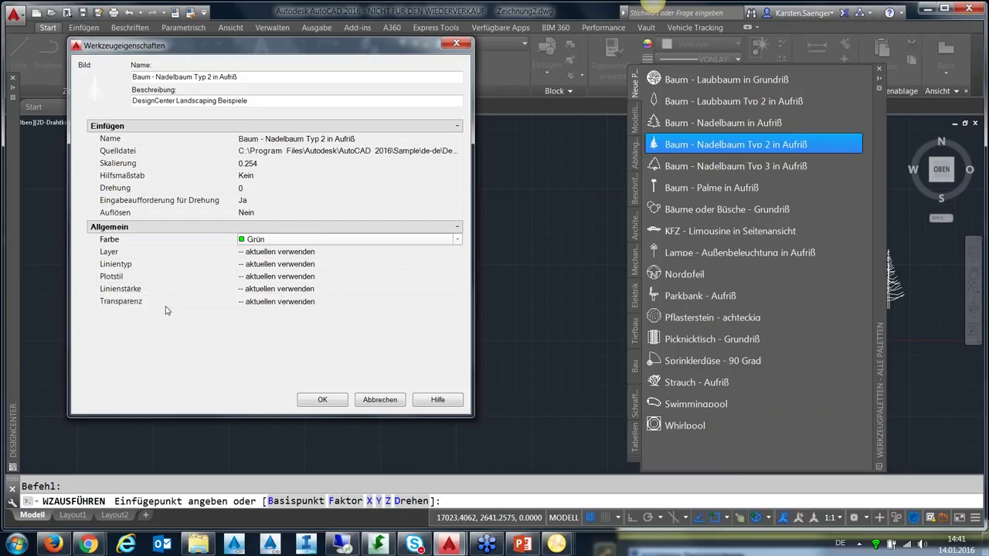
click(322, 402)
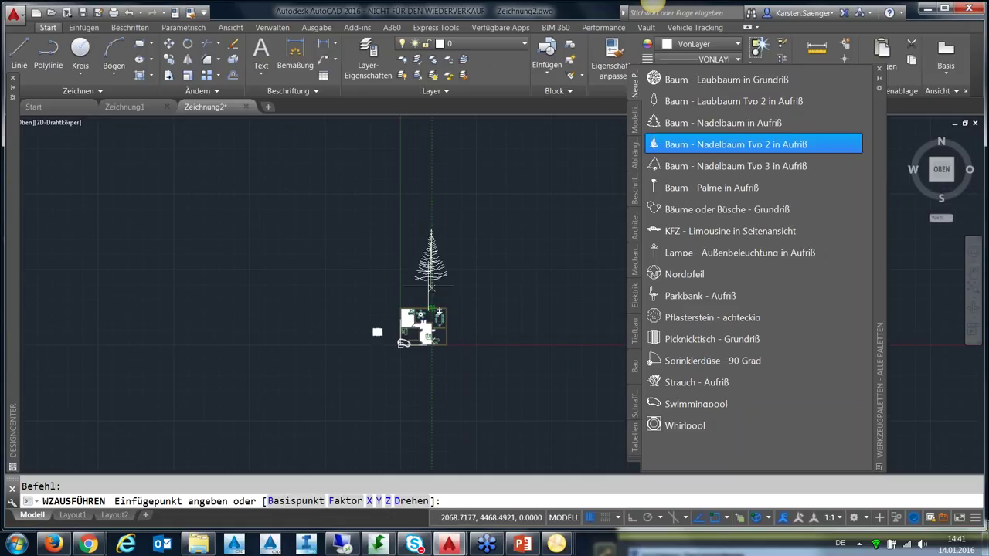
click(512, 302)
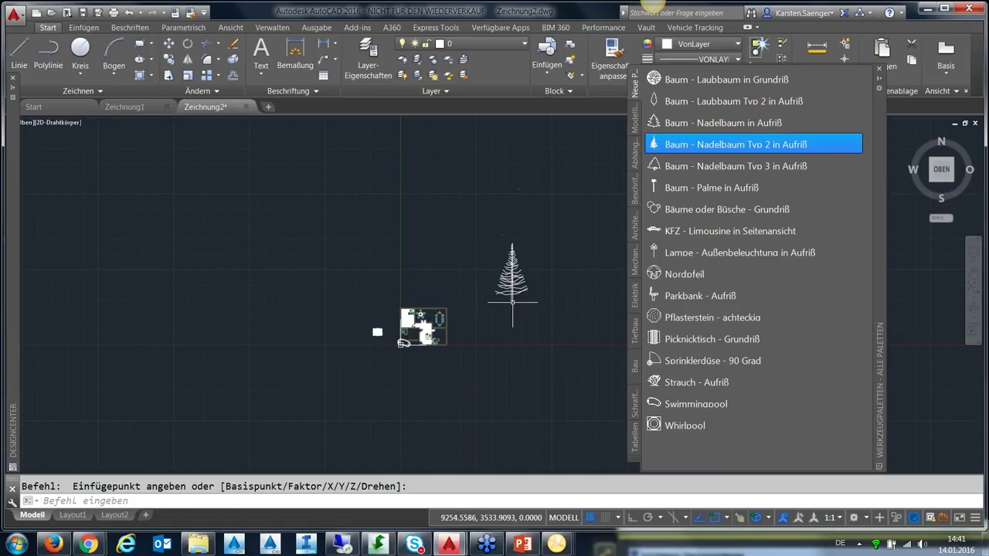
key(Escape)
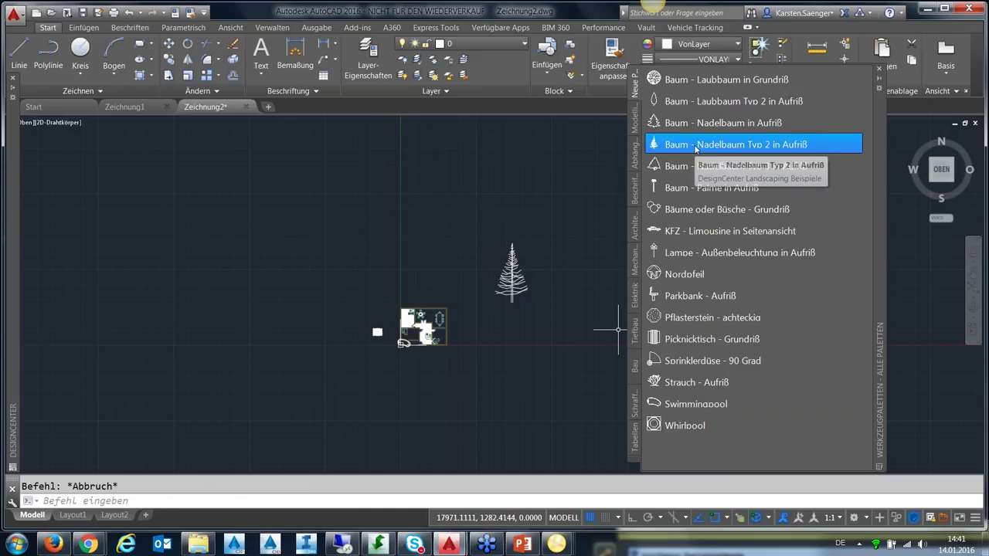
click(696, 147)
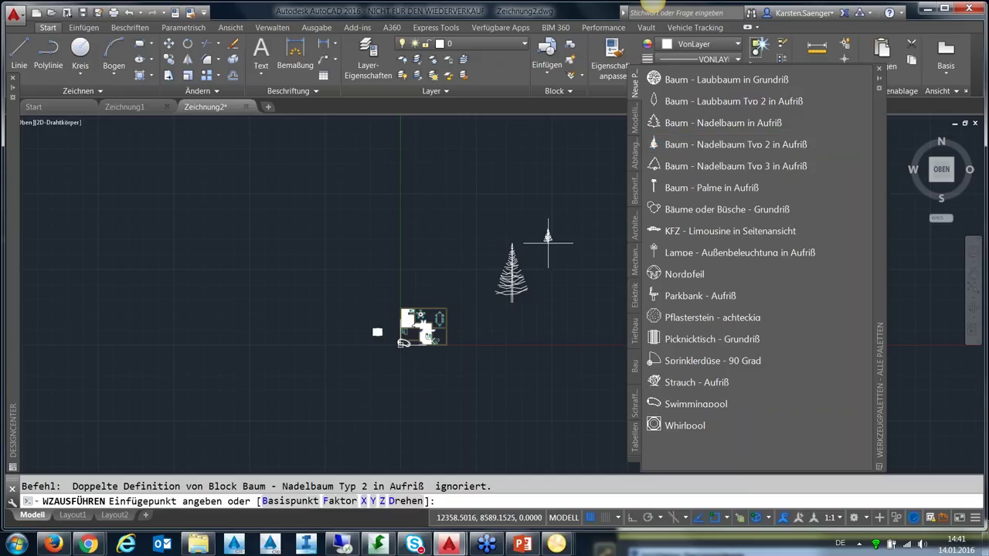
click(548, 292)
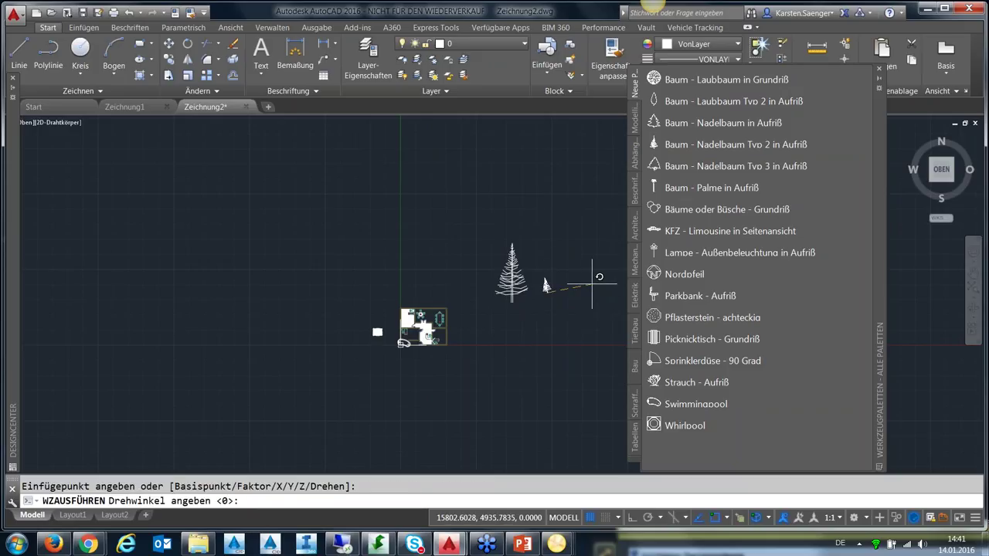
text(0)
key(Return)
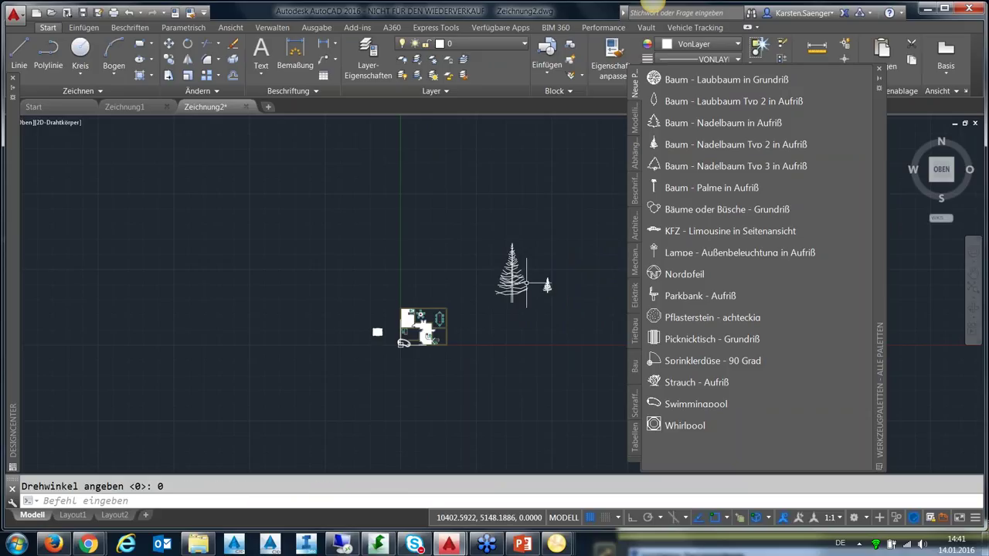
scroll(527, 284, up, 2)
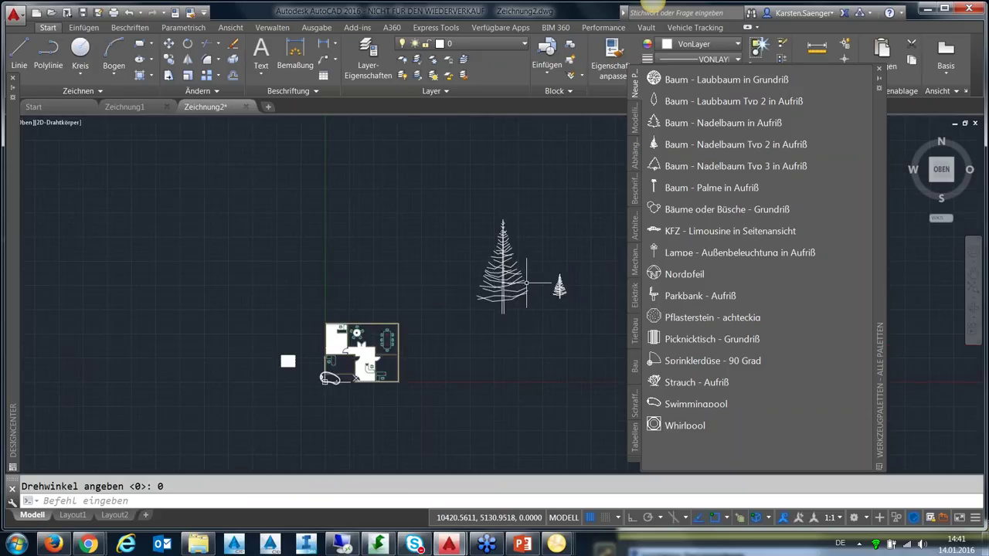
scroll(527, 284, up, 2)
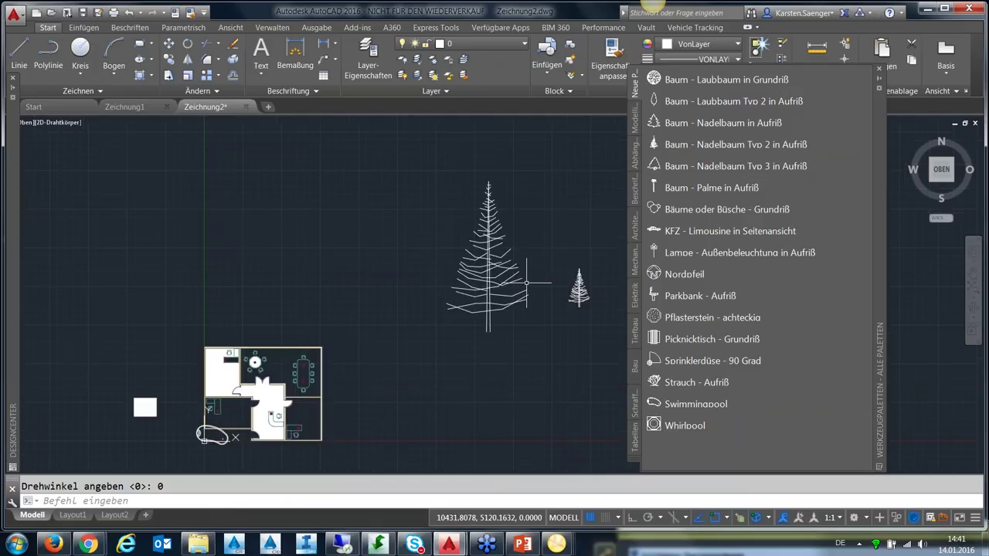
middle_drag(526, 284, 386, 279)
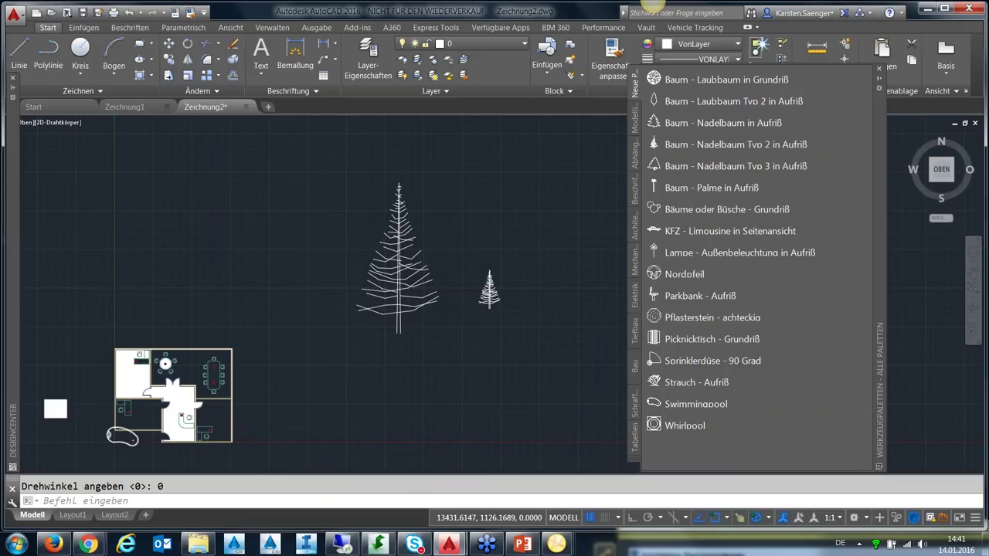
scroll(529, 407, down, 2)
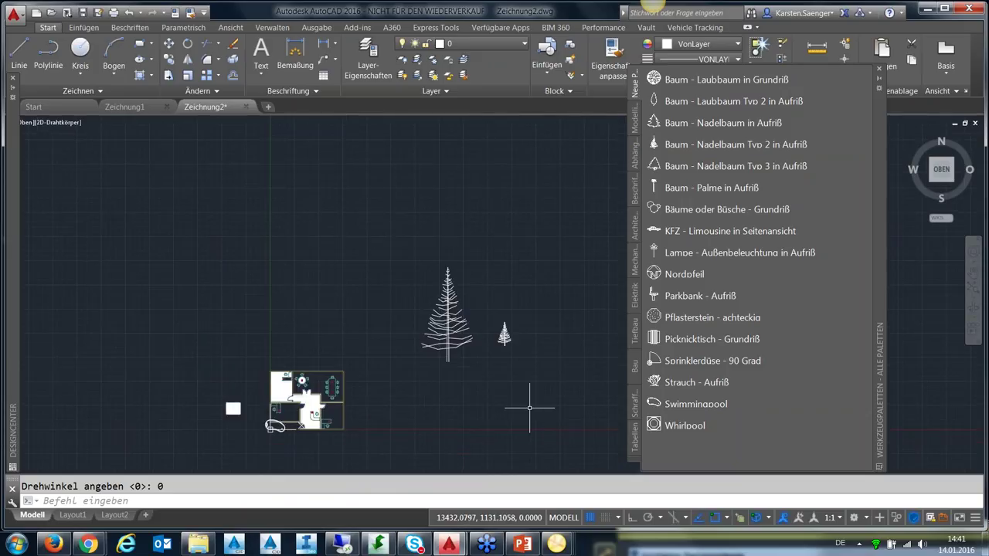
scroll(542, 397, down, 2)
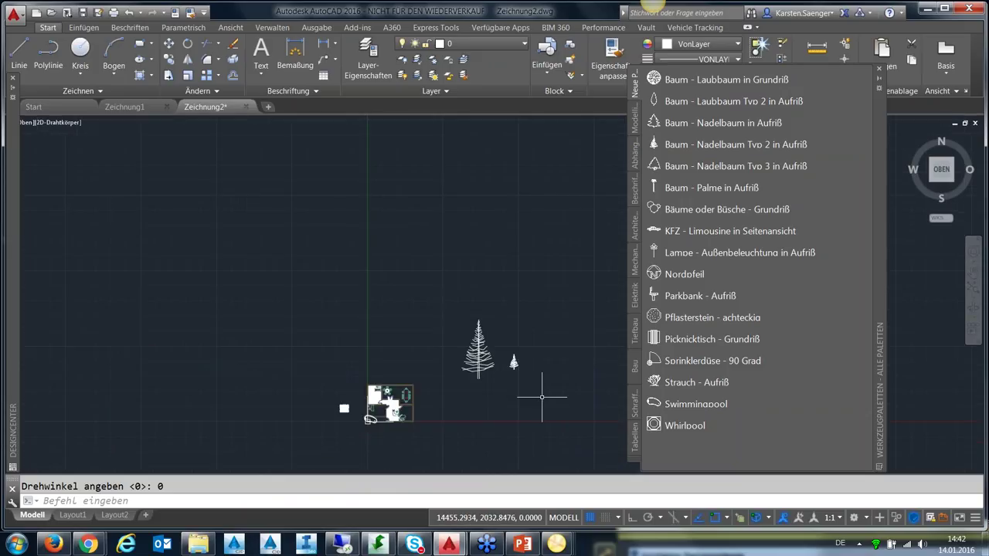
right_click(883, 426)
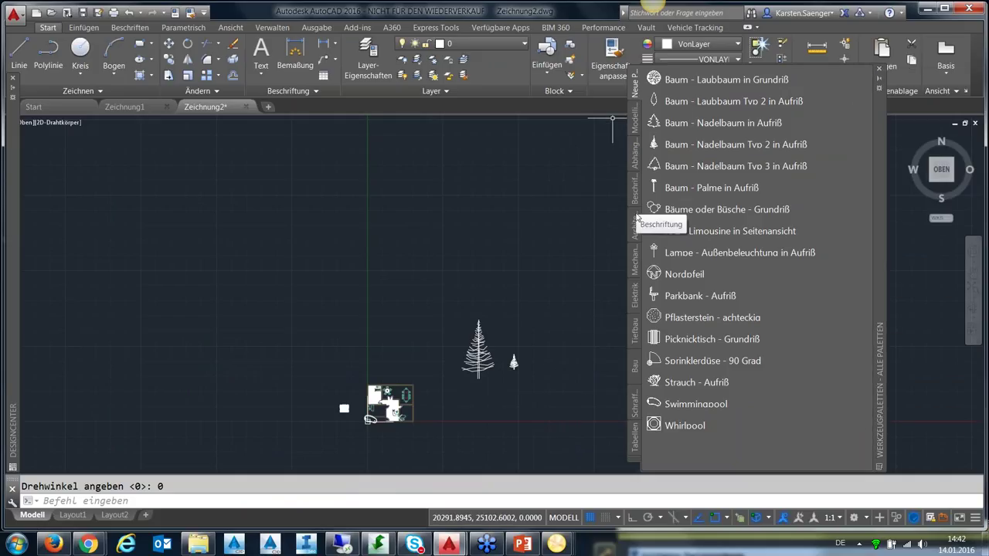
click(630, 458)
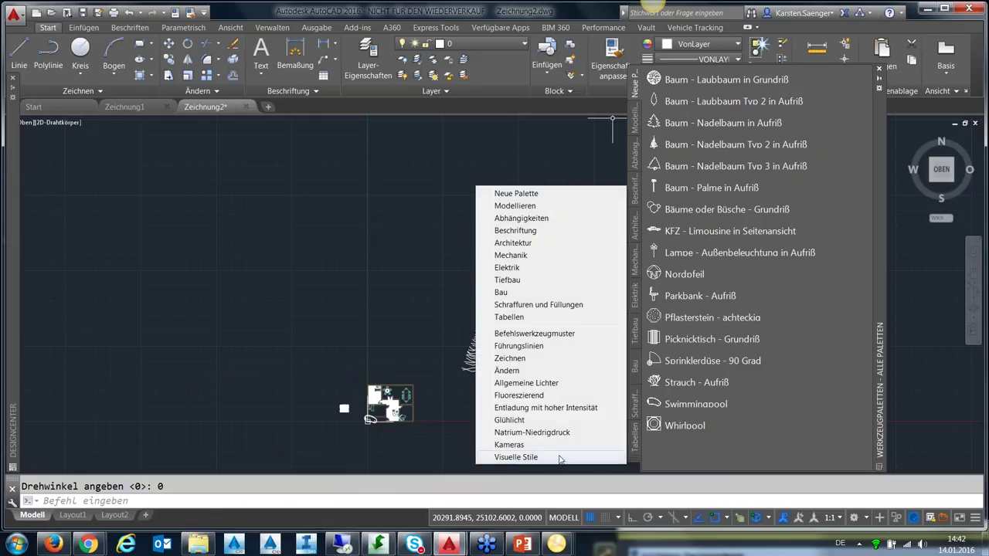
key(Escape)
right_click(880, 449)
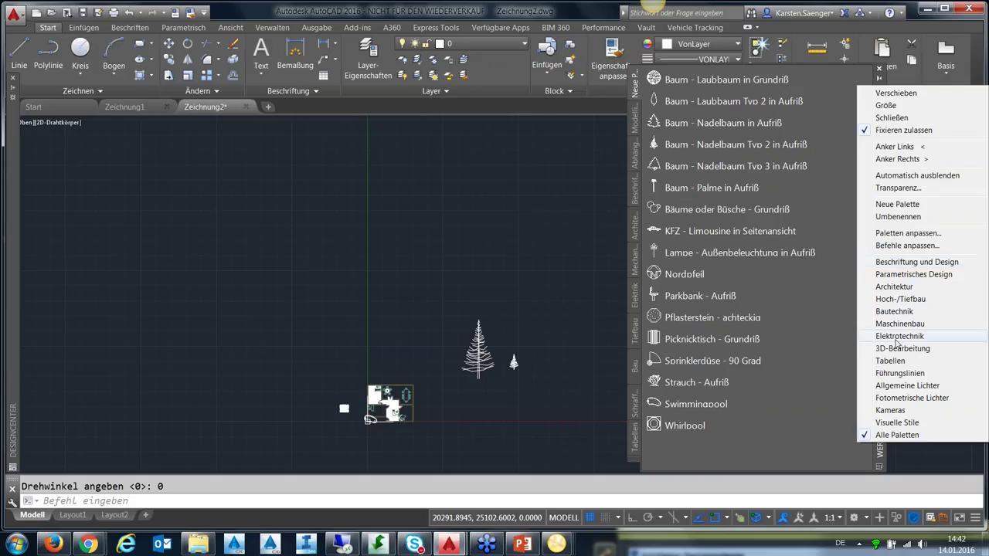
right_click(635, 456)
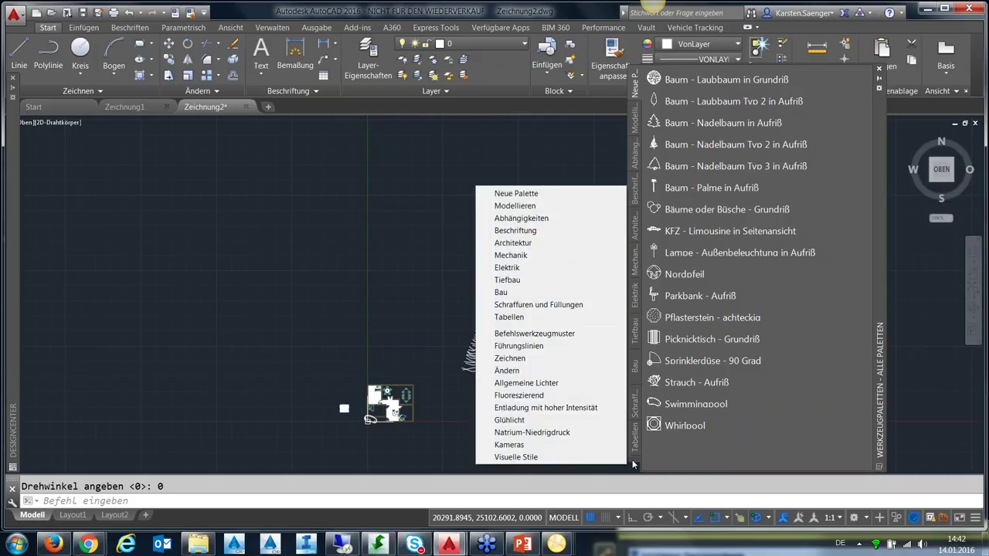
click(519, 192)
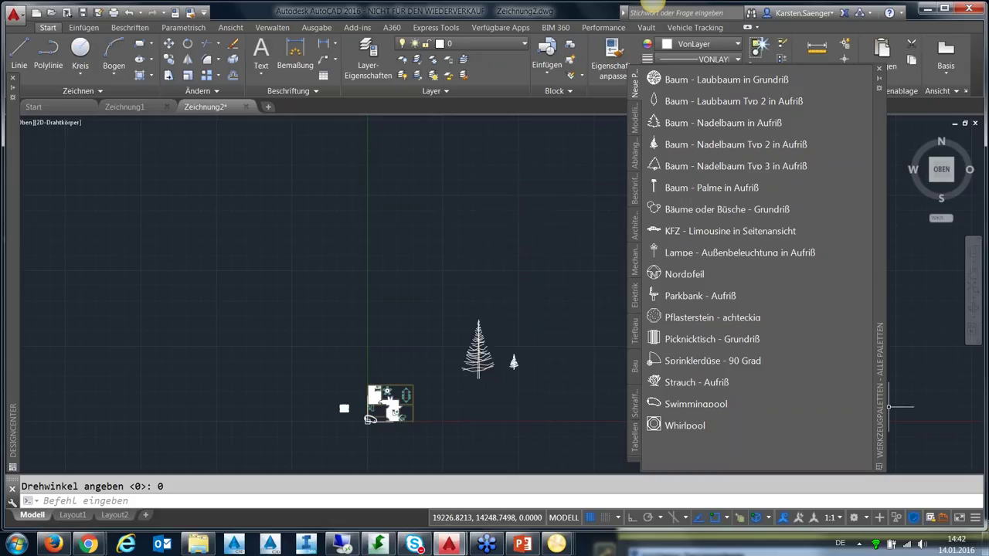
right_click(881, 448)
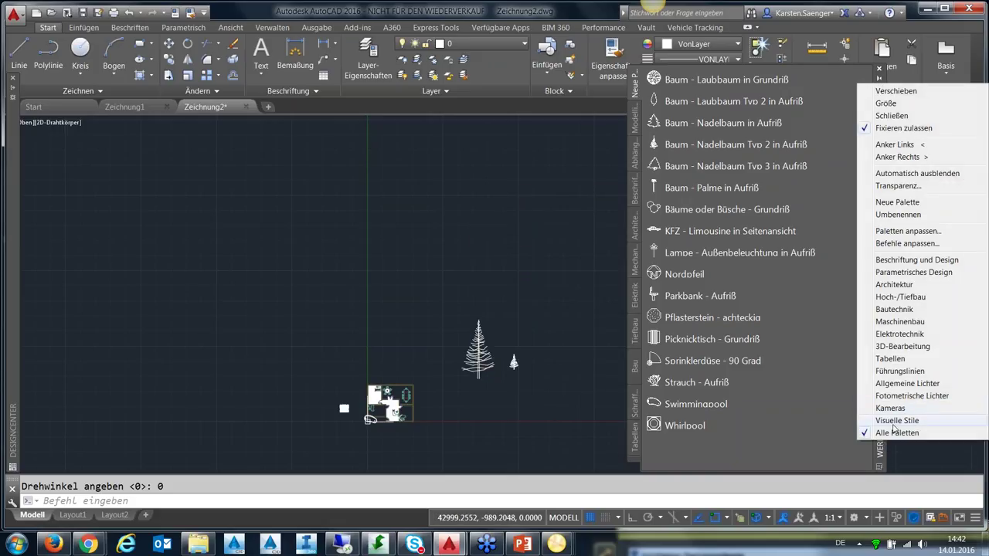
click(893, 437)
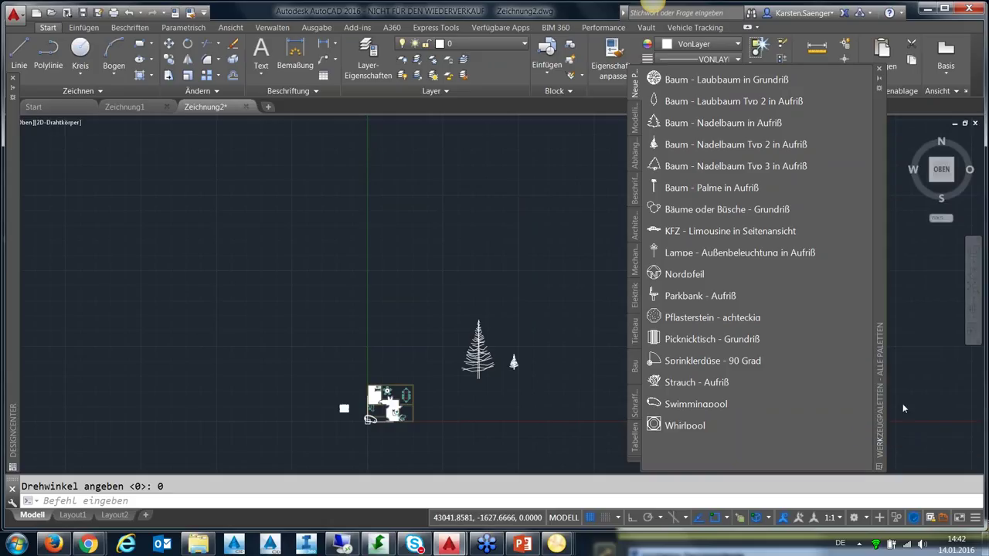
right_click(881, 444)
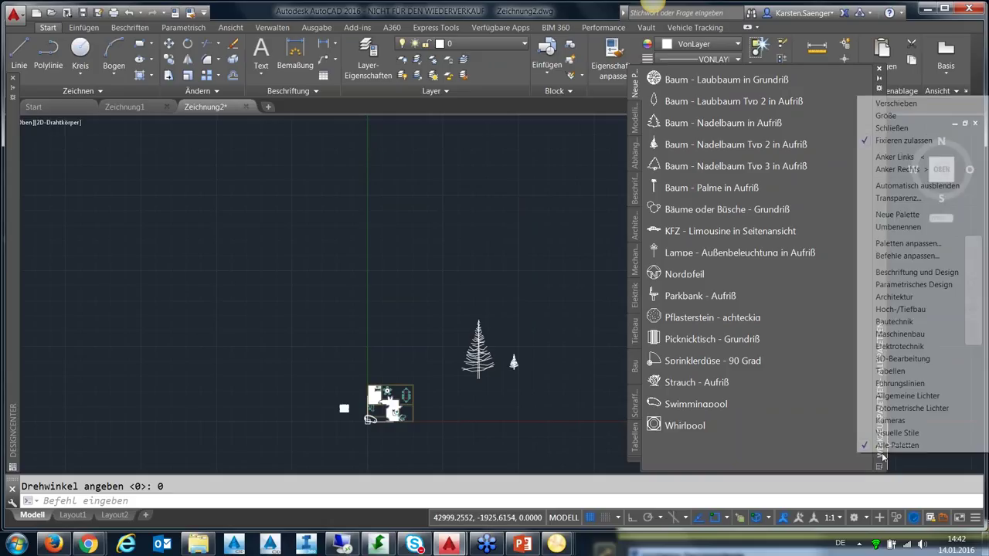
click(882, 372)
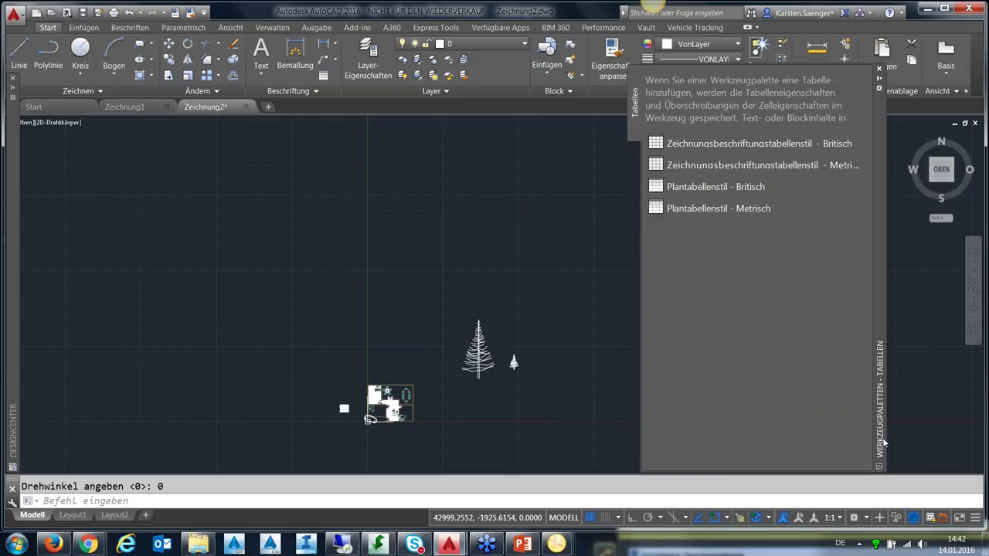
right_click(883, 443)
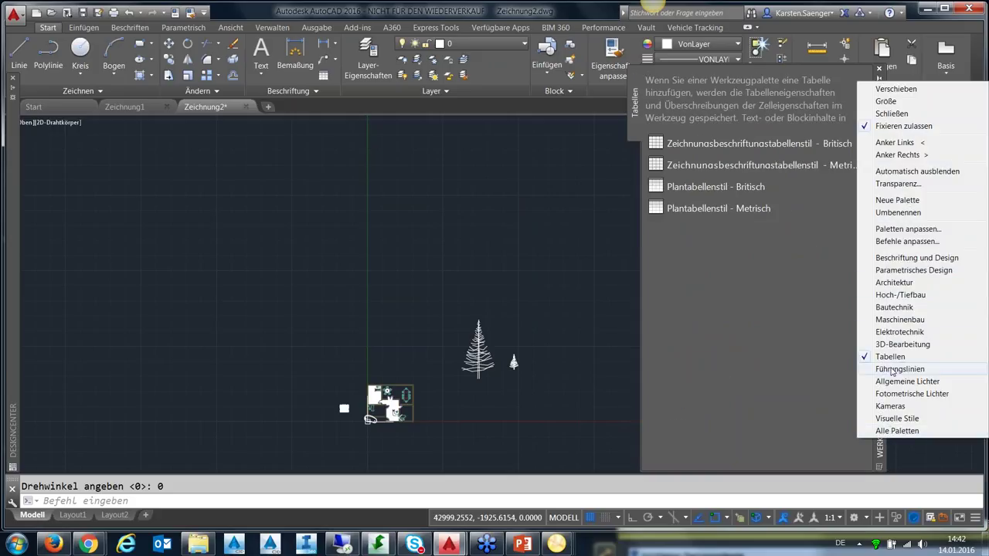
click(897, 431)
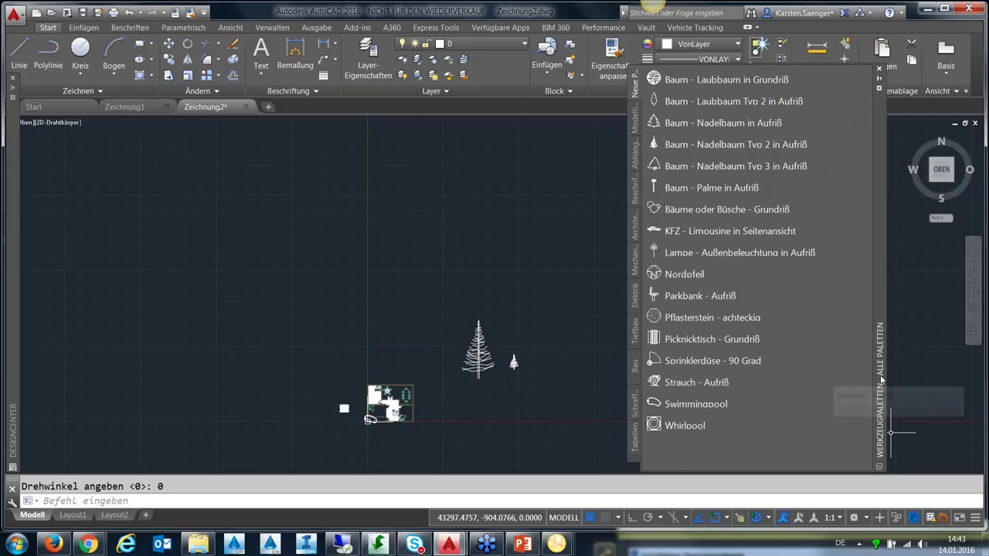
right_click(881, 378)
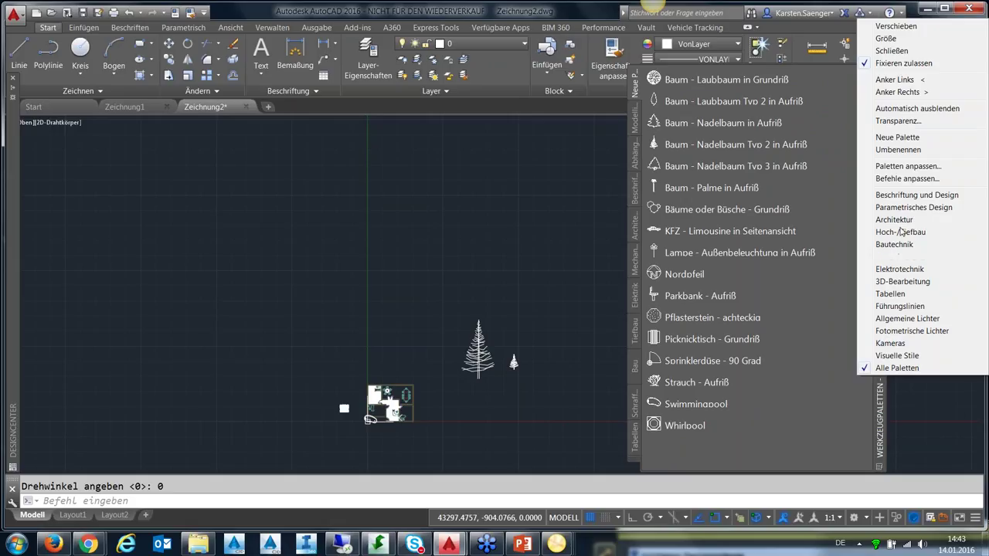
Step: Open Paletten anpassen and enlarge the dialog to show more entries
click(905, 165)
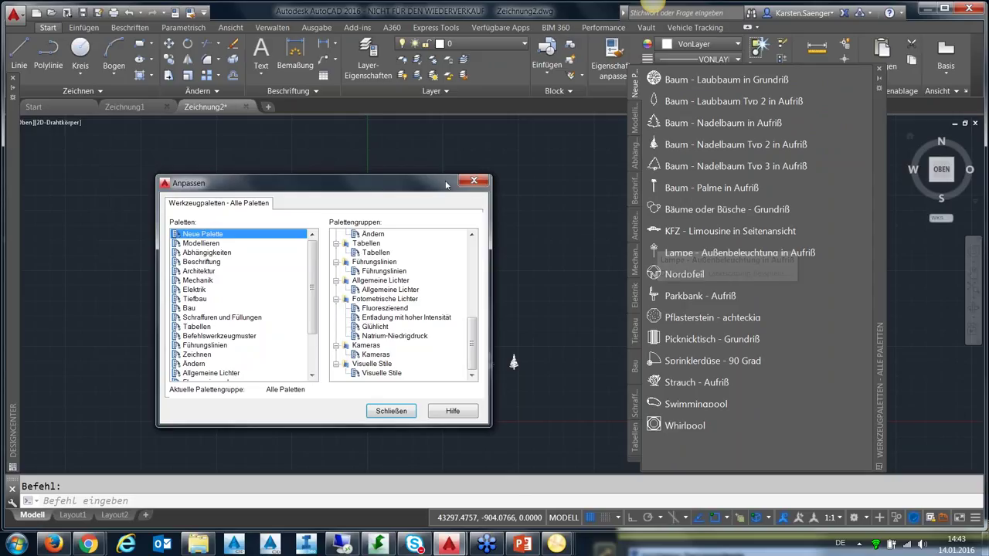
drag(426, 183, 474, 119)
mouse_move(537, 365)
mouse_down()
mouse_move(556, 417)
mouse_move(578, 434)
mouse_up()
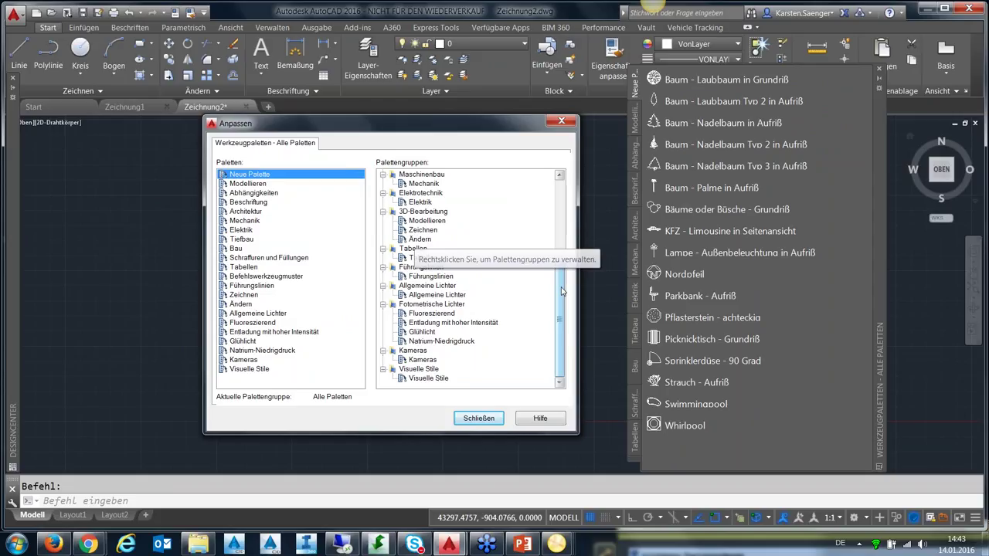
mouse_move(562, 291)
mouse_down()
mouse_move(566, 245)
mouse_move(571, 296)
mouse_up()
Step: Add a palette group named Webinar holding Neue Palette, then close the dialog
click(411, 370)
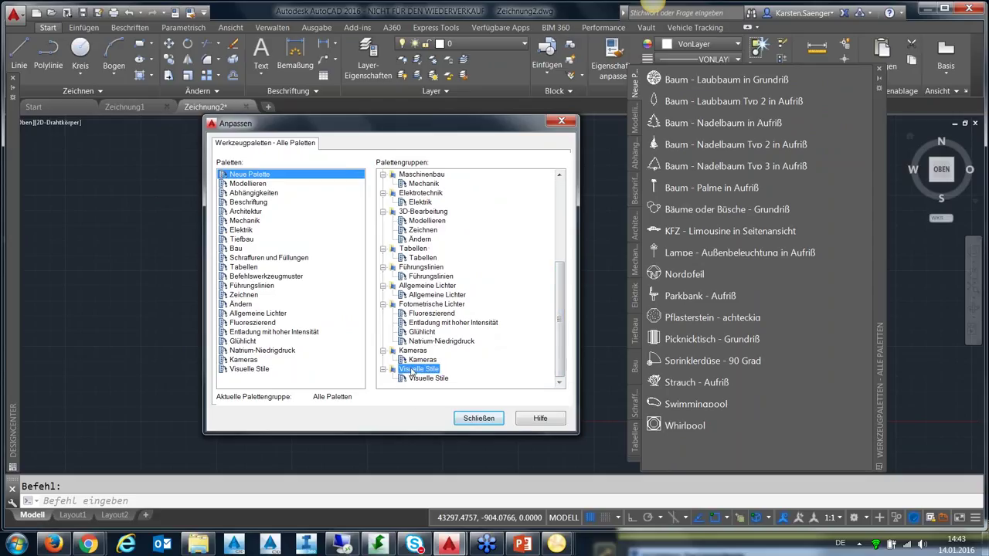
right_click(411, 370)
click(477, 377)
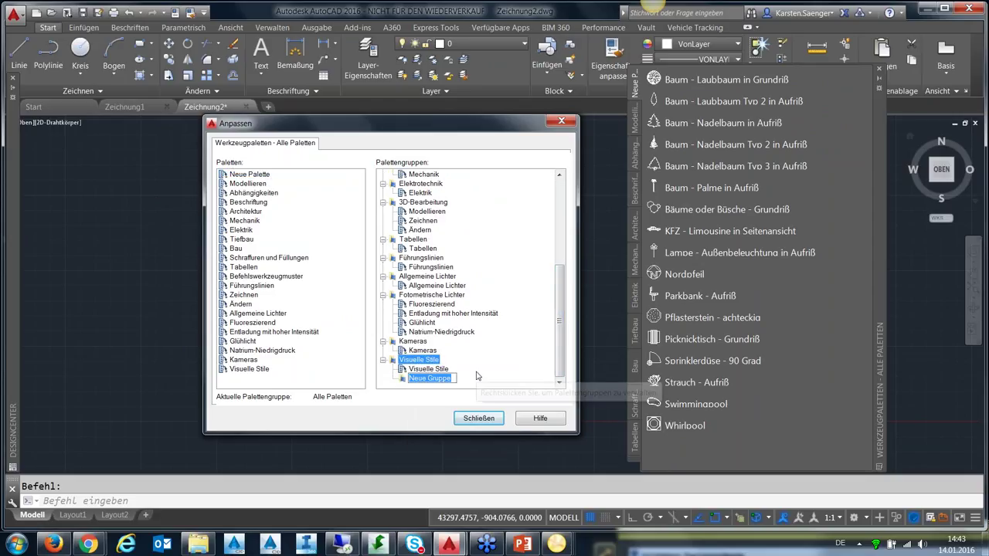
text(Webinar)
key(Return)
mouse_move(421, 378)
mouse_down()
mouse_move(392, 372)
mouse_move(424, 380)
mouse_move(405, 341)
mouse_move(402, 184)
mouse_up()
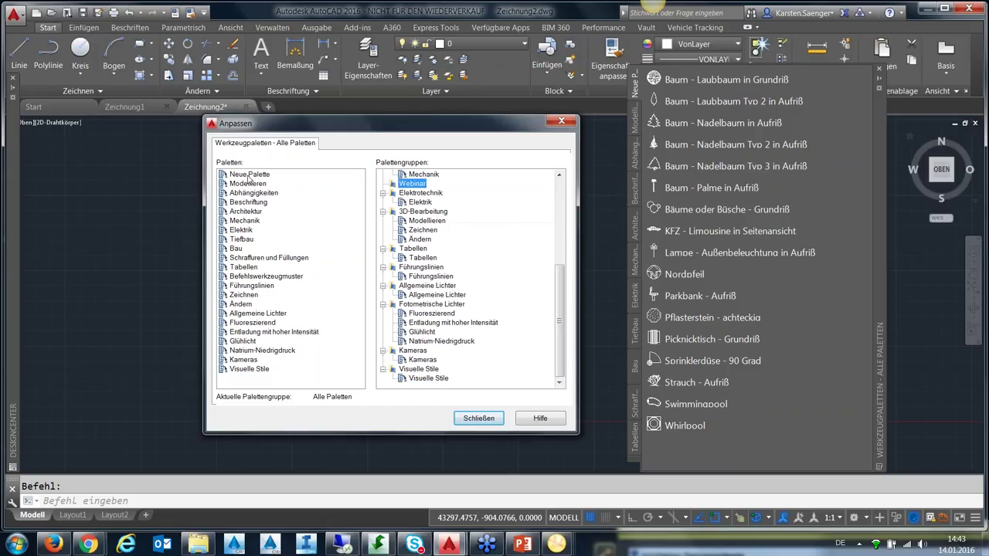
drag(248, 176, 417, 193)
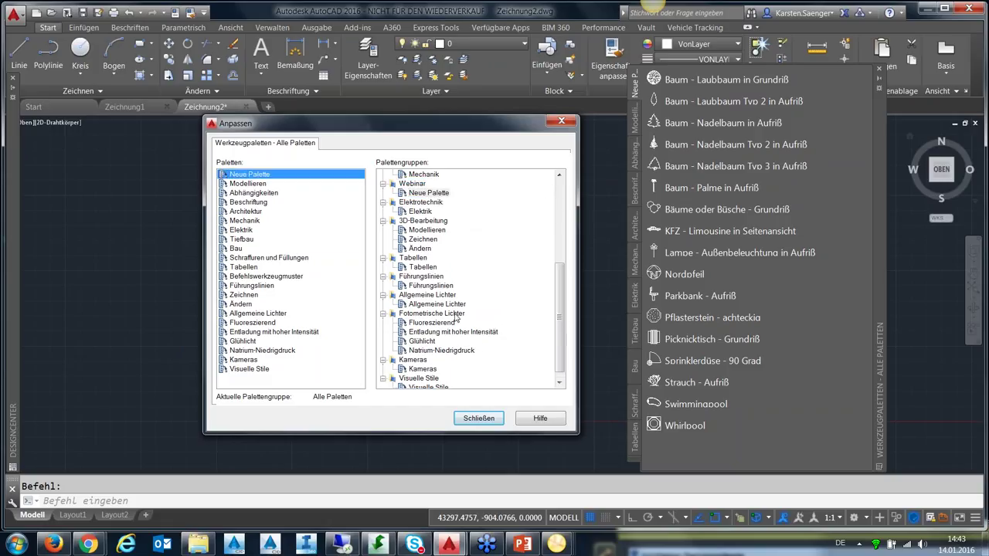
click(481, 420)
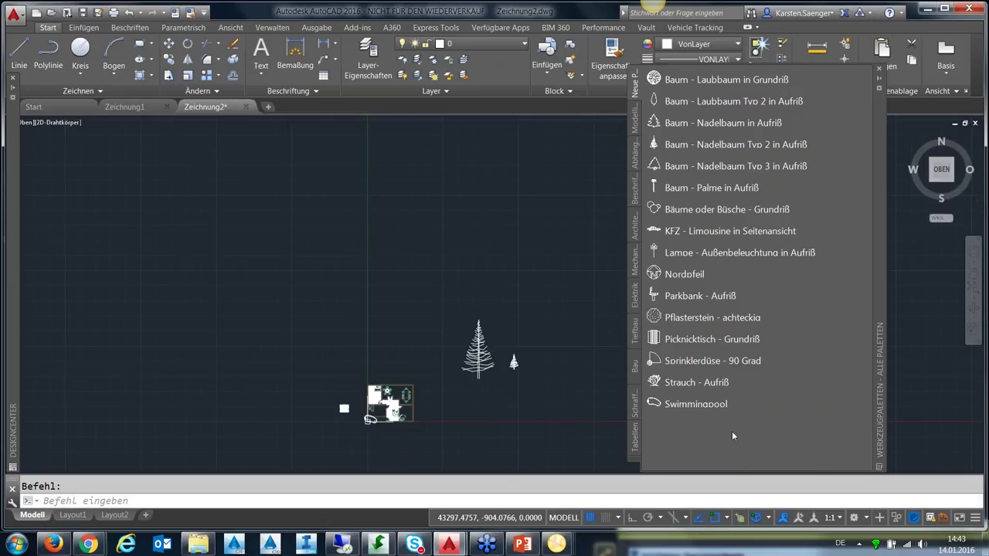
Step: Close the tool palettes window and reopen it with Ctrl+3
right_click(879, 421)
click(882, 430)
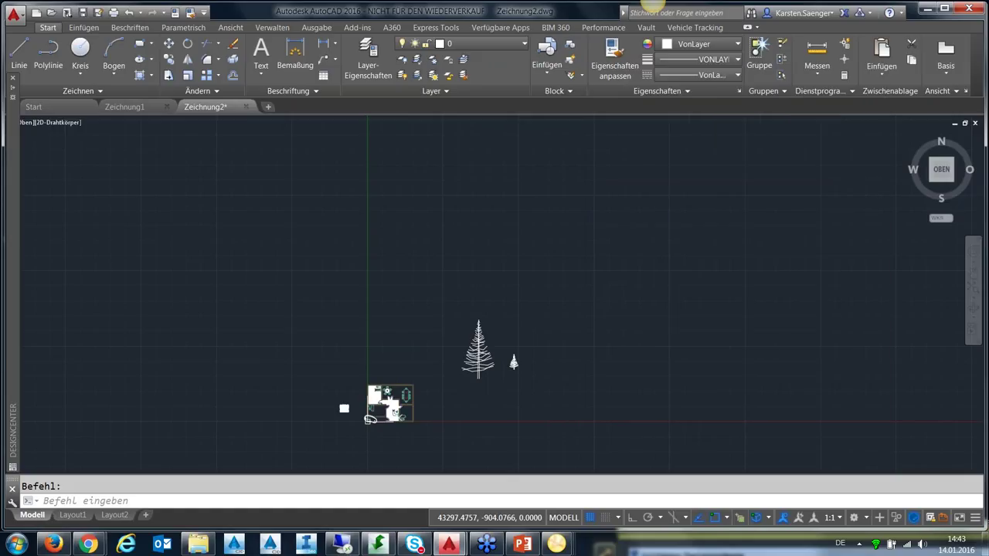
key(ctrl+3)
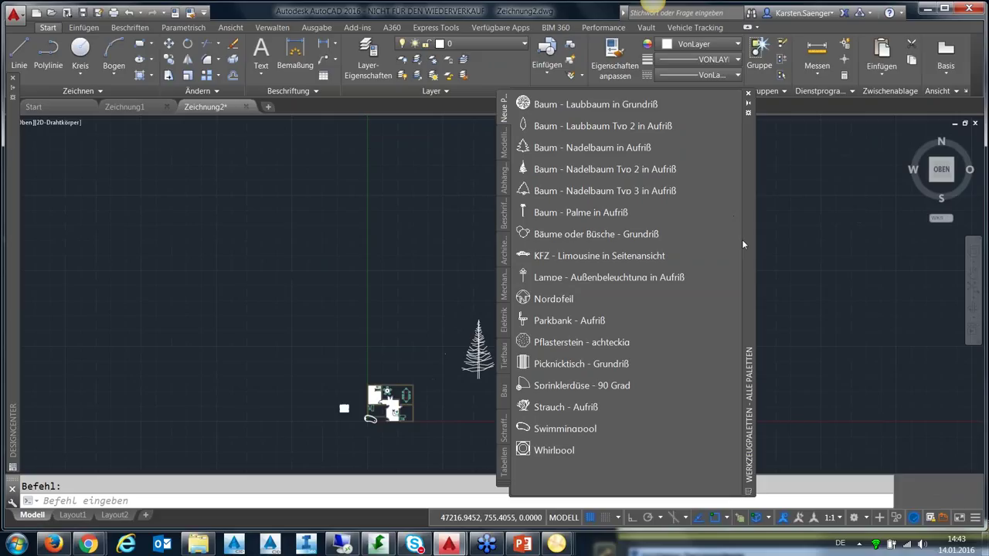
Step: Switch the tool palettes to the Webinar group and bring up its options menu
right_click(741, 280)
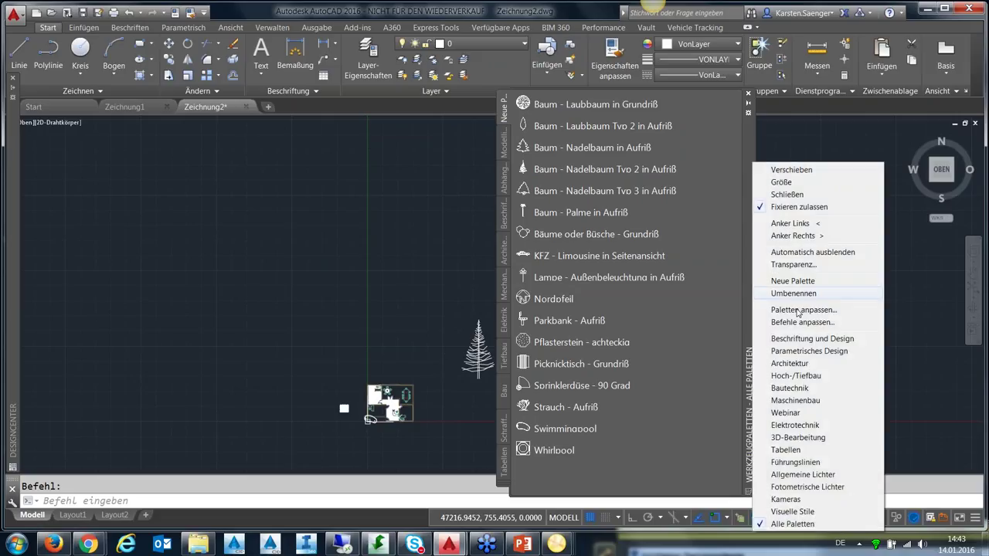
click(794, 414)
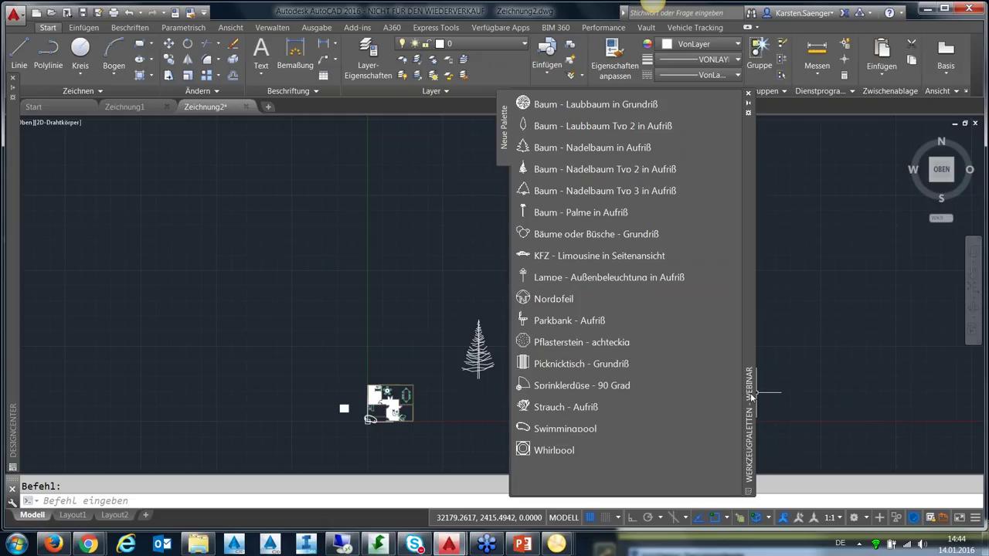
drag(751, 393, 844, 348)
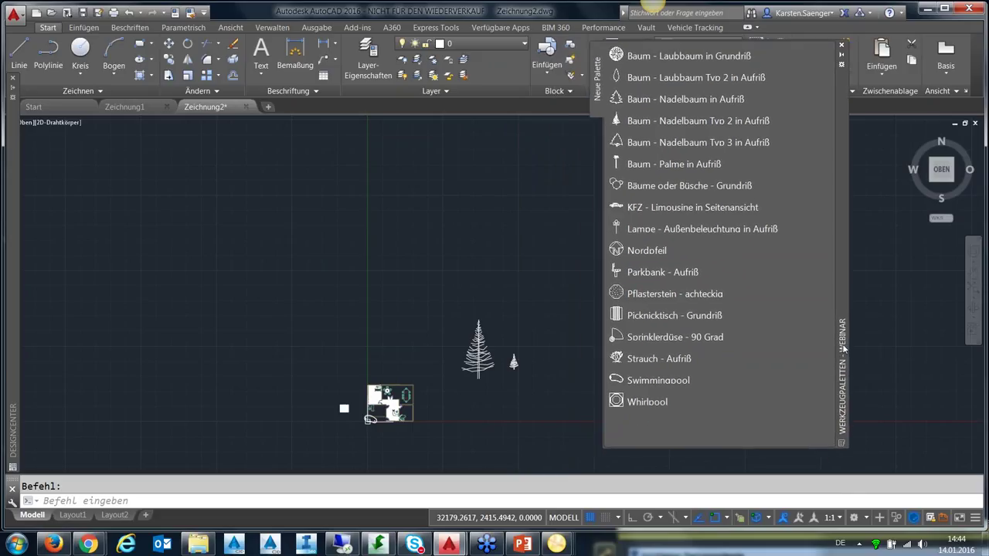
right_click(846, 350)
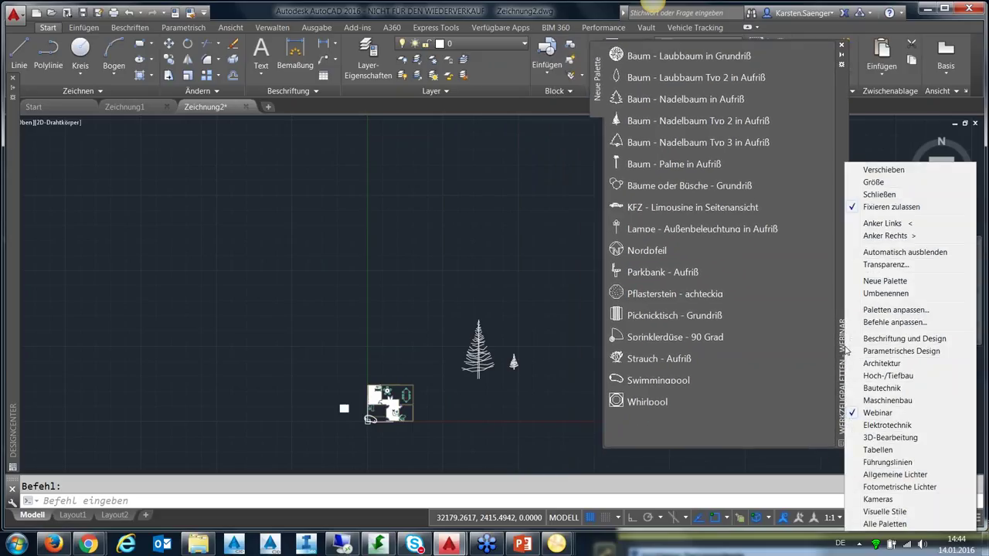
Step: Open the DesignCenter beside the Webinar palette and widen it to show all 17 Landscaping blocks
click(13, 415)
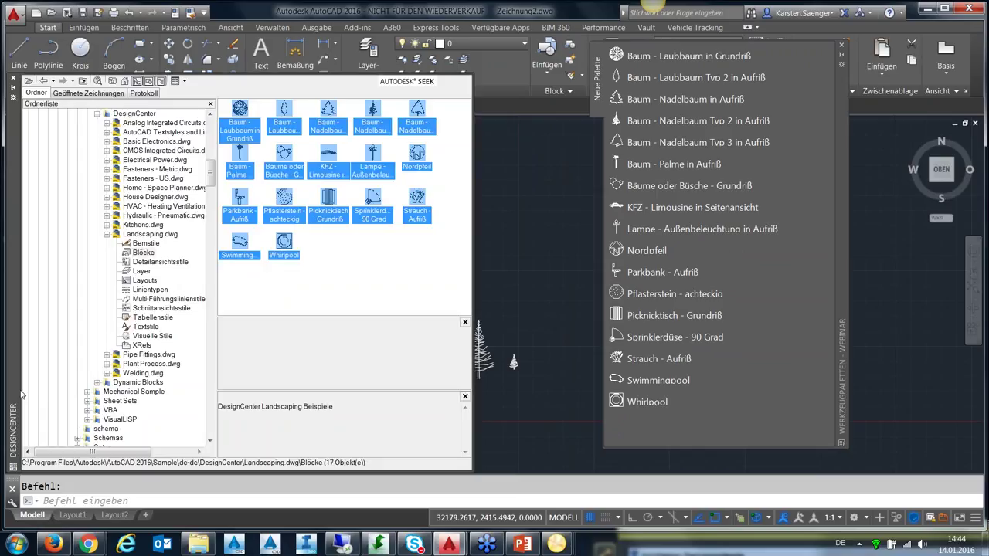
drag(22, 395, 142, 384)
click(304, 444)
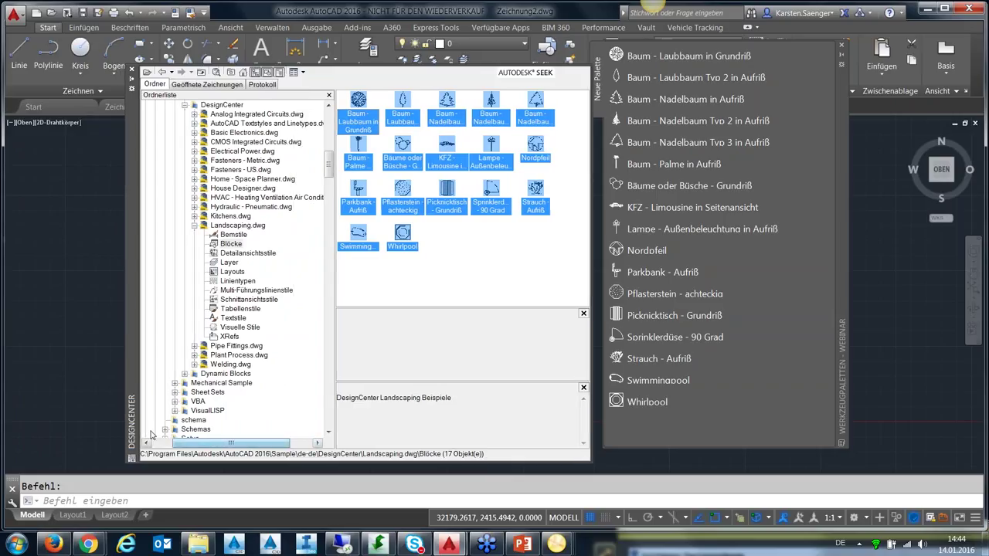
drag(126, 433, 91, 430)
drag(560, 433, 589, 433)
mouse_move(102, 425)
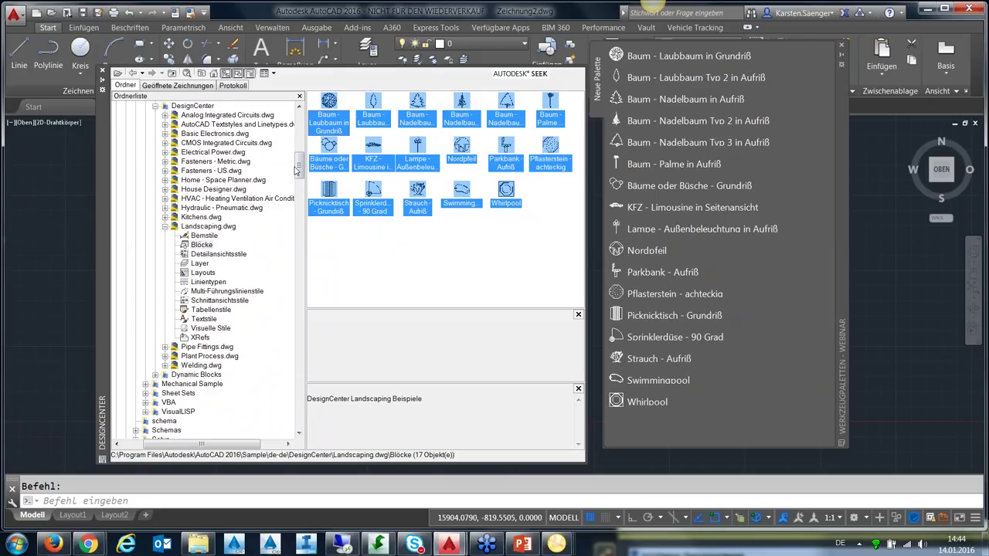
scroll(156, 251, up, 5)
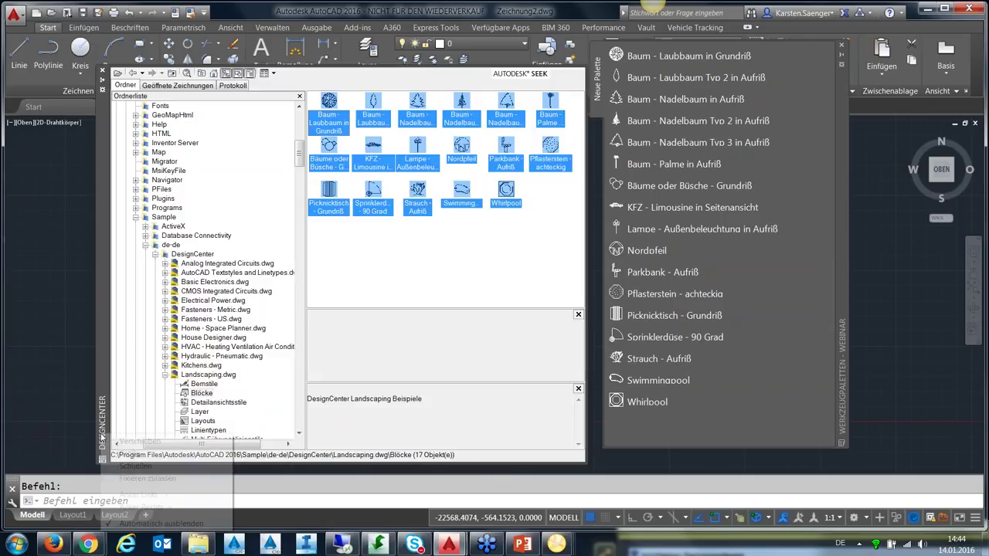
Step: Toggle Automatisch ausblenden (auto-hide) for the DesignCenter
right_click(101, 437)
click(131, 524)
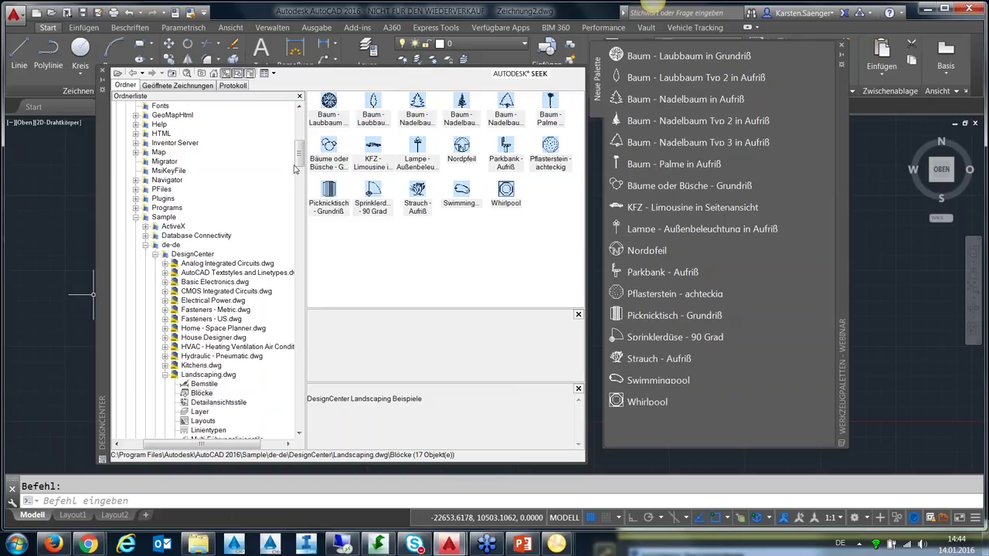
mouse_move(302, 160)
mouse_down()
mouse_move(307, 175)
mouse_move(308, 124)
mouse_up()
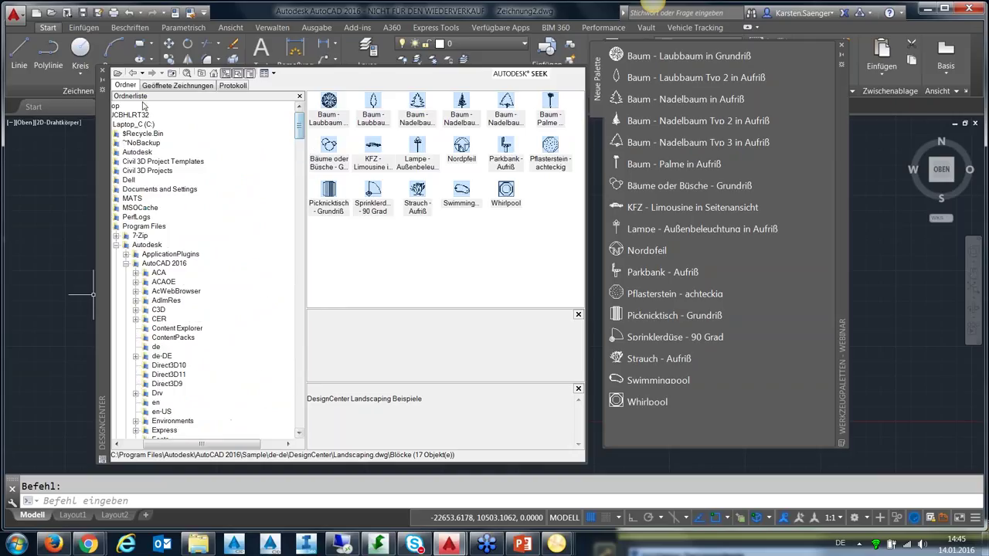
Step: Browse Favorites to the Layouts of the Civil 3D 2016 Deutschland.dwt template
click(201, 74)
click(328, 105)
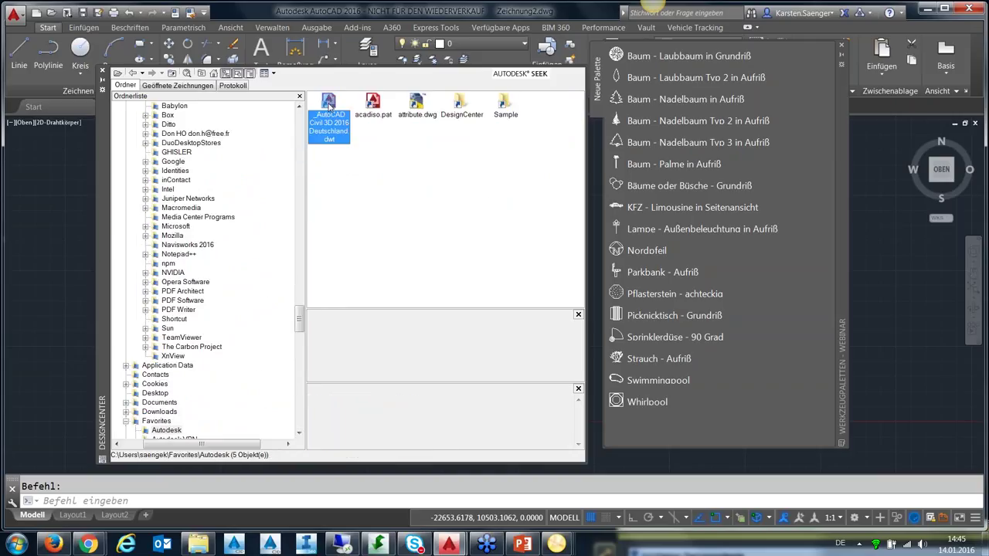
double_click(328, 104)
double_click(506, 102)
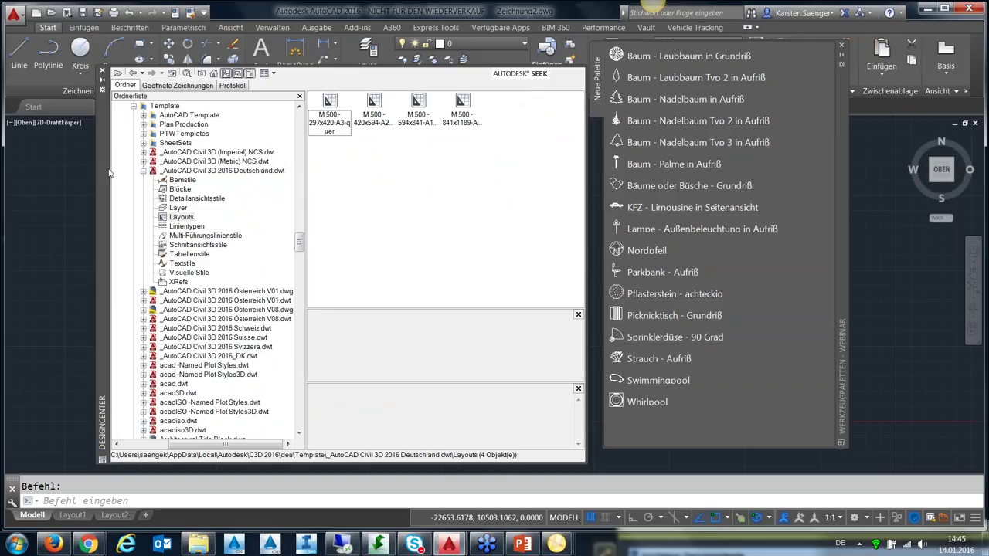
mouse_move(110, 173)
mouse_down()
mouse_move(359, 173)
mouse_move(237, 153)
mouse_up()
Step: Import the M 500 - 297x420-A3-quer layout, switch to its tab, and close Tool Palettes
click(449, 89)
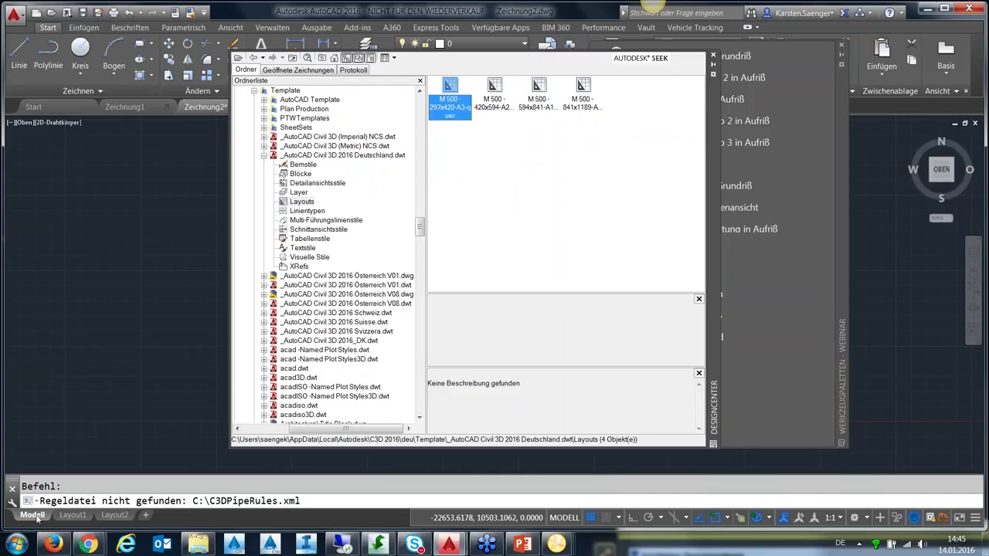
click(57, 399)
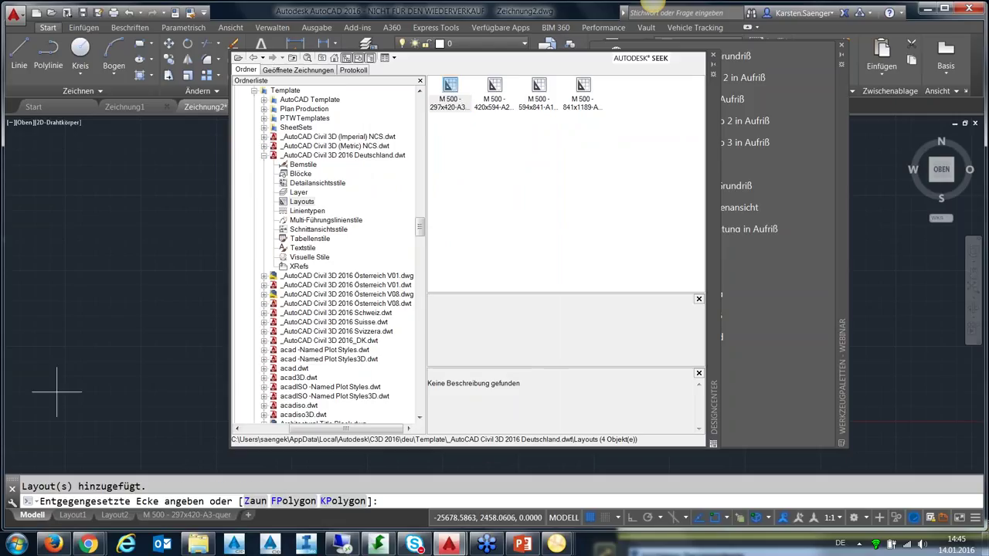
key(Escape)
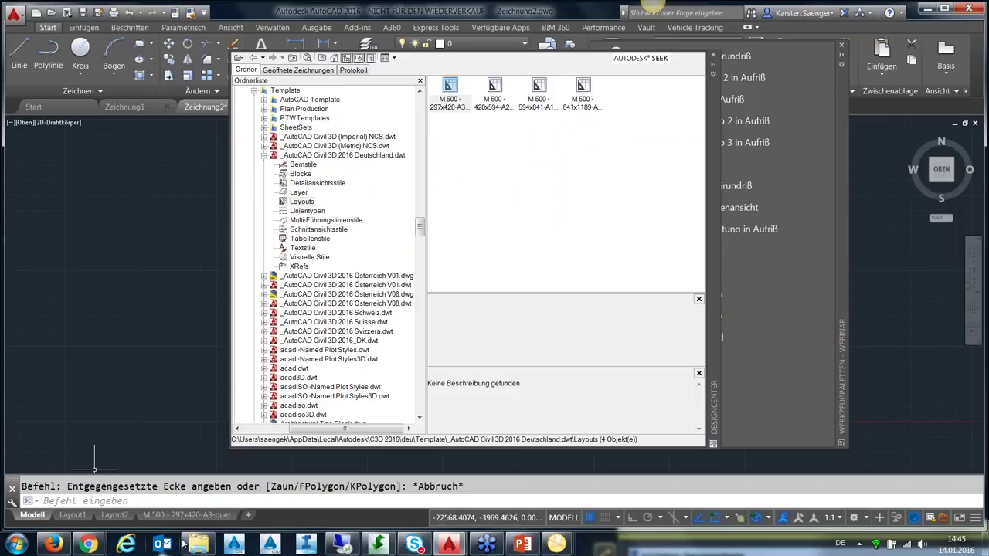
click(194, 516)
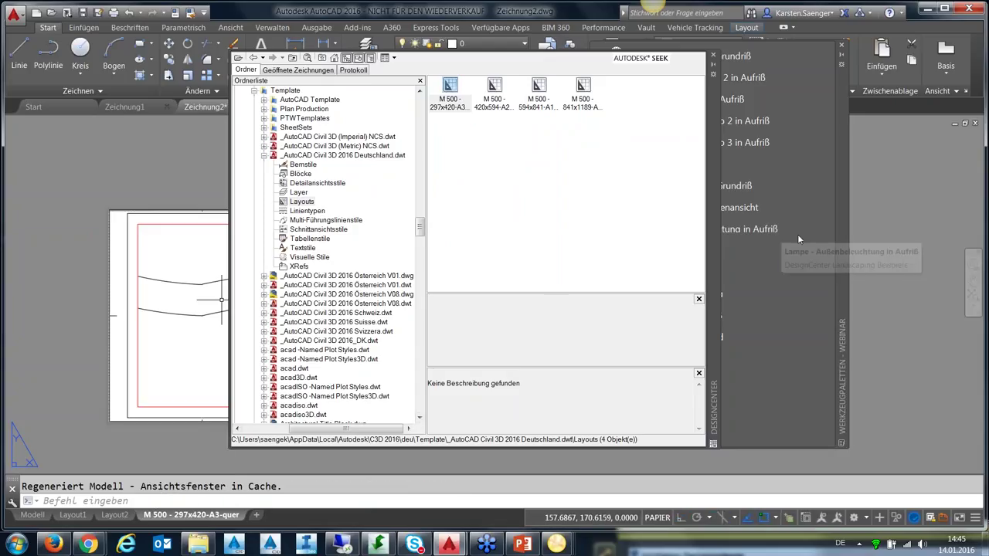
click(842, 44)
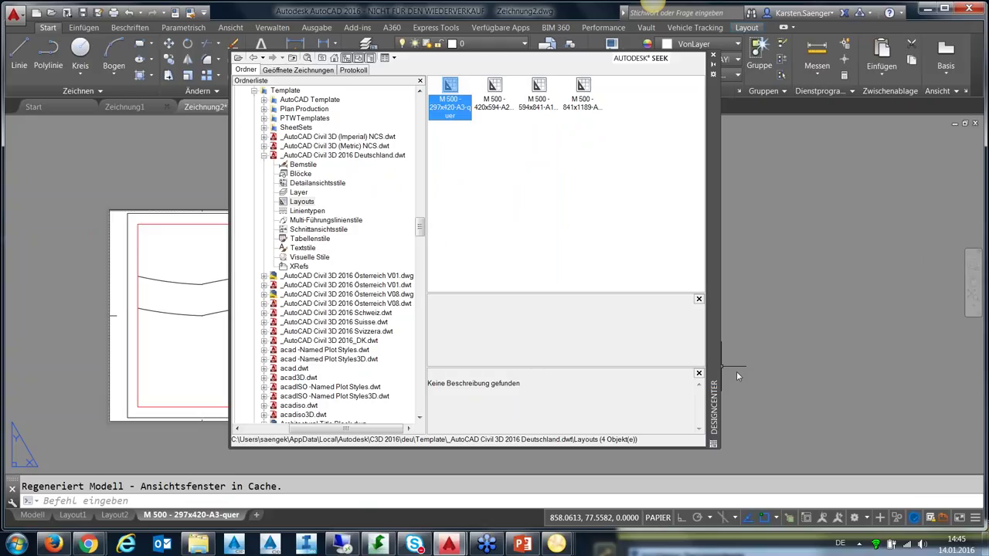
drag(738, 375, 788, 377)
Step: Move the DesignCenter aside to reveal the full A3 sheet, then bring up the PowerPoint deck
mouse_move(785, 377)
mouse_down()
mouse_move(978, 386)
mouse_move(934, 193)
mouse_up()
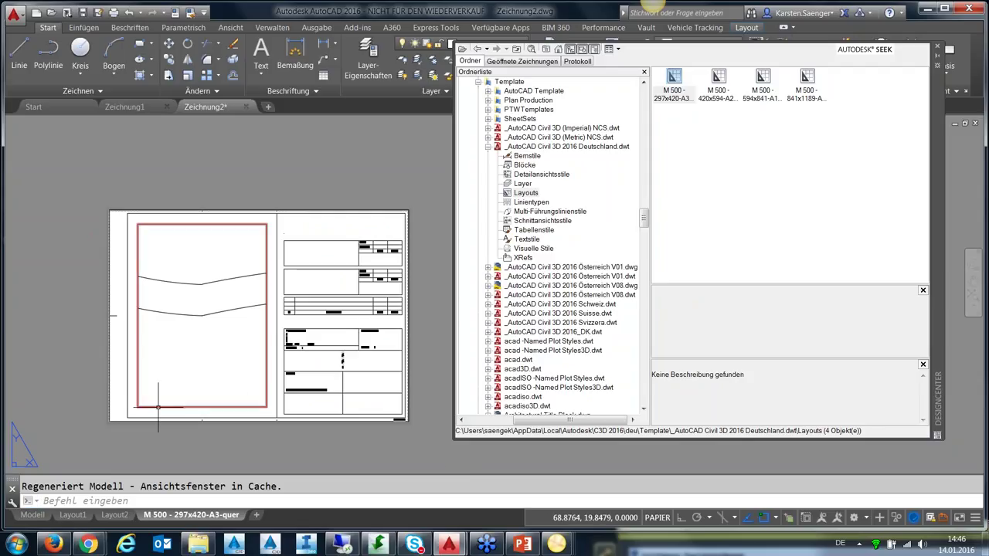
click(941, 418)
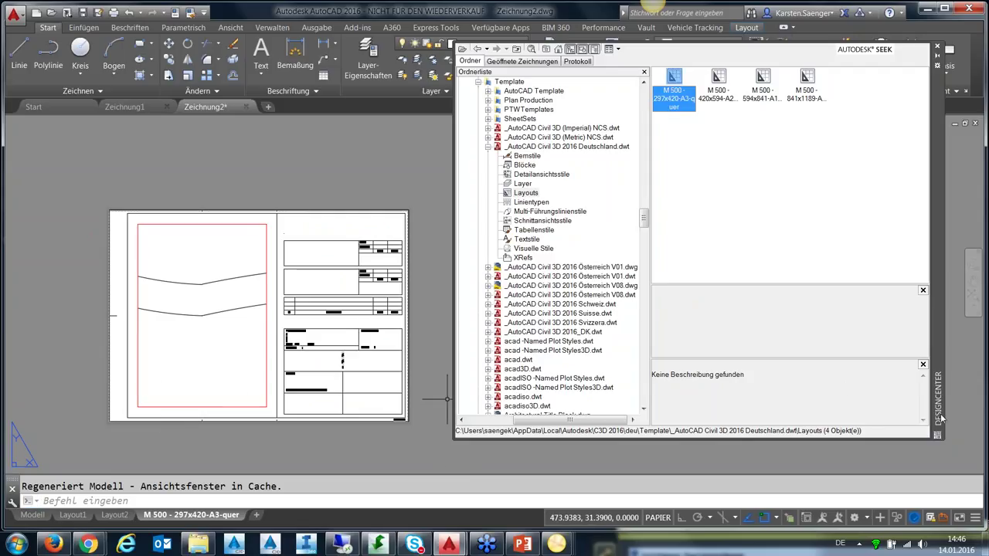
drag(941, 418, 937, 453)
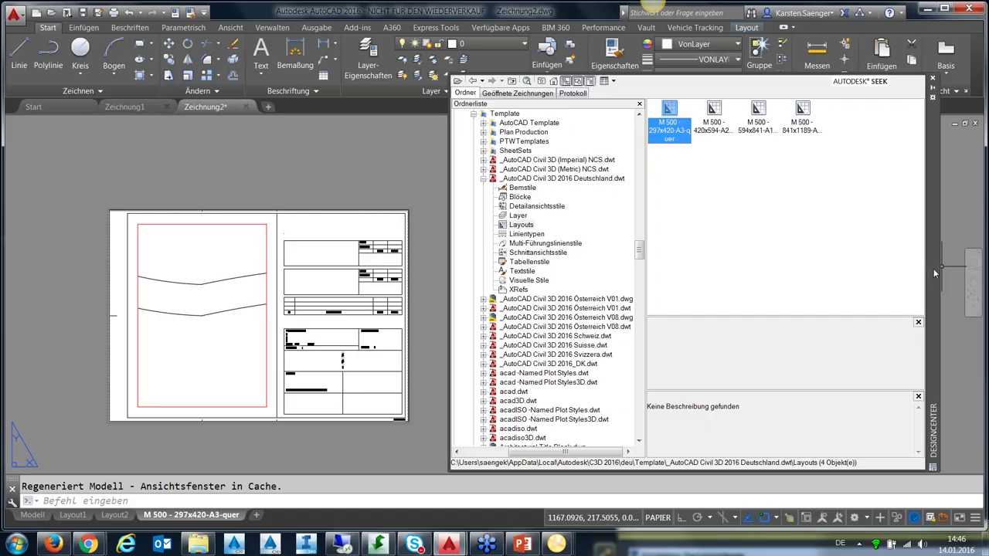
drag(935, 273, 647, 242)
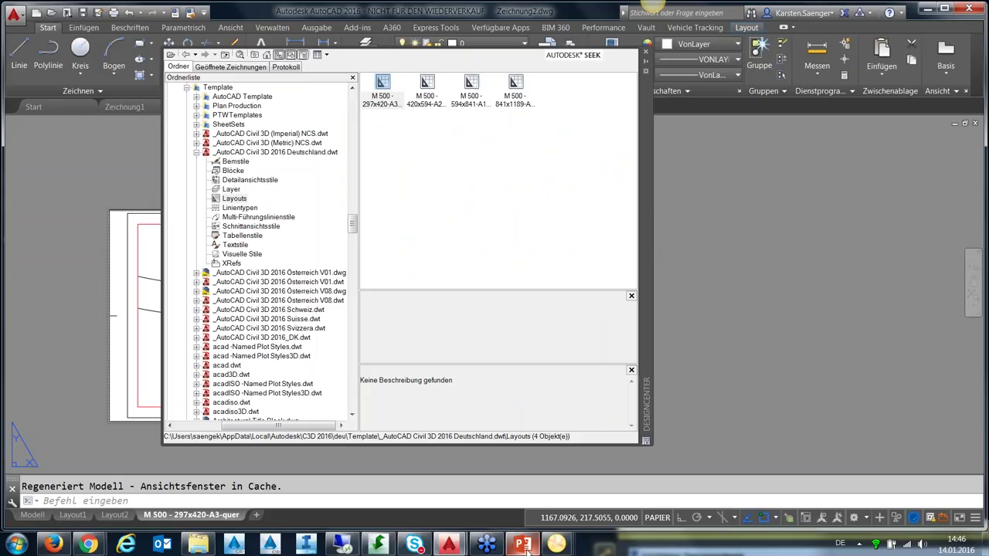
click(523, 545)
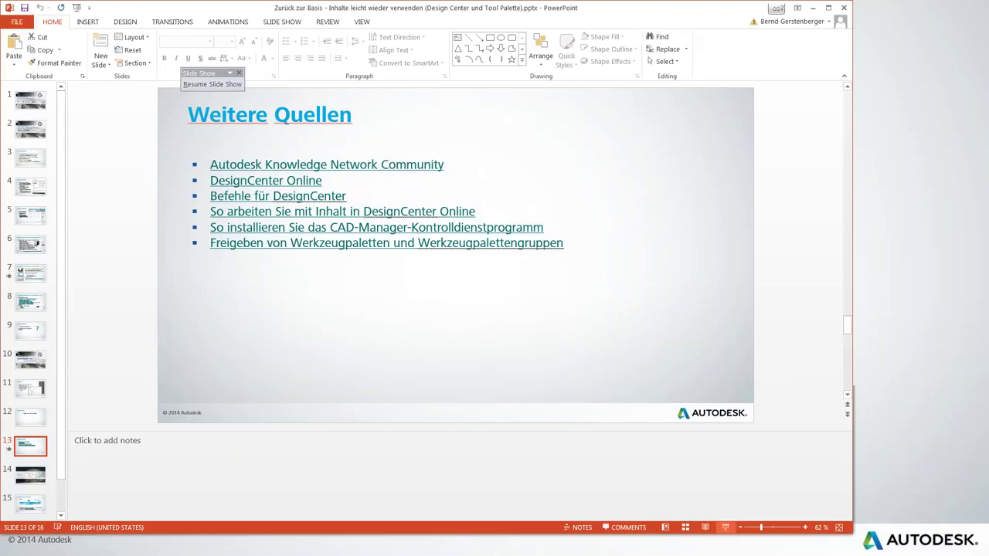
Step: Resume the slide show from the 'Weitere Quellen' slide
click(725, 527)
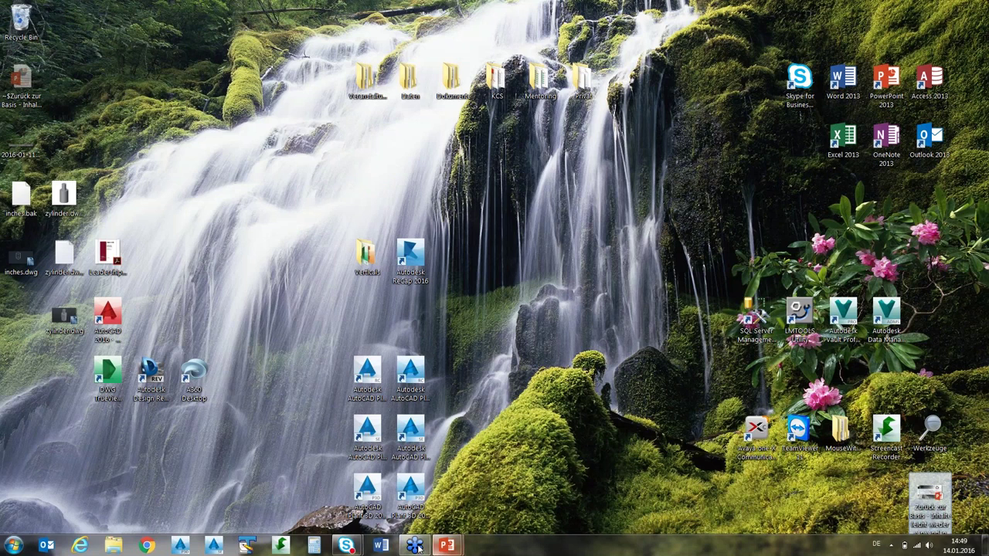
click(415, 546)
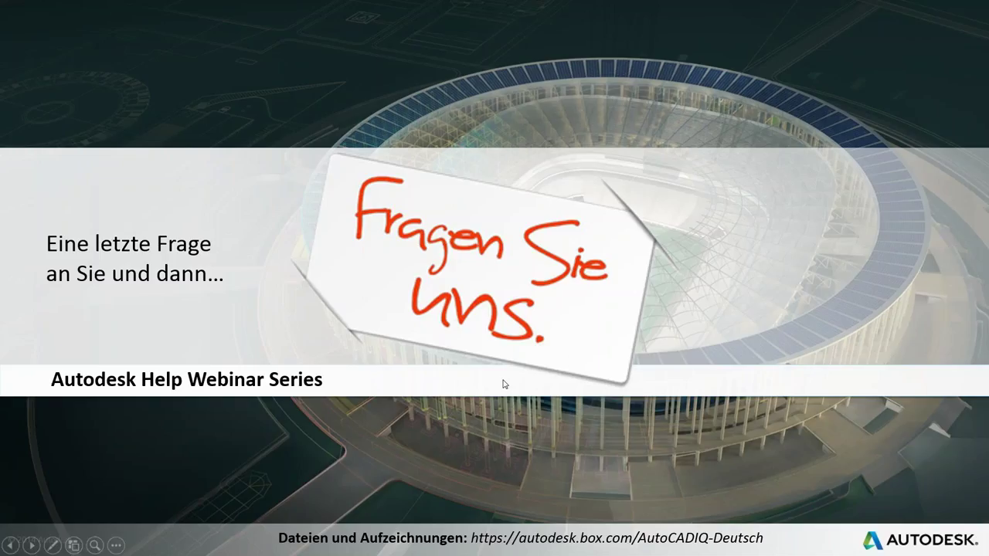
Step: Advance through 'Kommende Veranstaltungen' to the final Autodesk logo slide
click(503, 405)
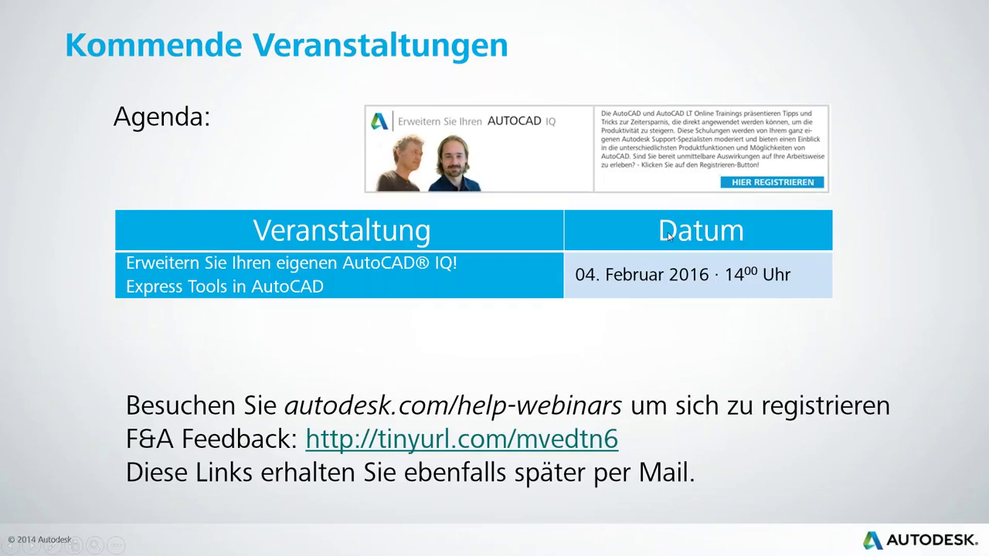
click(603, 317)
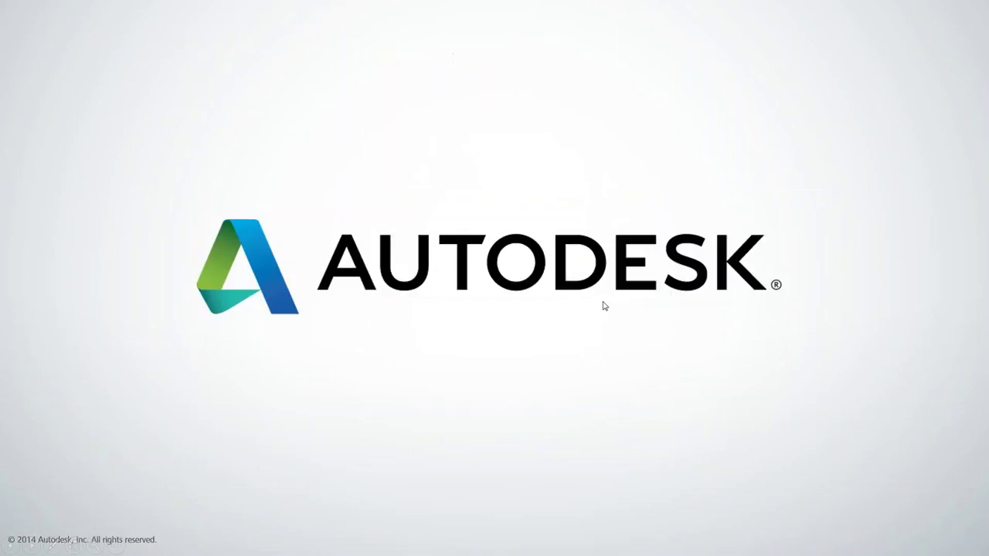